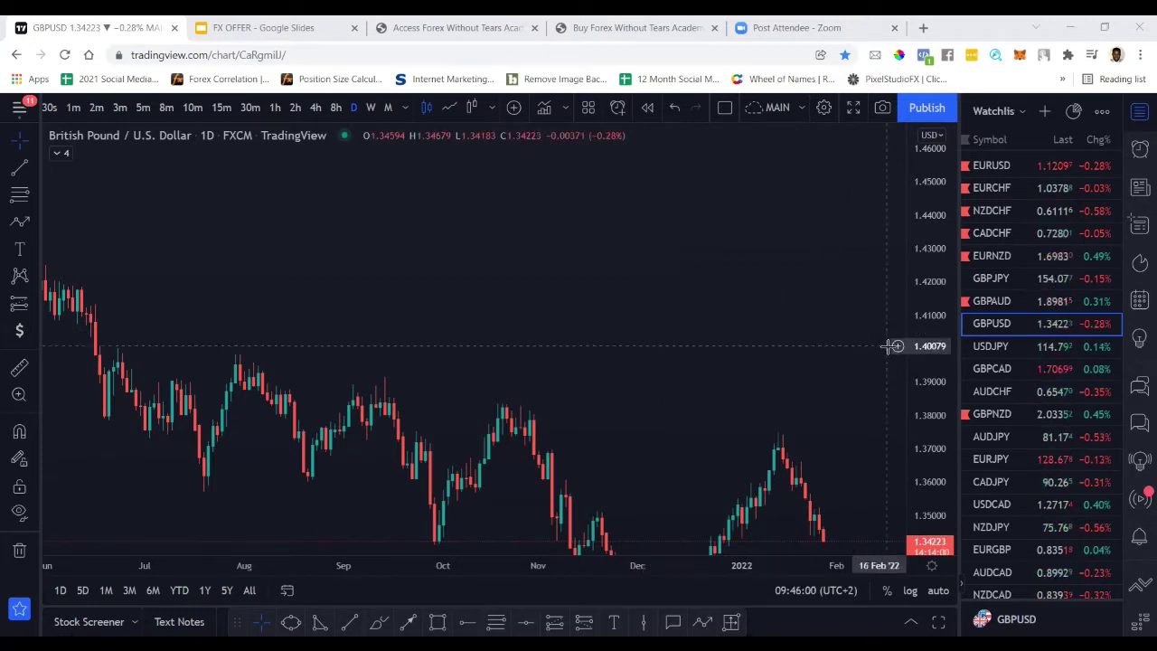
- Compress the price scale, zoom out to April–February, and shift candles down to leave space above
left_click_drag(928, 340, 928, 389)
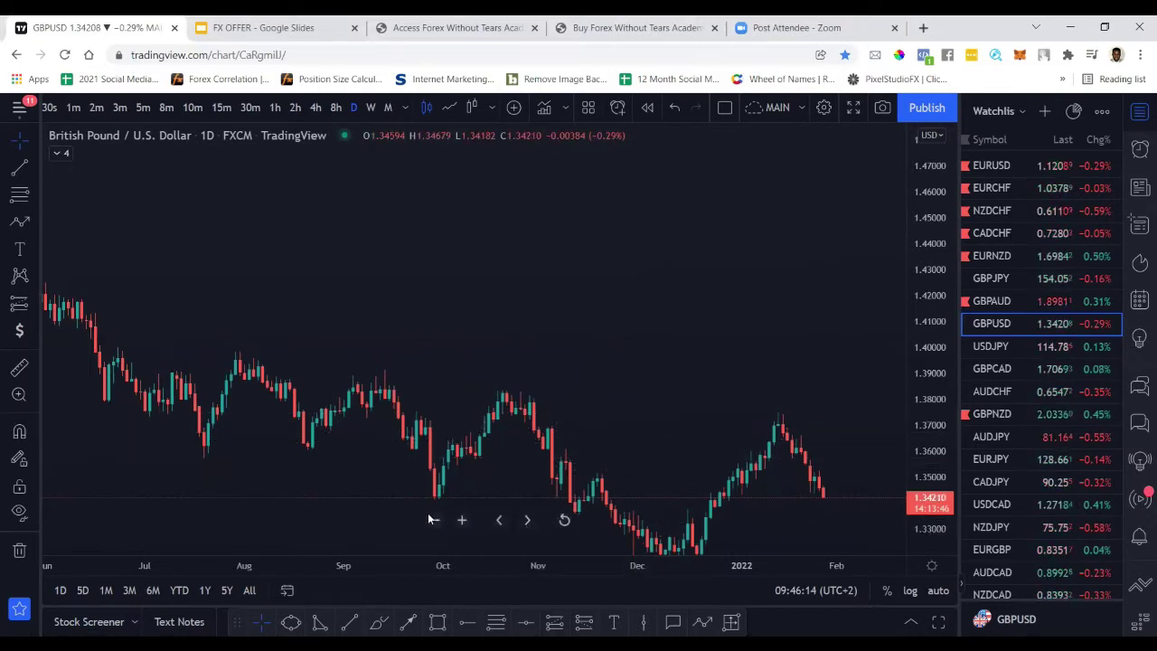
left_click(431, 522)
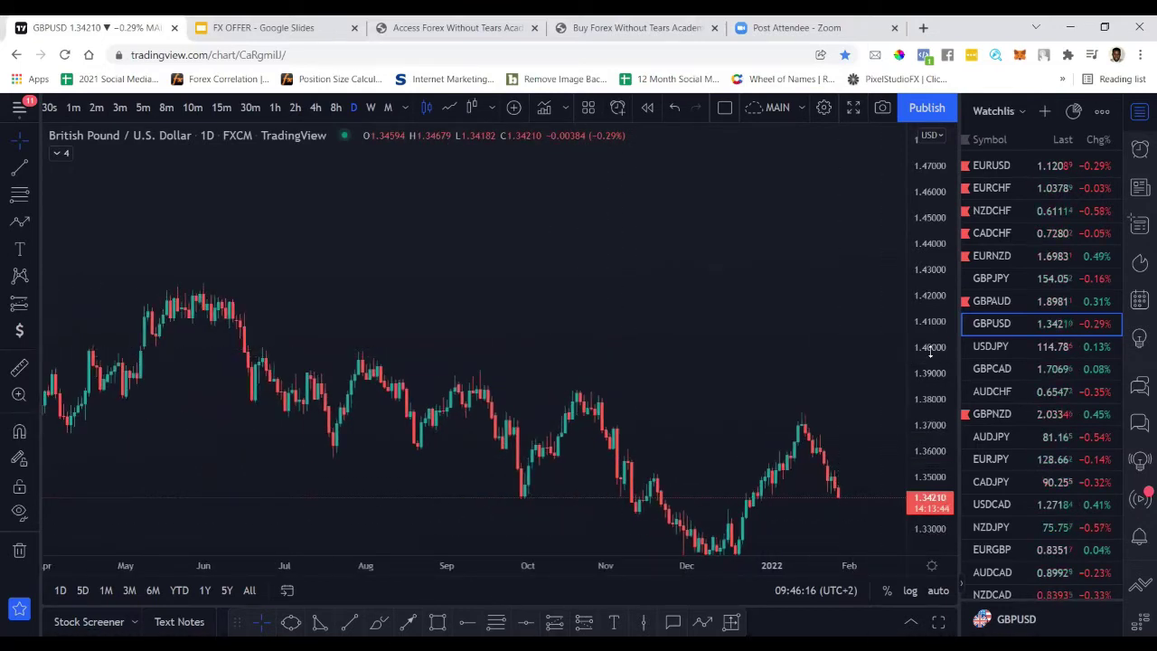
left_click_drag(930, 362, 930, 409)
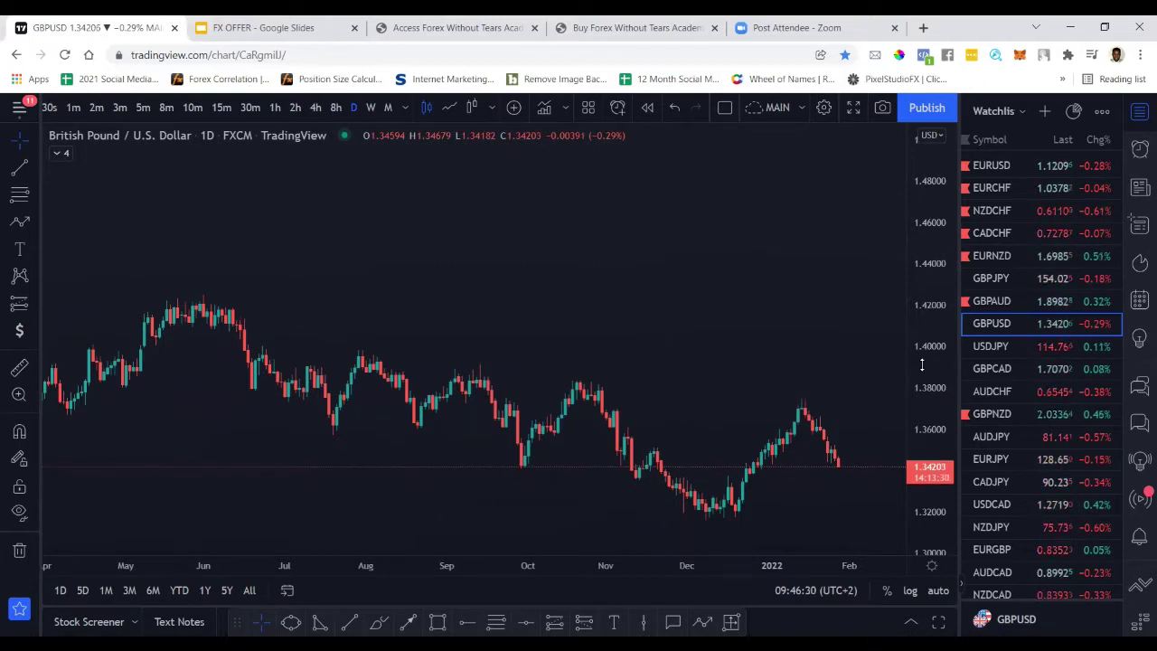
left_click_drag(922, 365, 922, 358)
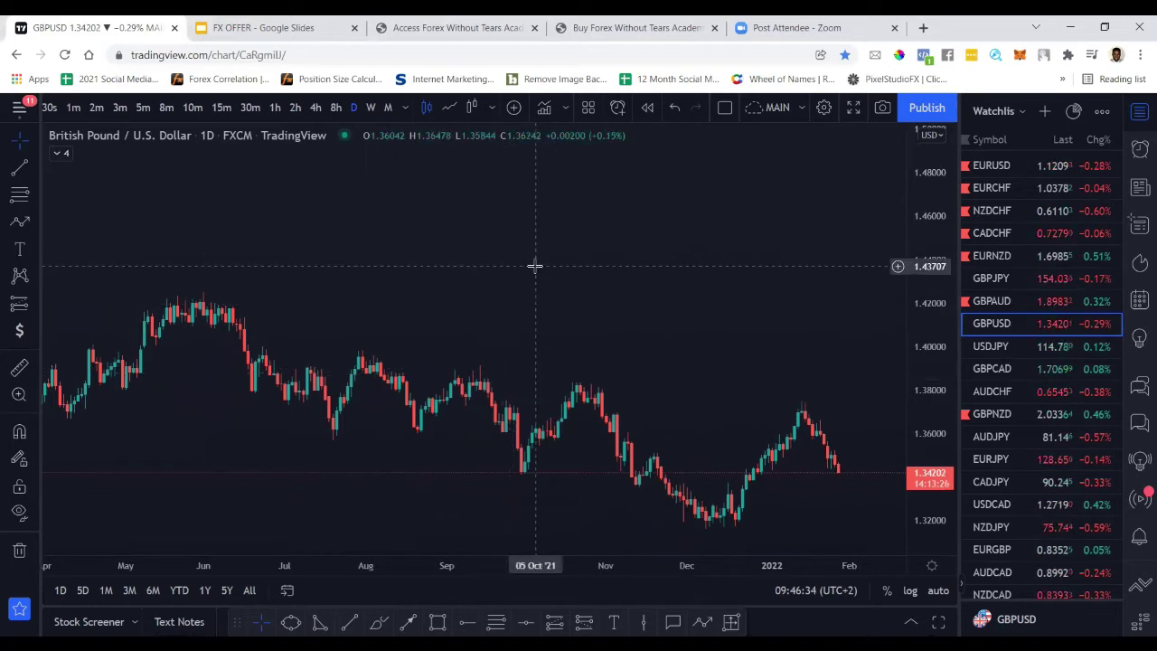
left_click_drag(534, 262, 527, 345)
- Add a bold white 'THE MARKET' text label above the candles and narrow its box
left_click(20, 248)
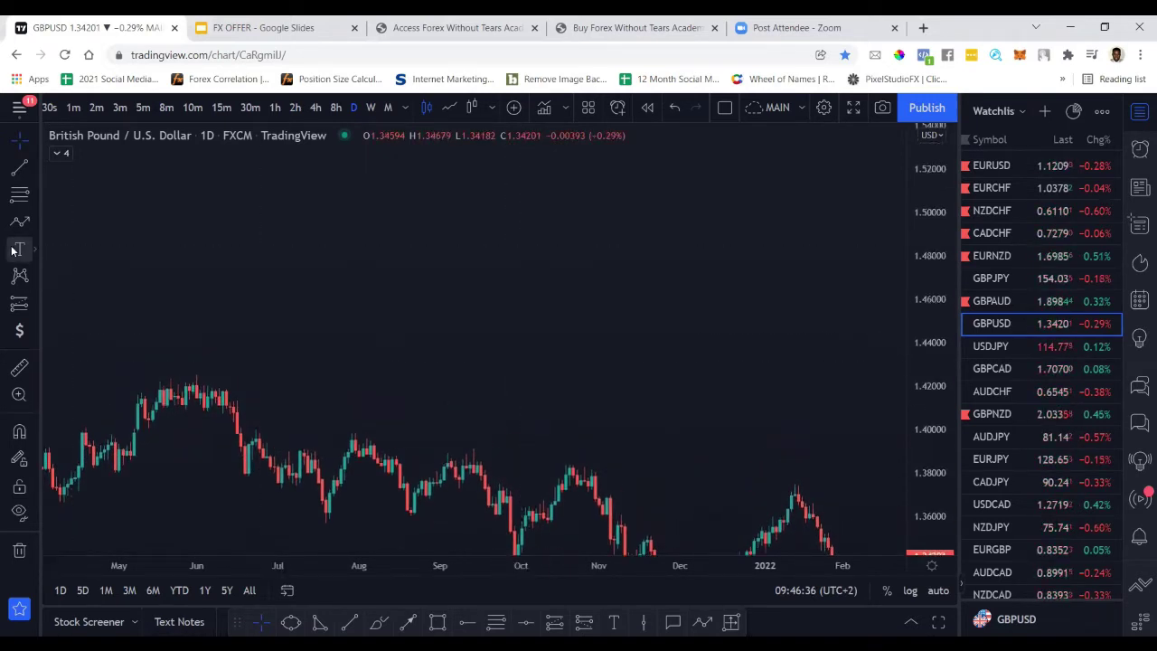
left_click(345, 219)
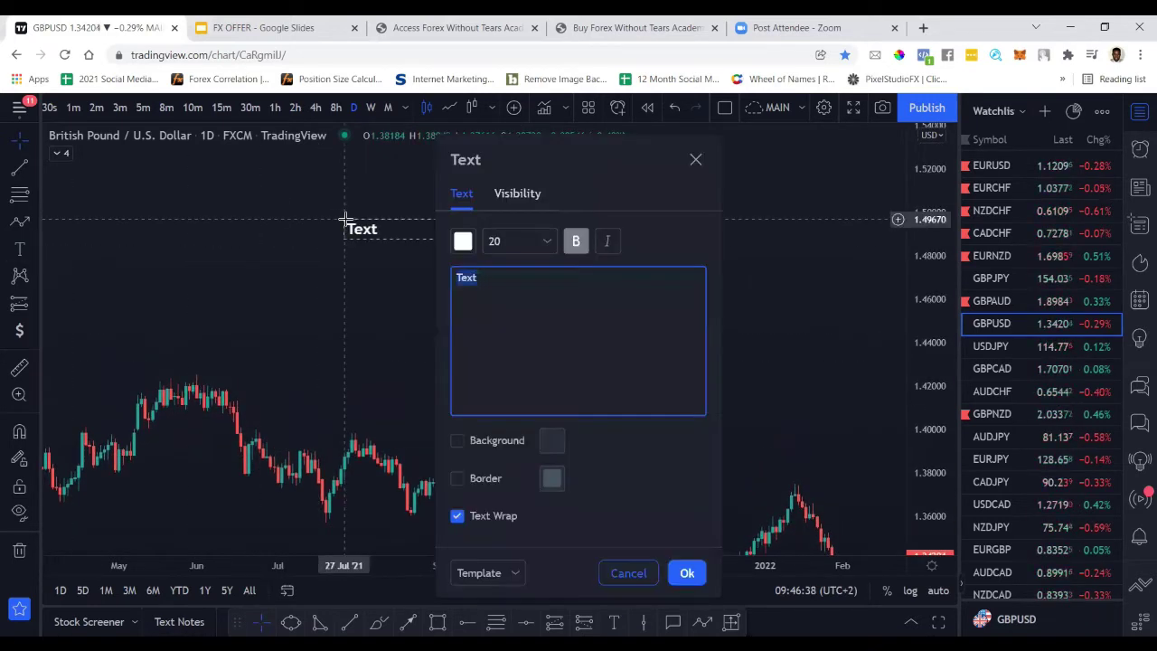
type("THE MARKET")
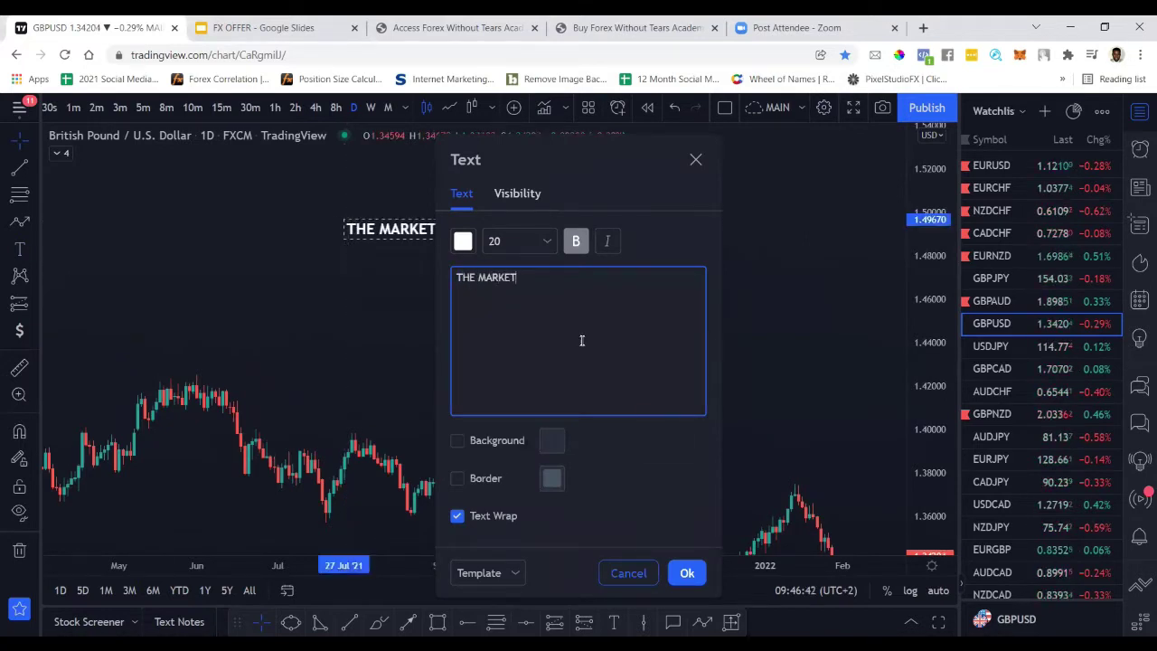
left_click(687, 573)
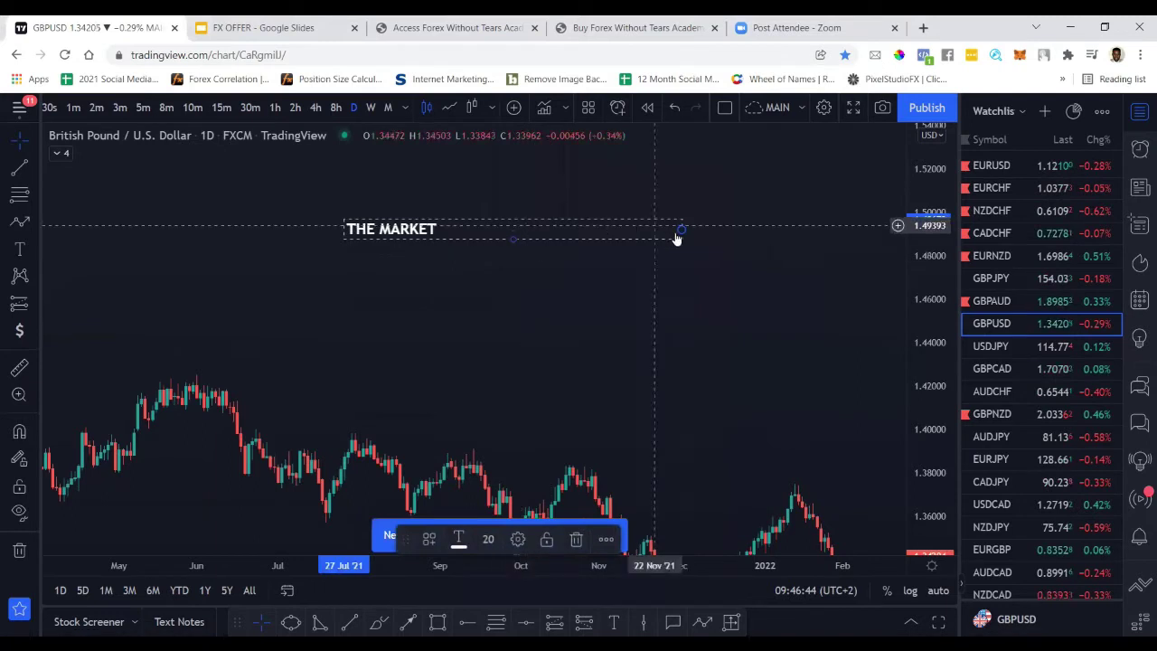
left_click_drag(679, 225, 568, 226)
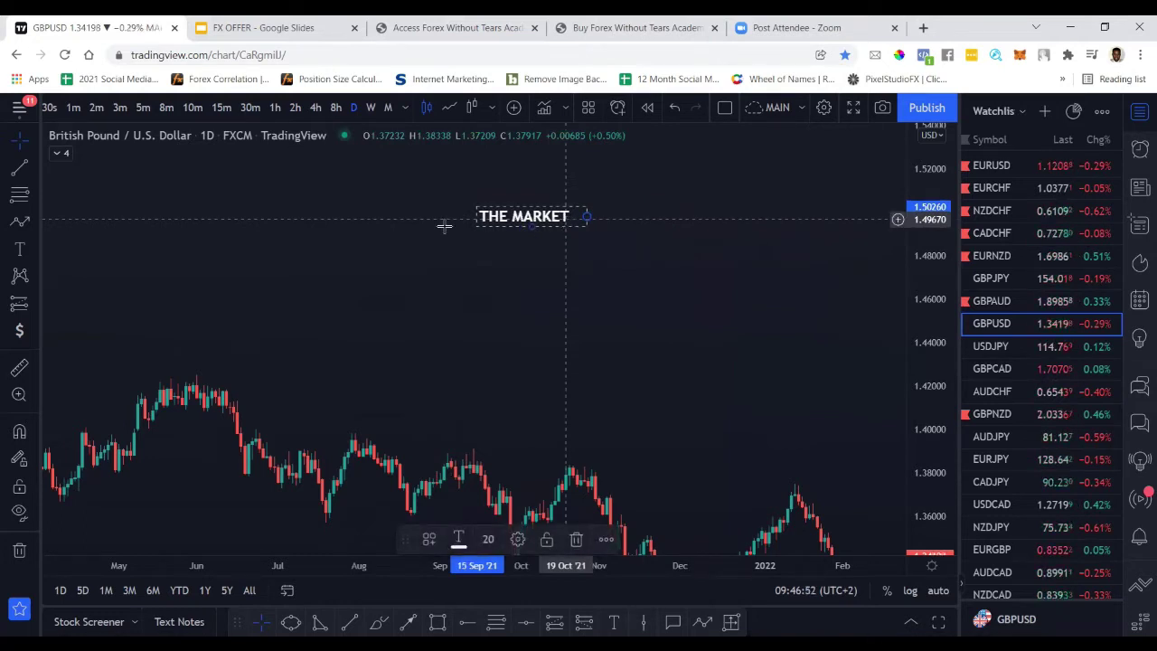
left_click(394, 227)
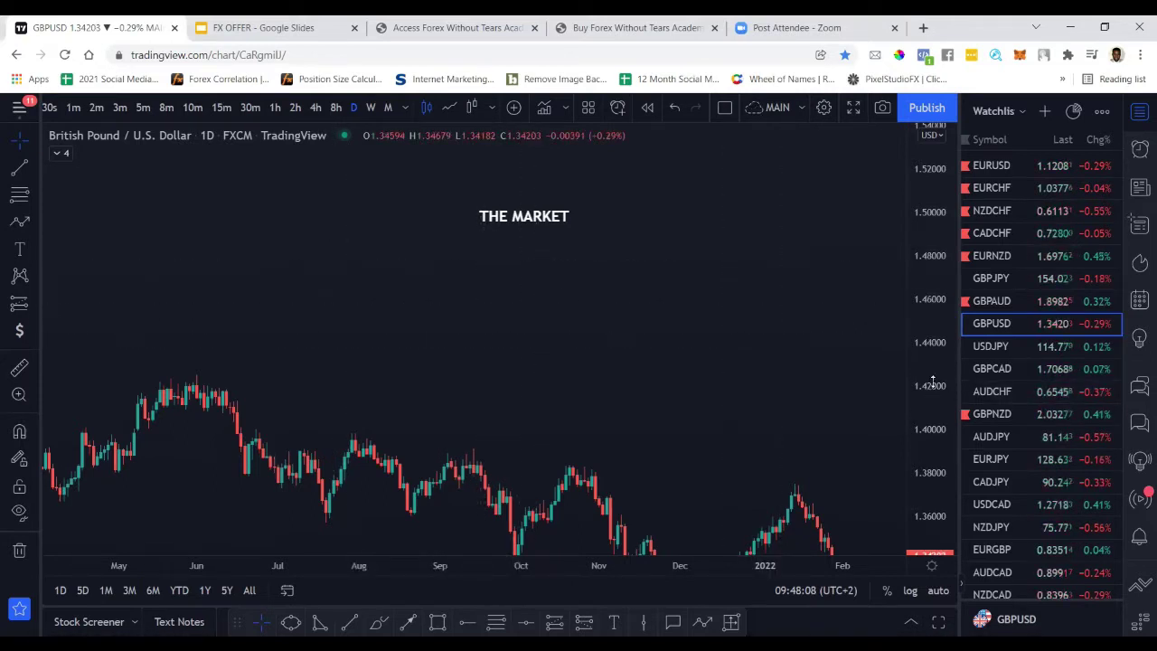
- Lower the candles and move THE MARKET label higher up the chart
left_click_drag(760, 310, 754, 387)
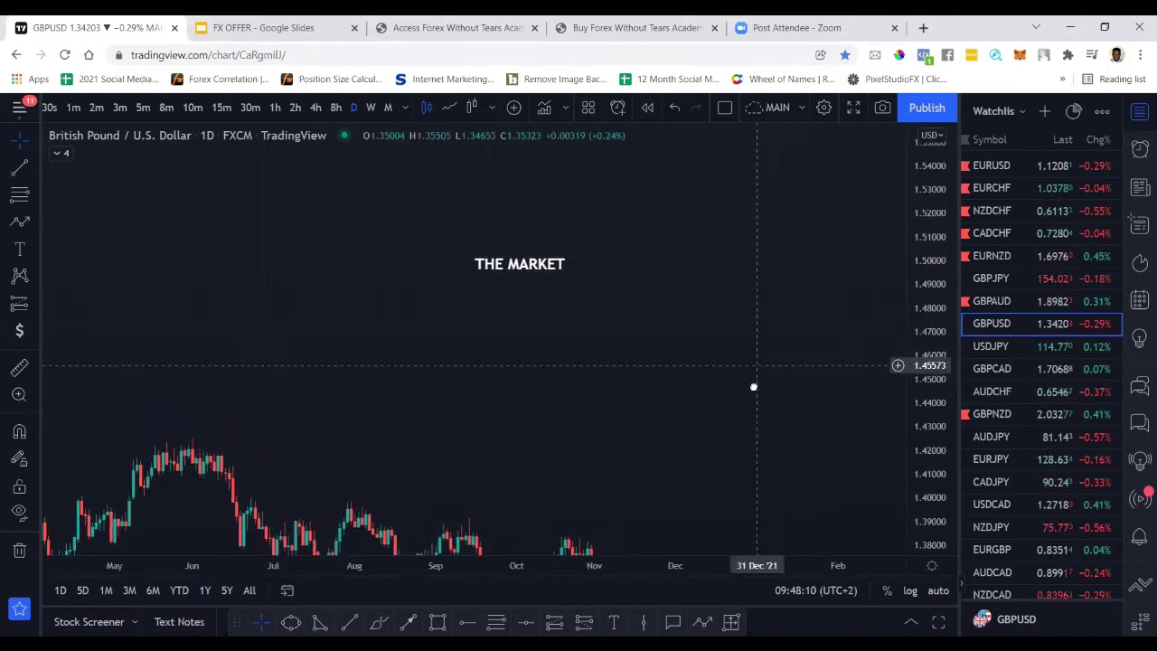
left_click(537, 307)
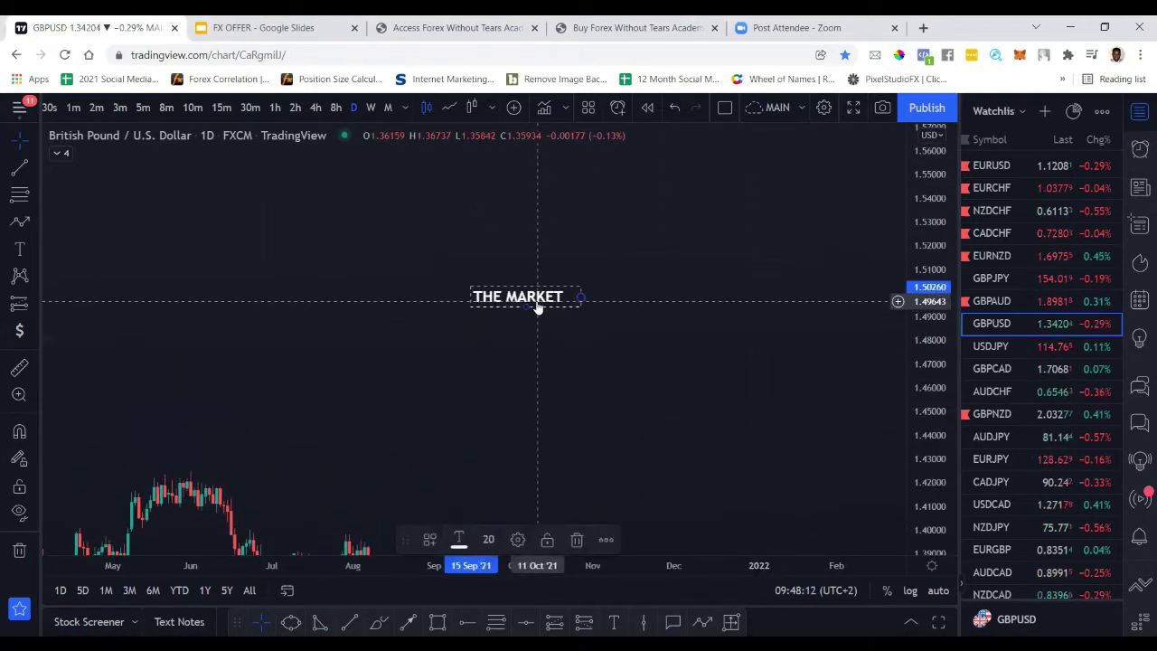
mouse_move(537, 307)
left_mouse_down()
mouse_move(527, 227)
mouse_move(515, 220)
left_mouse_up()
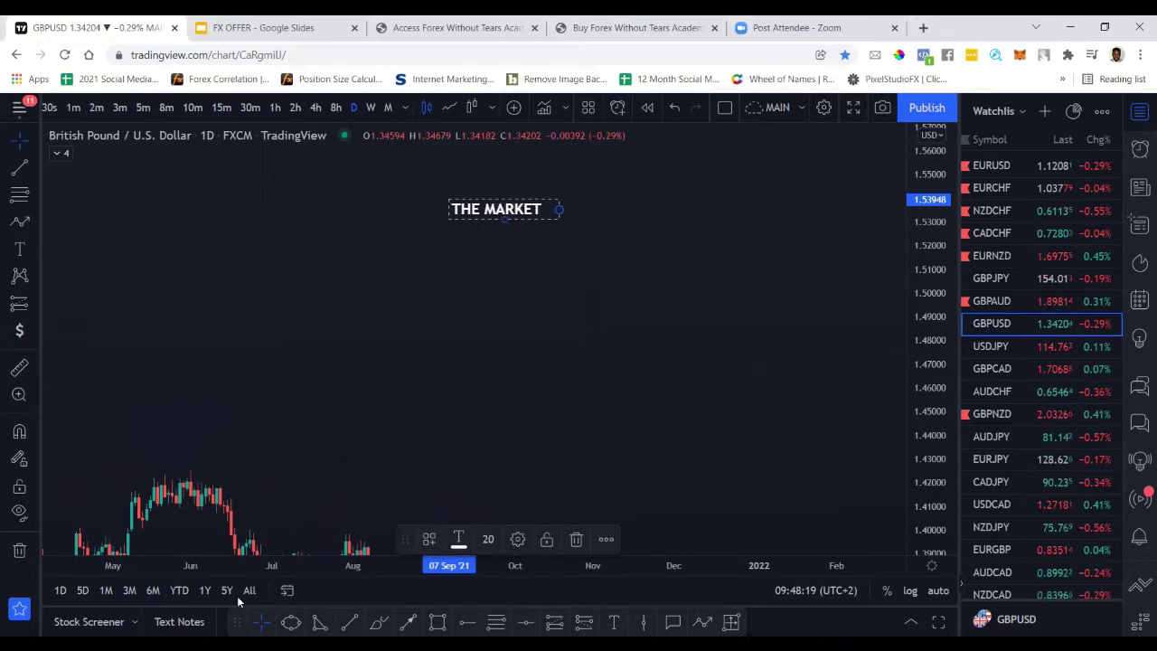
- Draw a thin yellow rectangle zone between about 1.471 and 1.4796 below the label
left_click_drag(237, 622, 237, 554)
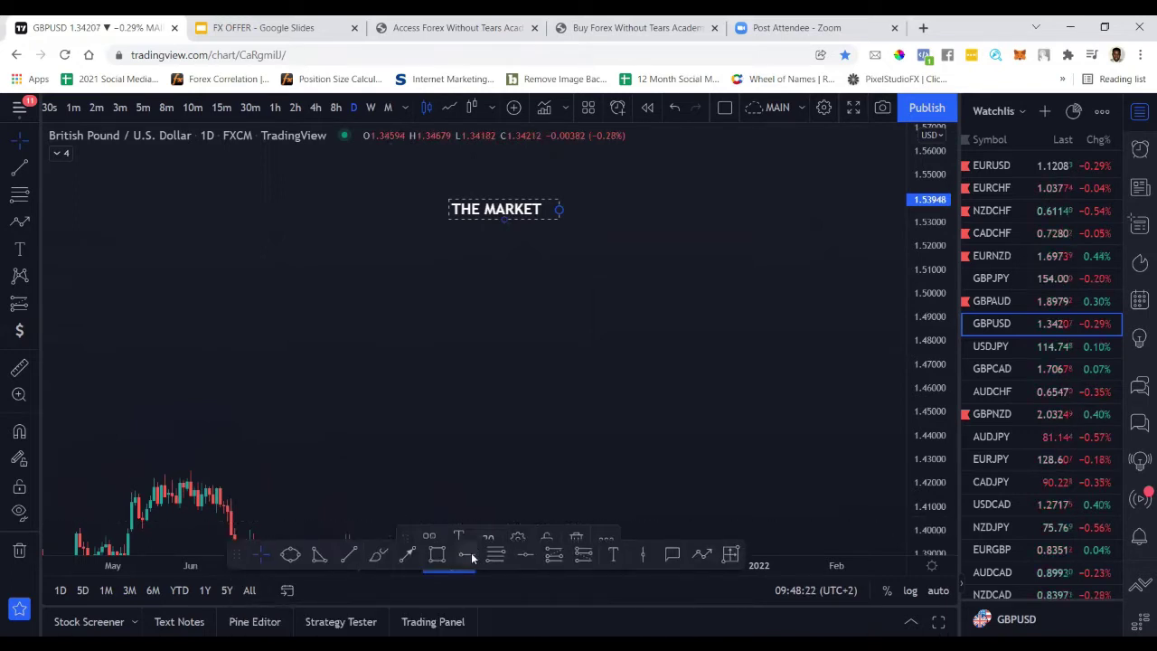
left_click(436, 554)
left_click(258, 344)
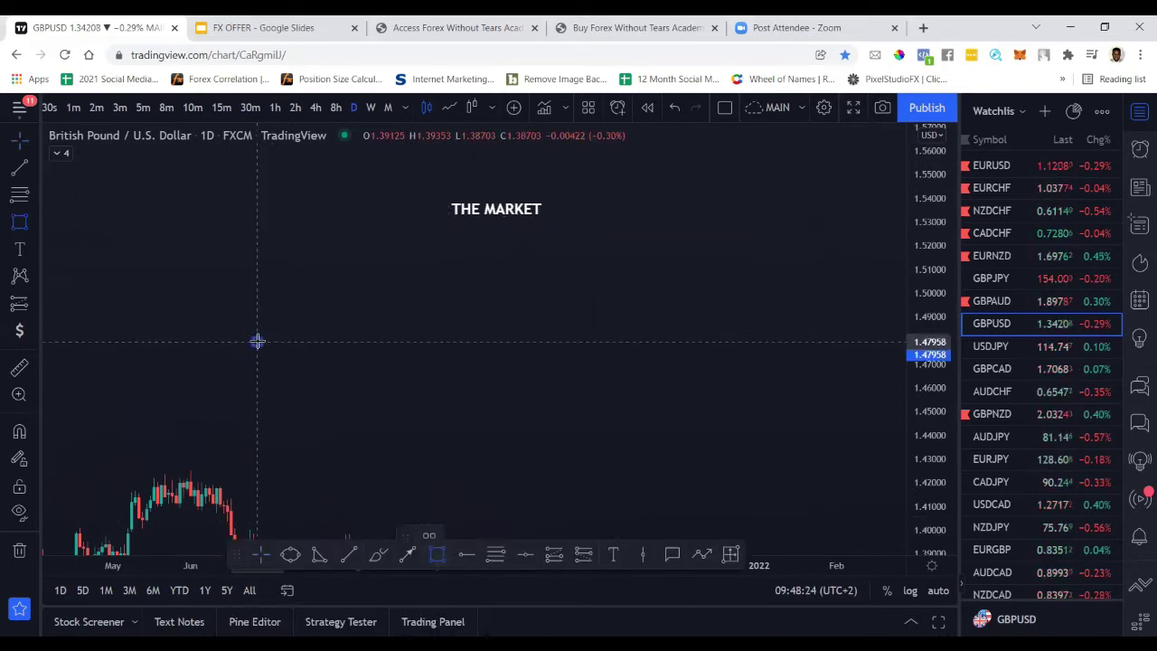
left_click(467, 360)
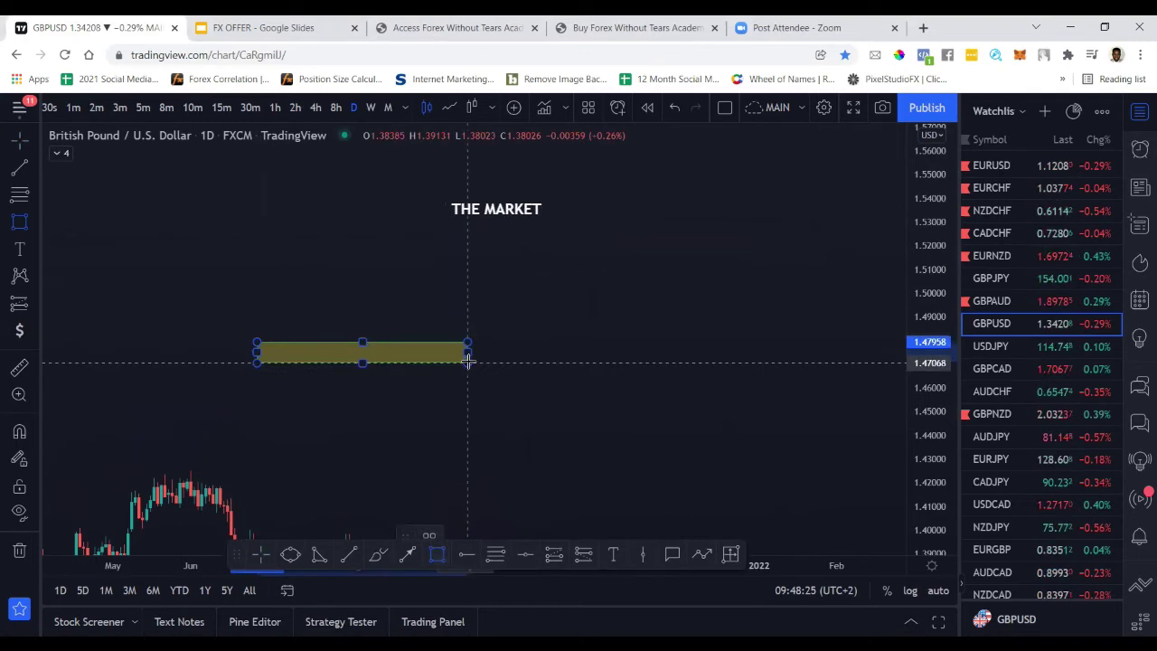
left_click(472, 443)
left_click(24, 256)
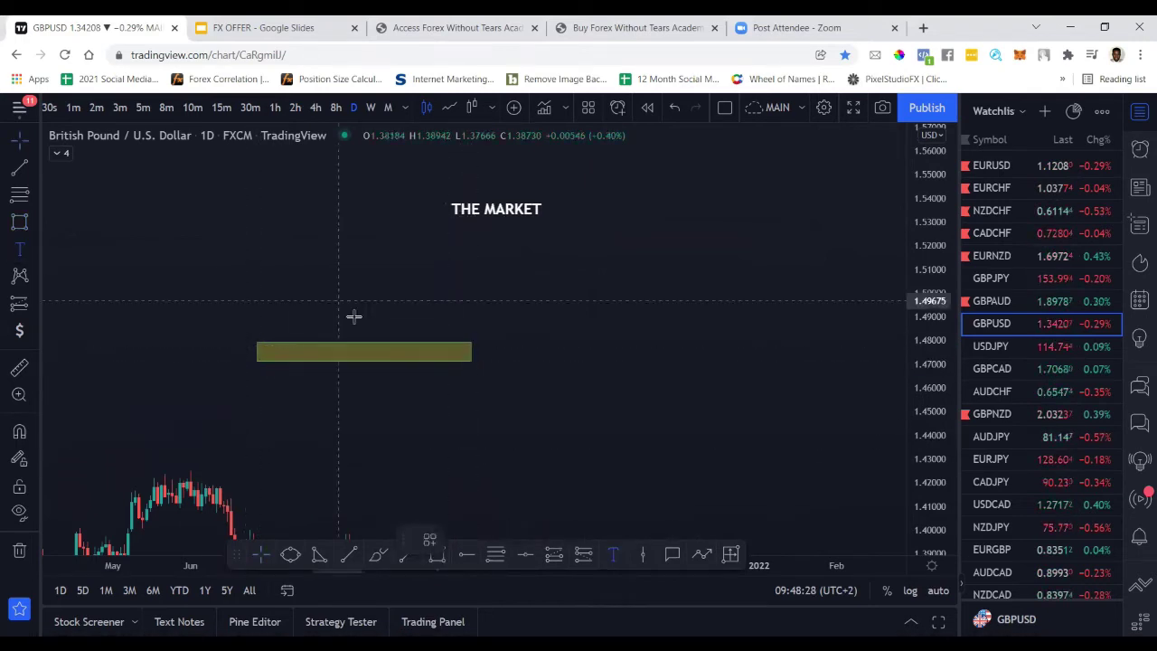
- Add a 'BUY' text label on the yellow rectangle zone
left_click(331, 331)
type("BUY")
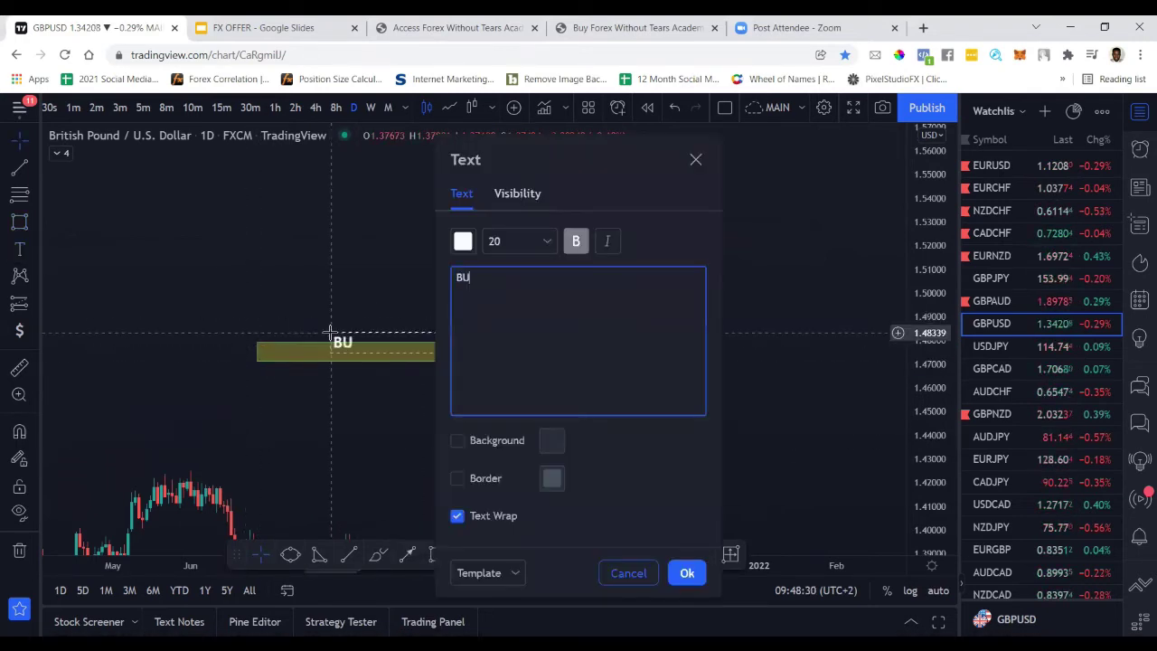
left_click(687, 572)
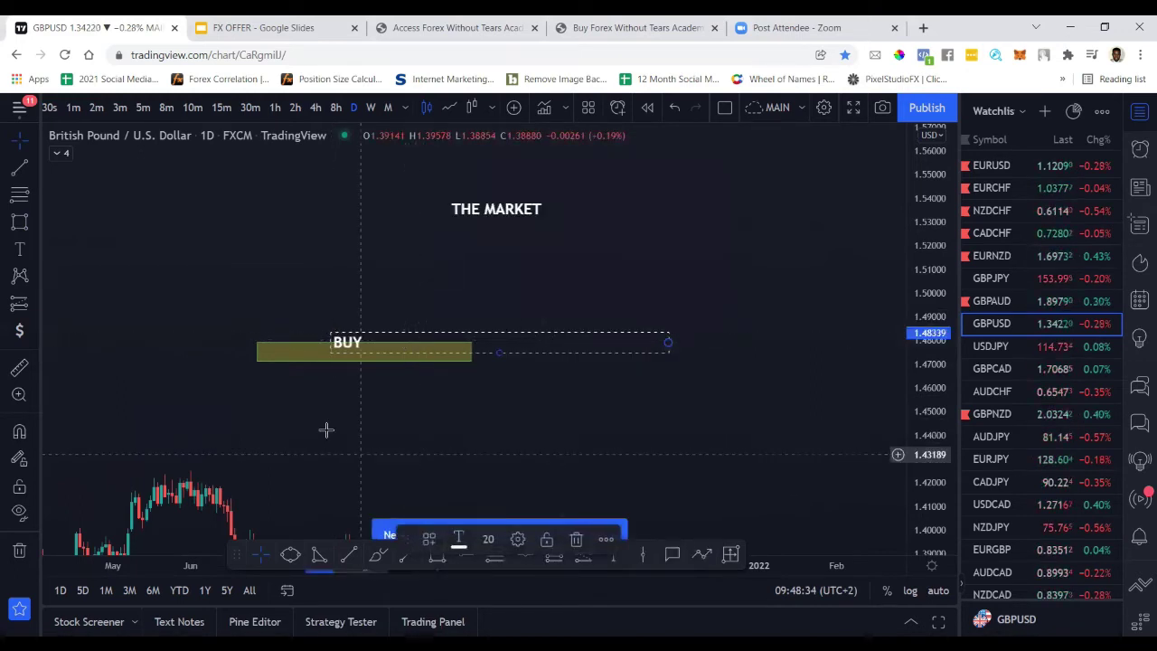
- Place a horizontal line at 1.46718 just beneath the BUY zone
left_click(378, 557)
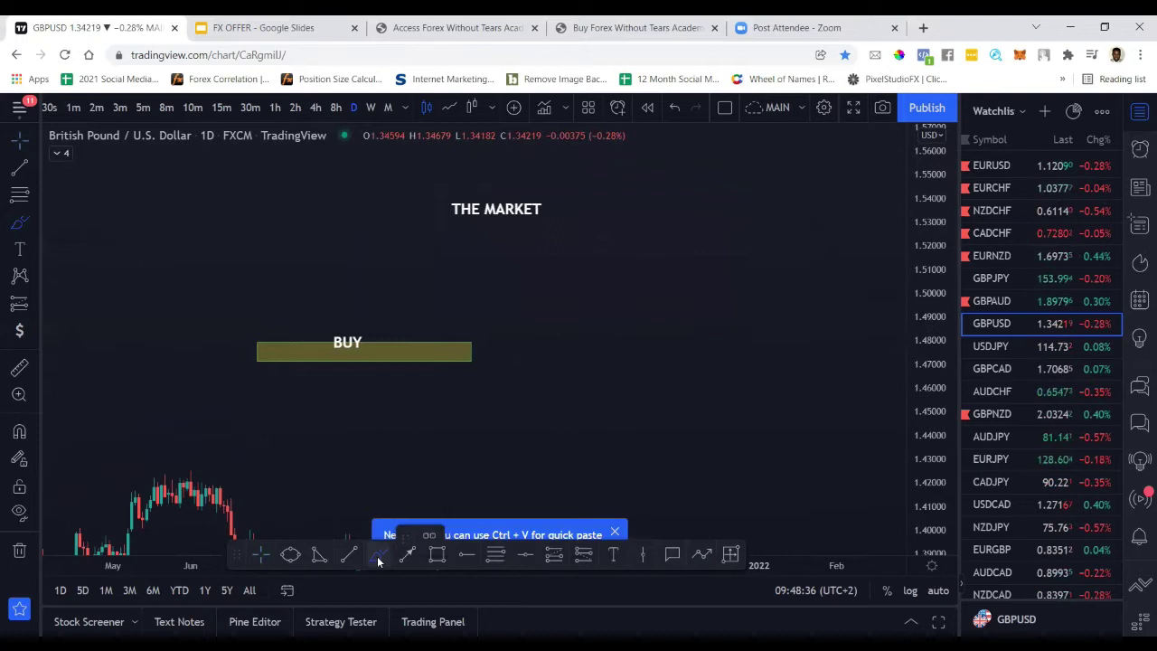
left_click(463, 561)
left_click(243, 371)
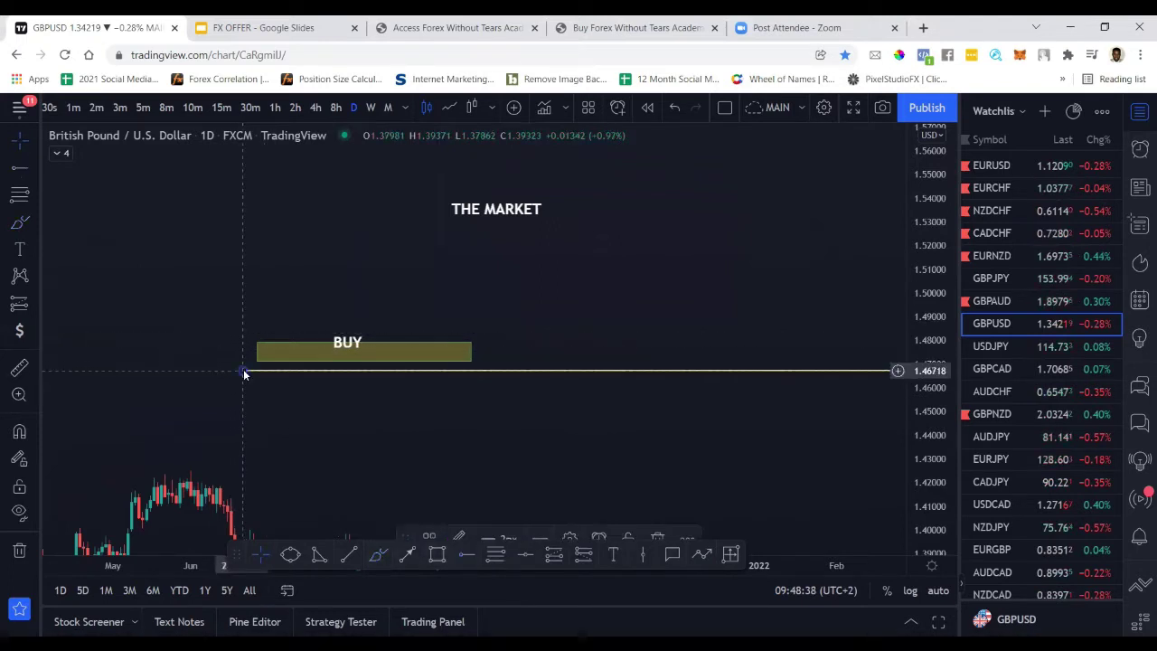
- Nudge the BUY label a few pixels down to centre it on the zone
left_click(357, 342)
left_click_drag(357, 341, 354, 351)
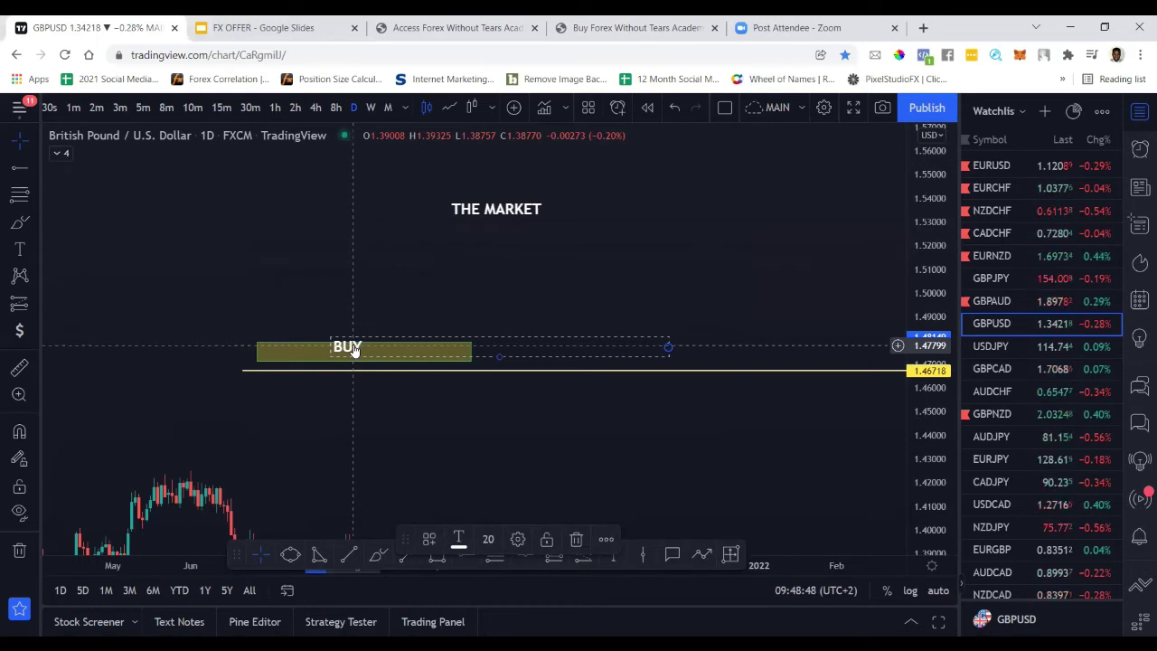
left_click(154, 399)
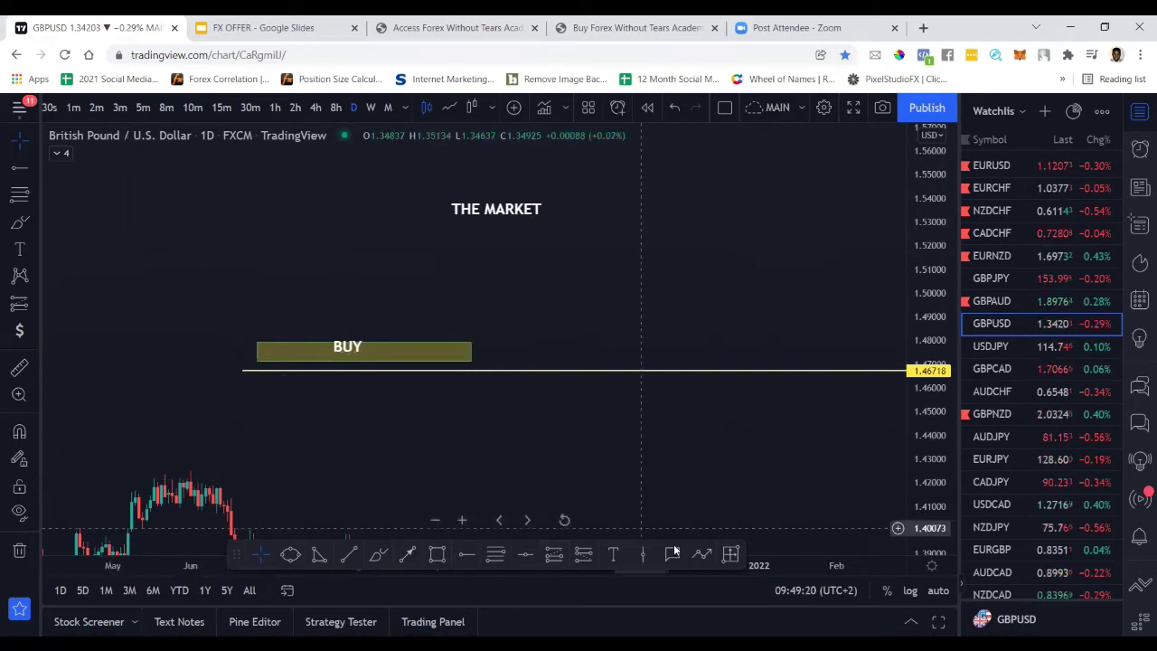
- Draw a yellow arrow from the BUY zone up to THE MARKET label near 1.524
left_click(406, 553)
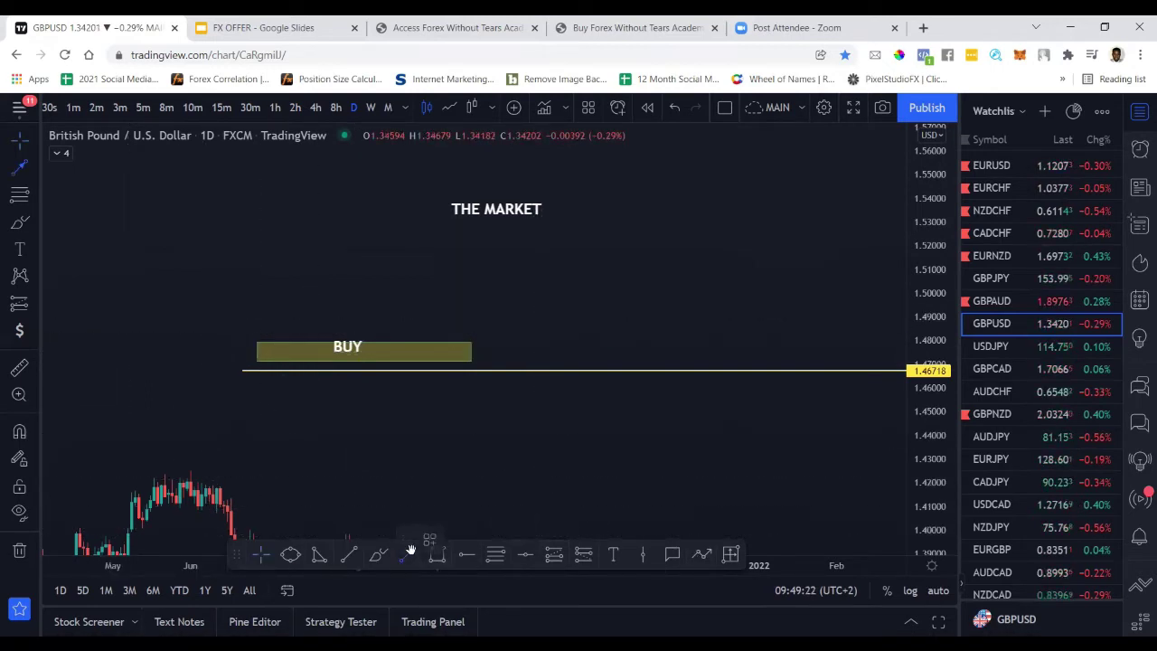
left_click(367, 352)
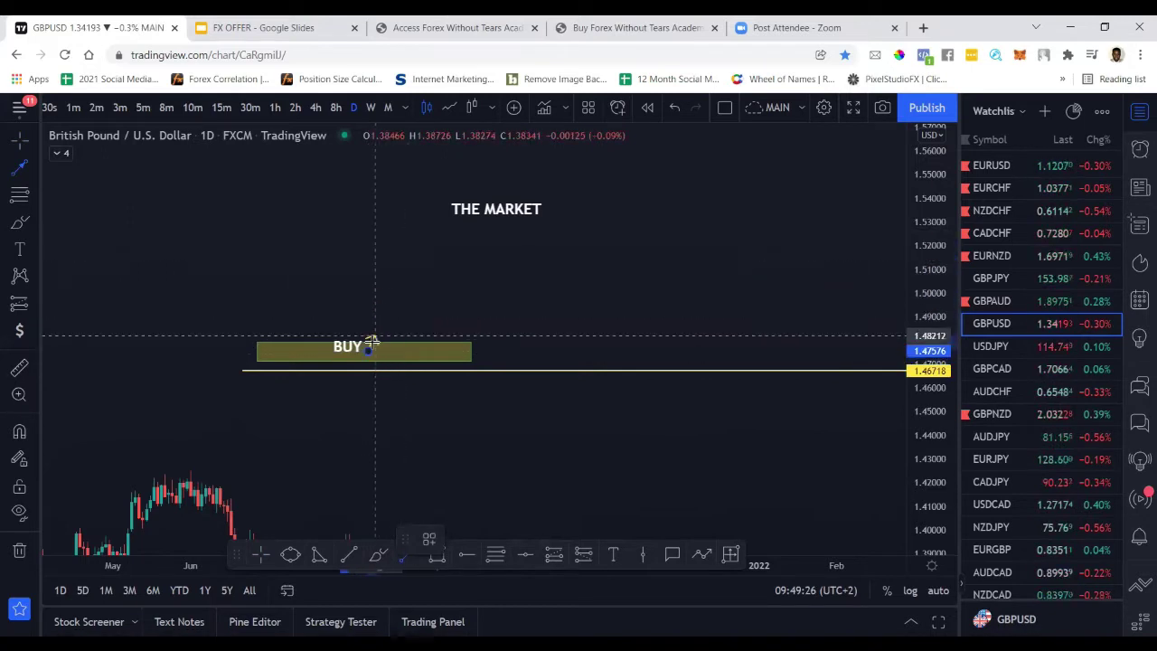
left_click(407, 236)
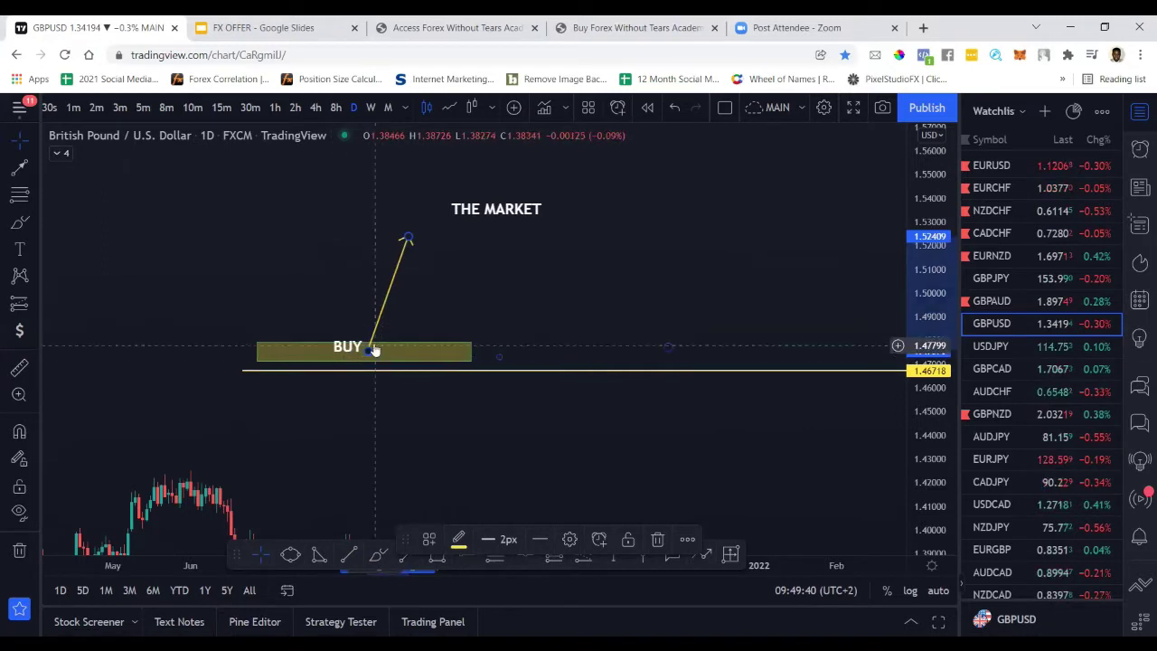
- Ring the BUY zone and the 1.46718 line with red freehand brush loops
left_click(20, 223)
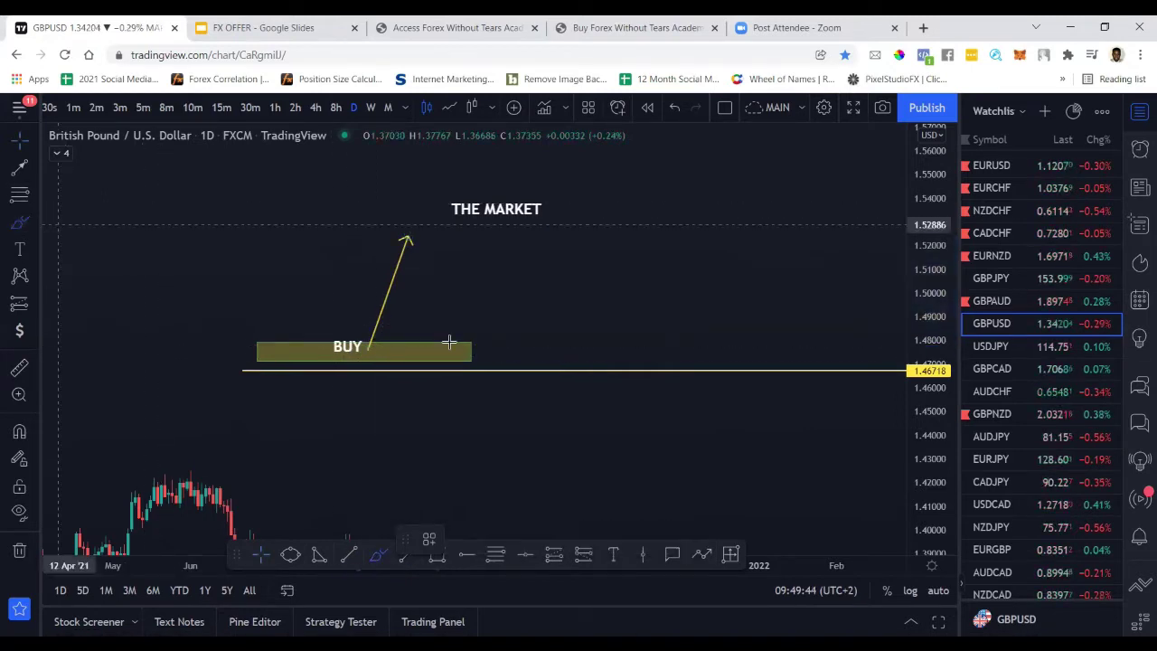
left_click_drag(498, 359, 355, 360)
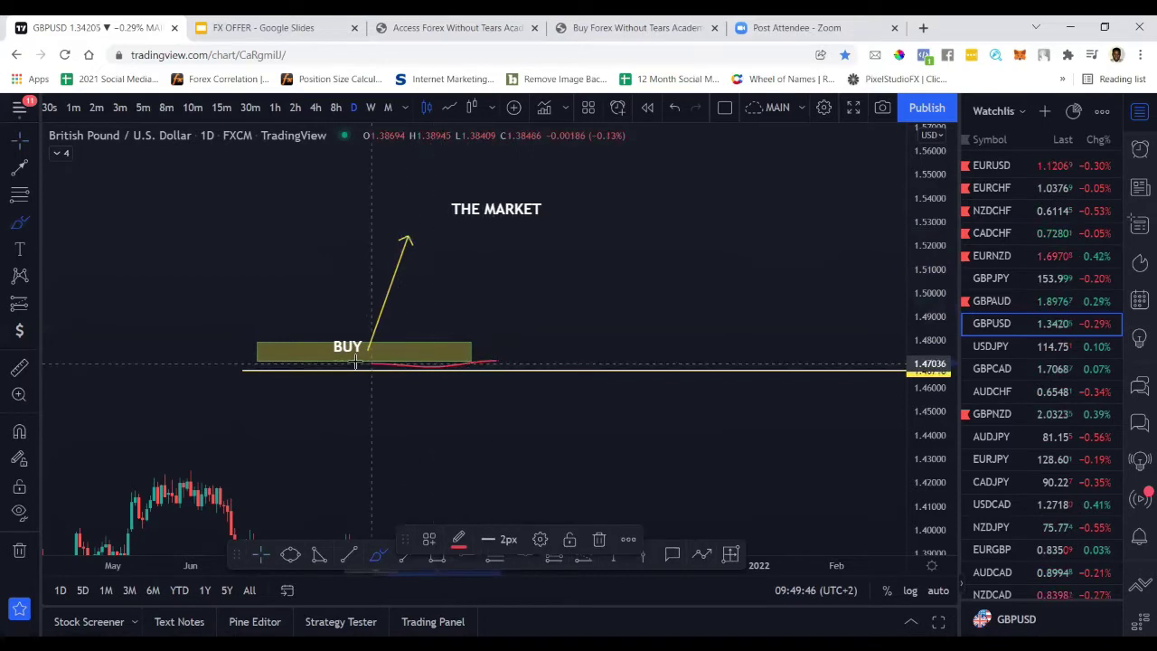
mouse_move(233, 357)
left_mouse_down()
mouse_move(248, 394)
mouse_move(315, 400)
mouse_move(529, 393)
mouse_move(500, 363)
left_mouse_up()
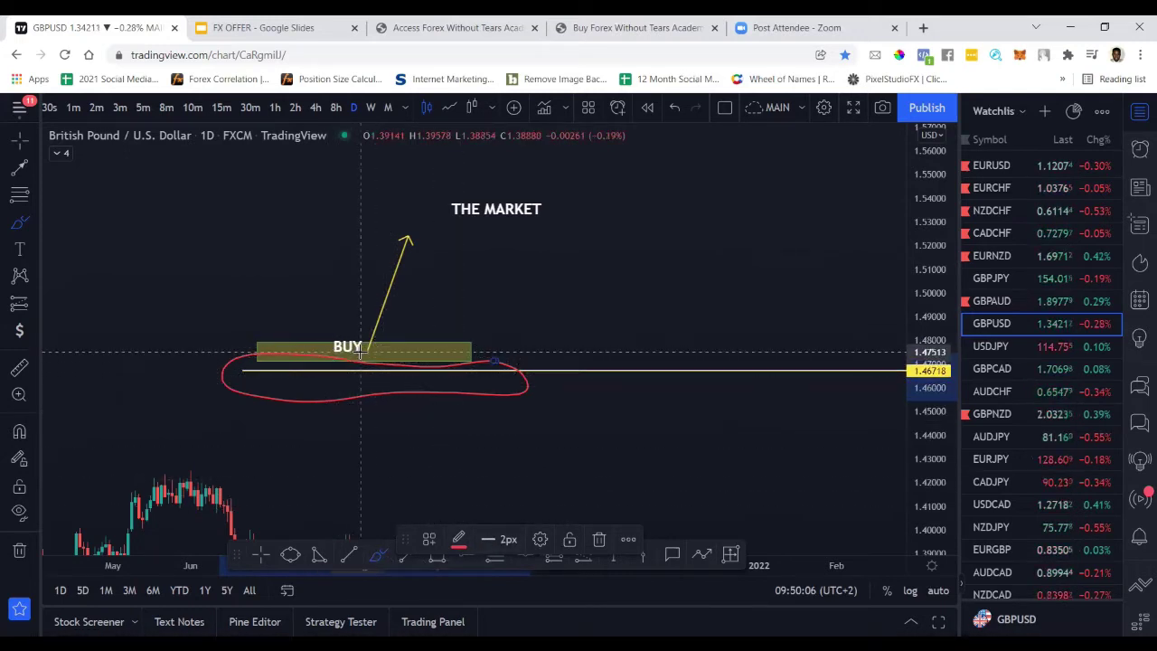
mouse_move(359, 352)
left_mouse_down()
mouse_move(348, 392)
mouse_move(272, 364)
mouse_move(254, 375)
mouse_move(291, 390)
mouse_move(368, 380)
mouse_move(418, 399)
mouse_move(442, 370)
mouse_move(383, 379)
mouse_move(440, 368)
mouse_move(446, 377)
mouse_move(405, 389)
mouse_move(360, 380)
mouse_move(391, 281)
left_mouse_up()
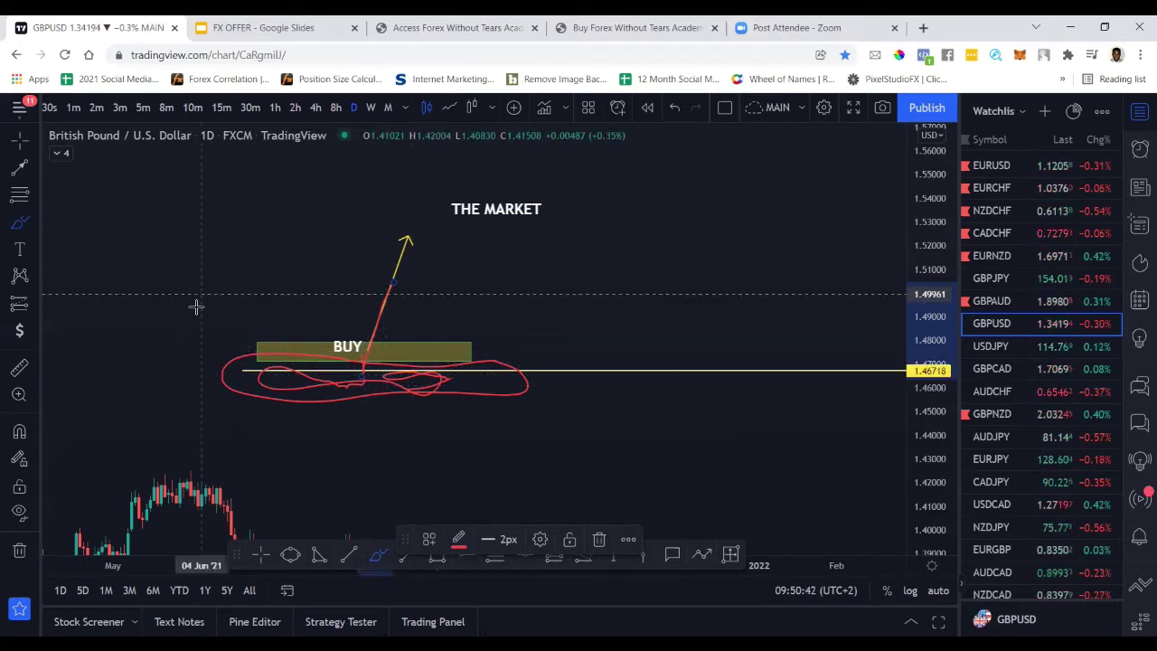
- Draw a second rectangle zone near 1.52, above and right of the BUY zone
left_click(436, 555)
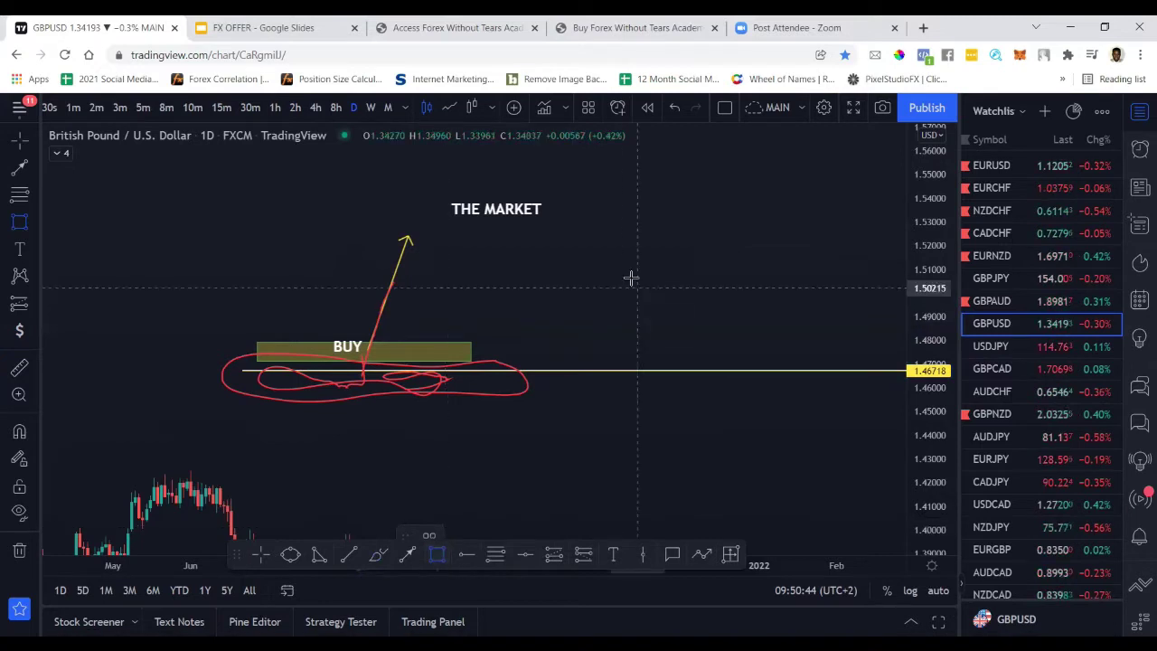
left_click(619, 252)
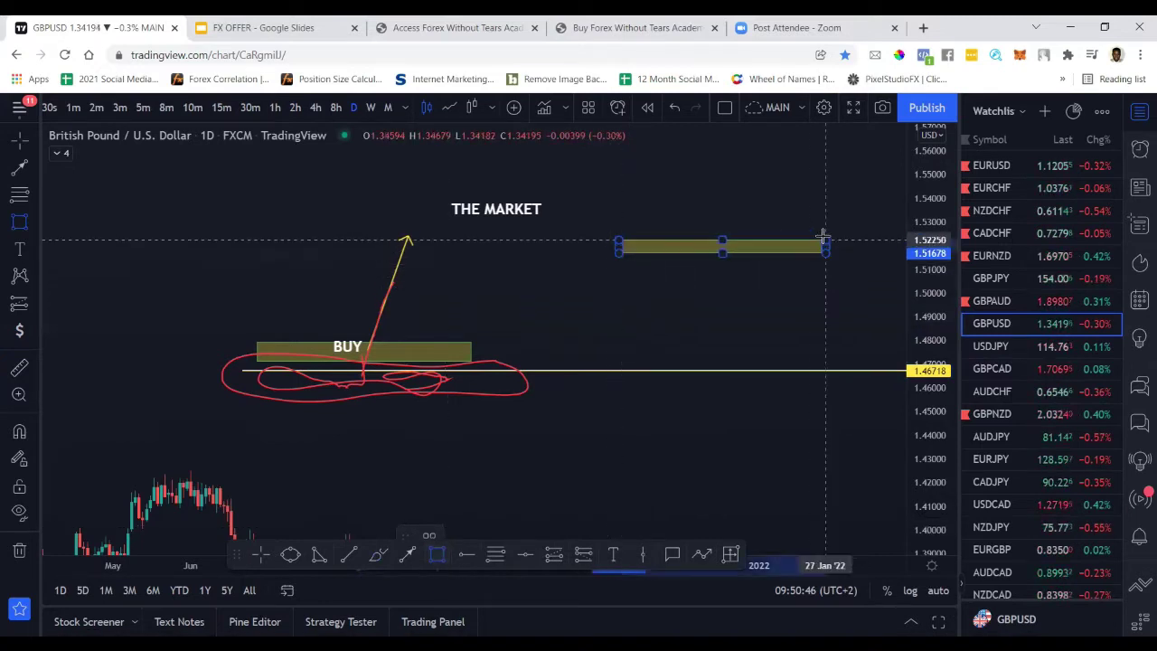
left_click(803, 234)
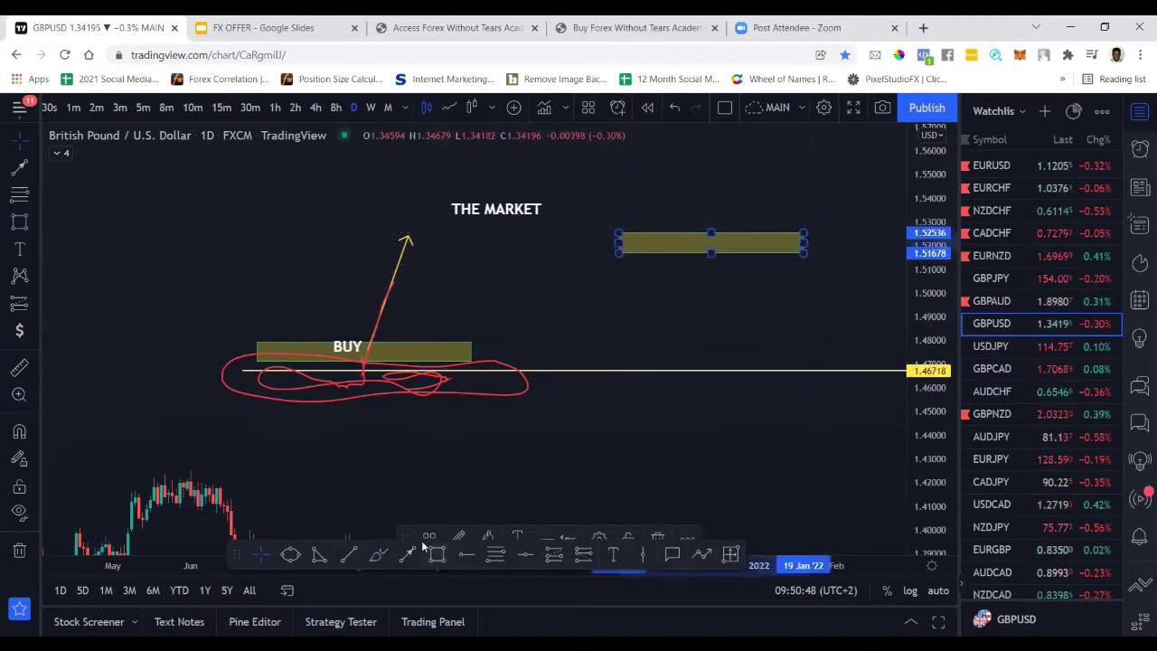
- Label the new zone 'SELL' and drag the label into the box
left_click(613, 554)
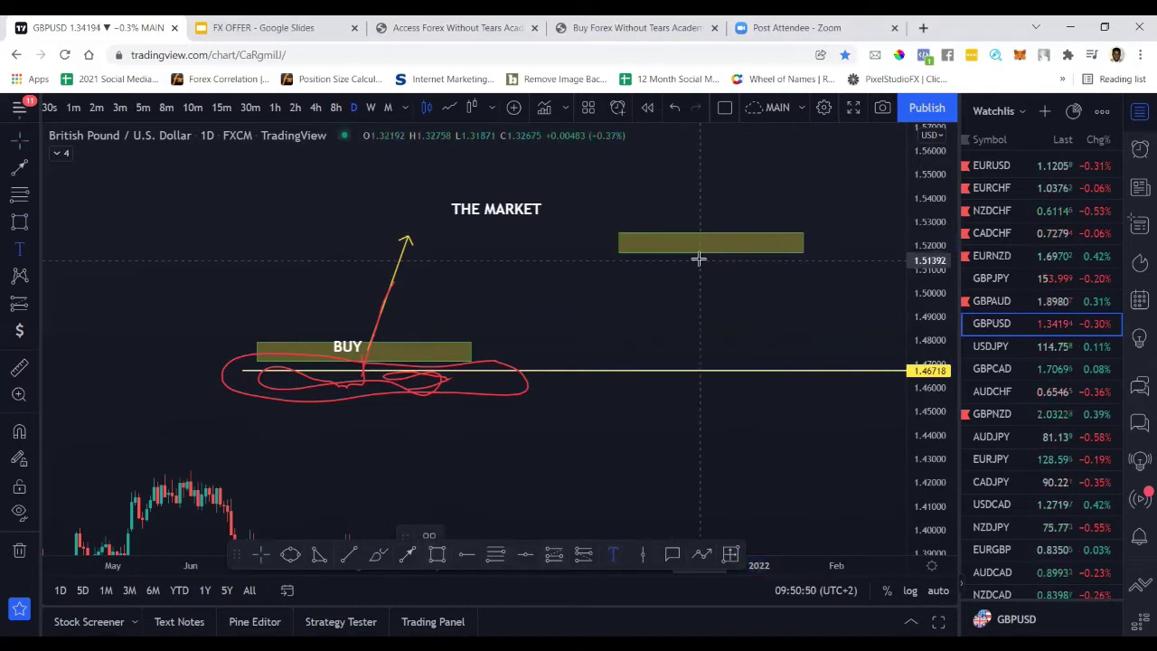
left_click(698, 251)
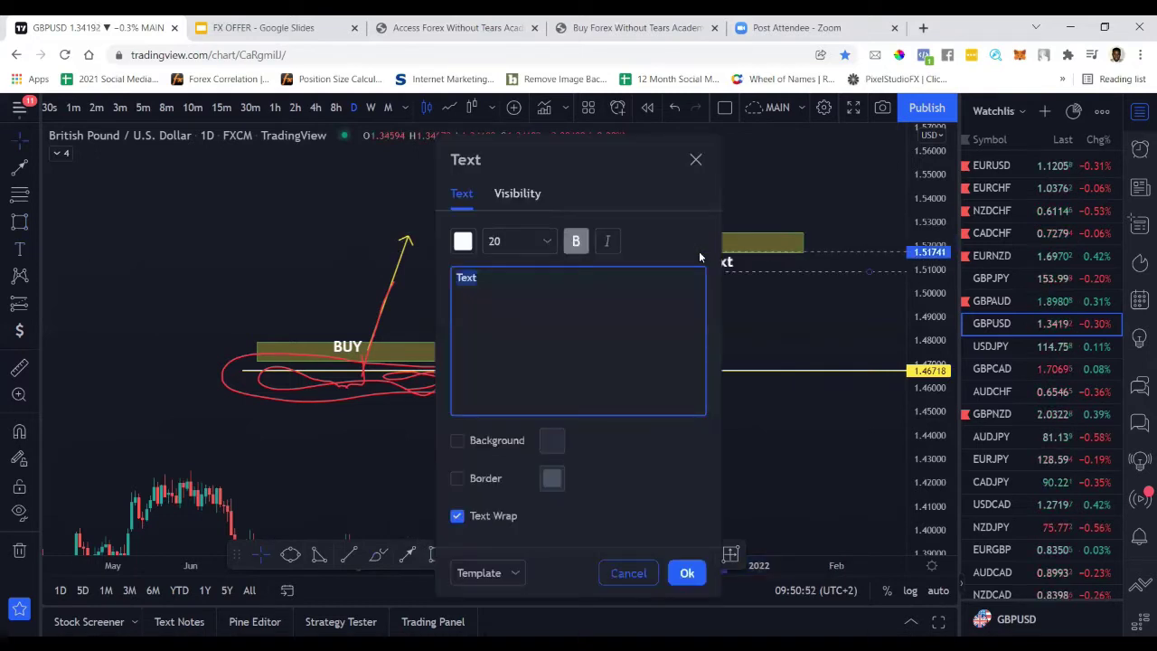
type("R")
key("BackSpace")
type("SEL")
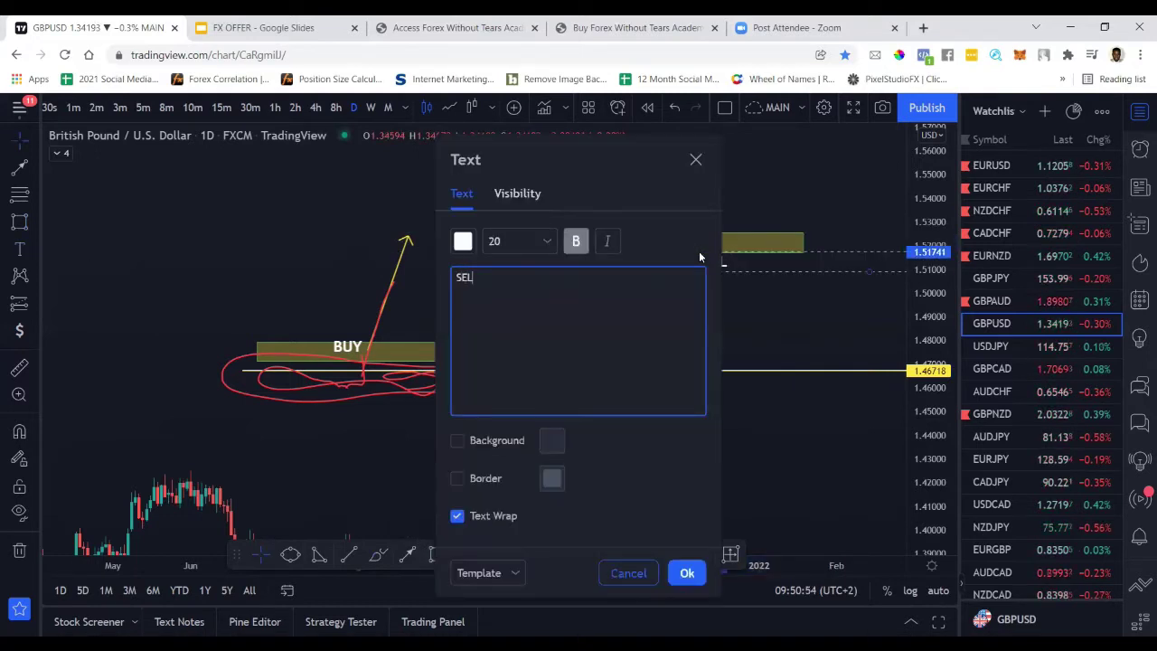
type("L")
left_click(687, 572)
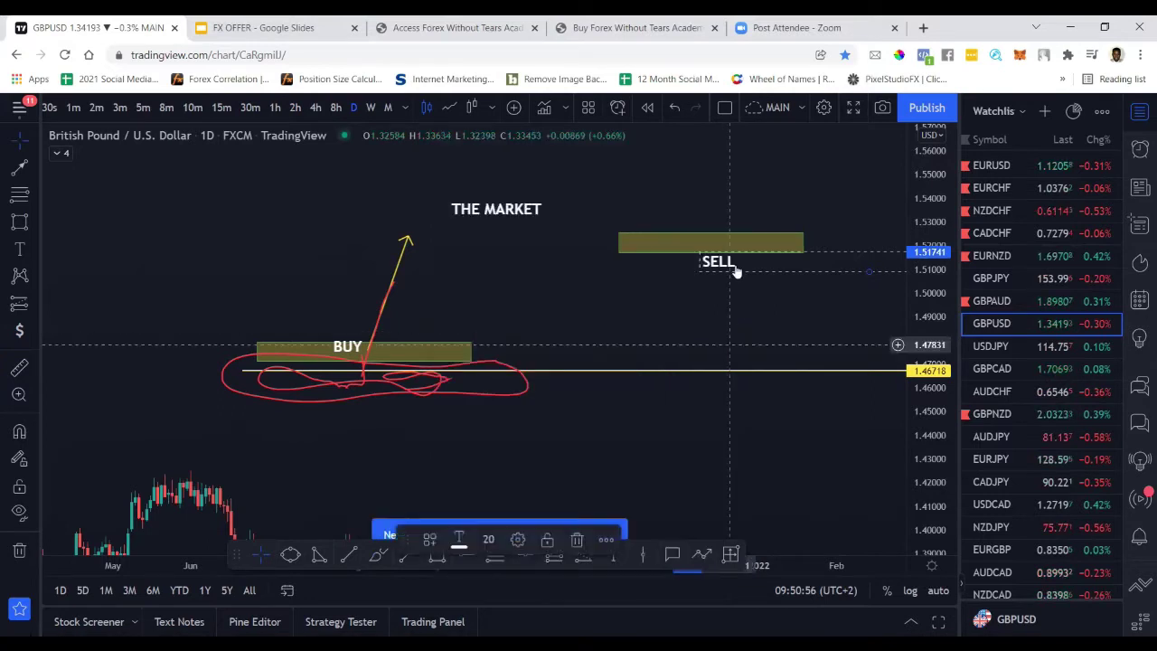
left_click_drag(724, 260, 709, 246)
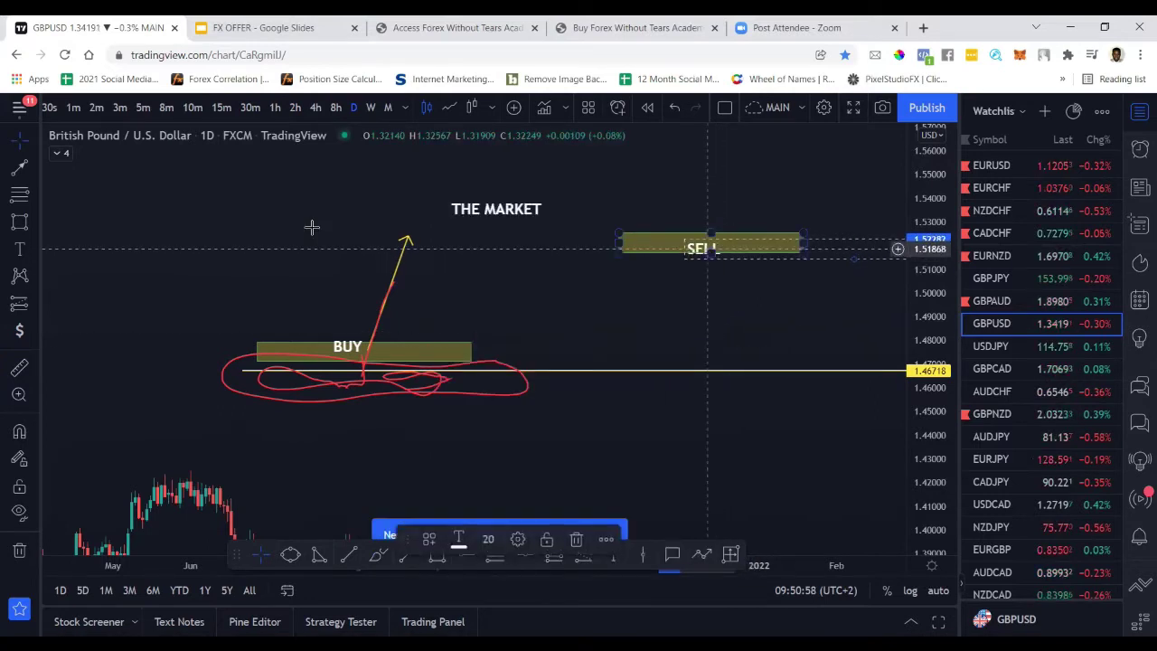
left_click(13, 167)
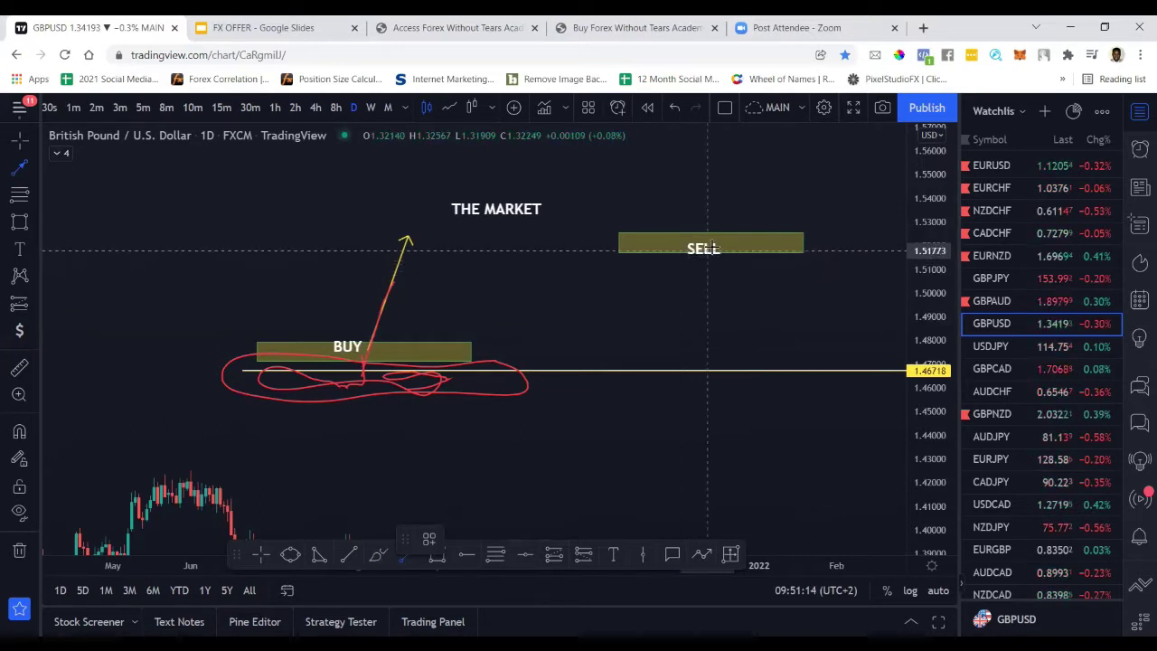
- Draw a yellow arrow pointing down from the SELL zone, keeping its default style
left_click(714, 251)
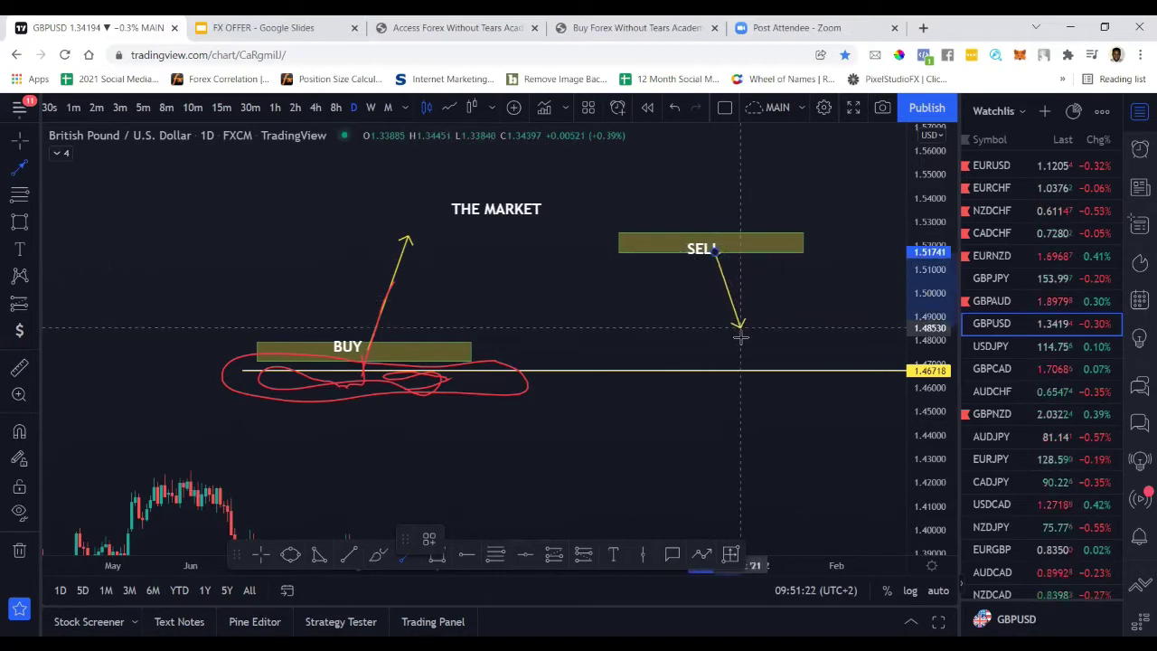
left_click(741, 337)
double_click(741, 337)
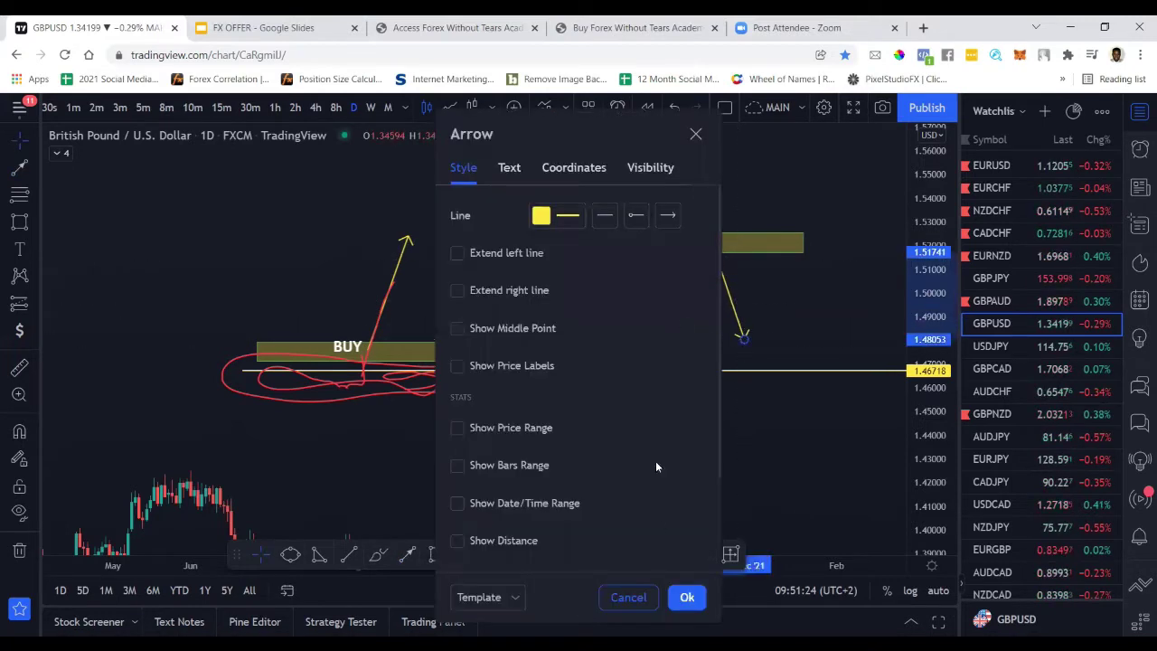
left_click(687, 597)
left_click(674, 328)
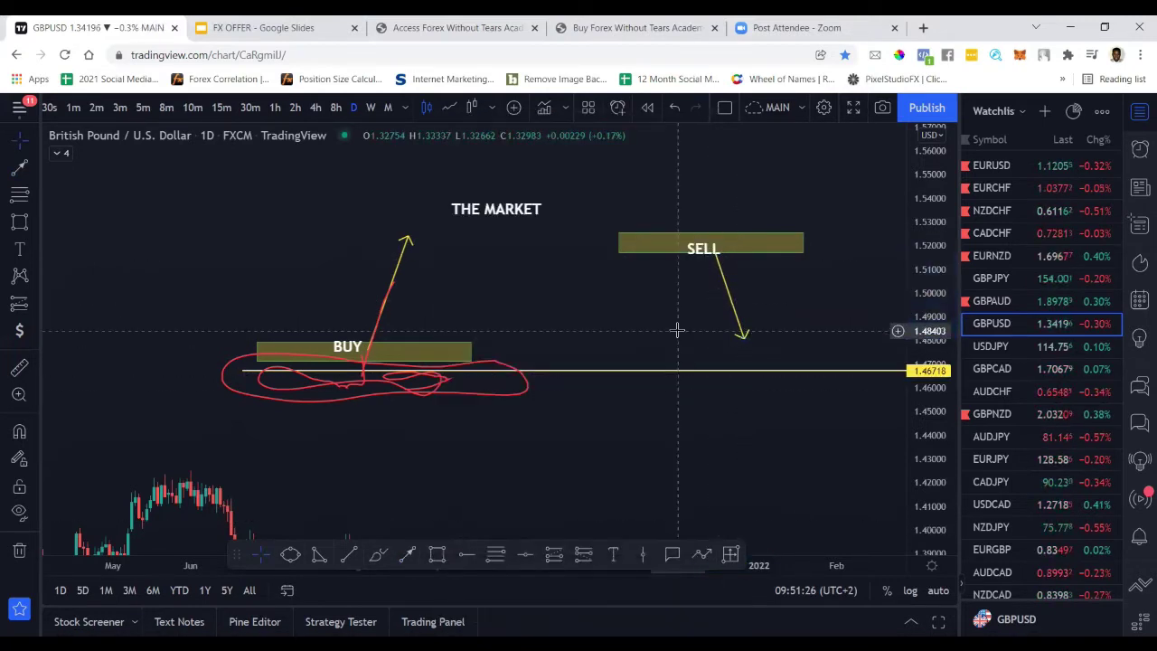
- Add a horizontal line at 1.52886 and raise the arrow's start up to the SELL zone
left_click(527, 553)
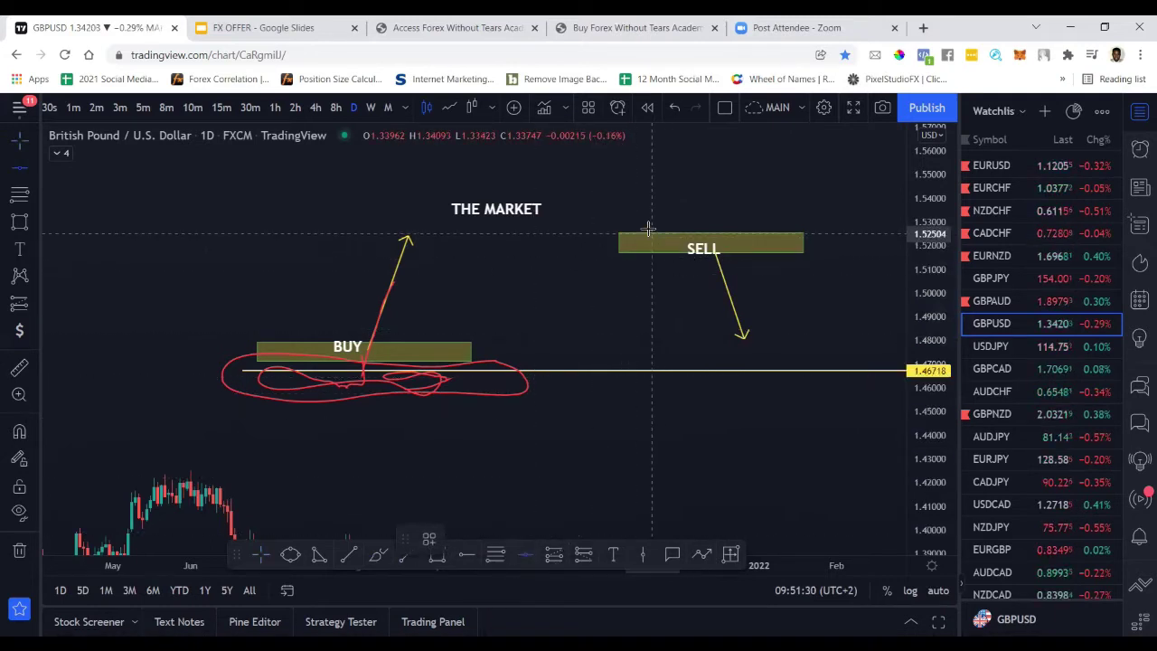
left_click(647, 225)
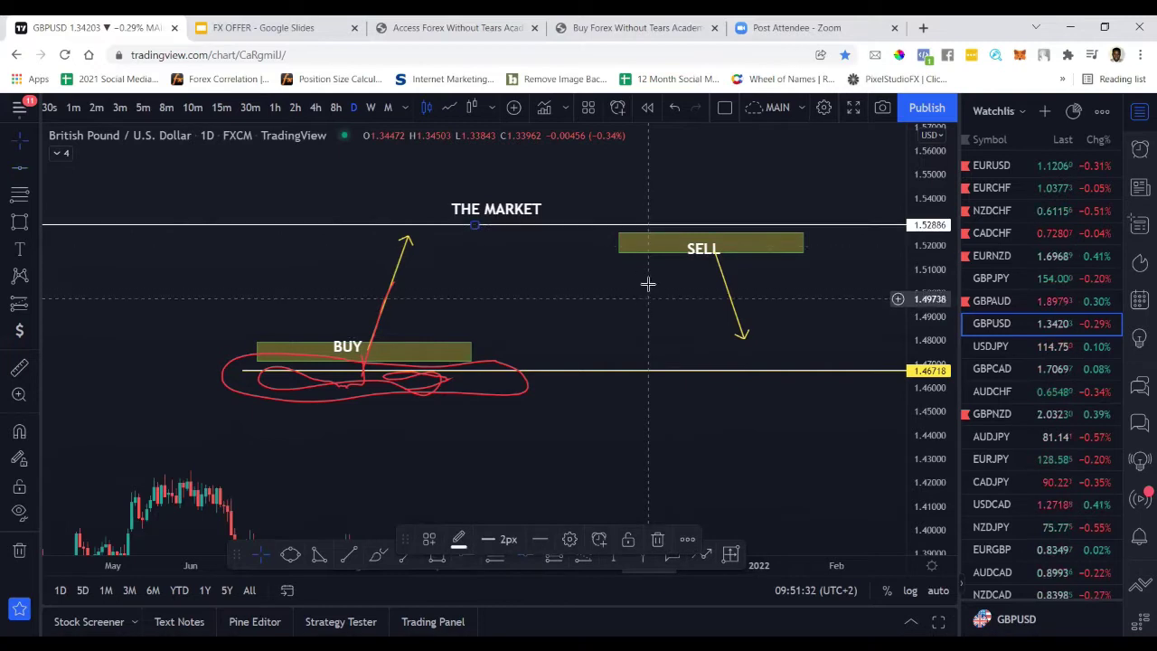
left_click(717, 259)
left_click_drag(716, 253, 718, 242)
- Circle the area above the SELL zone in red and add a short arrow pointing up into it
left_click(378, 554)
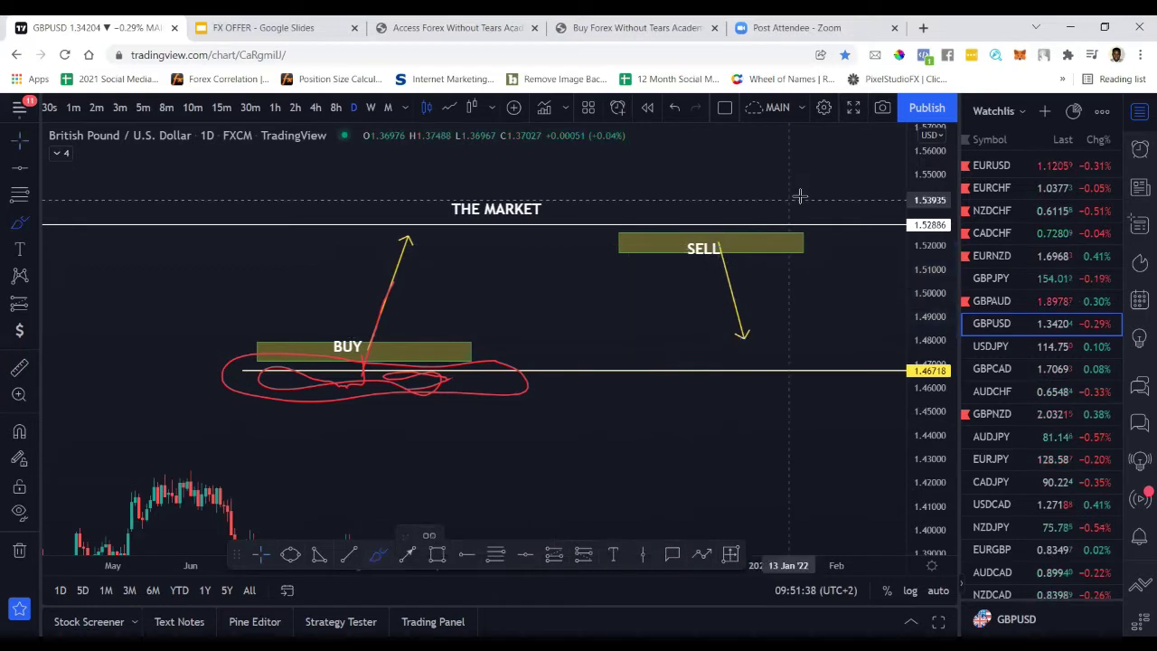
mouse_move(788, 197)
left_mouse_down()
mouse_move(639, 202)
mouse_move(603, 221)
mouse_move(630, 234)
mouse_move(779, 234)
mouse_move(807, 222)
mouse_move(814, 200)
mouse_move(784, 195)
left_mouse_up()
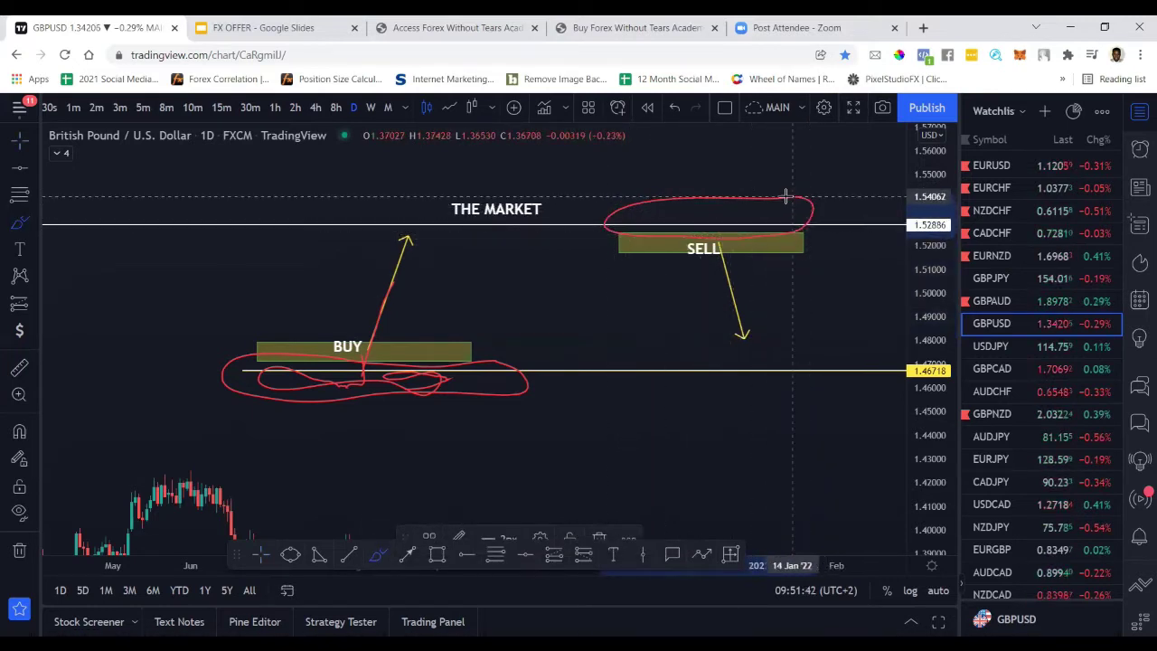
left_click(407, 553)
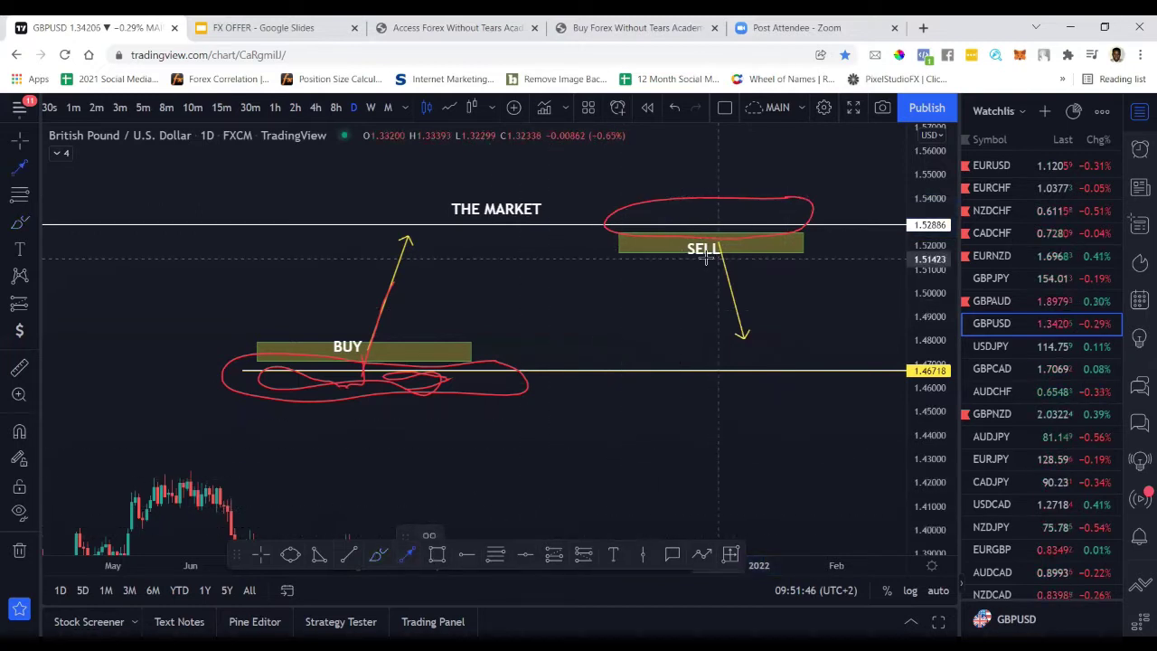
left_click_drag(689, 271, 710, 220)
double_click(711, 220)
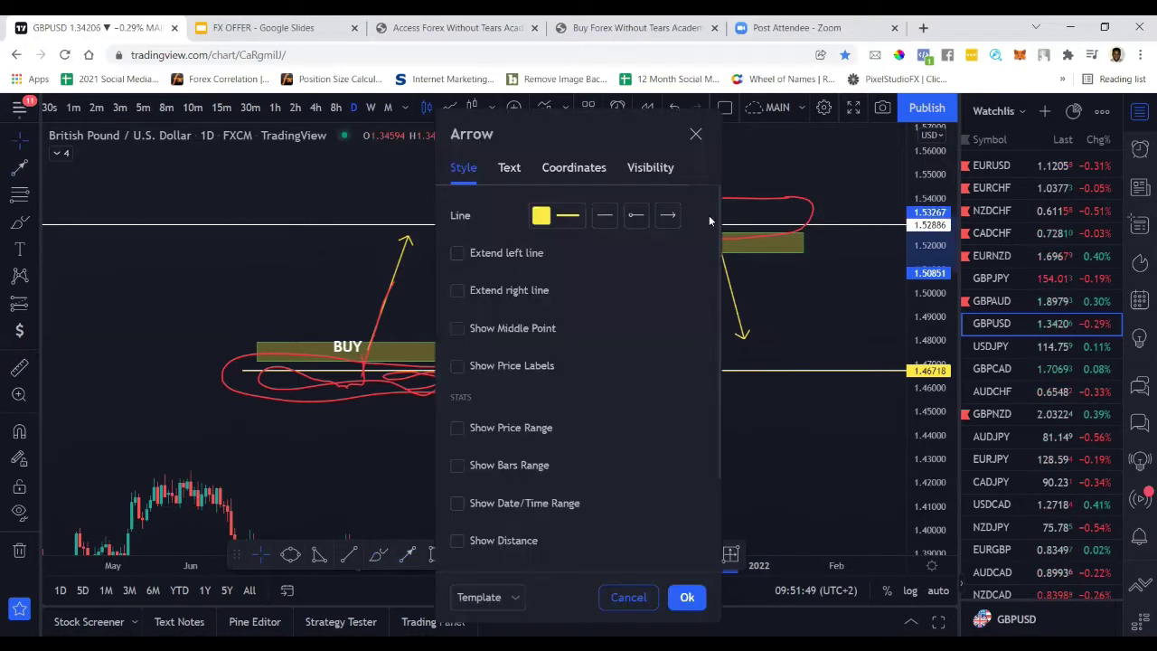
left_click(685, 596)
- Scribble red price action inside the circle and trace a red stroke down from the SELL zone
left_click(376, 558)
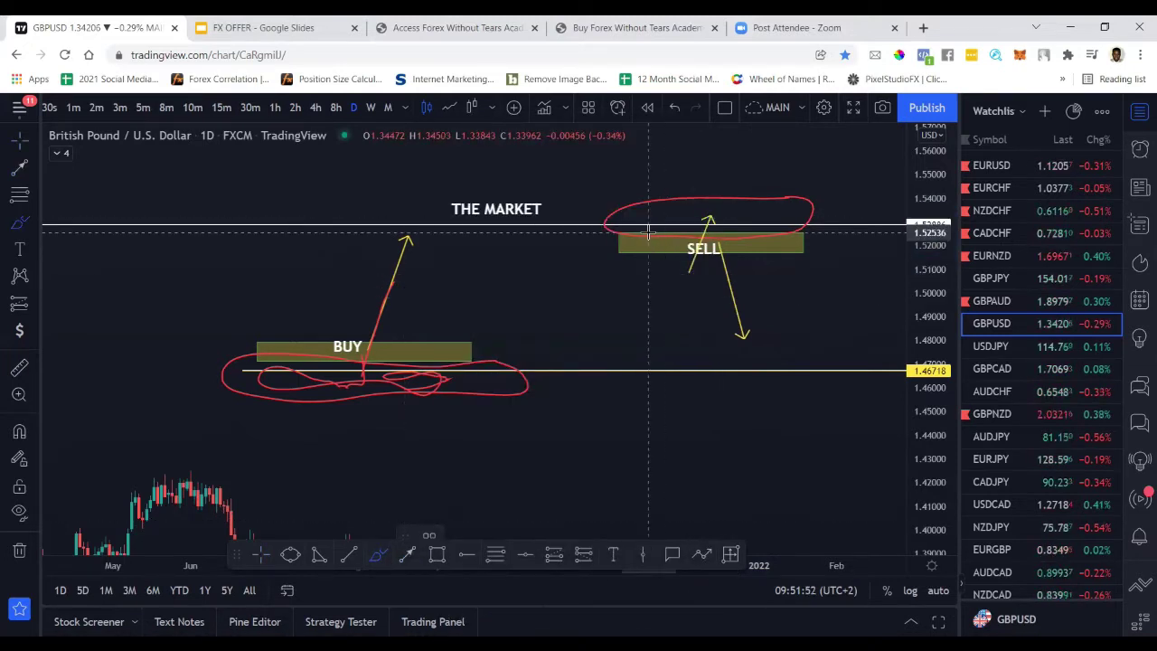
mouse_move(649, 230)
left_mouse_down()
mouse_move(659, 215)
mouse_move(689, 230)
left_mouse_up()
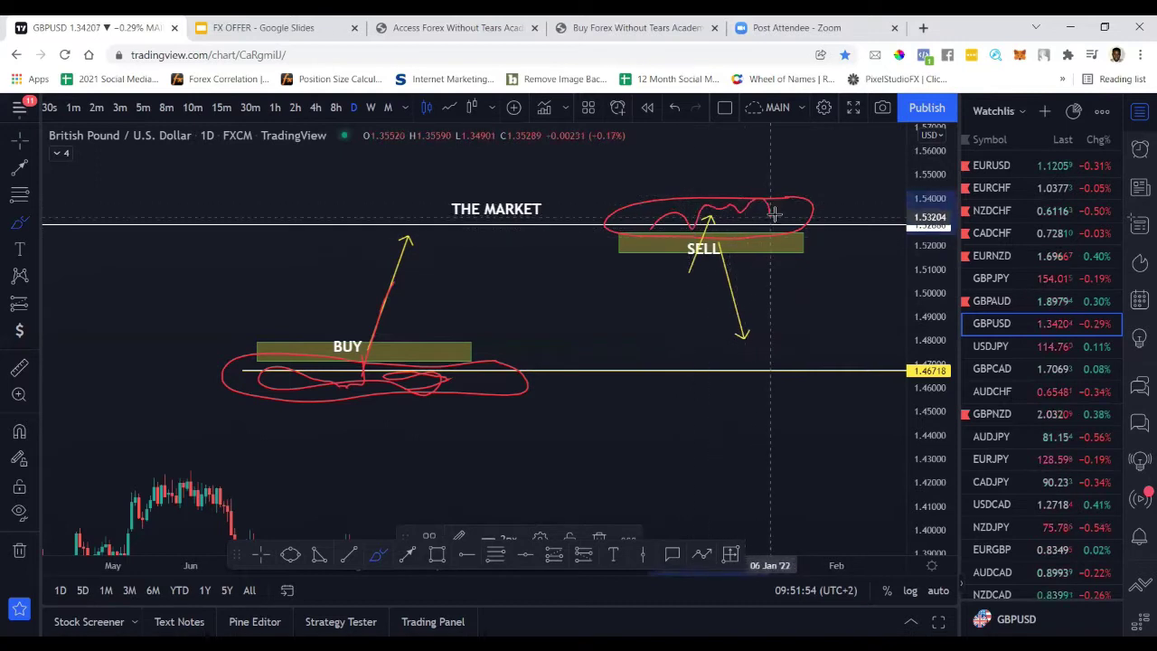
mouse_move(769, 206)
left_mouse_down()
mouse_move(644, 224)
mouse_move(644, 213)
mouse_move(739, 217)
left_mouse_up()
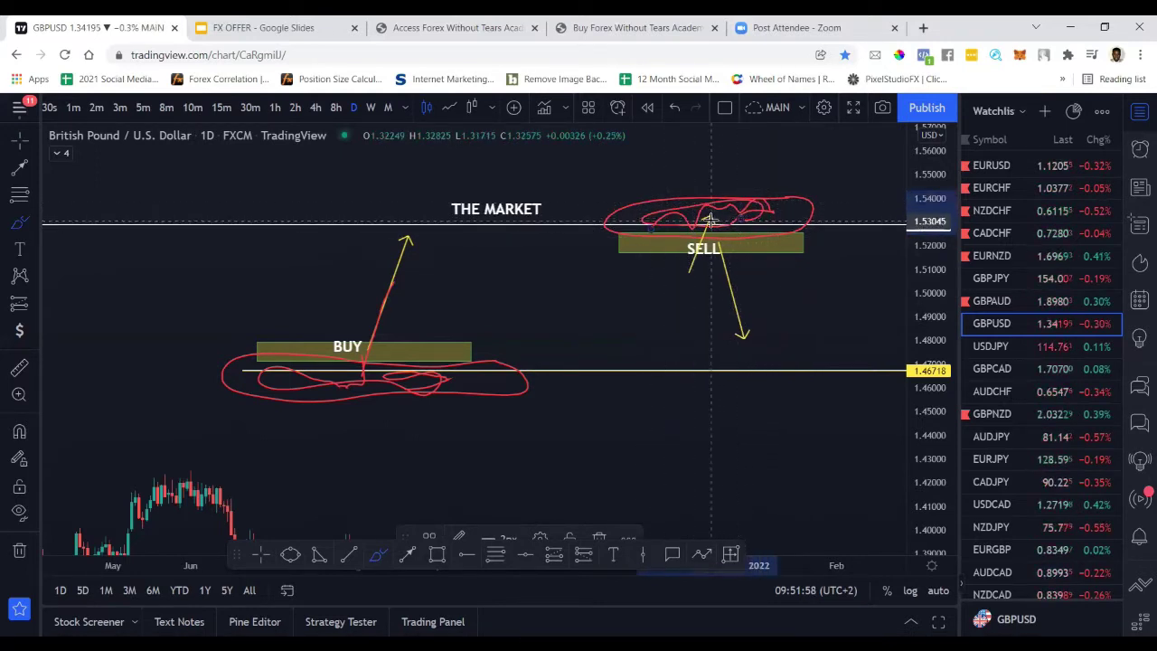
left_click_drag(721, 249, 739, 325)
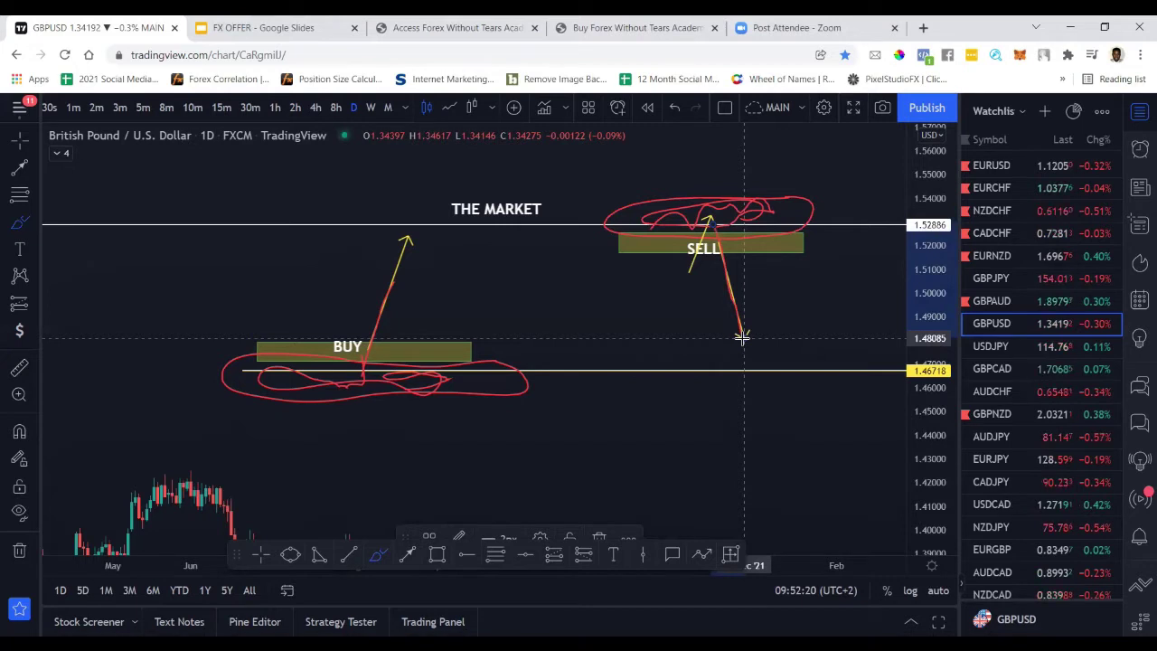
- Add an arrowhead to the red down stroke, loop the whole sketch in red, and start Remove Drawings
left_click_drag(741, 337, 741, 337)
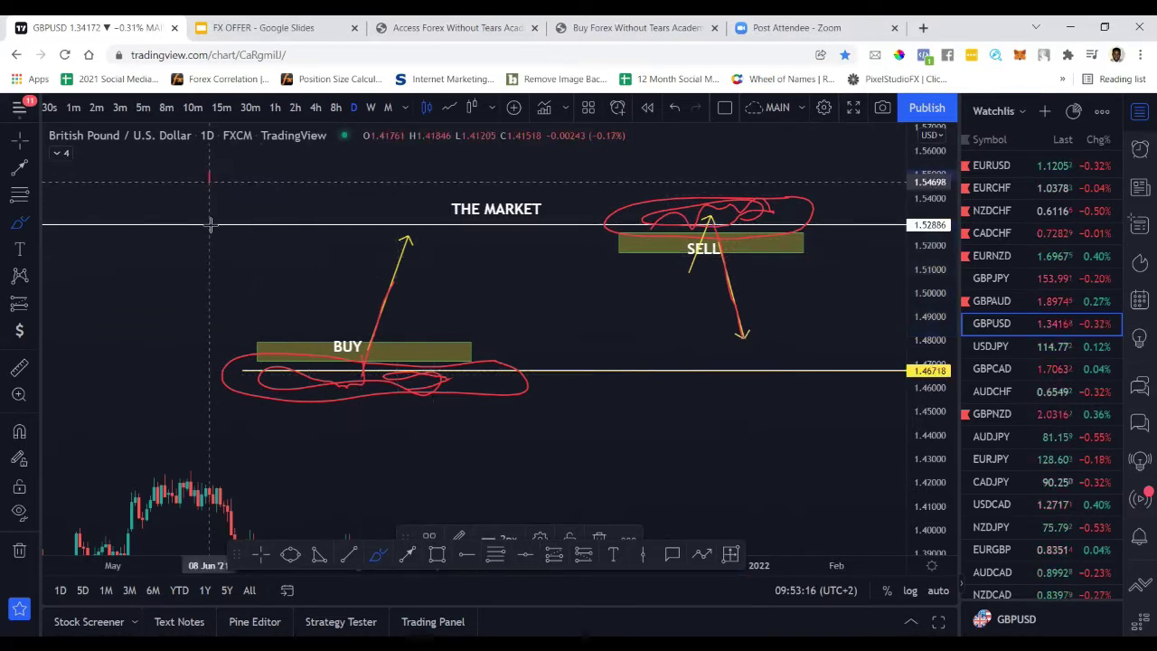
mouse_move(210, 171)
left_mouse_down()
mouse_move(197, 322)
mouse_move(205, 392)
mouse_move(245, 429)
mouse_move(540, 417)
mouse_move(802, 423)
mouse_move(879, 399)
mouse_move(872, 183)
mouse_move(855, 151)
mouse_move(207, 174)
left_mouse_up()
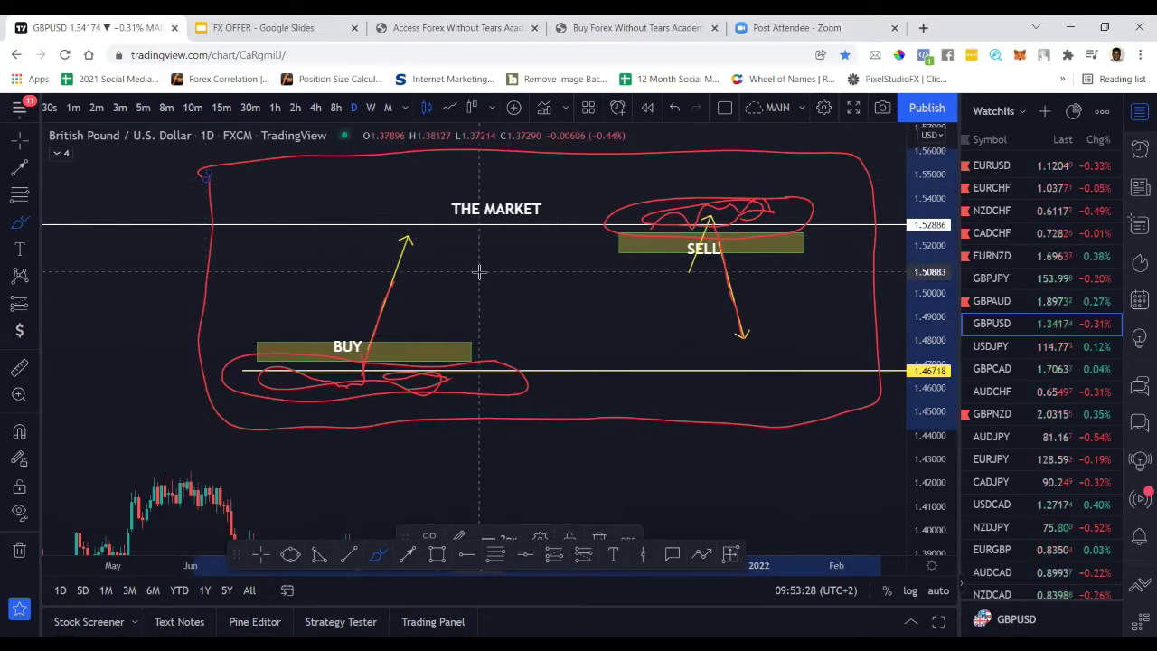
left_click(18, 554)
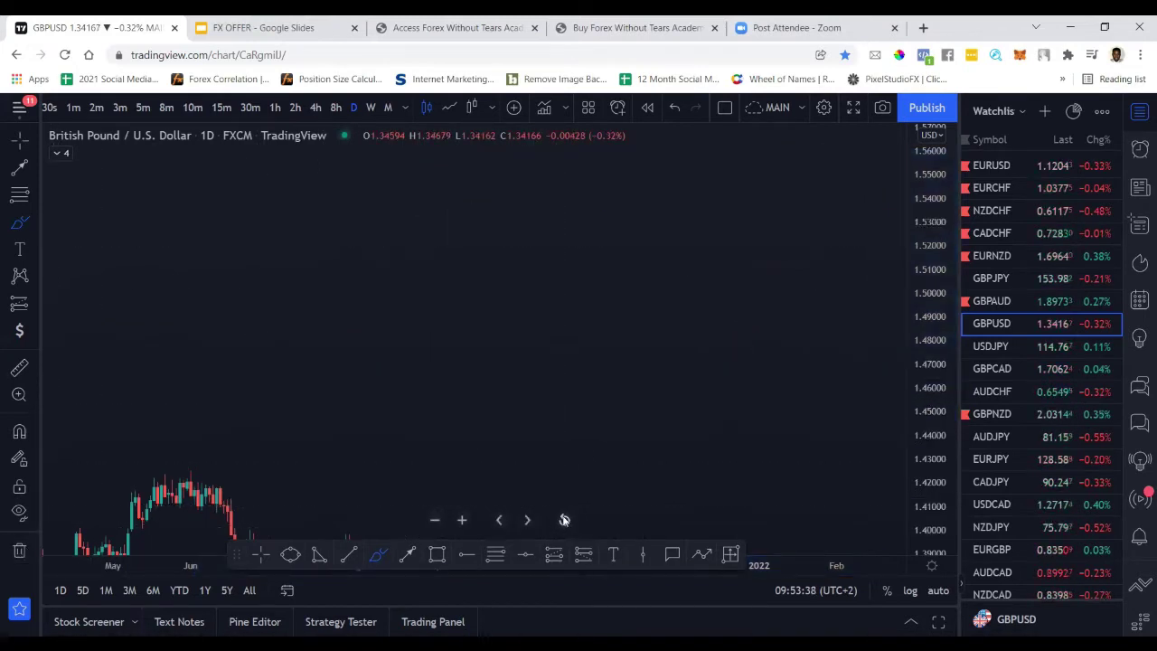
- Clear every drawing, then zoom in and stretch the price scale so the candle swings look taller
left_click(564, 519)
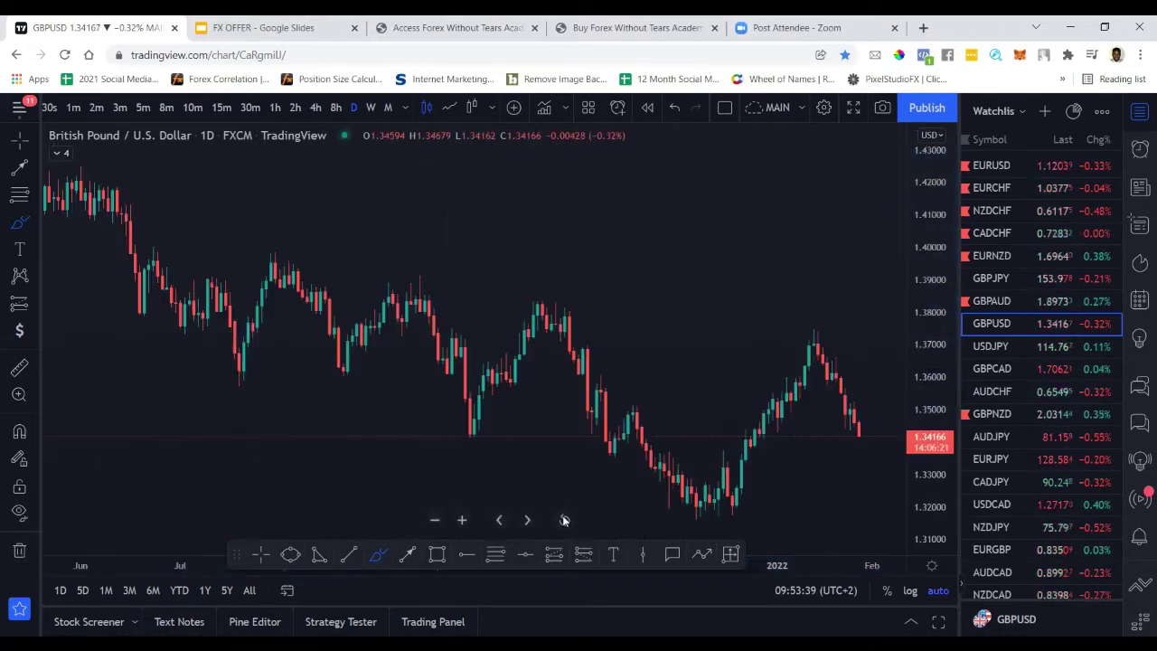
left_click(260, 554)
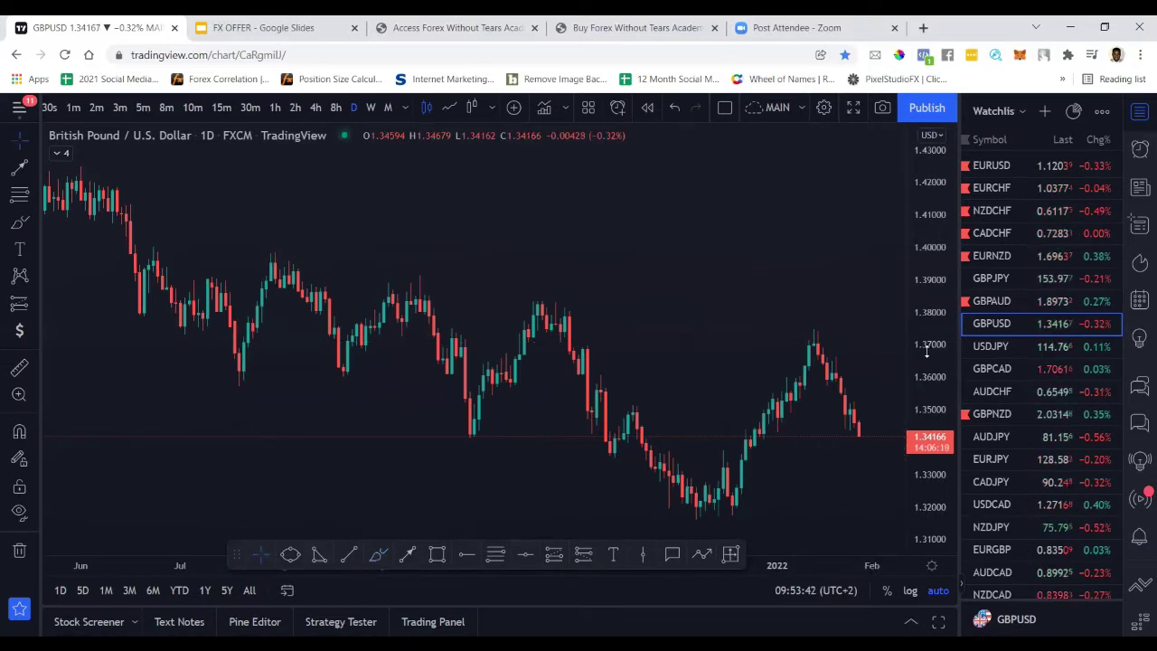
left_click_drag(926, 353, 927, 384)
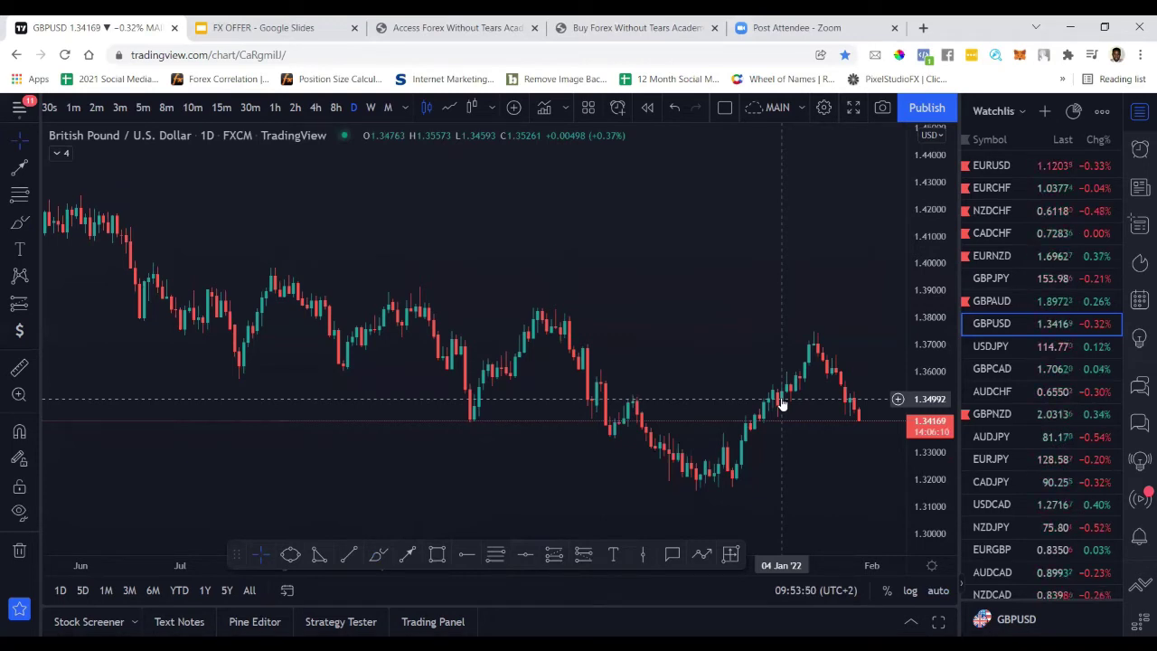
mouse_move(416, 511)
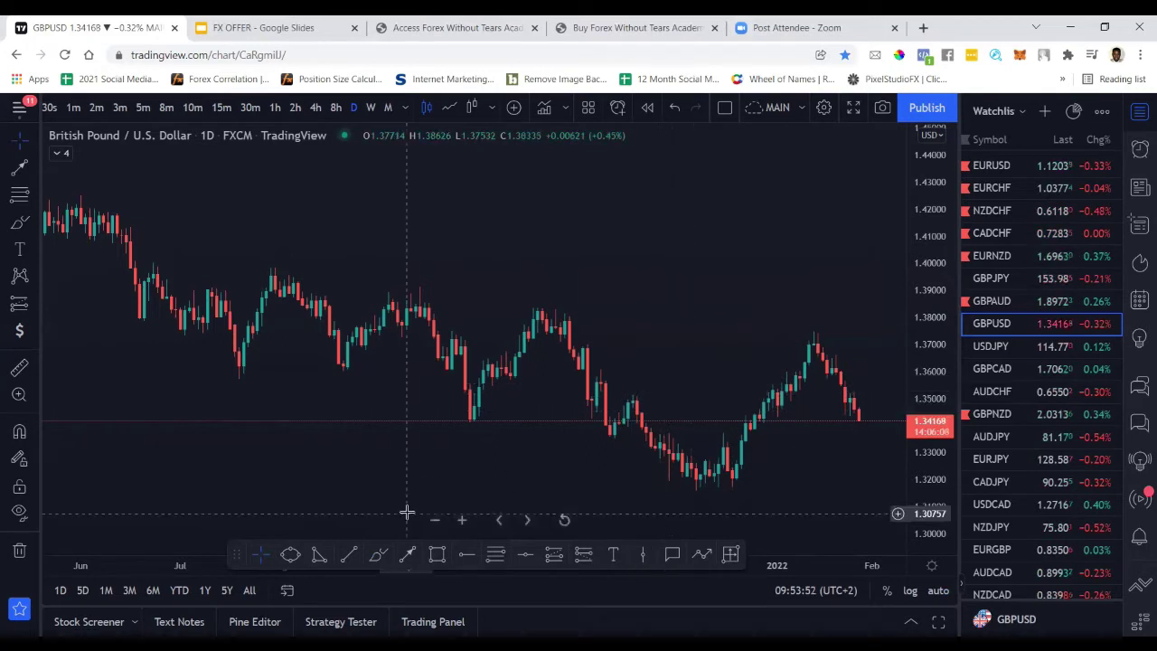
left_click(462, 520)
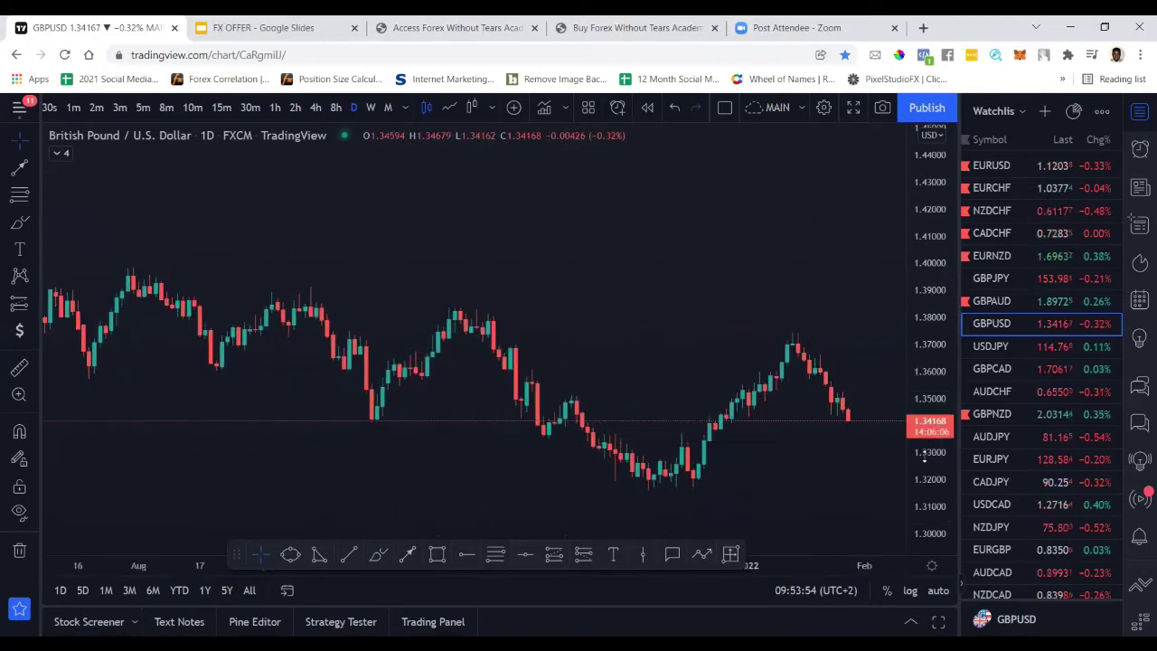
left_click_drag(924, 459, 924, 425)
left_click_drag(671, 349, 671, 271)
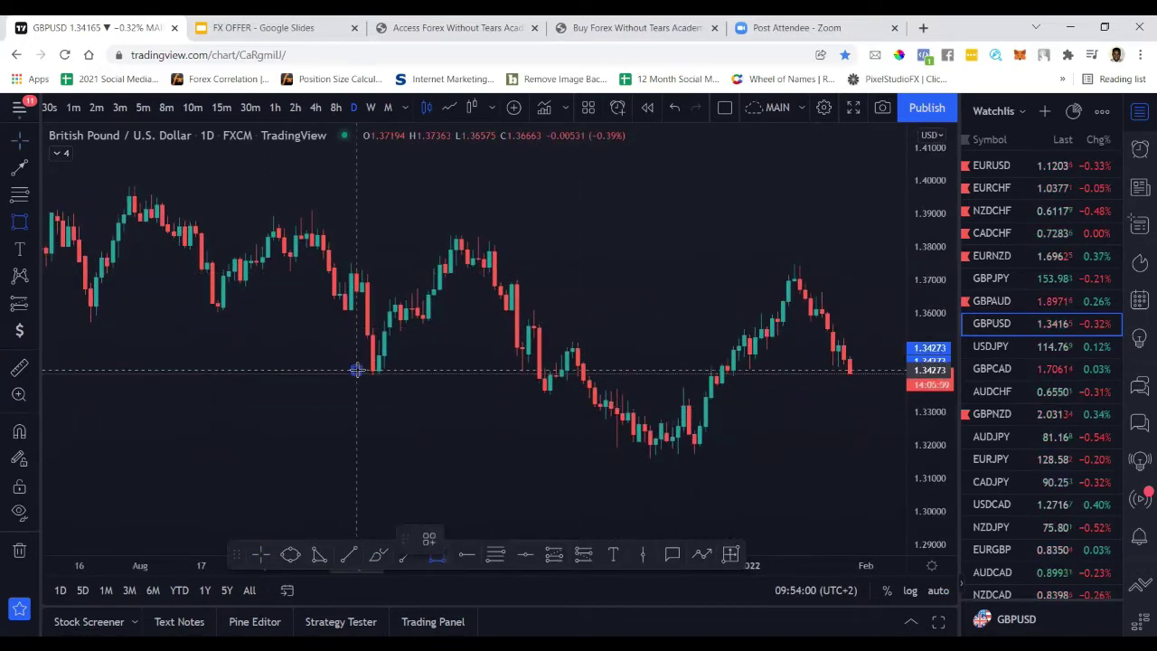
- Draw a thin olive zone across the two 1.342 swing lows and a yellow arrow pointing up at it
left_click_drag(357, 370, 417, 373)
left_click_drag(544, 371, 540, 373)
left_click(633, 343)
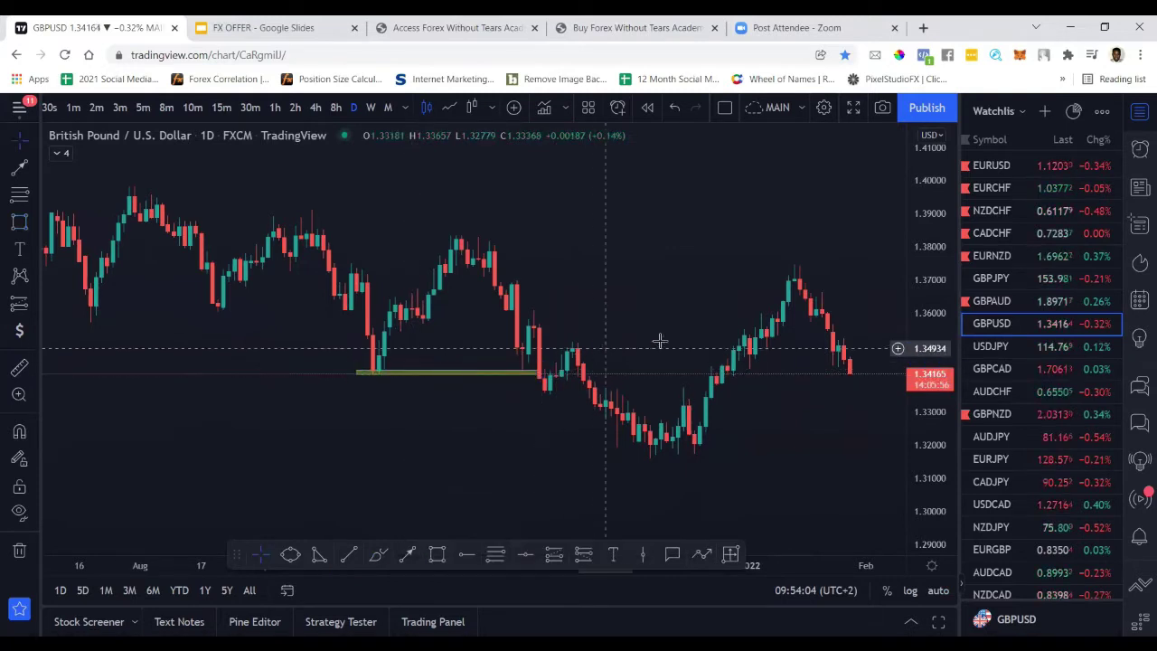
double_click(908, 362)
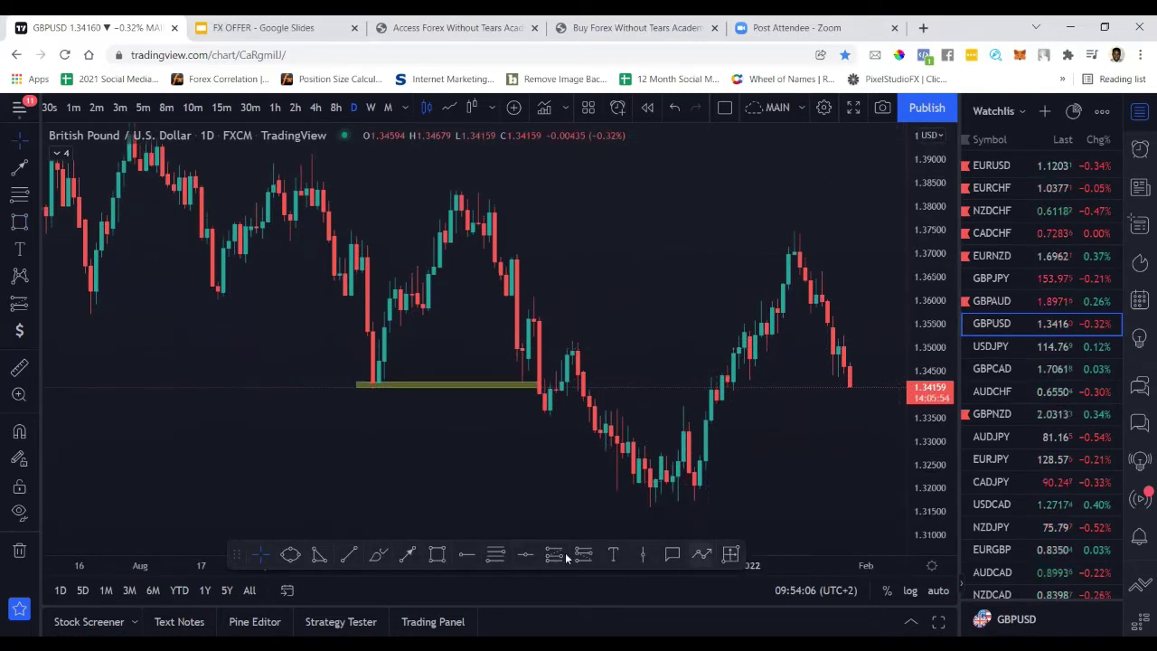
left_click(402, 554)
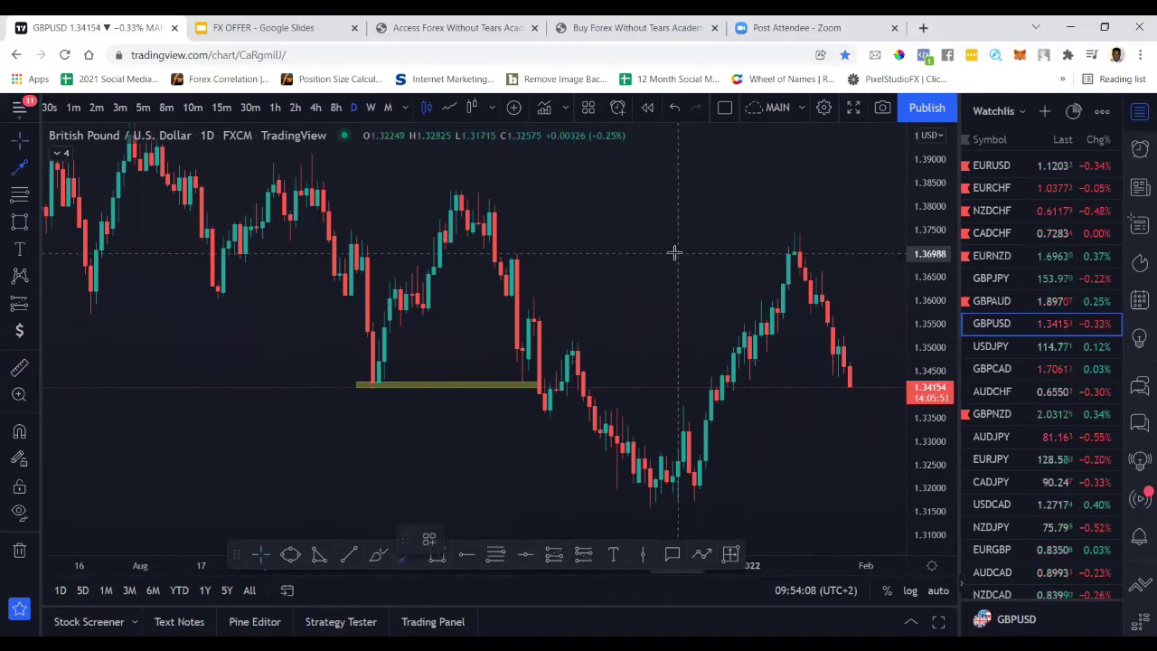
mouse_move(676, 254)
left_mouse_down()
mouse_move(578, 330)
mouse_move(540, 379)
mouse_move(528, 361)
mouse_move(543, 439)
mouse_move(524, 411)
left_mouse_up()
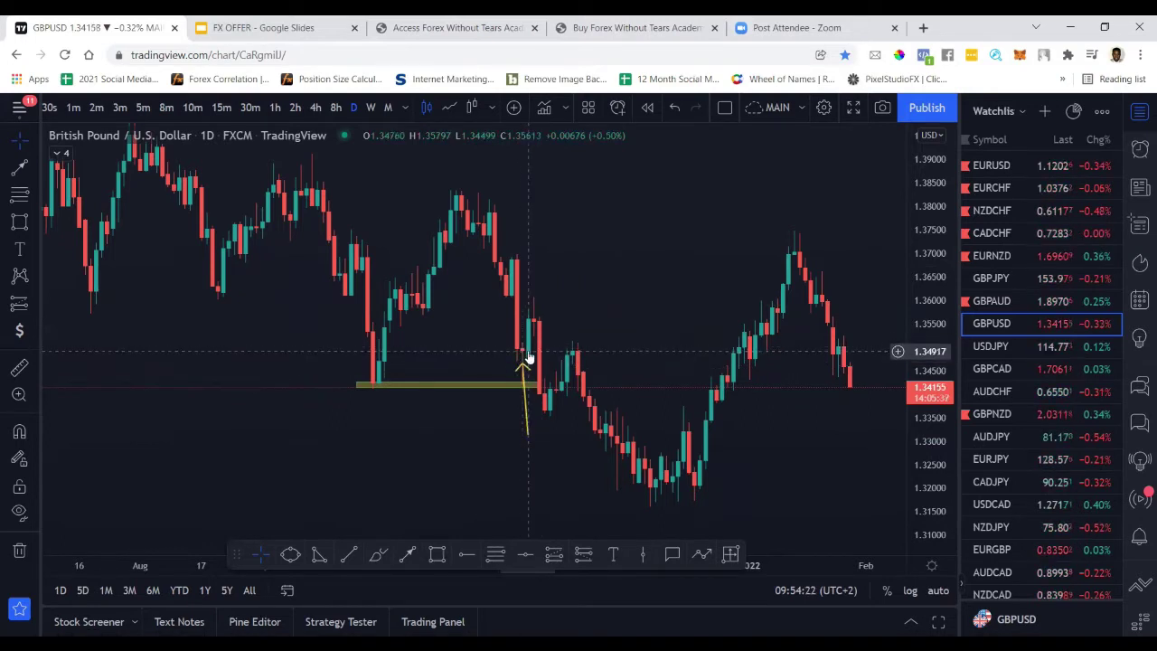
- Add a yellow horizontal ray at the 1.36939 swing high and a white horizontal line near 1.339
left_click(467, 556)
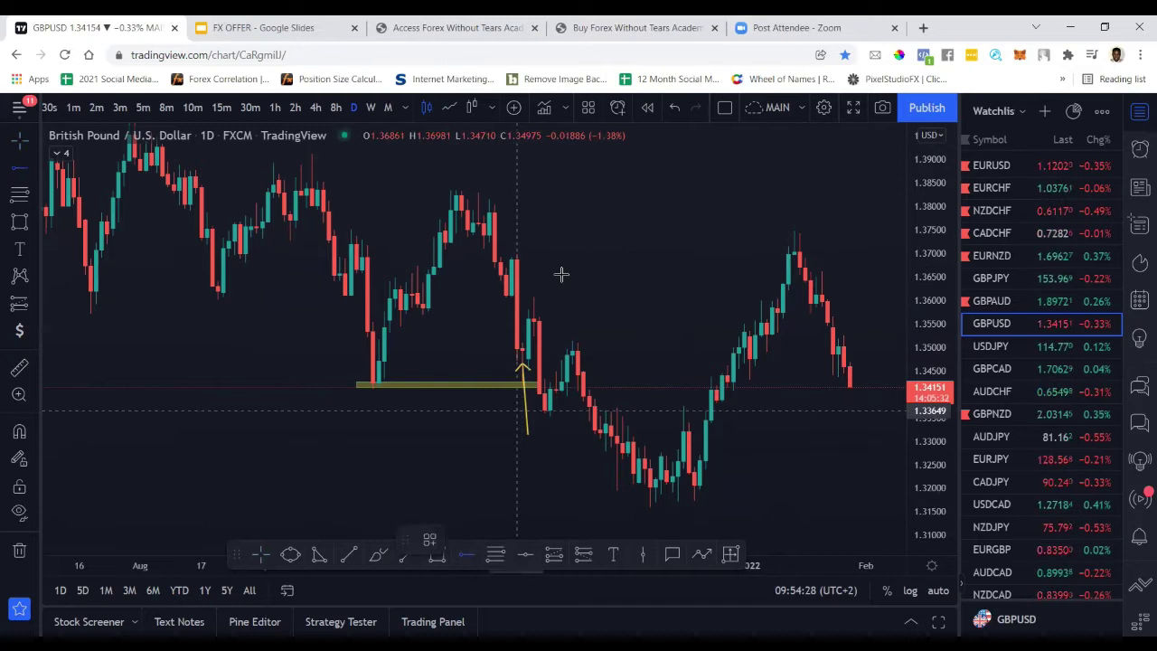
left_click(502, 256)
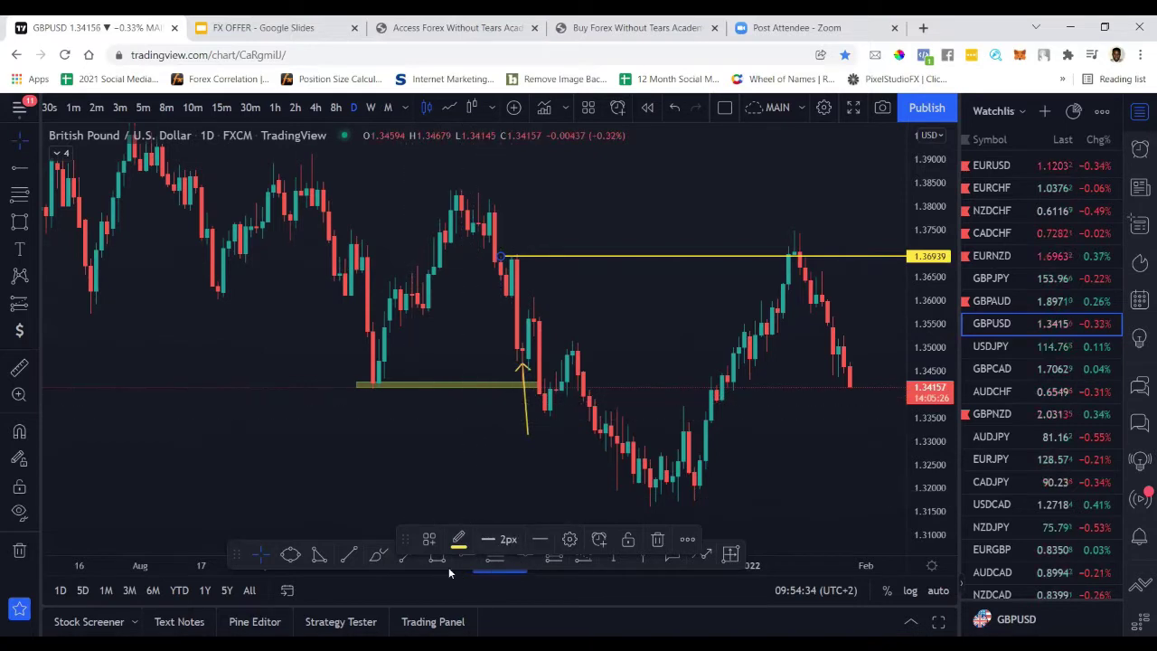
left_click(374, 496)
left_click(525, 554)
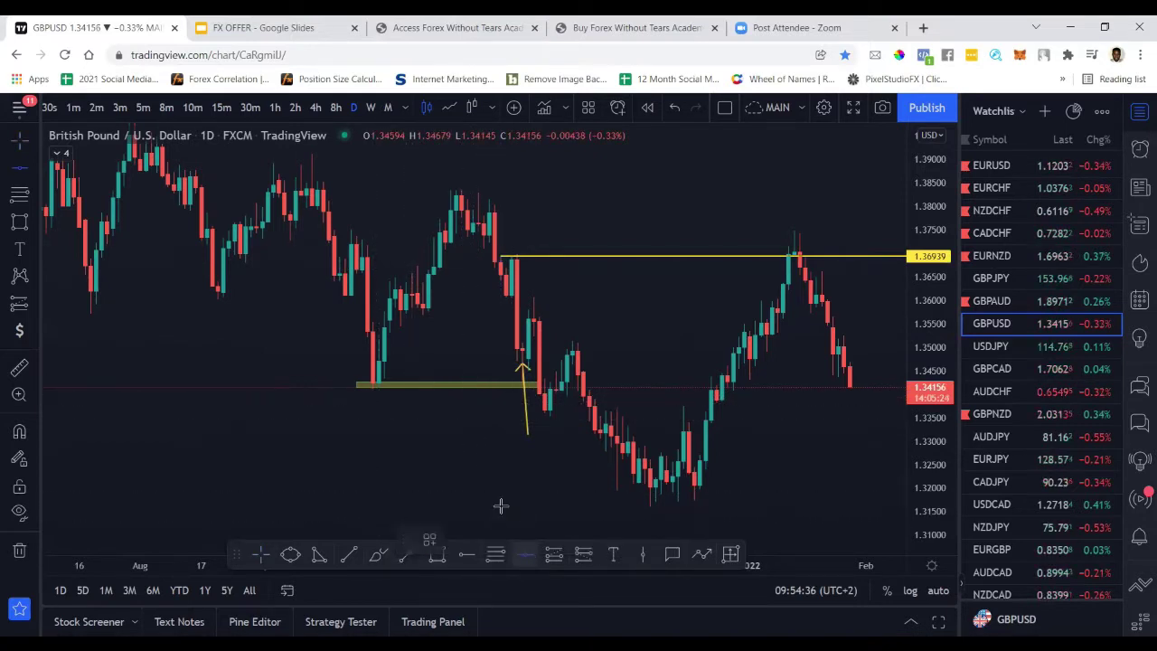
left_click(474, 399)
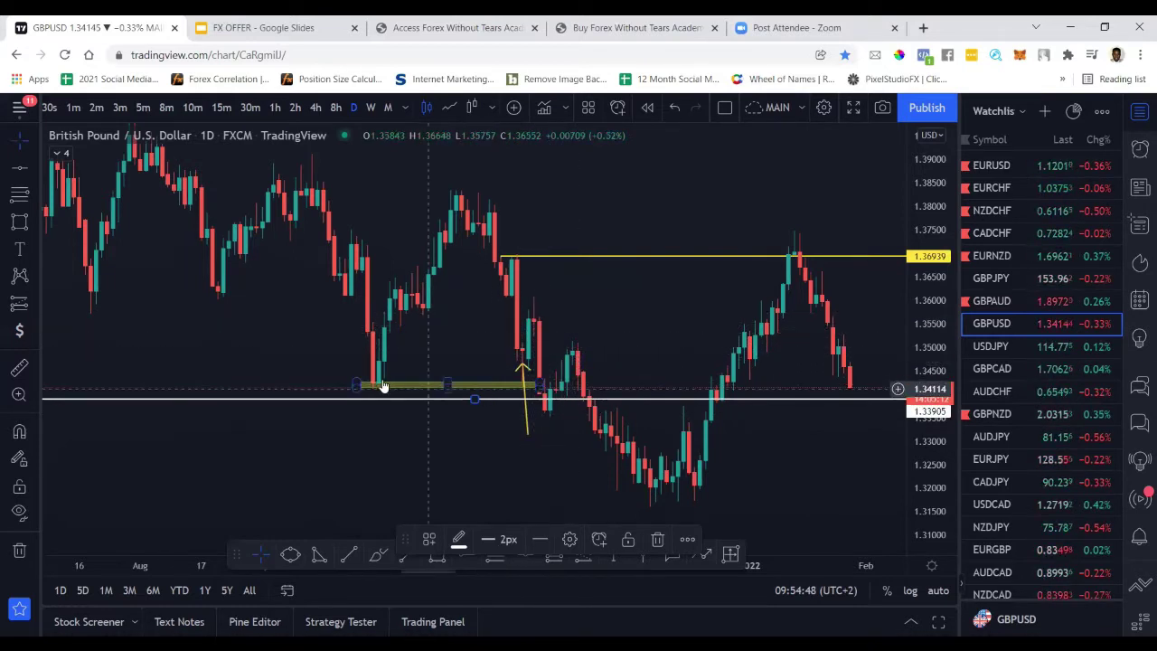
- Circle the candle below the zone in red with the brush, then remove all drawings
left_click(377, 554)
mouse_move(542, 387)
left_mouse_down()
mouse_move(520, 402)
mouse_move(563, 413)
mouse_move(563, 392)
mouse_move(544, 386)
mouse_move(567, 412)
left_mouse_up()
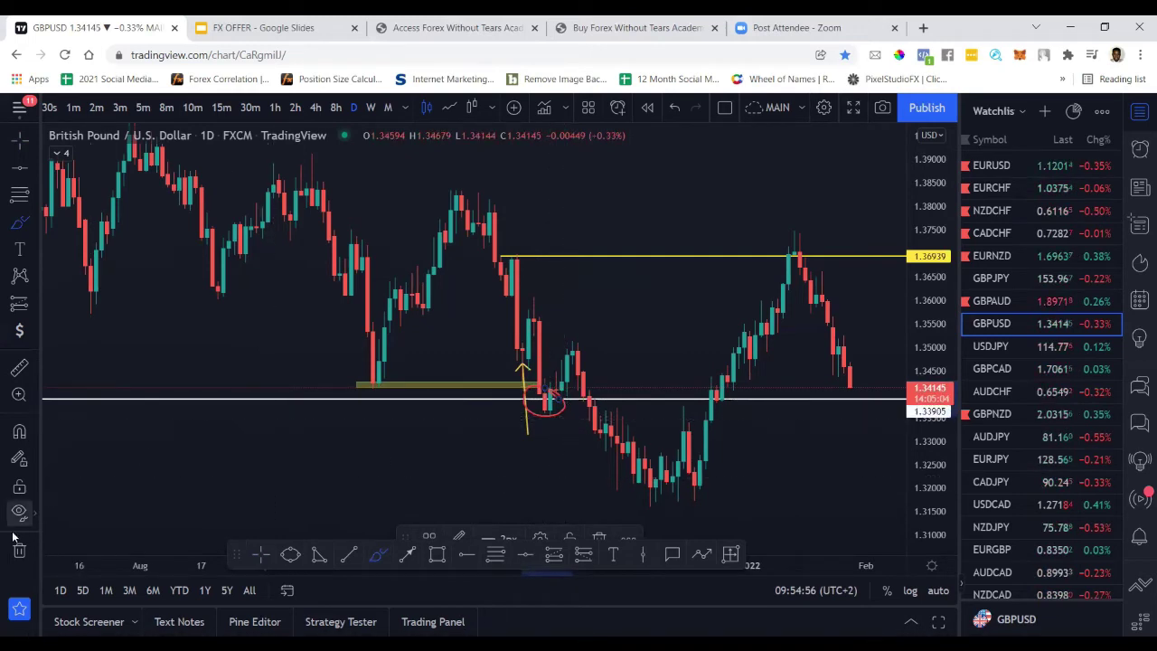
left_click(18, 550)
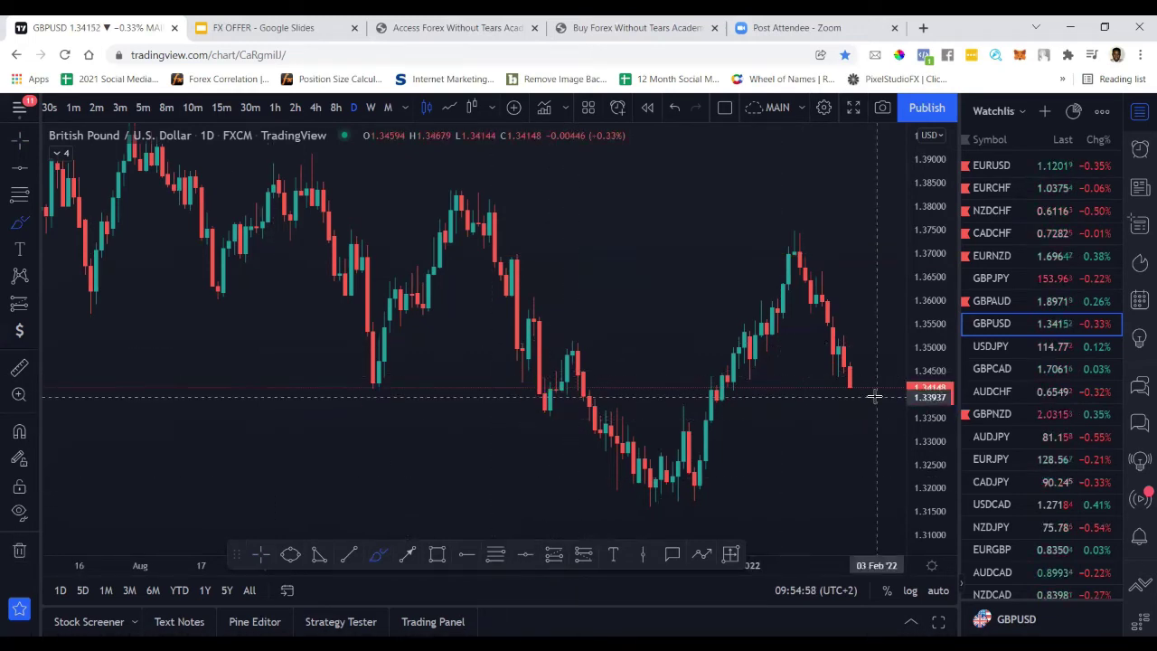
- Zoom the chart out twice and adjust the price scale to show a wider price range
left_click_drag(918, 407, 916, 452)
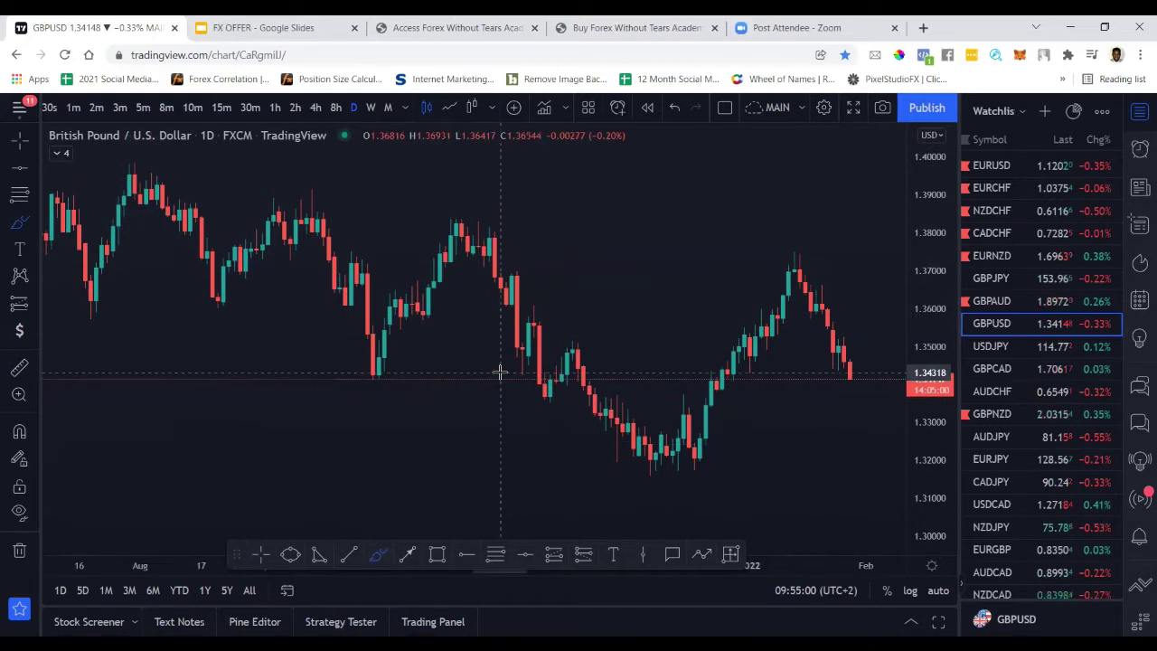
left_click(266, 558)
left_click(438, 519)
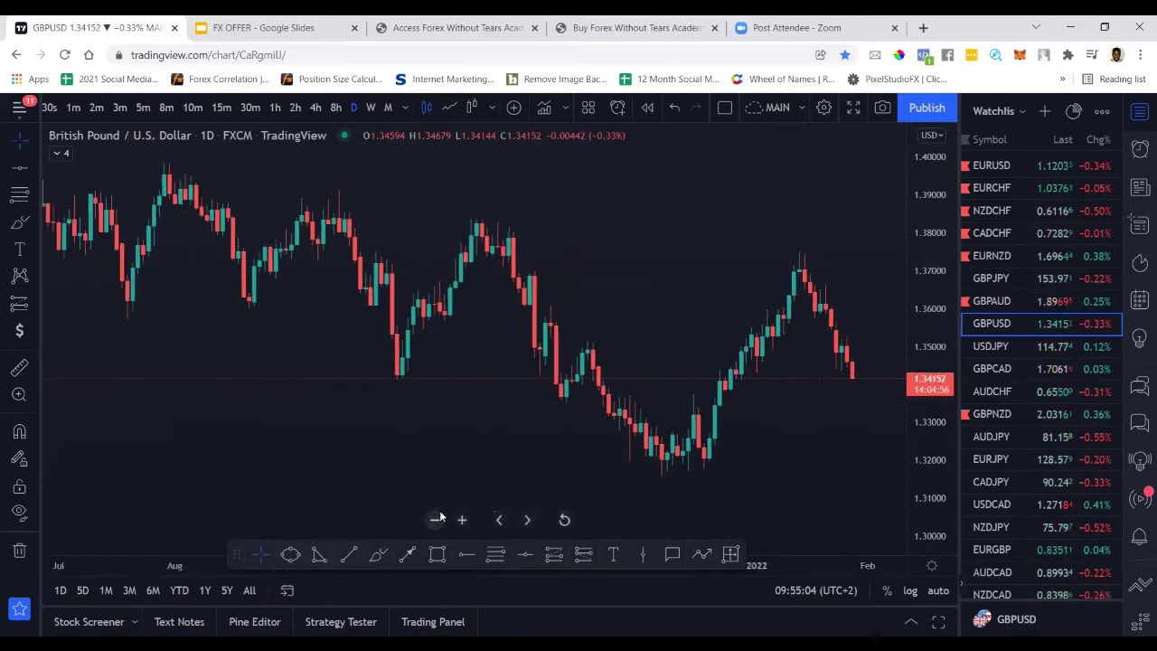
left_click(439, 518)
mouse_move(929, 412)
left_mouse_down()
mouse_move(928, 395)
mouse_move(928, 421)
left_mouse_up()
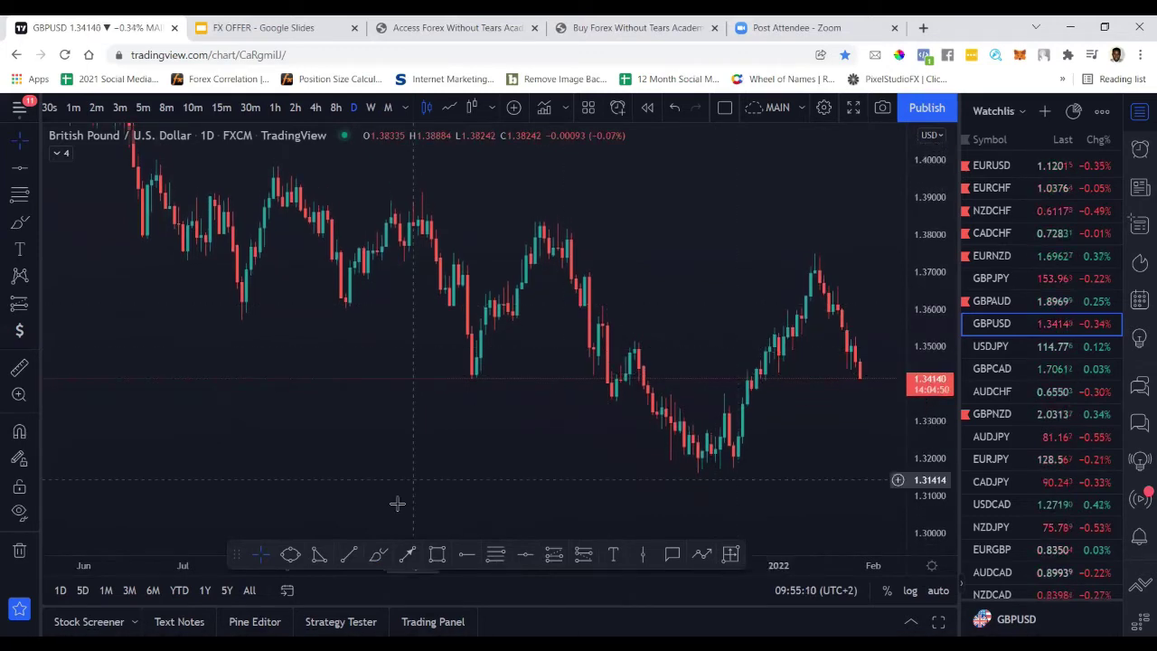
- Pan the chart back to the May–November 2021 price action
mouse_move(423, 513)
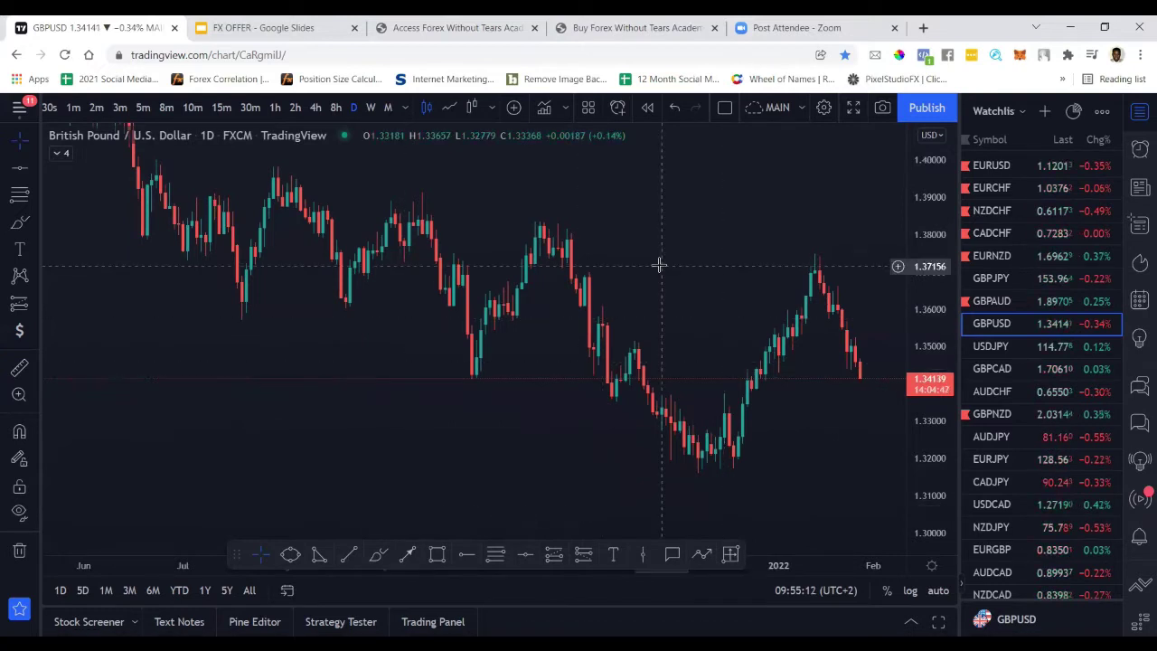
left_click_drag(656, 263, 784, 369)
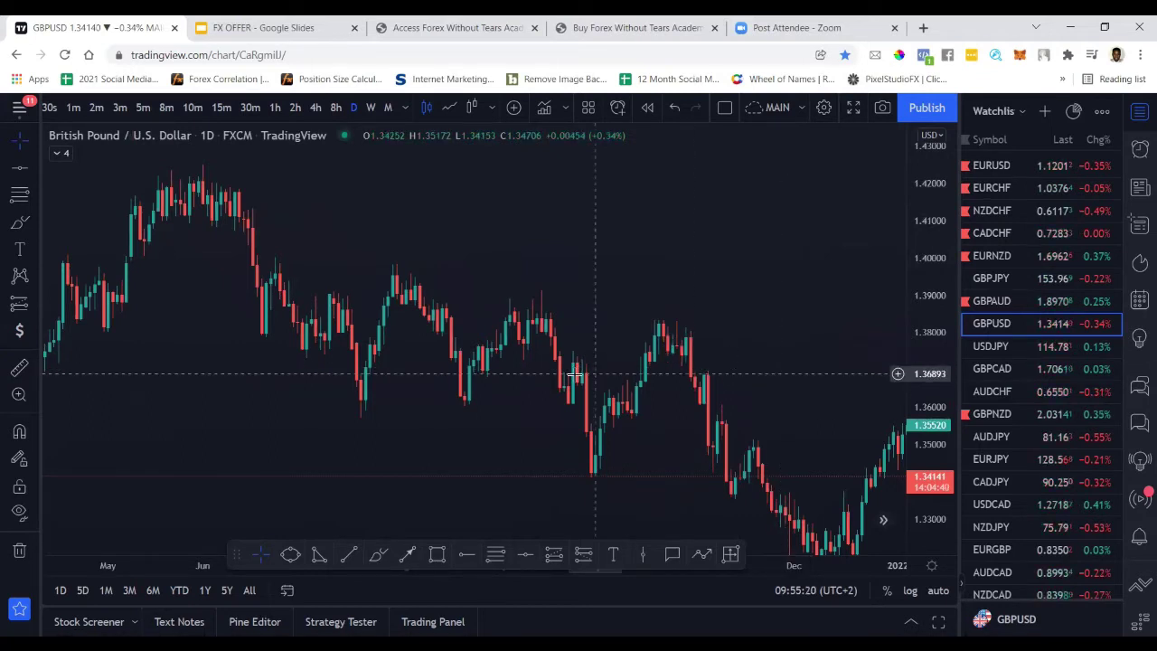
left_click_drag(651, 443, 519, 434)
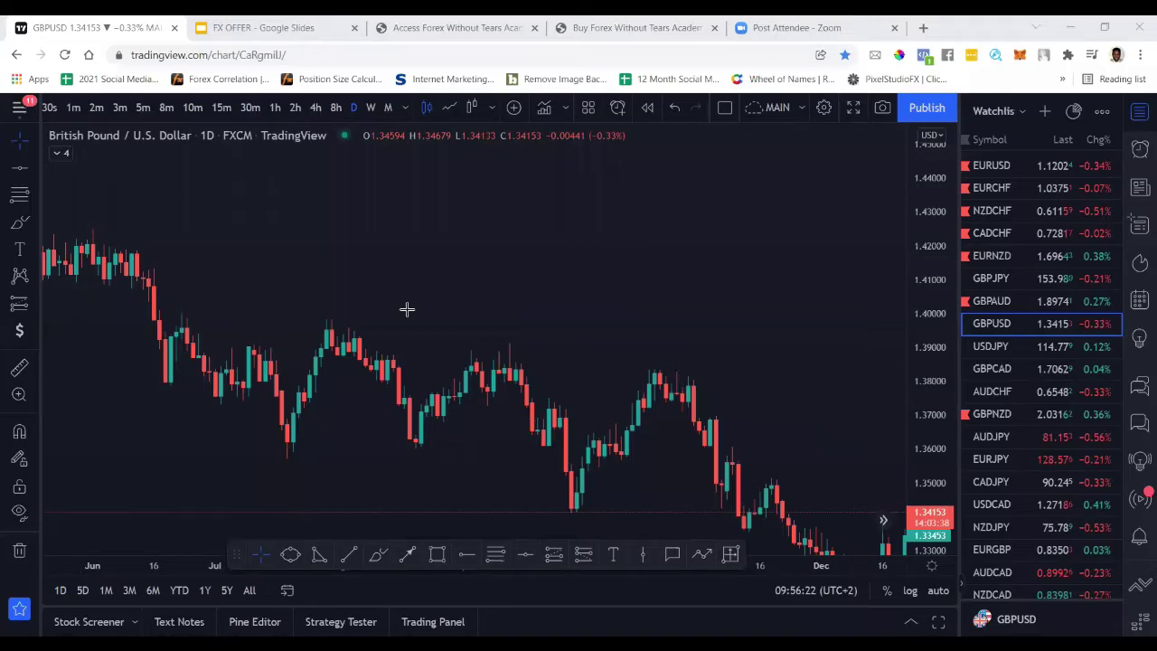
left_click_drag(461, 290, 519, 274)
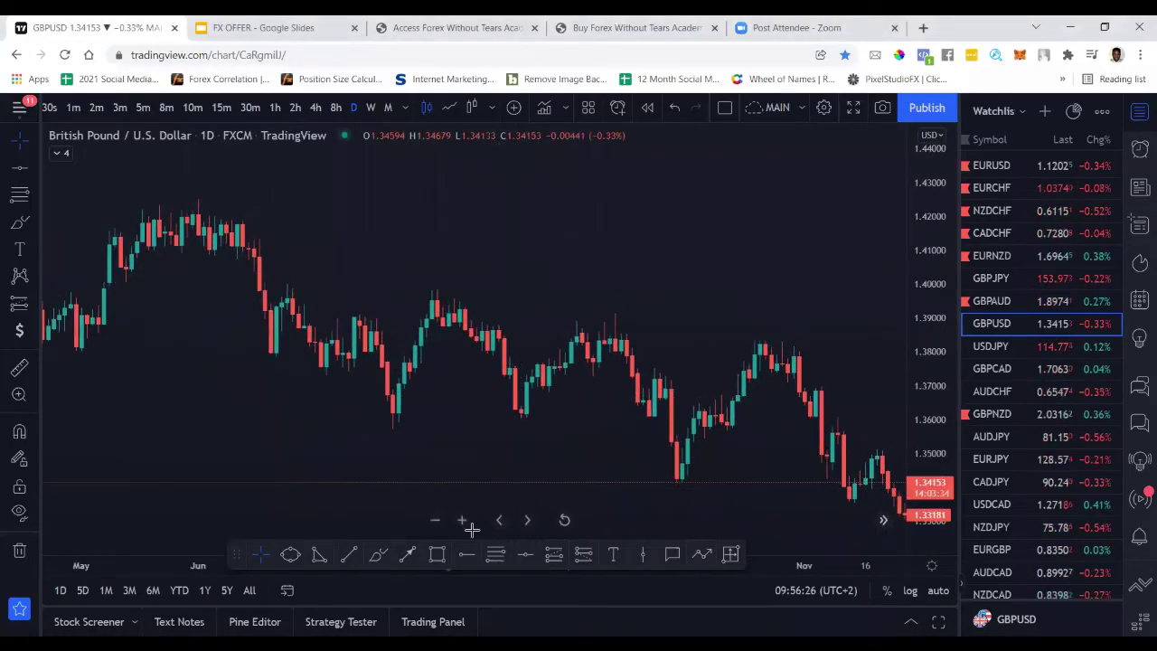
left_click(435, 555)
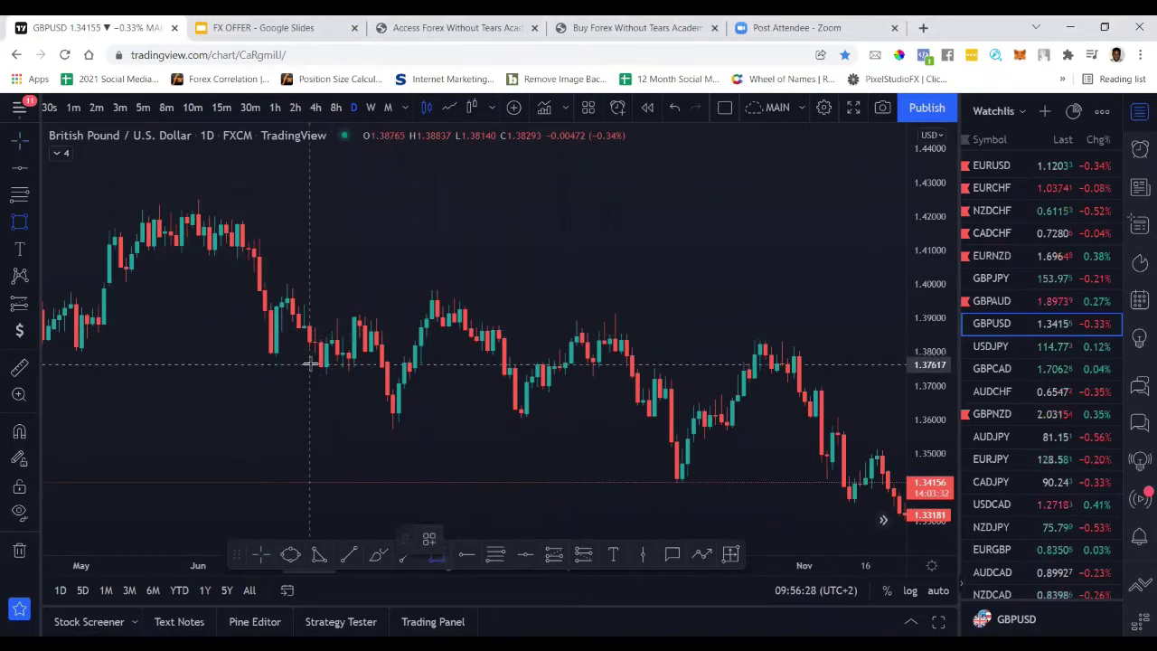
- Box a small green zone under the late-June swing low near 1.374, then delete a stray red brush stroke
left_click(309, 369)
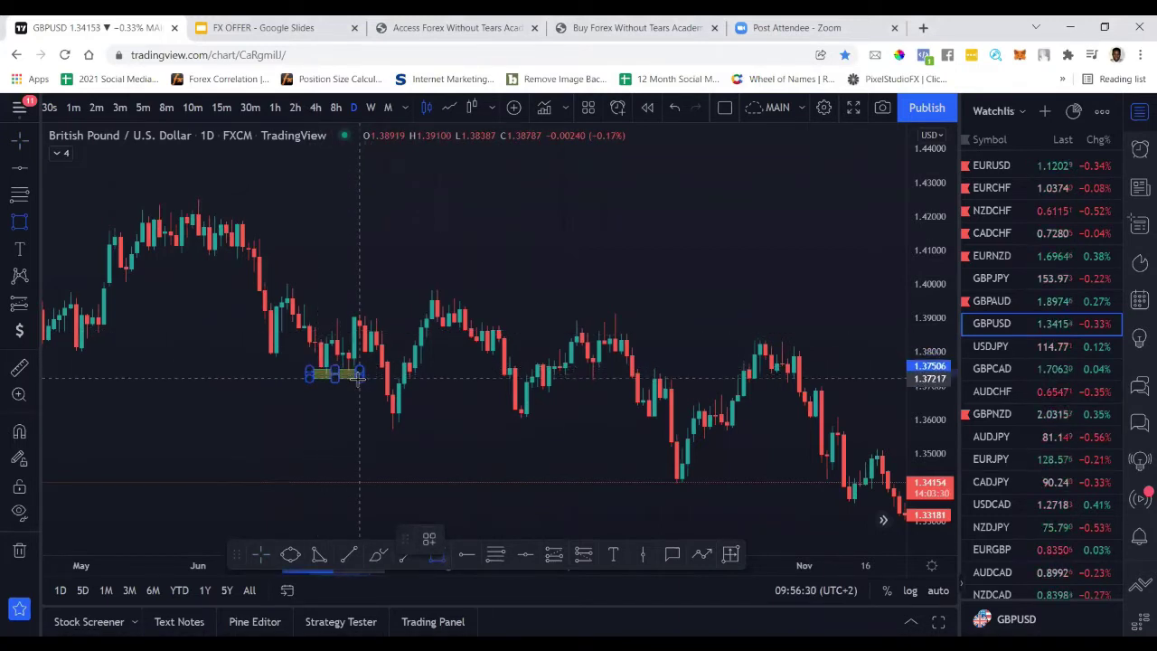
left_click(359, 378)
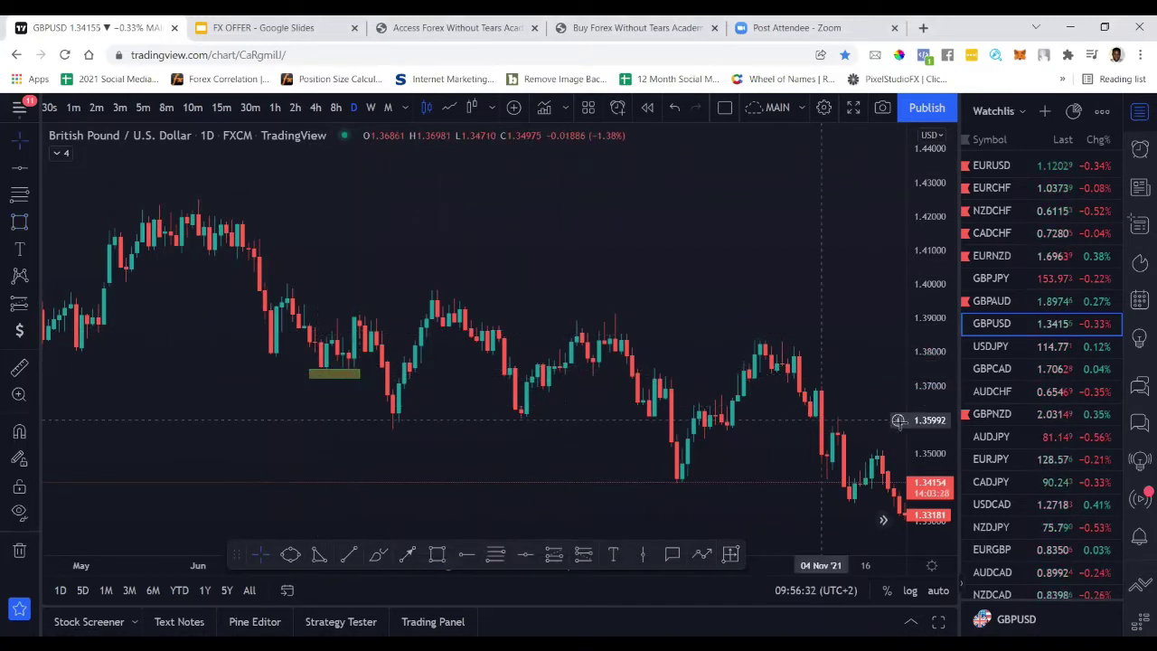
left_click_drag(927, 443, 927, 488)
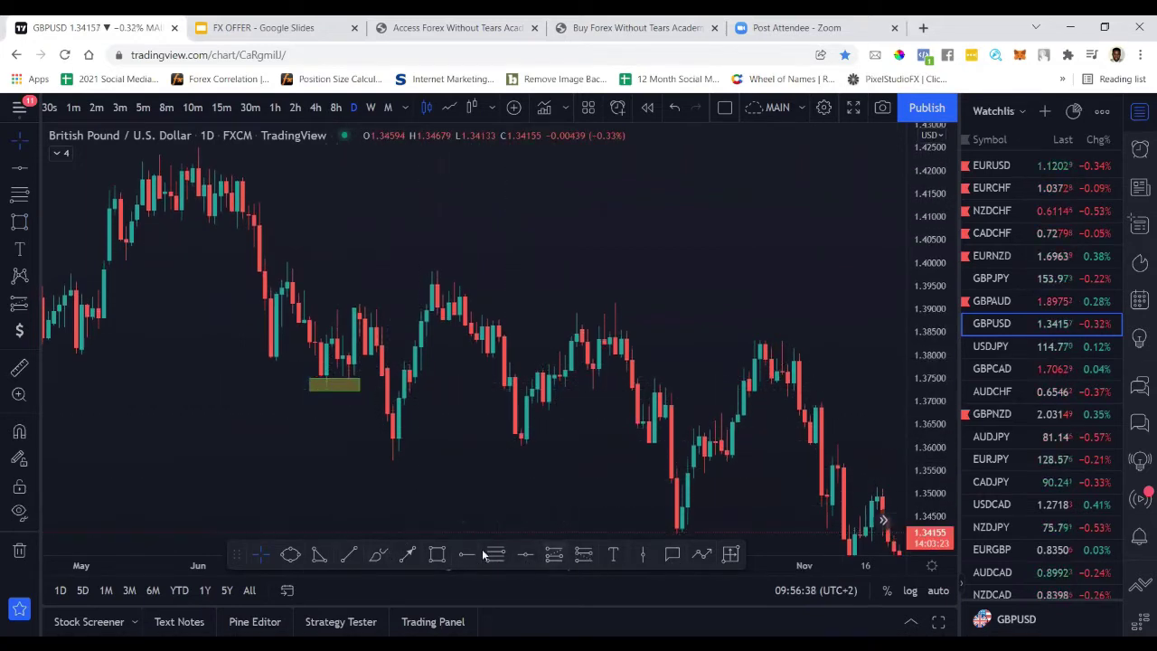
left_click(378, 553)
mouse_move(310, 319)
left_mouse_down()
mouse_move(326, 374)
mouse_move(332, 340)
mouse_move(352, 366)
left_mouse_up()
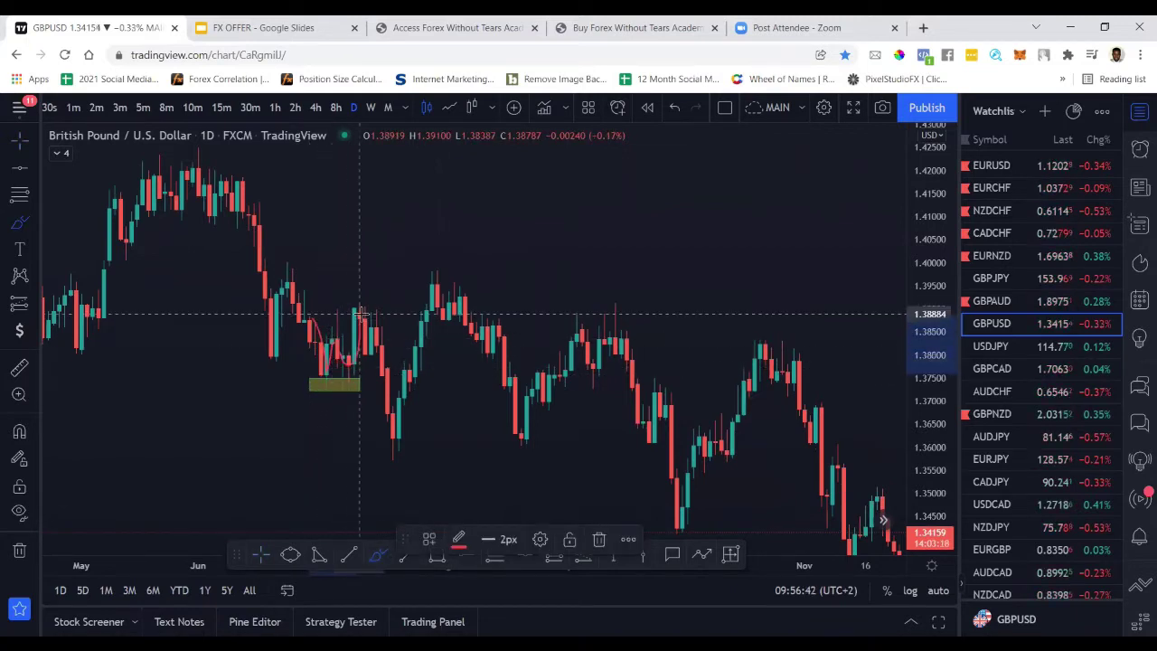
key("Delete")
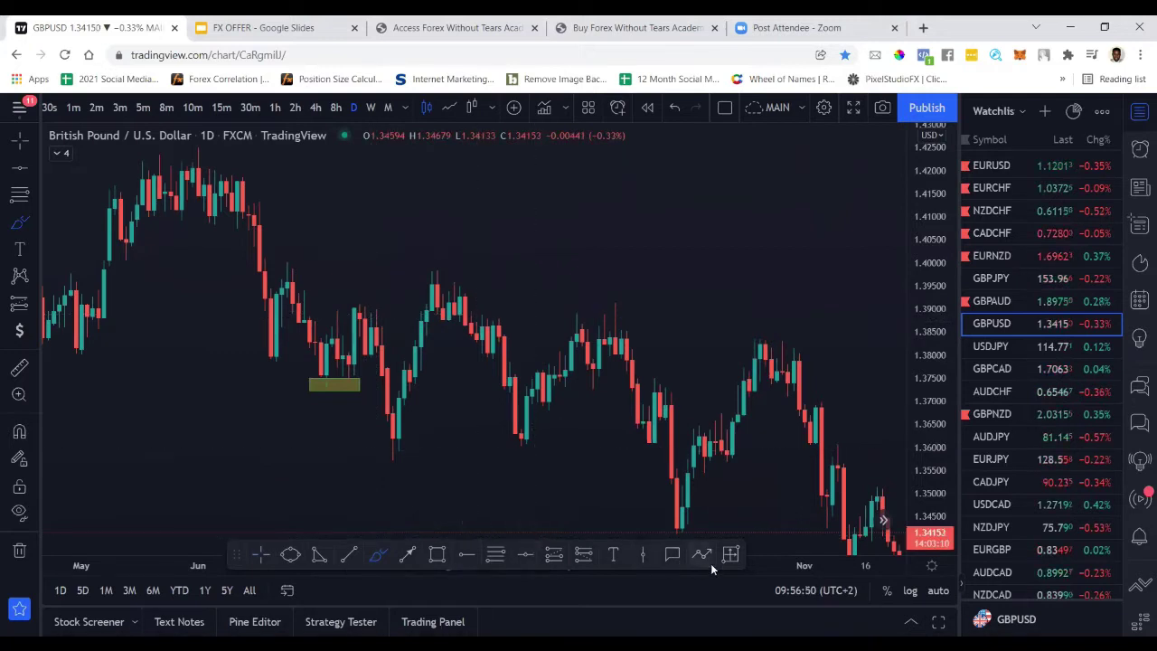
- Draw yellow zig-zag legs down to the 1.360 swing low and up to 1.39668, then clear all drawings
left_click(414, 554)
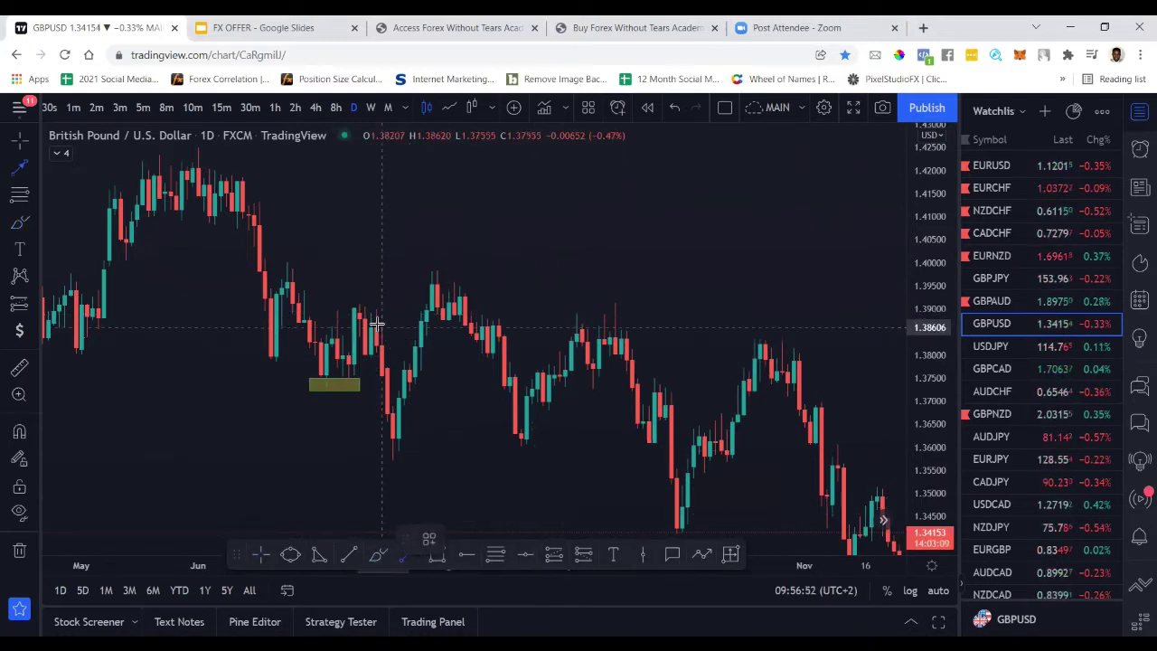
left_click_drag(366, 318, 354, 389)
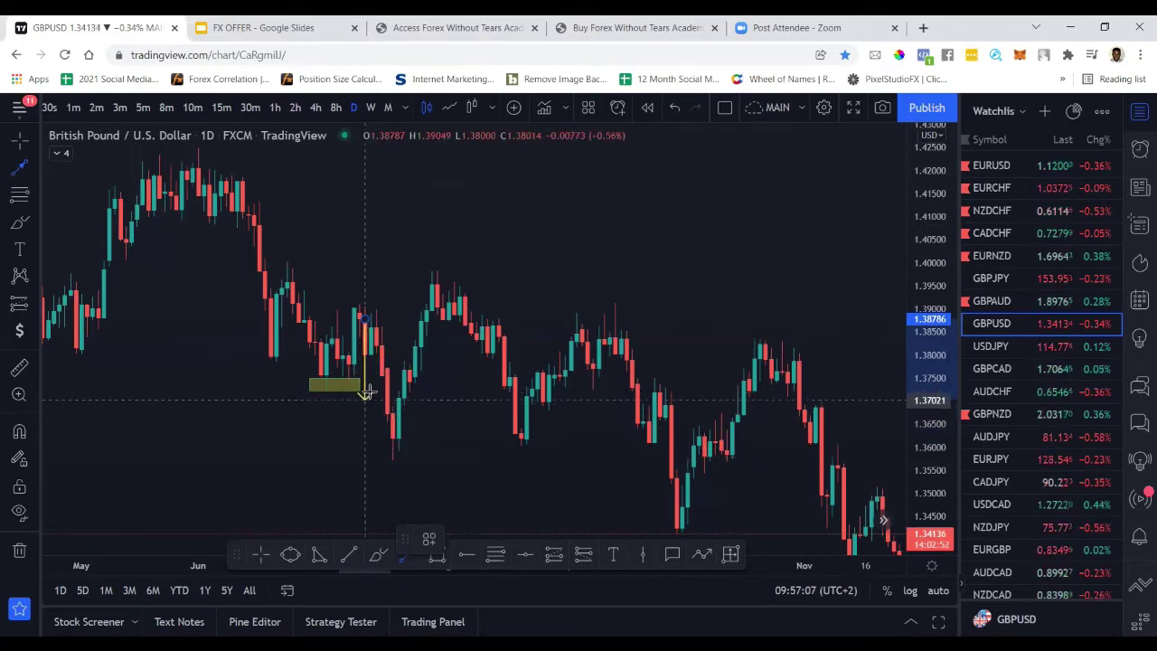
left_click(398, 441)
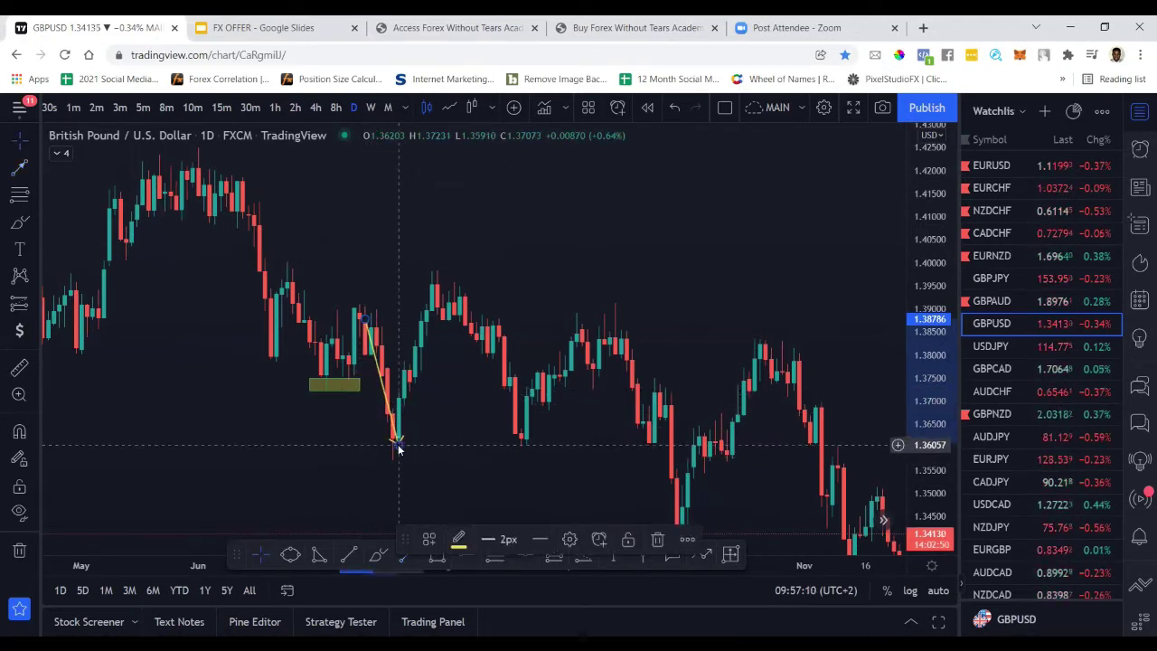
left_click(743, 491)
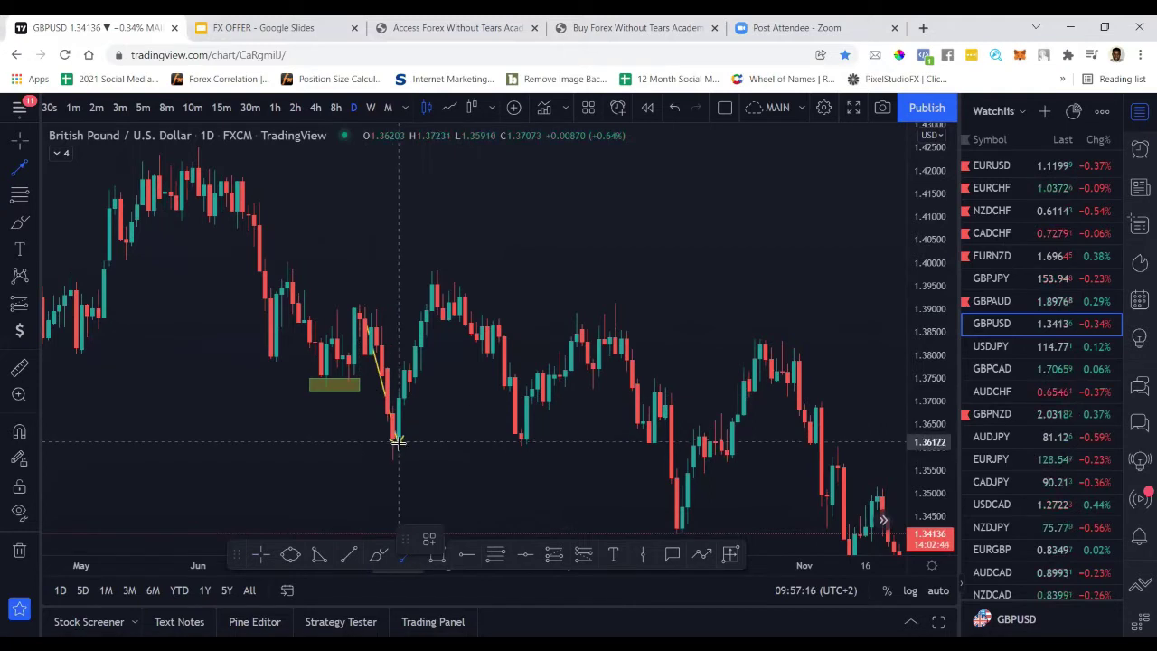
mouse_move(437, 289)
left_mouse_down()
mouse_move(434, 268)
mouse_move(440, 277)
mouse_move(289, 271)
mouse_move(441, 277)
left_mouse_up()
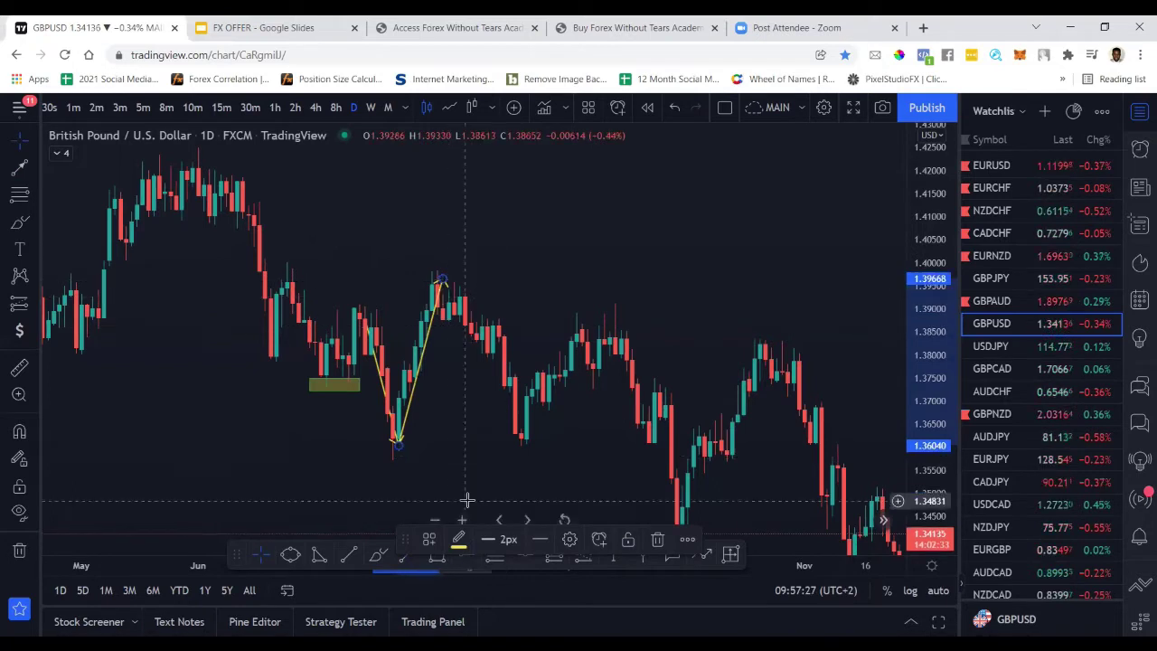
left_click(19, 550)
left_click(437, 553)
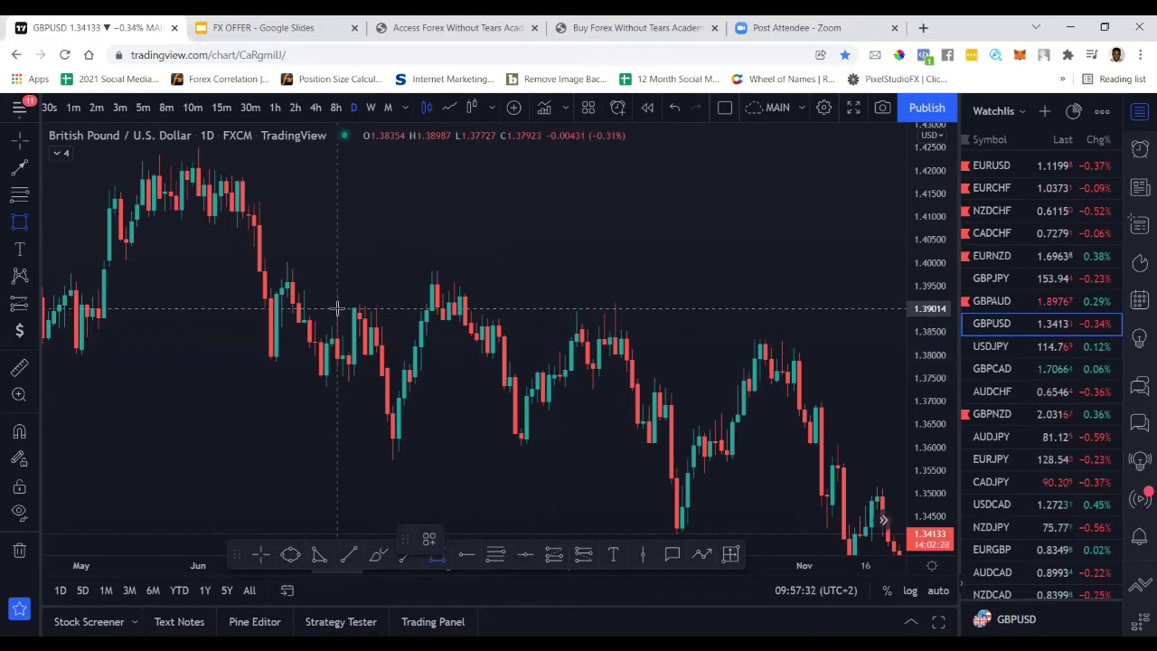
- Draw an olive zone along the 1.39 level and mark the swing-high candle with a green vertical line
left_click_drag(341, 307, 493, 299)
left_click(441, 335)
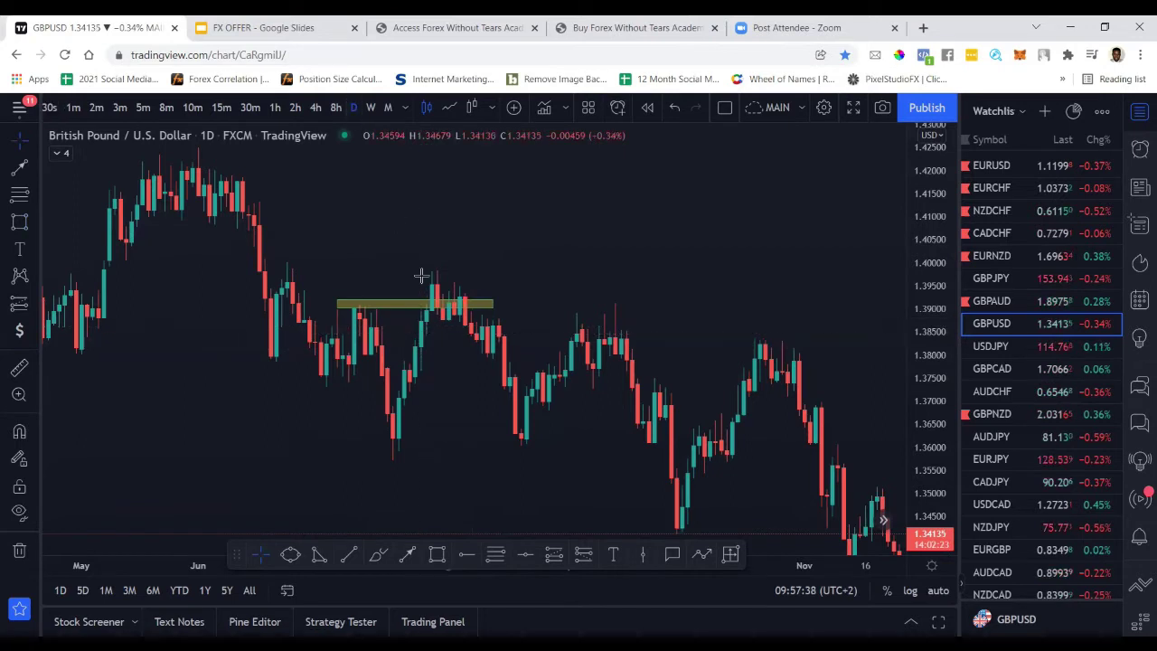
left_click(643, 553)
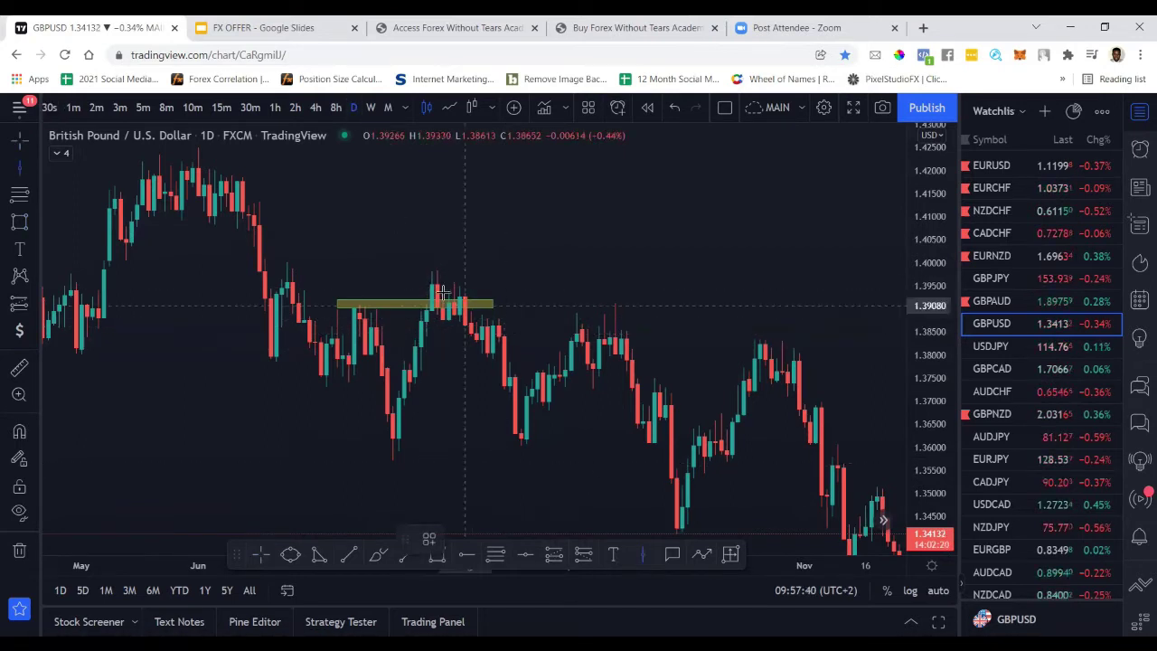
left_click(431, 330)
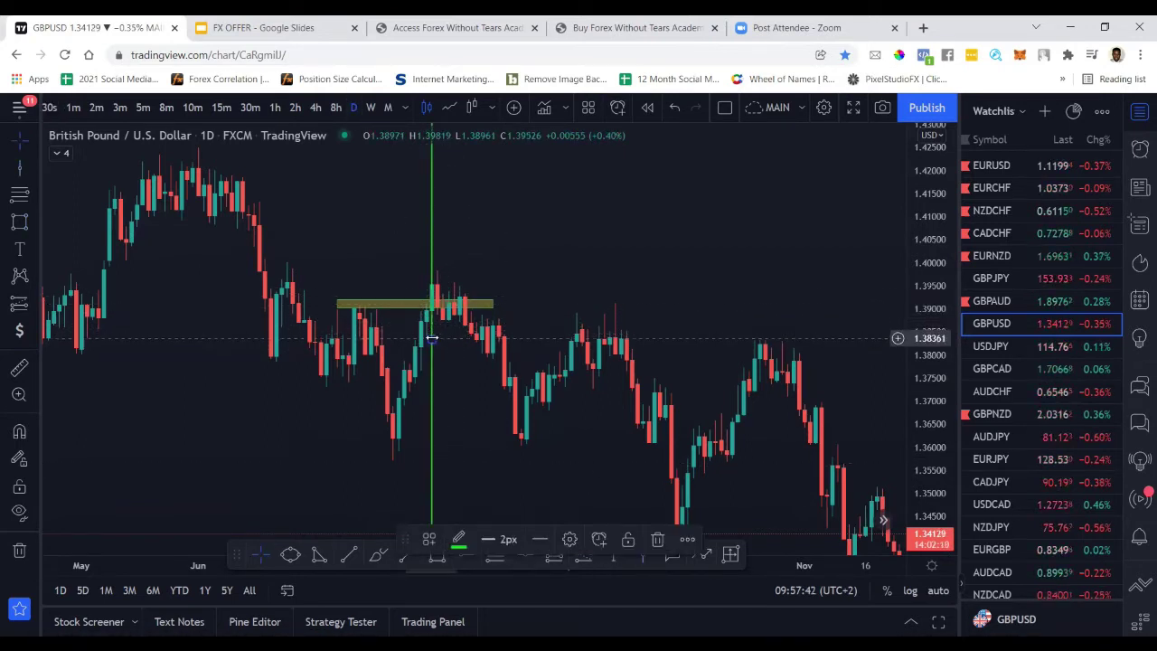
left_click_drag(431, 340, 425, 340)
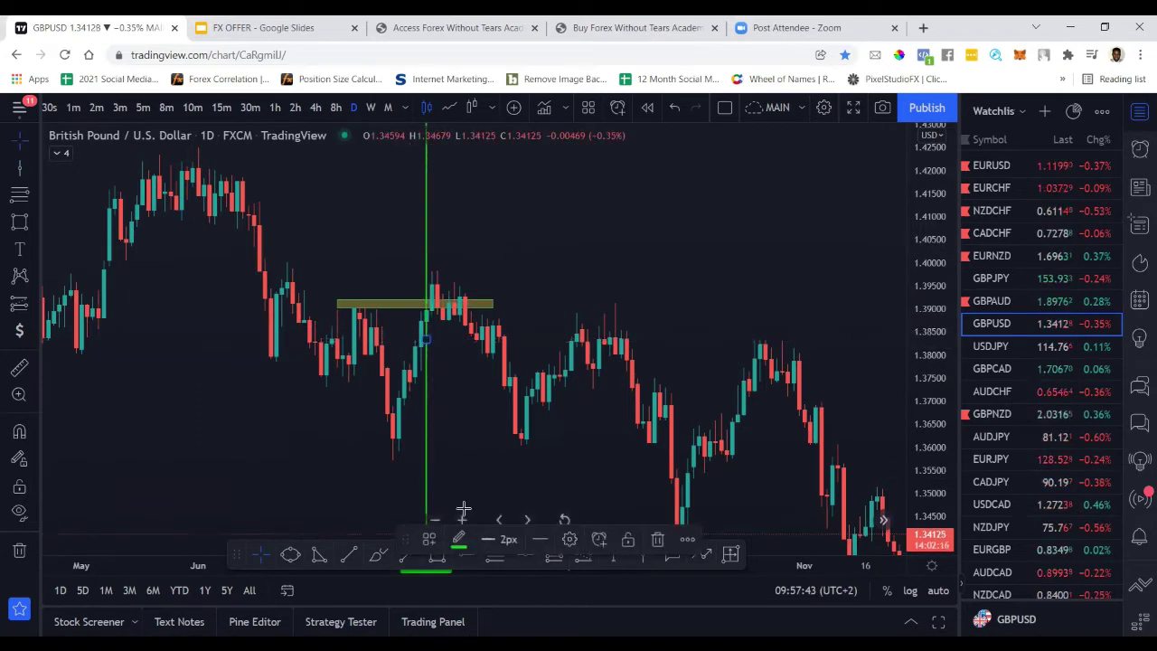
- Zoom in, sketch and delete a swing-high-to-low path, then remove all drawings
left_click(464, 520)
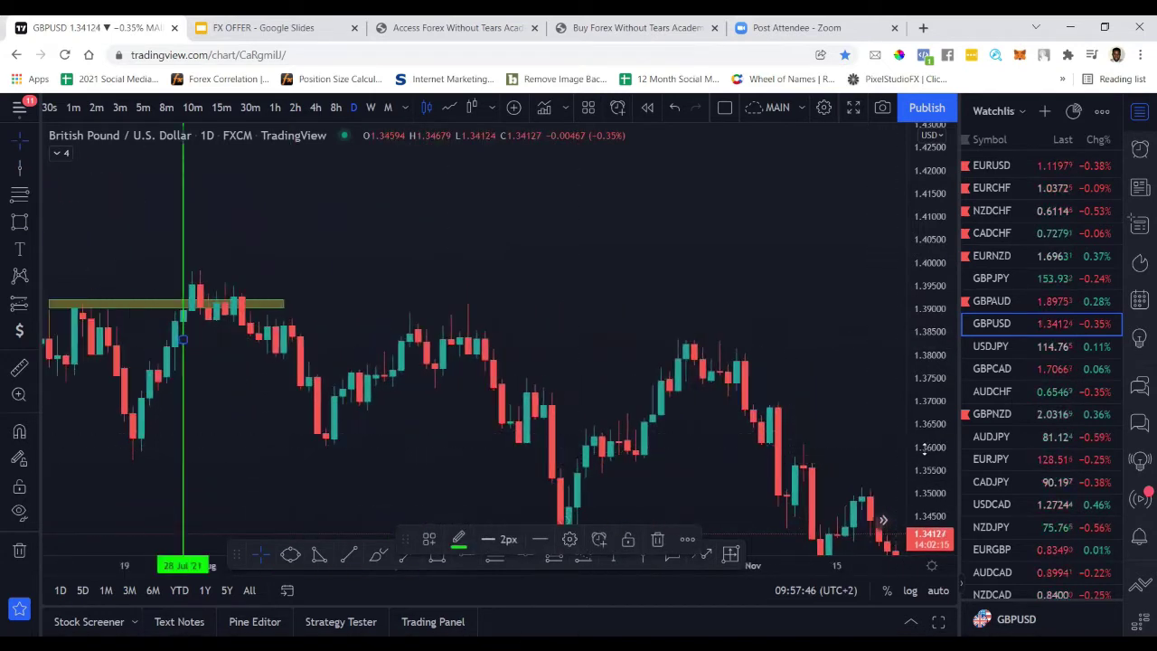
left_click_drag(250, 361, 490, 370)
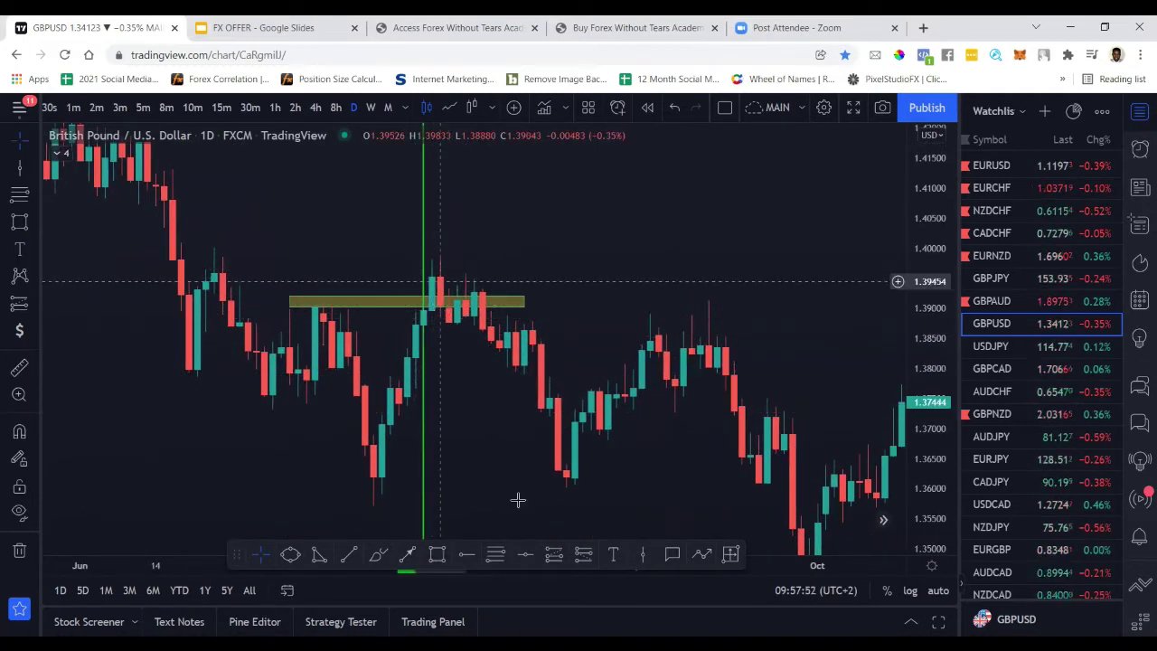
left_click(702, 554)
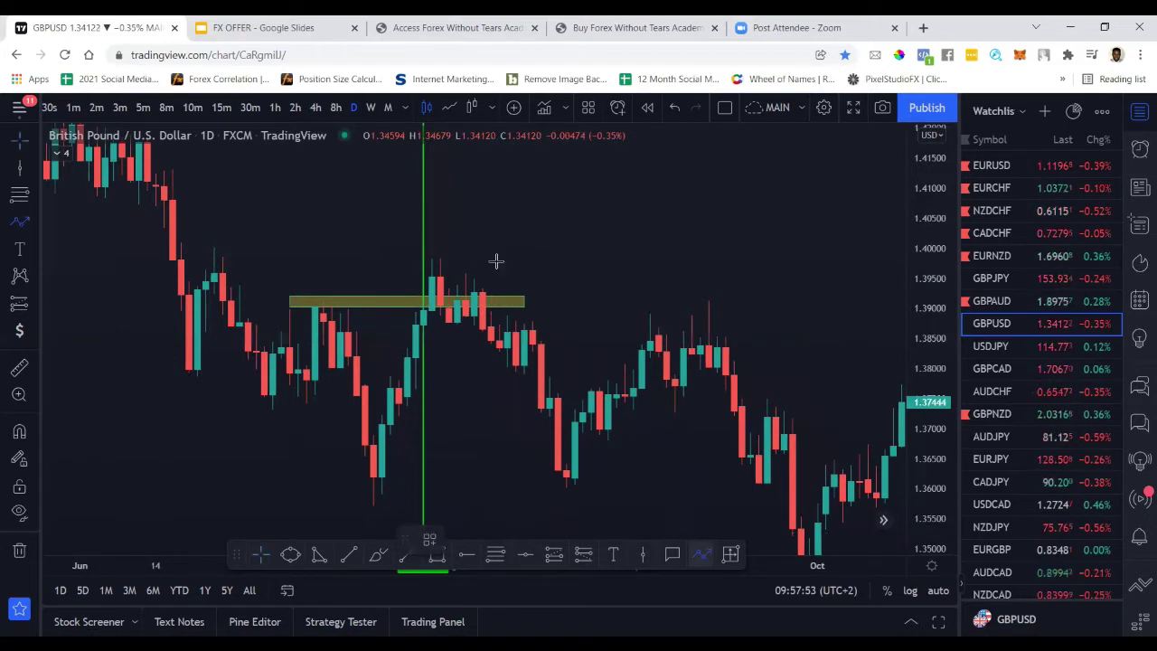
left_click(438, 263)
double_click(569, 472)
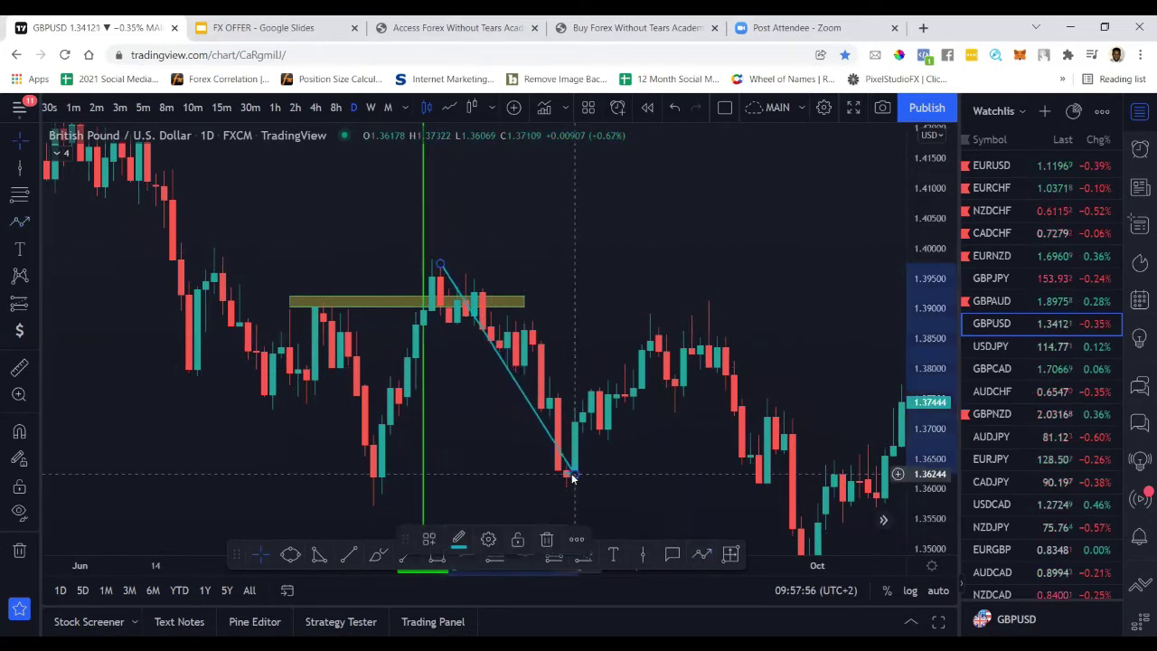
left_click(546, 539)
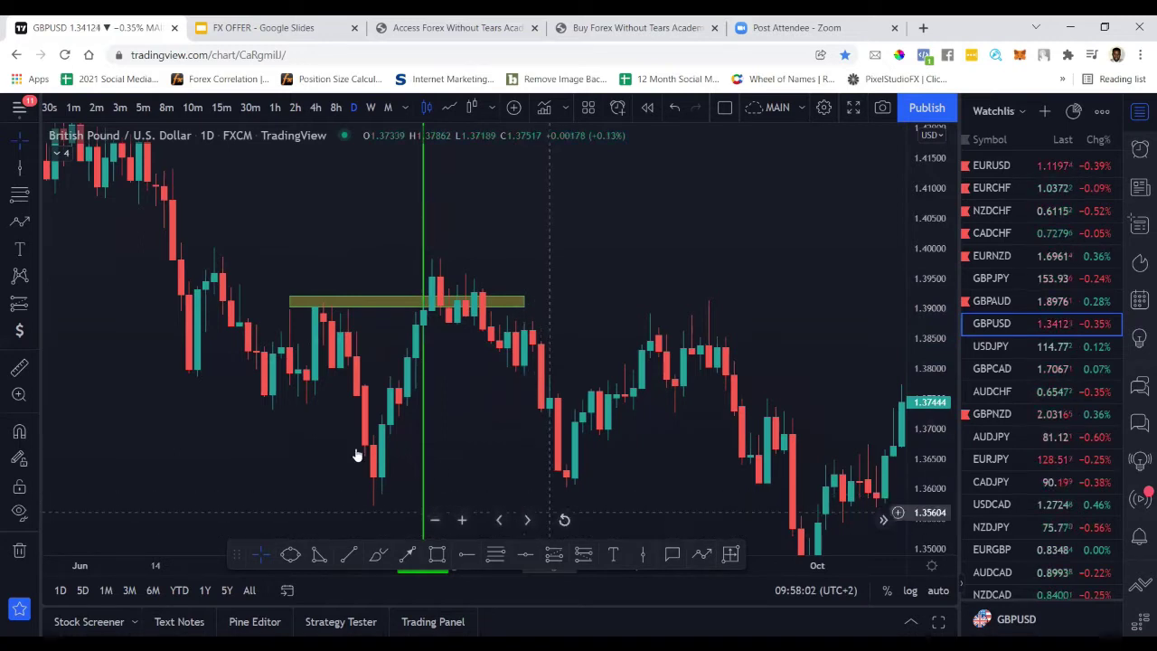
left_click(19, 549)
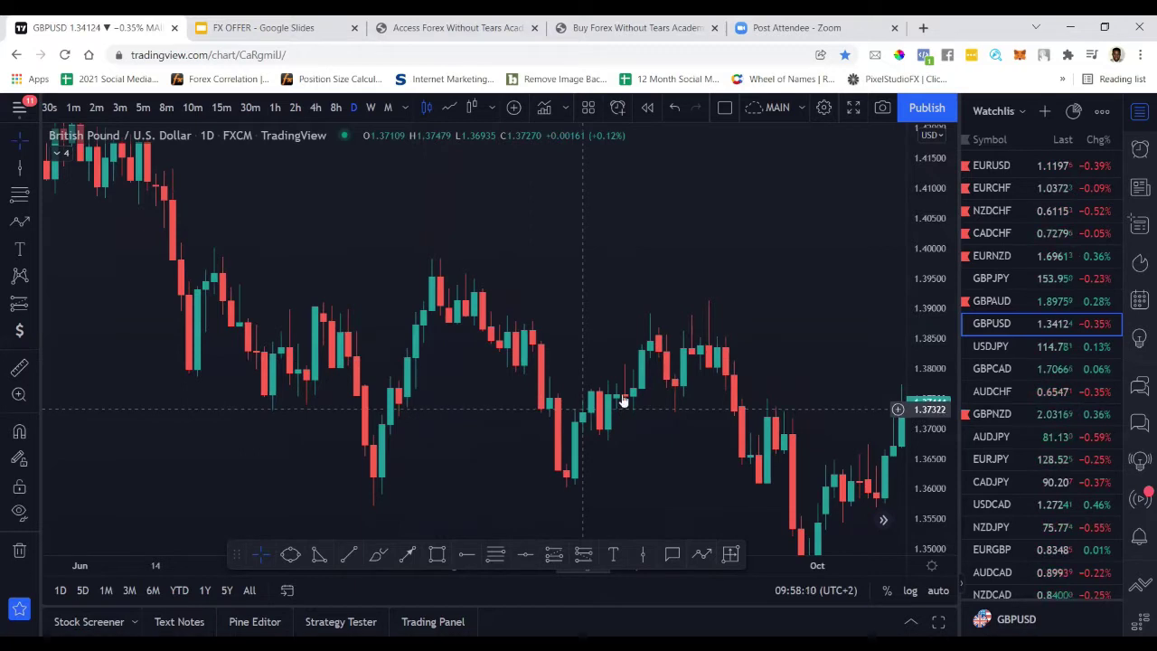
- Compress the price scale and shift the candles down-left, leaving empty space up to about 1.46
left_click_drag(928, 414, 923, 467)
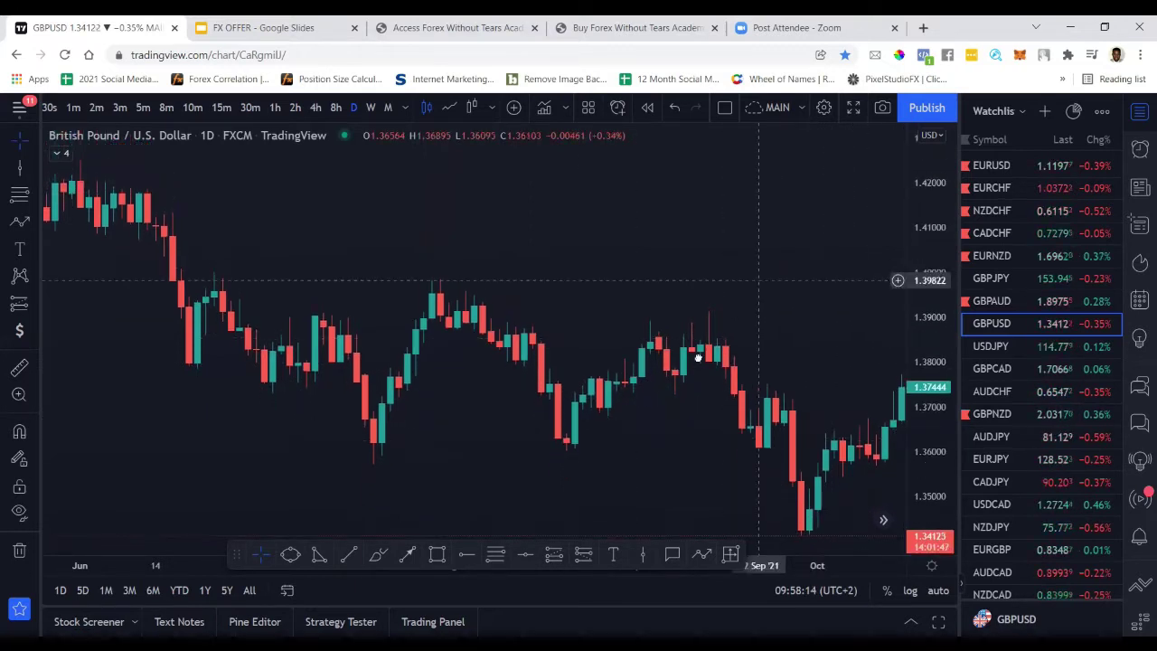
left_click_drag(692, 338, 573, 464)
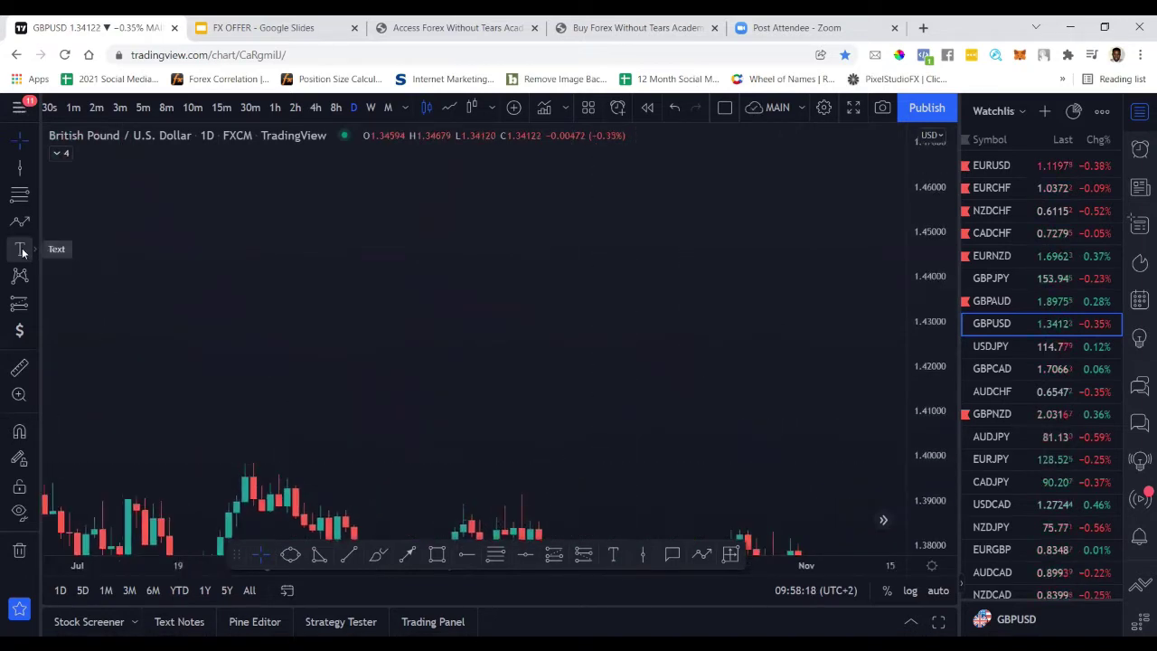
- Add a bold white 'CHECKLIST' text label near 1.46, narrow its box and shift it slightly right
left_click(361, 183)
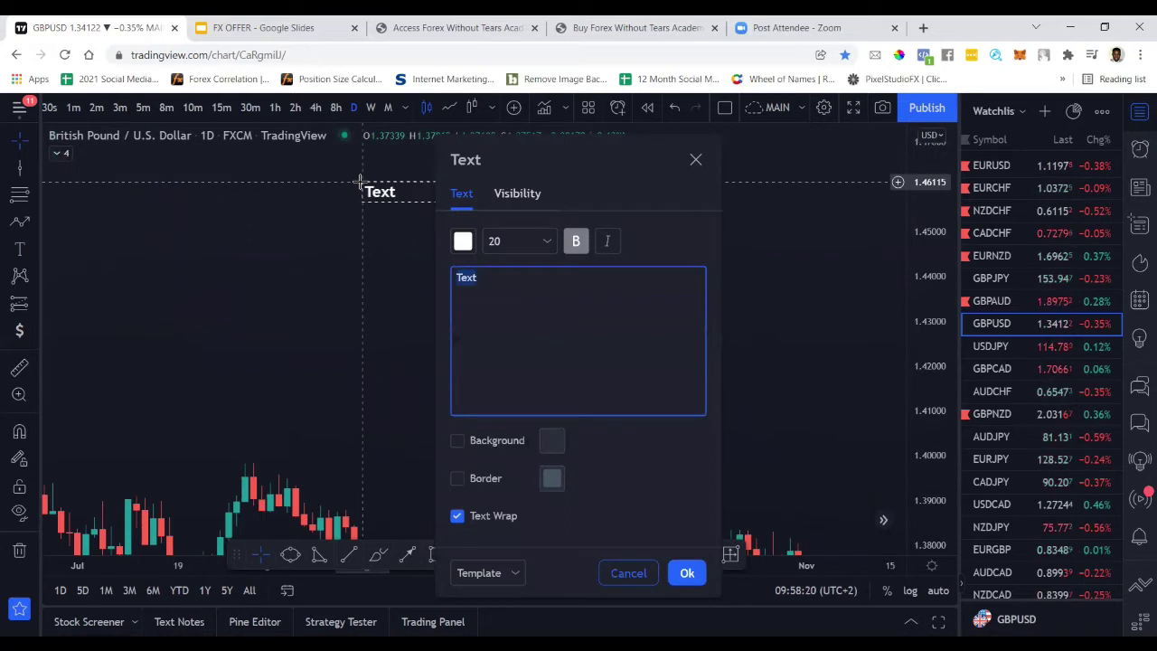
type("CHECK")
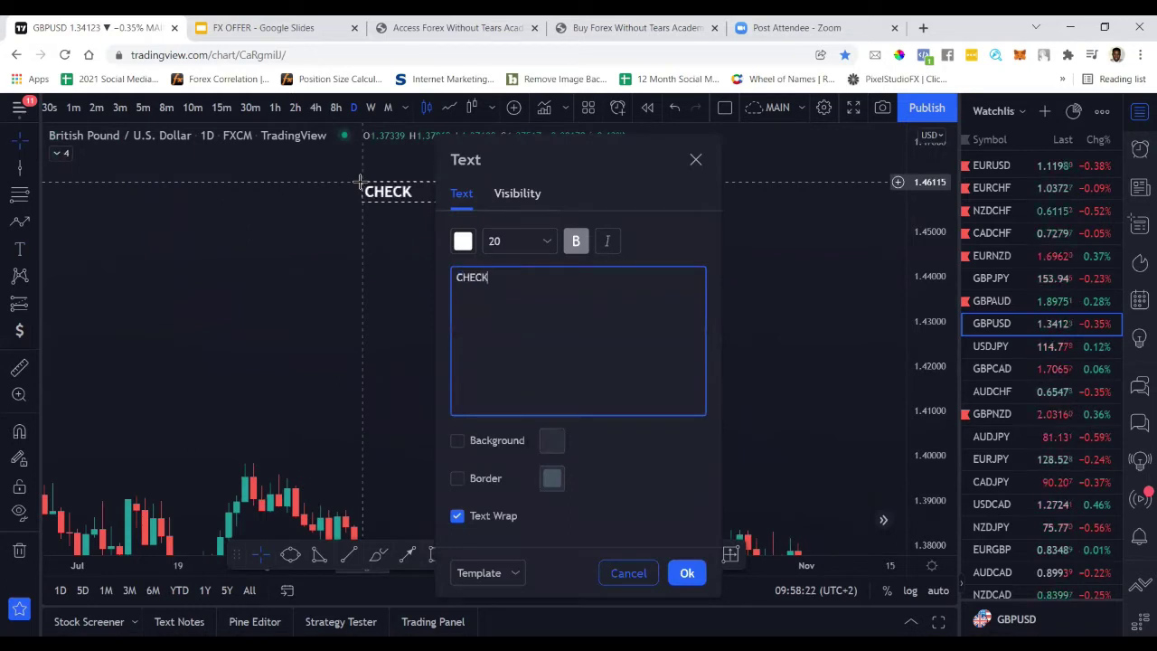
type("LIST")
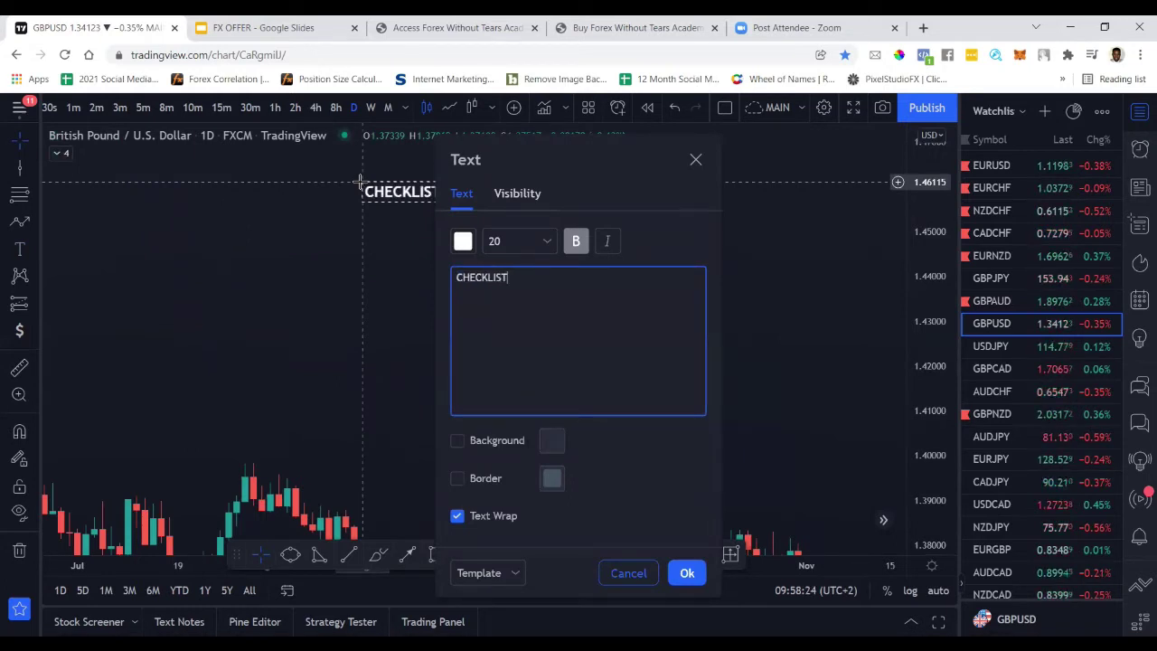
left_click(687, 572)
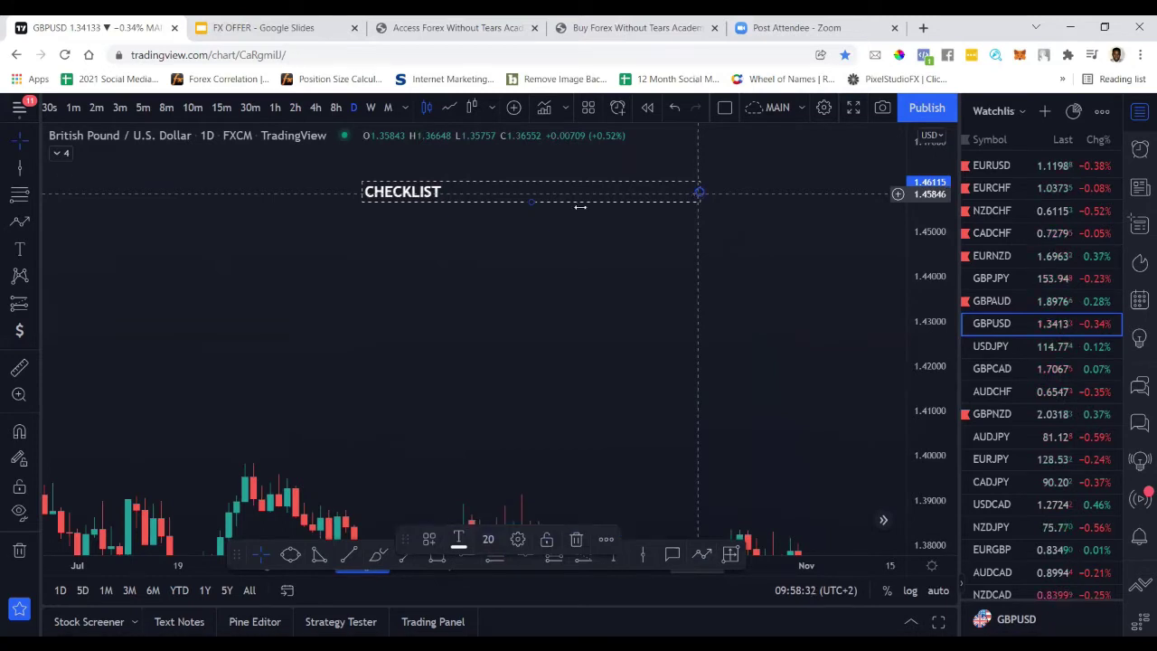
left_click_drag(698, 193, 458, 192)
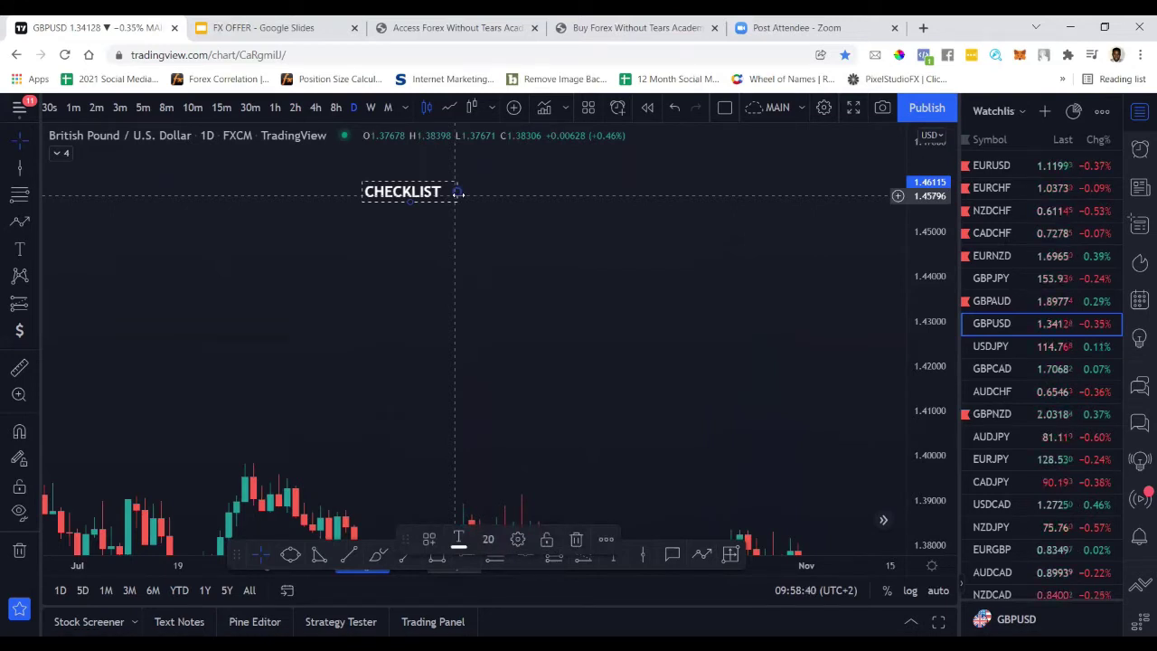
left_click_drag(446, 195, 513, 195)
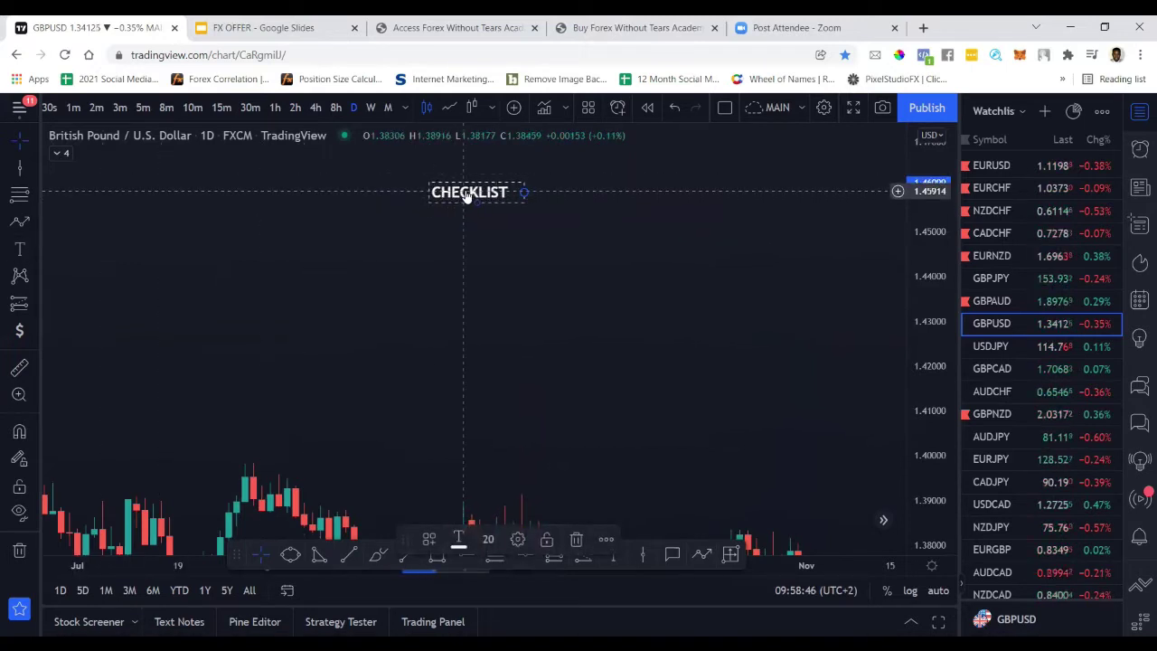
- Add four items under CHECKLIST: market structure, break of structure, supply/demand, LTF confirmation
double_click(466, 195)
left_click(536, 279)
key("Return")
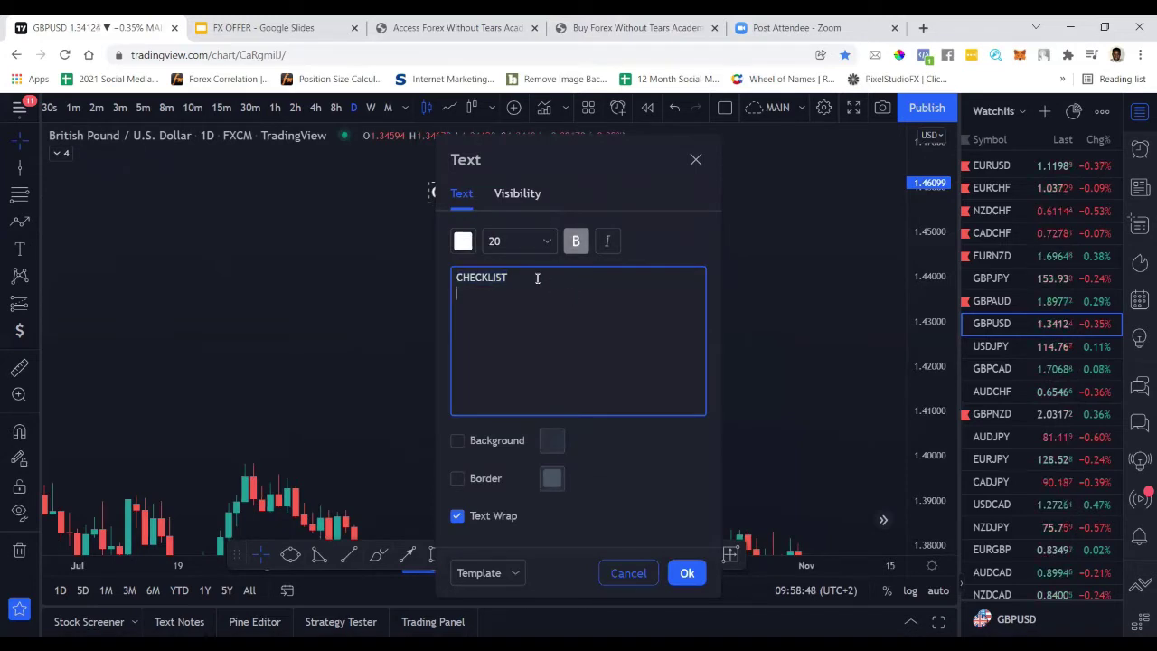
key("Return")
type("1.")
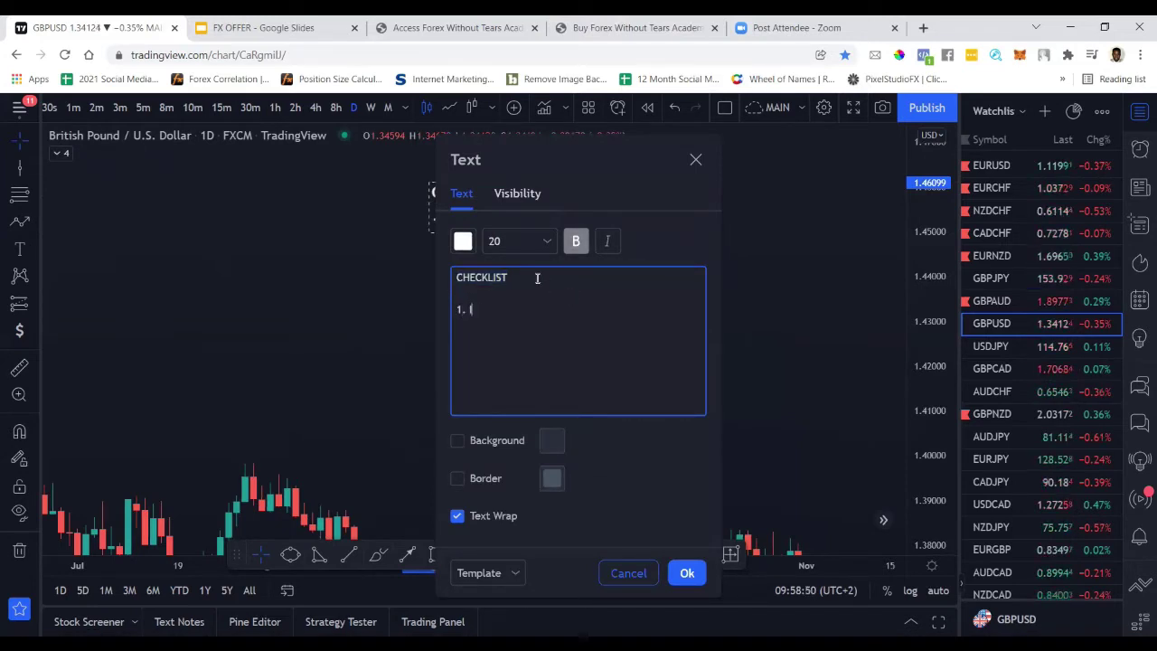
type(" IDENTIF")
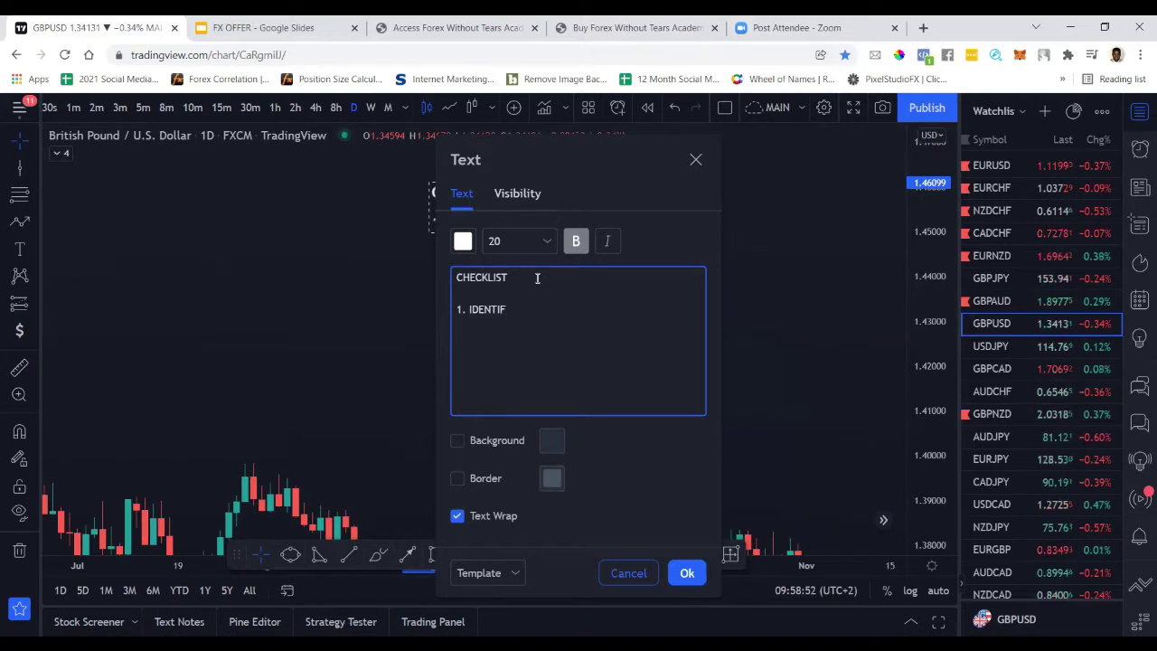
type("Y ")
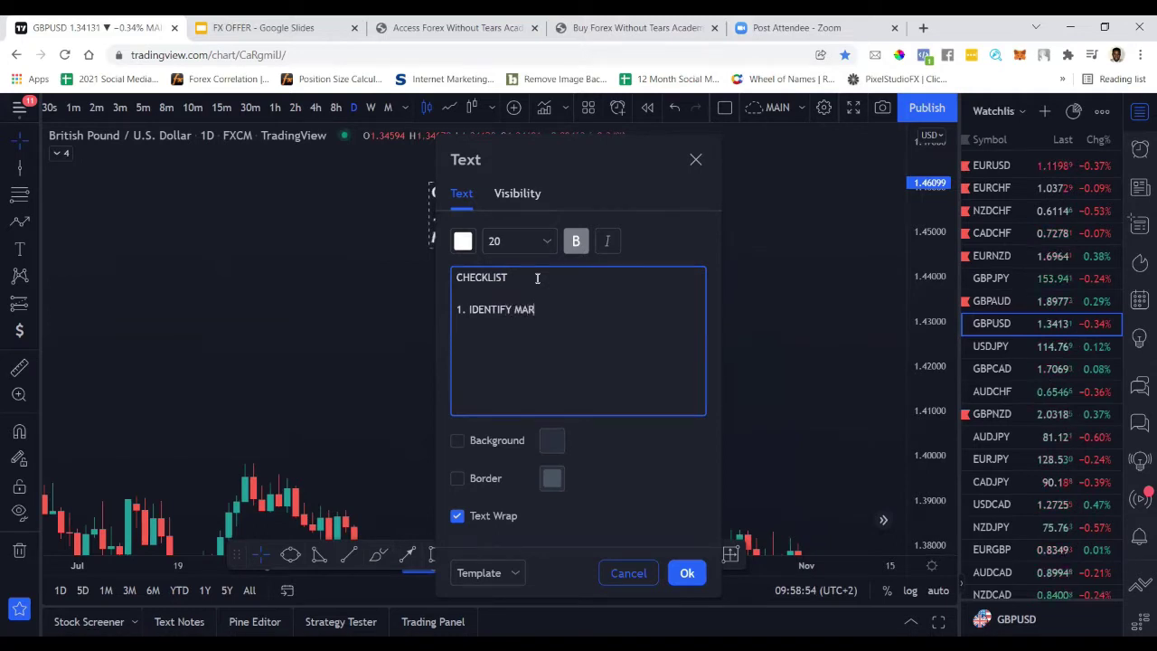
type("MARKET MA")
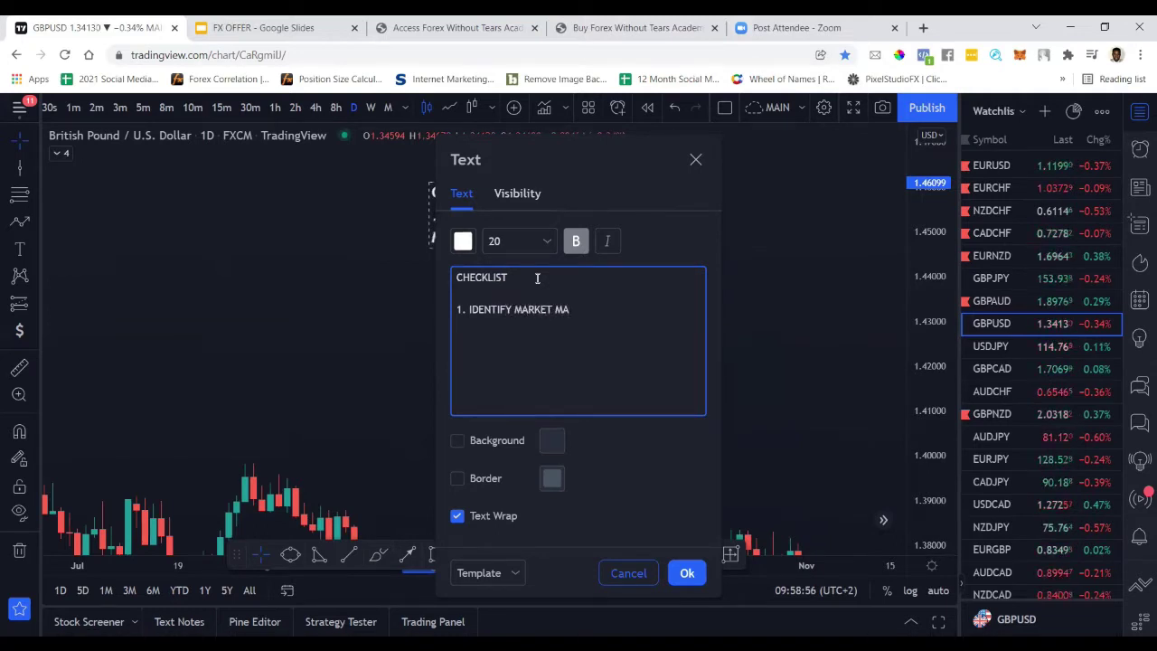
key("BackSpace")
key("BackSpace")
type("STR")
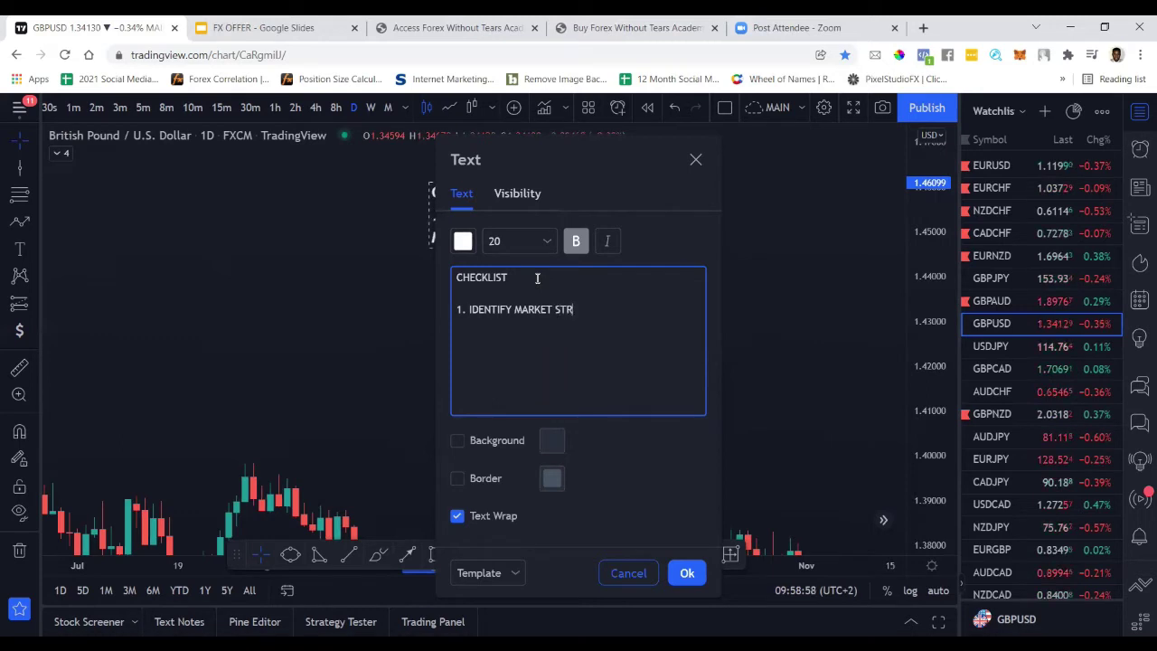
type("UCTURE")
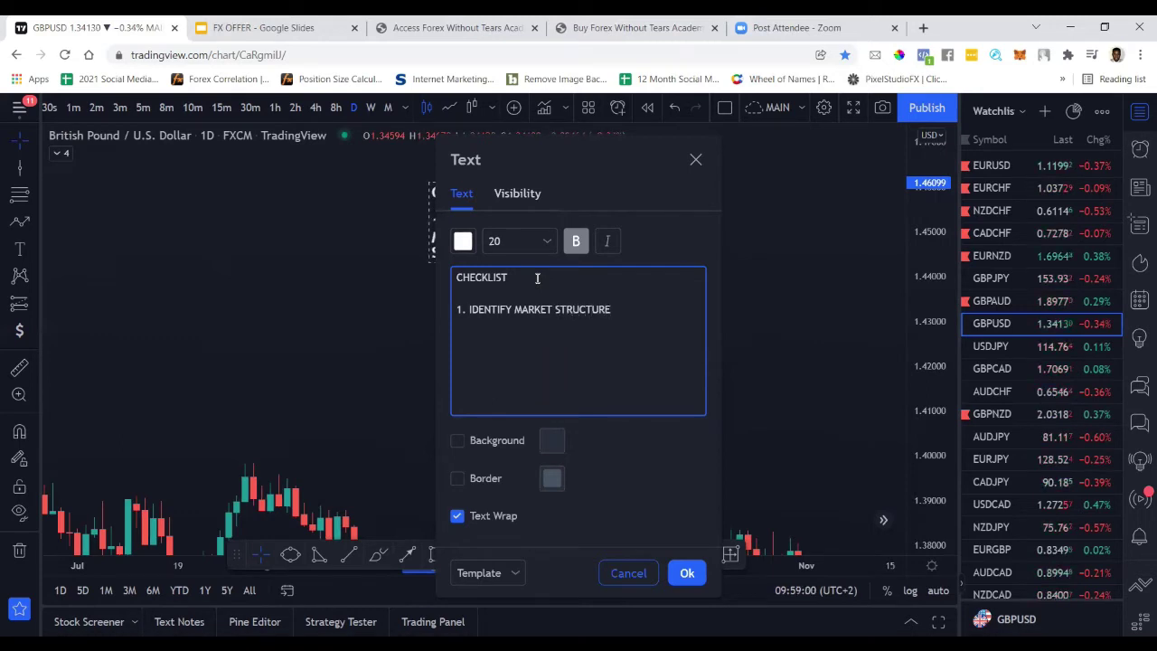
type("2. ")
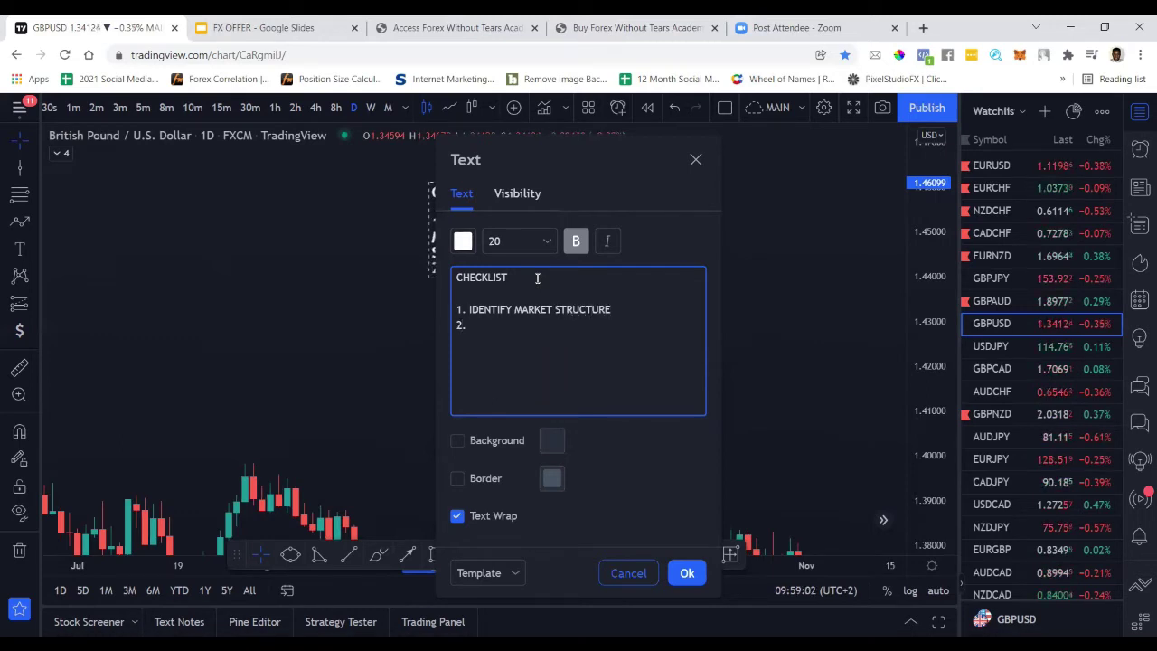
type("IDE")
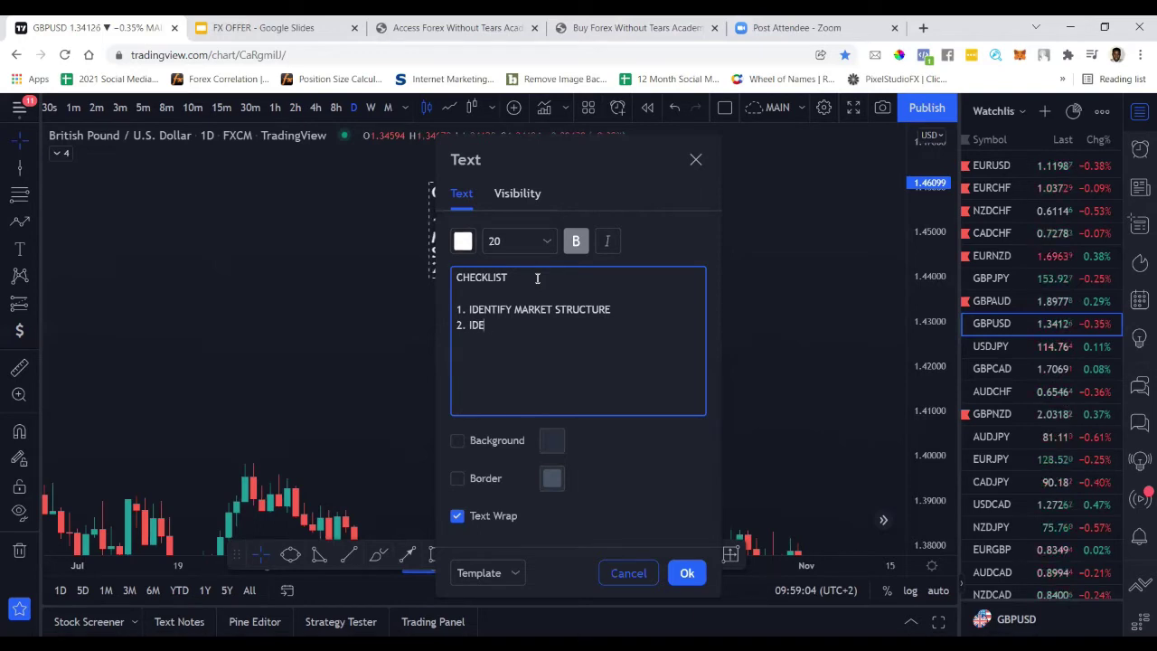
type("NTIFY BRE")
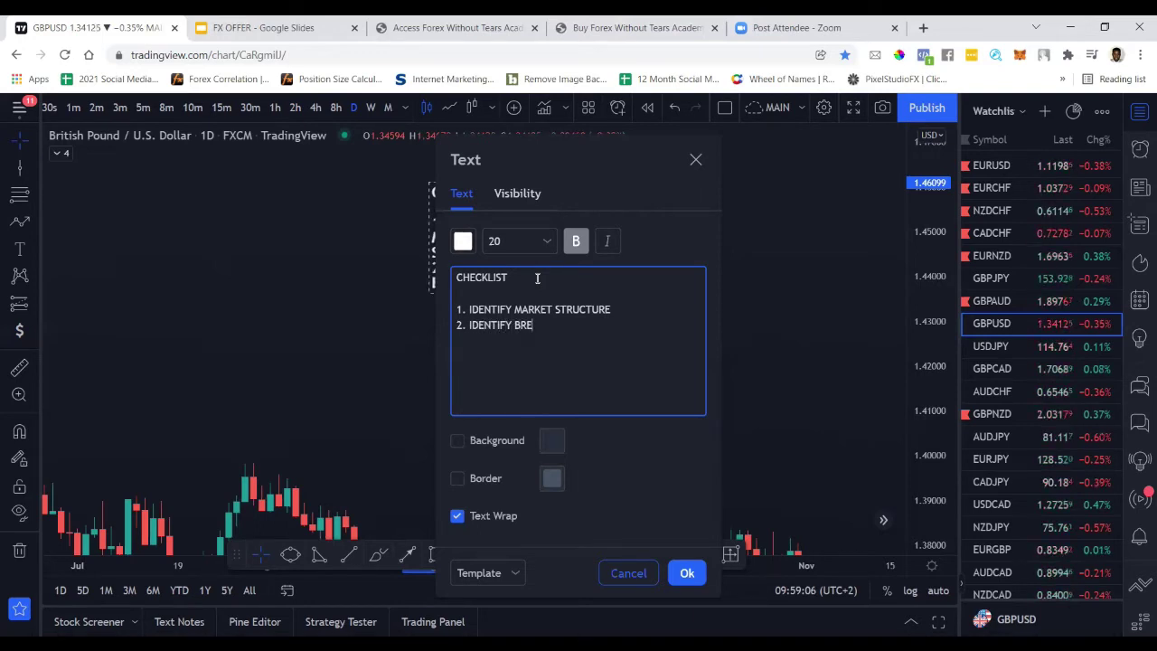
type("AK OF STRUCTURE")
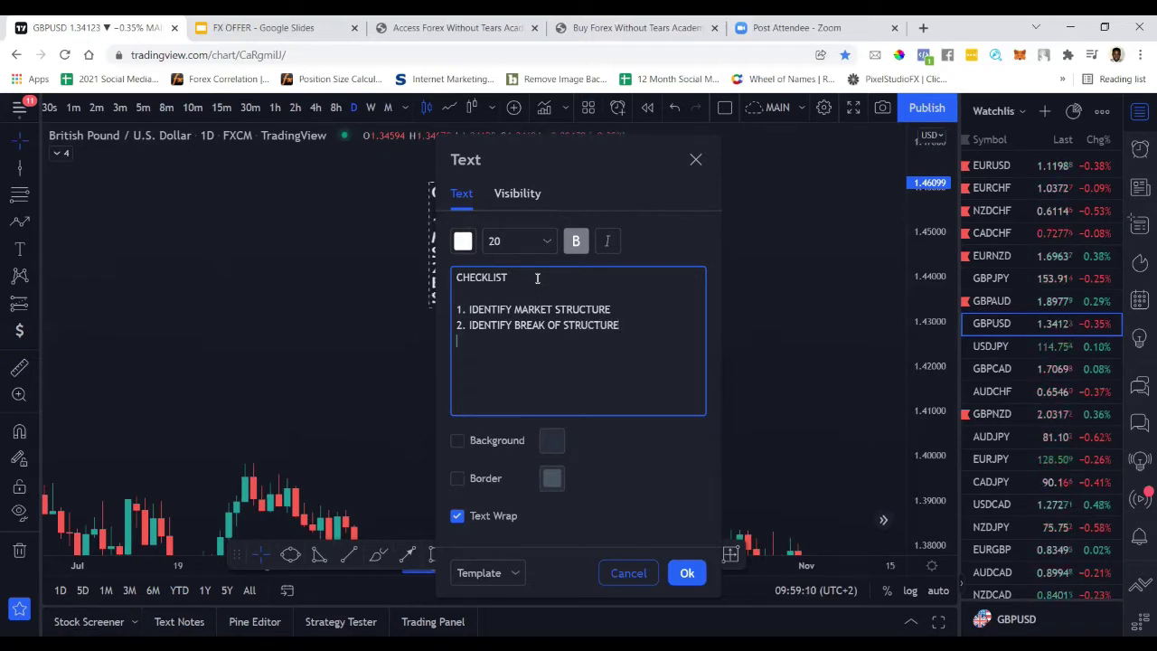
type("3.")
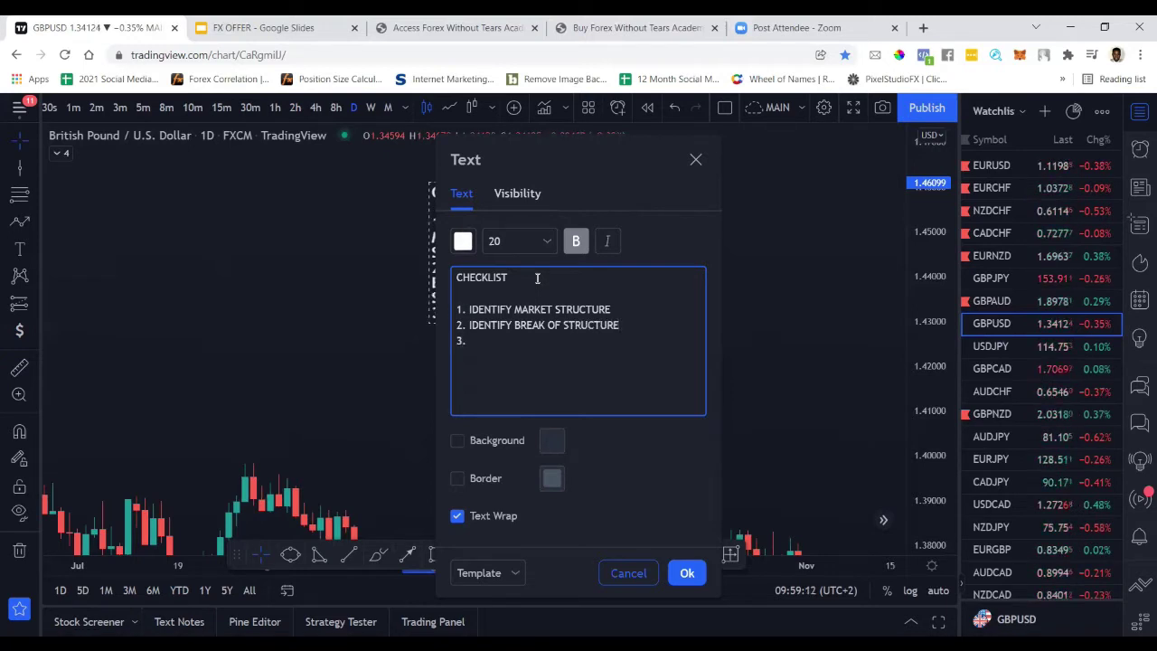
type(" IDENTIFY")
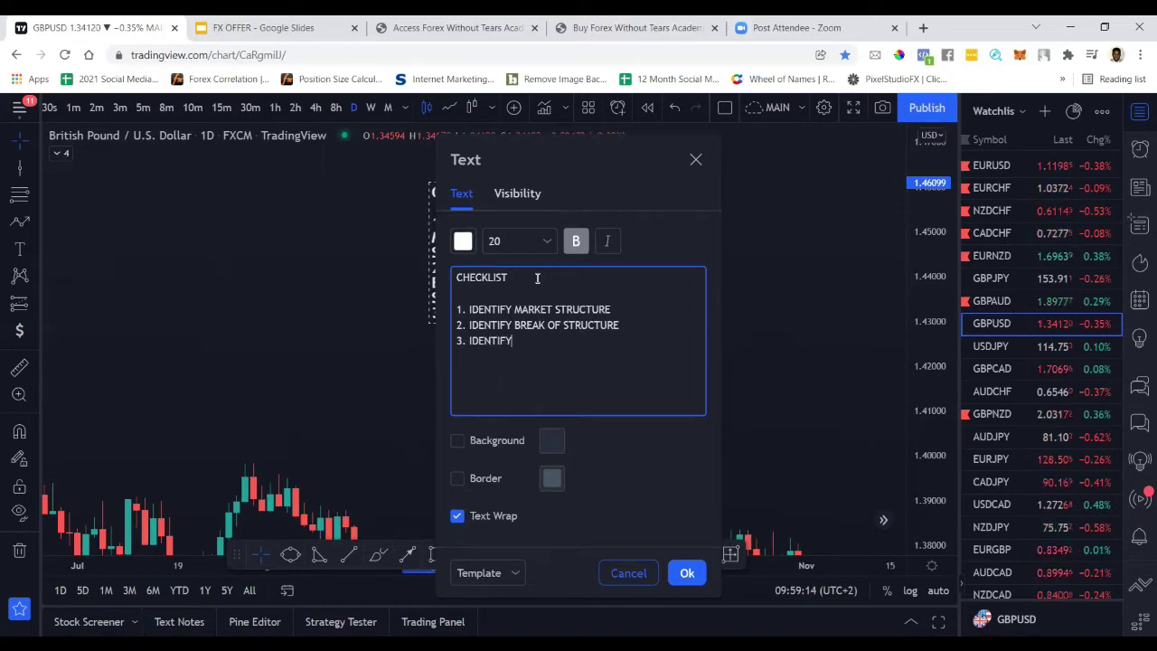
type(" SUPPLY")
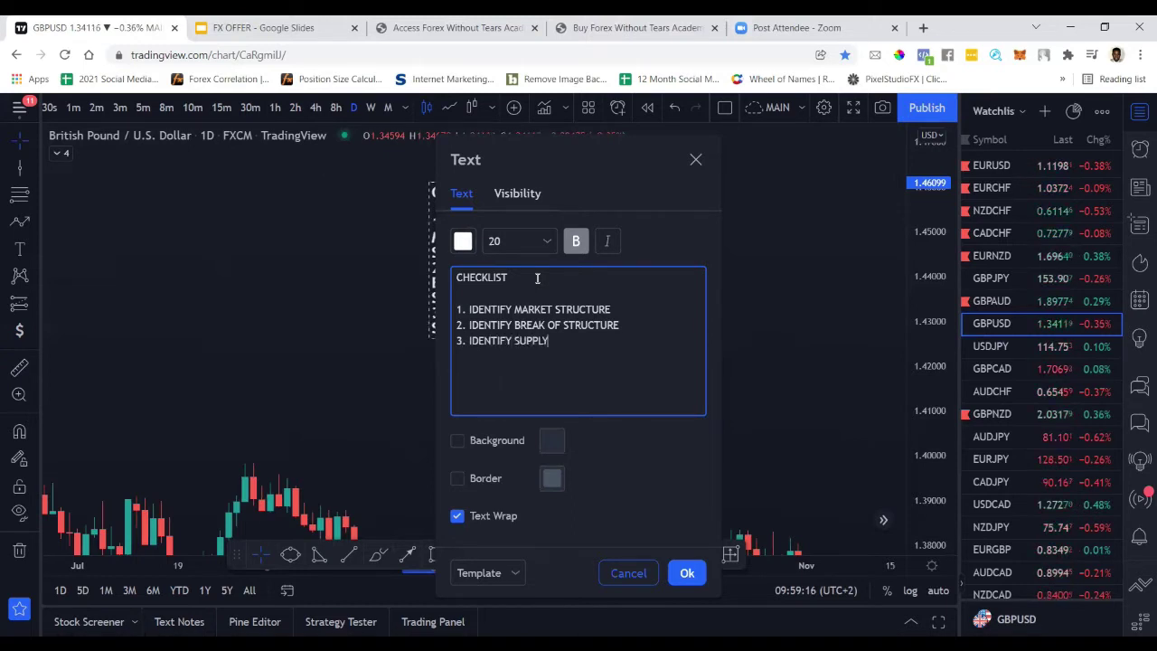
type("'DEMAND")
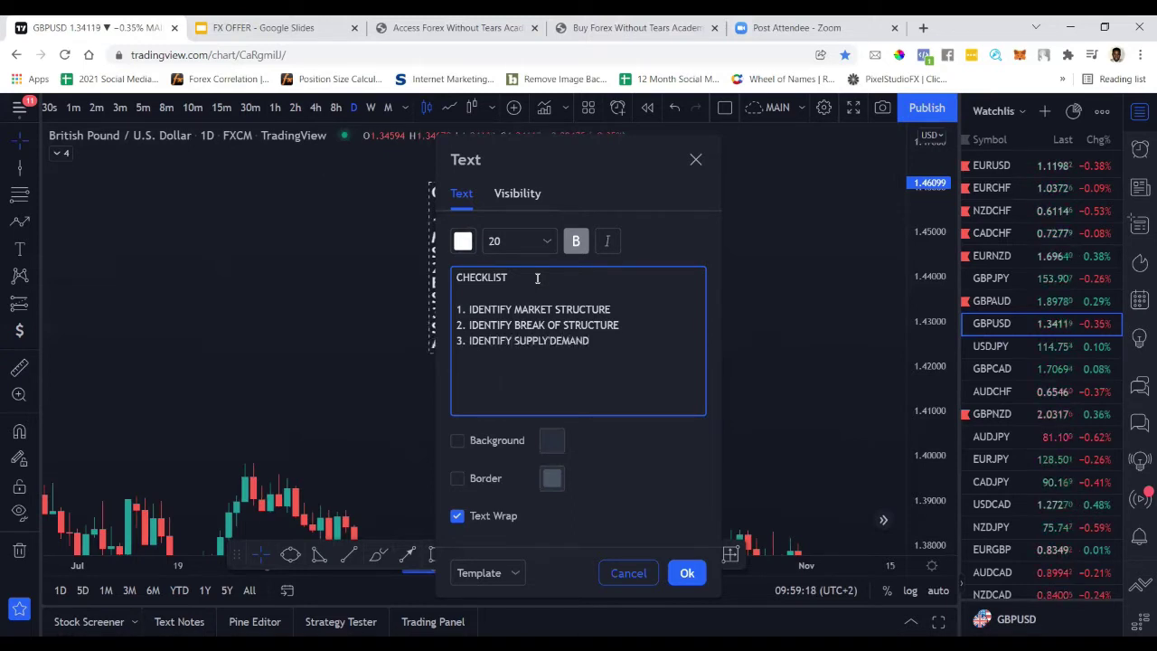
type("4.")
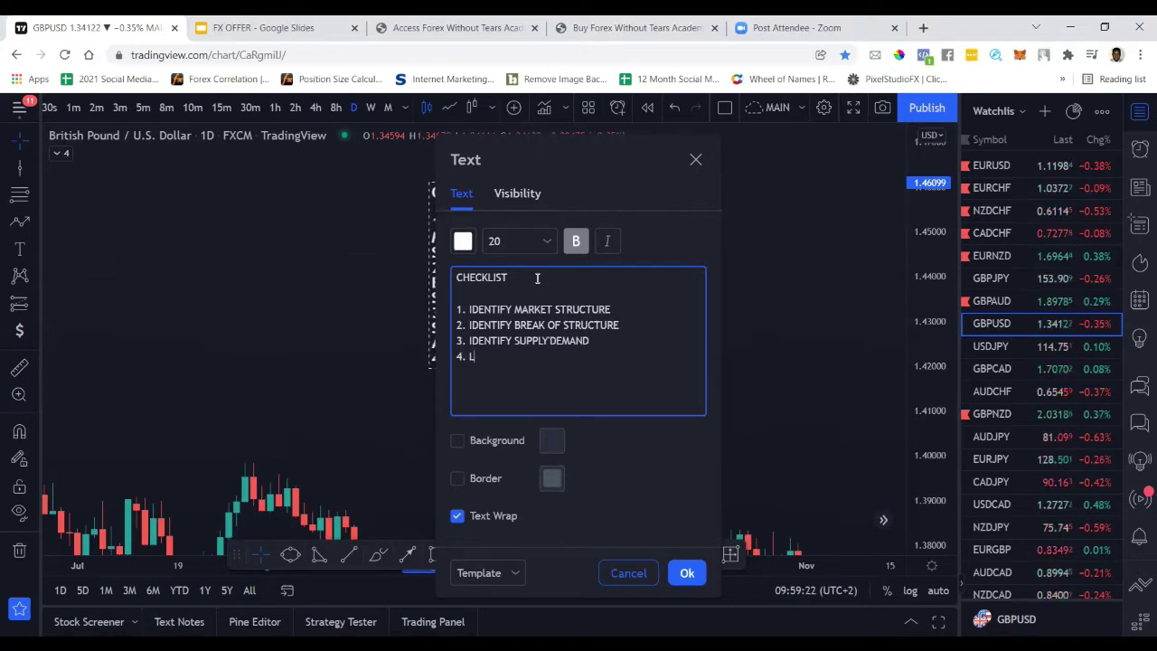
type(" LTF CONFIR")
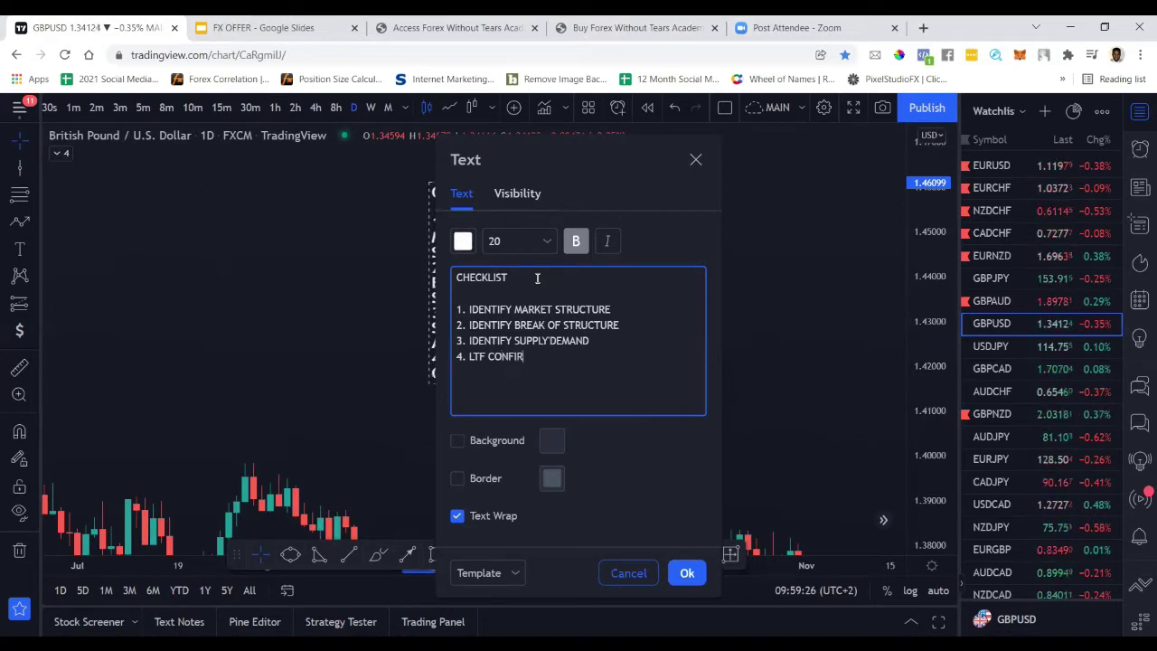
type("MATION")
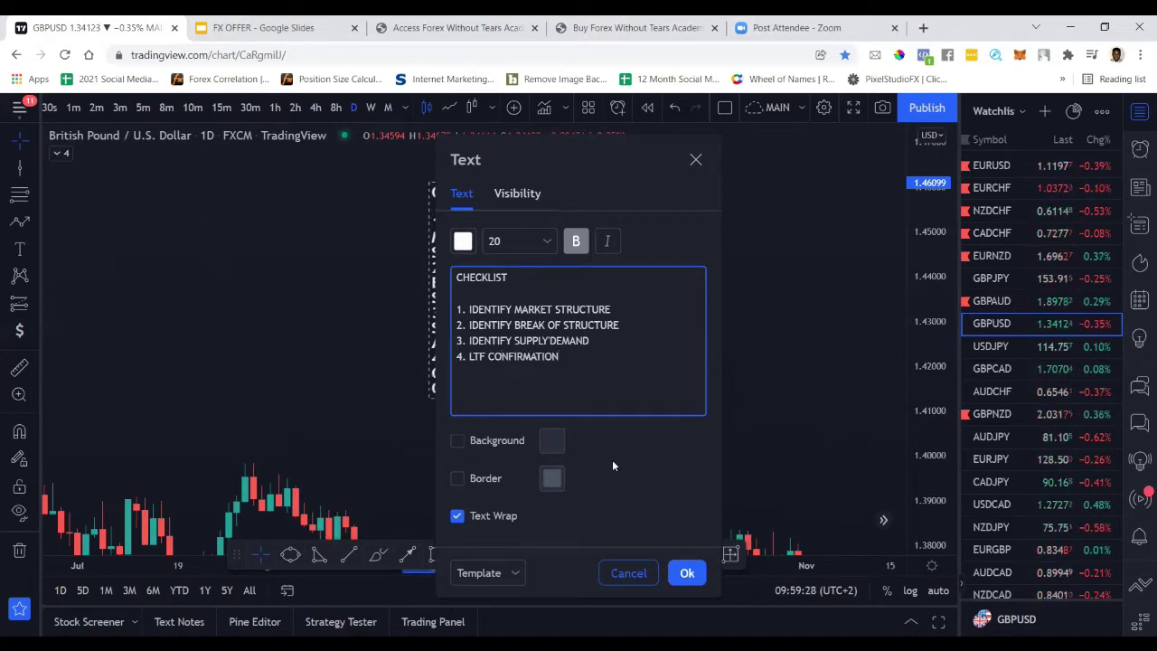
left_click(687, 572)
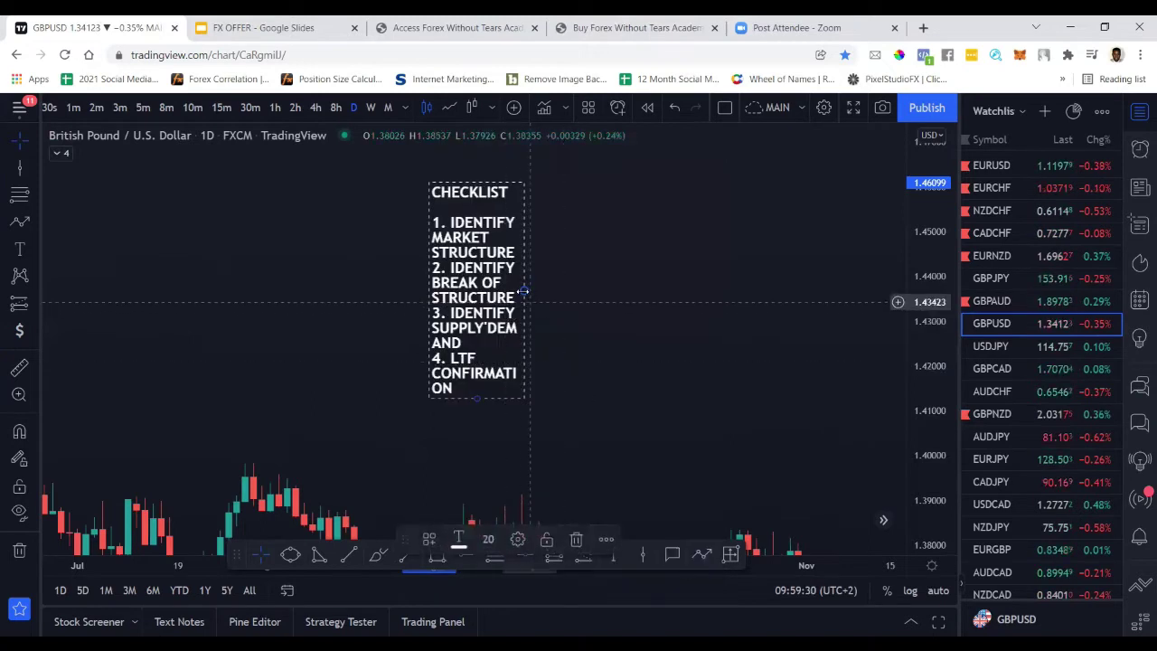
- Widen the checklist box so each item fits one line, and move it to the upper left
left_click_drag(522, 291, 751, 299)
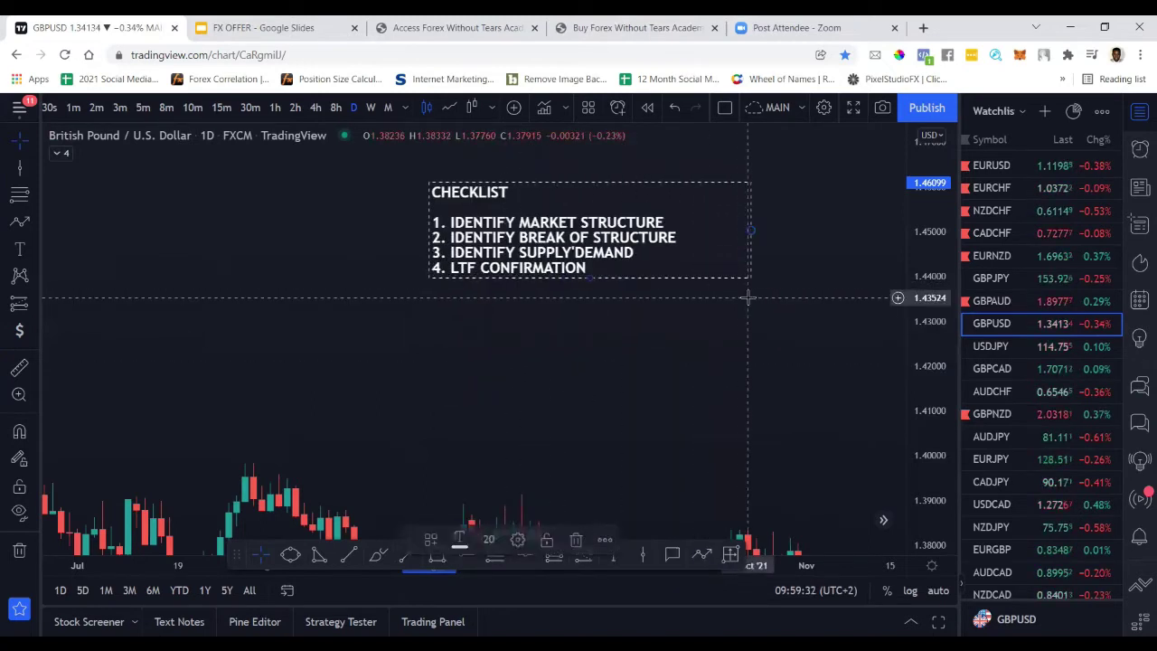
left_click_drag(633, 263, 460, 259)
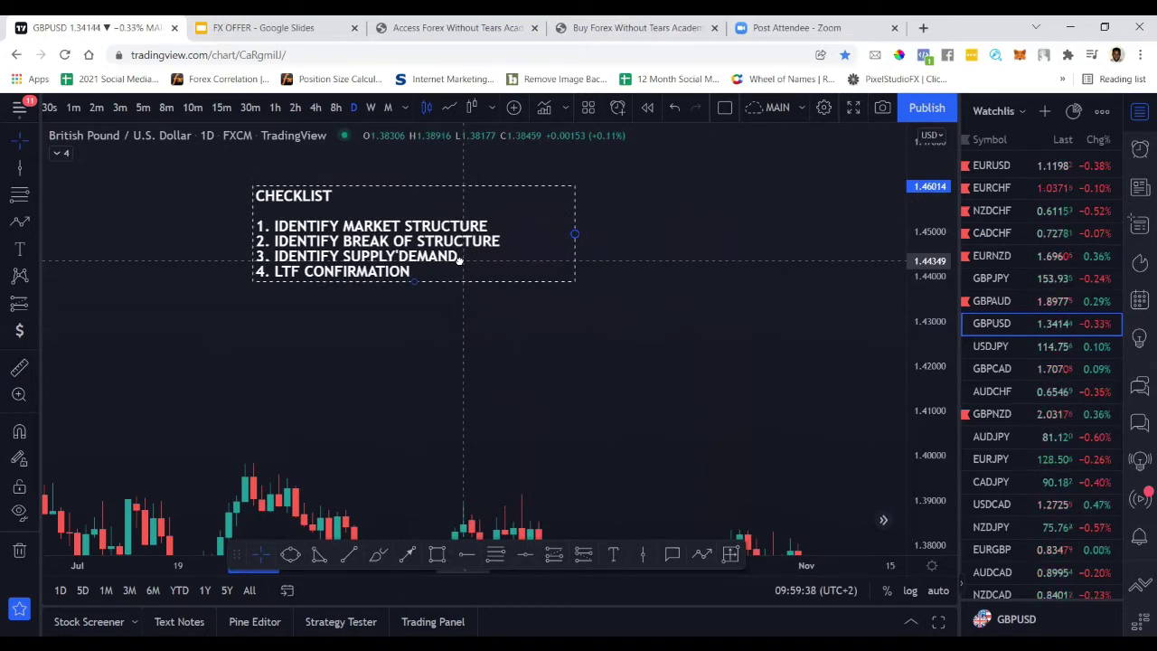
left_click_drag(460, 259, 337, 301)
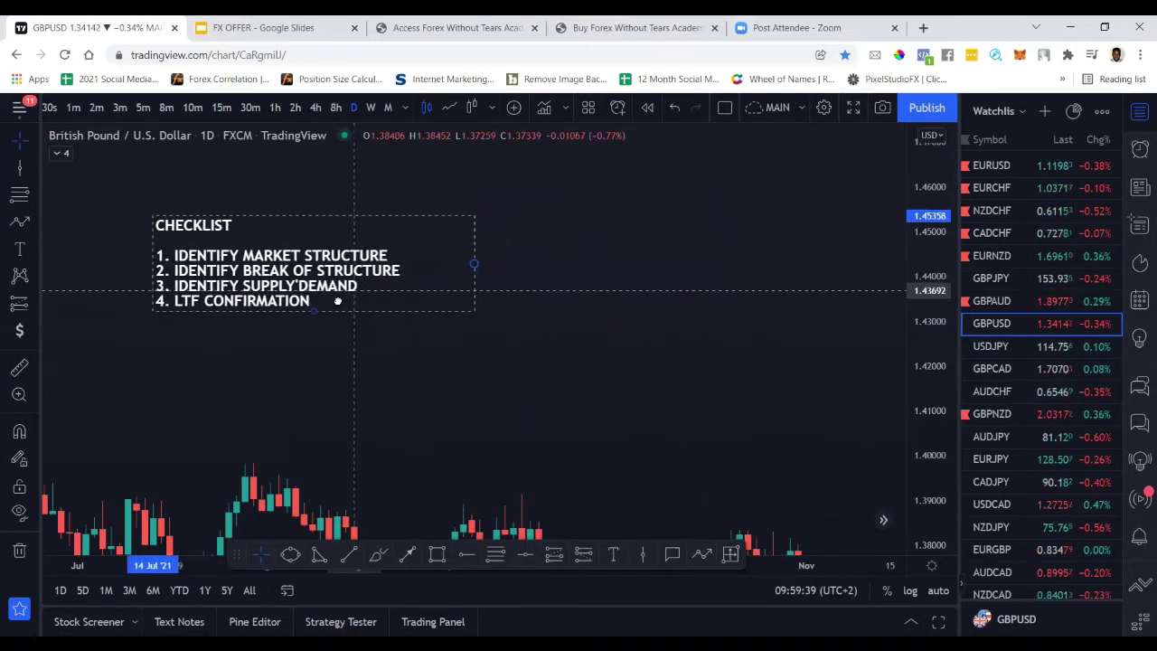
left_click(20, 223)
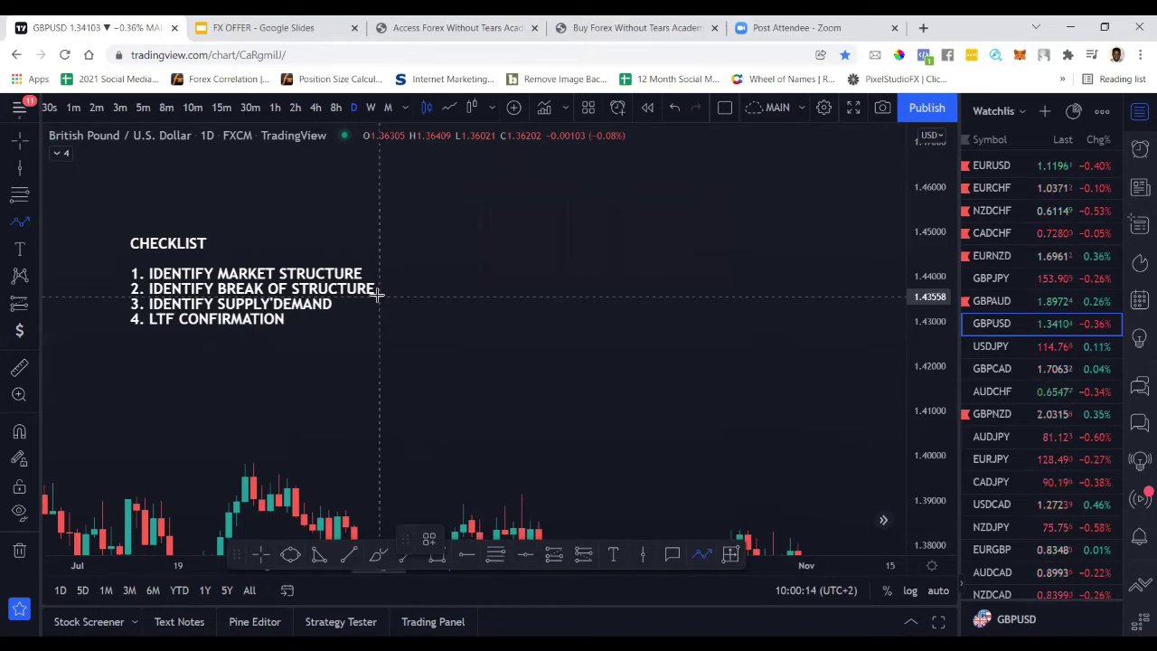
- Draw a rising zig-zag path that ends in an upward arrow near 1.47
left_click(420, 414)
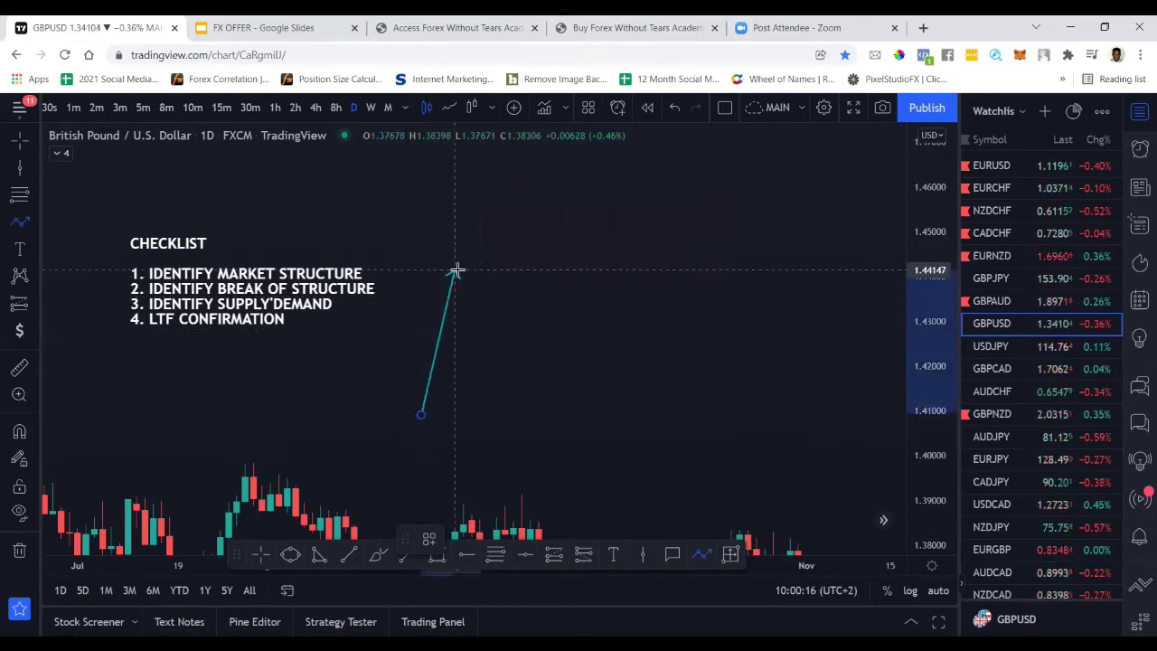
left_click(456, 270)
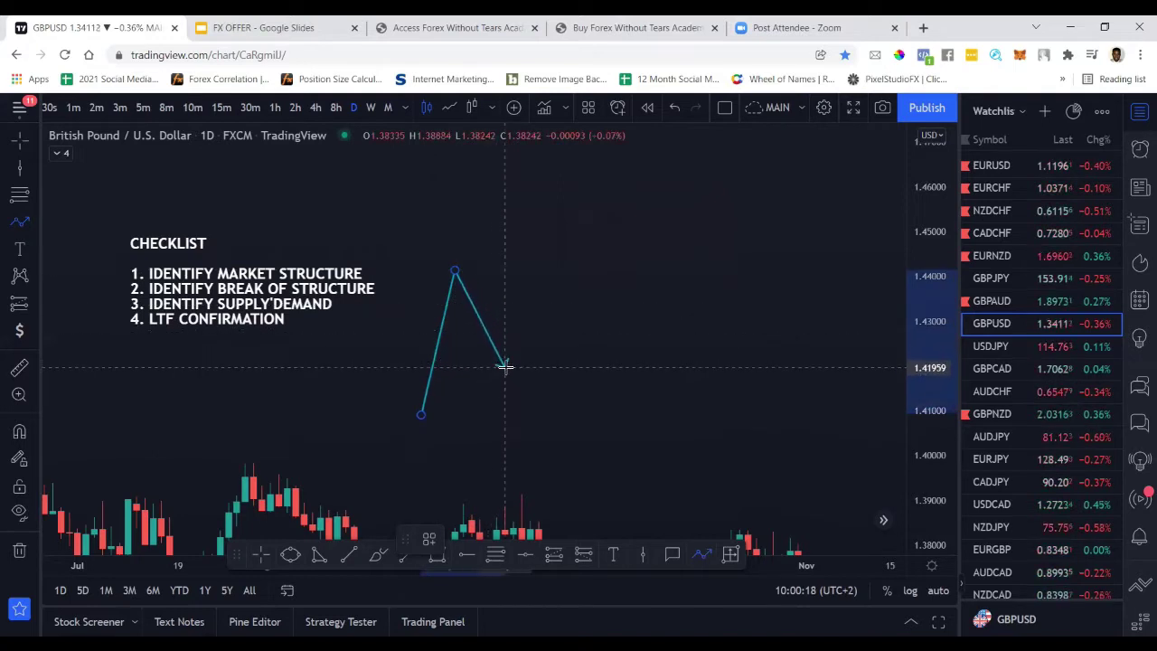
left_click(555, 197)
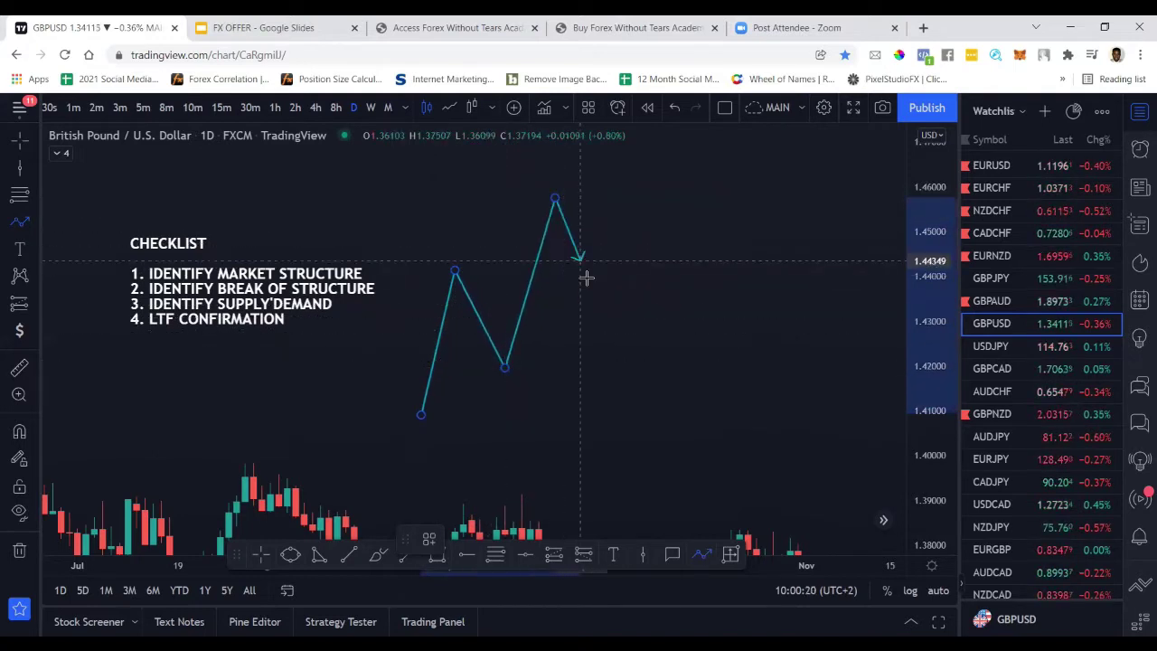
left_click(596, 297)
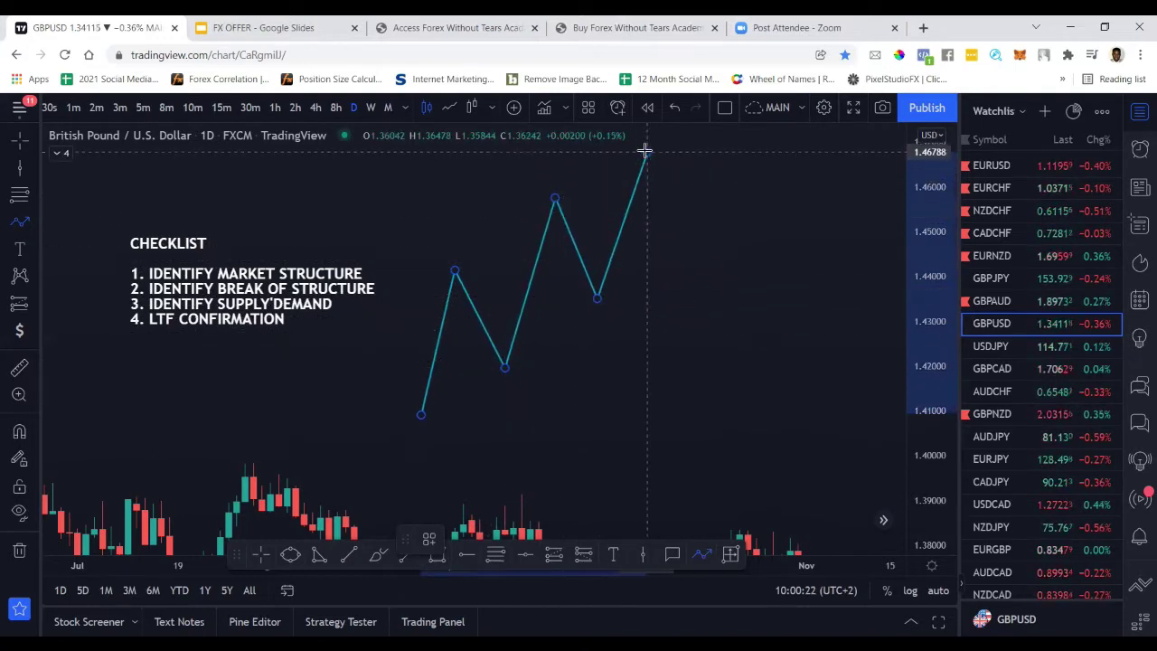
double_click(645, 151)
- Draw a falling zig-zag path on the right that ends in a downward arrow near 1.40
left_click_drag(666, 297, 589, 299)
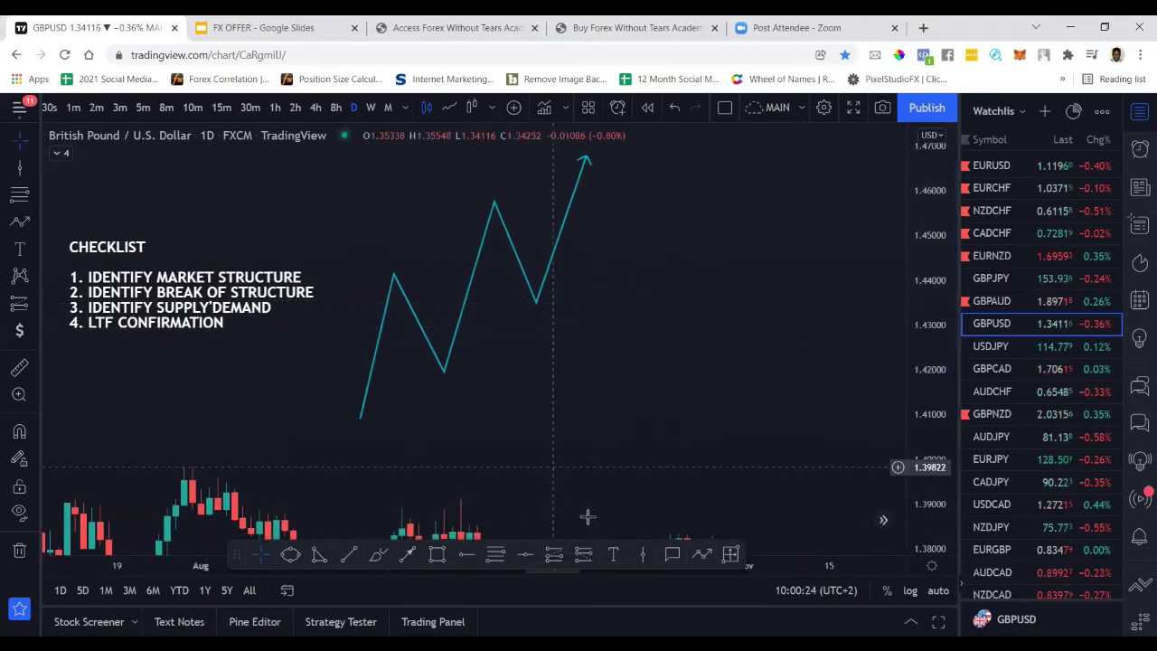
left_click(703, 554)
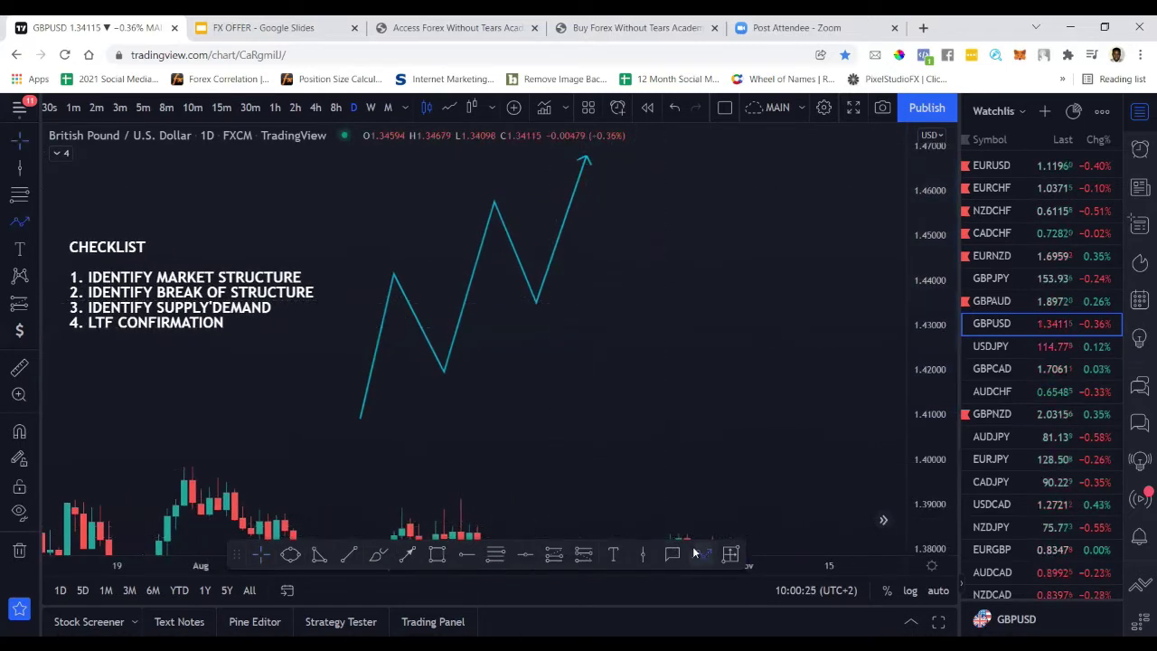
left_click(704, 183)
left_click(713, 322)
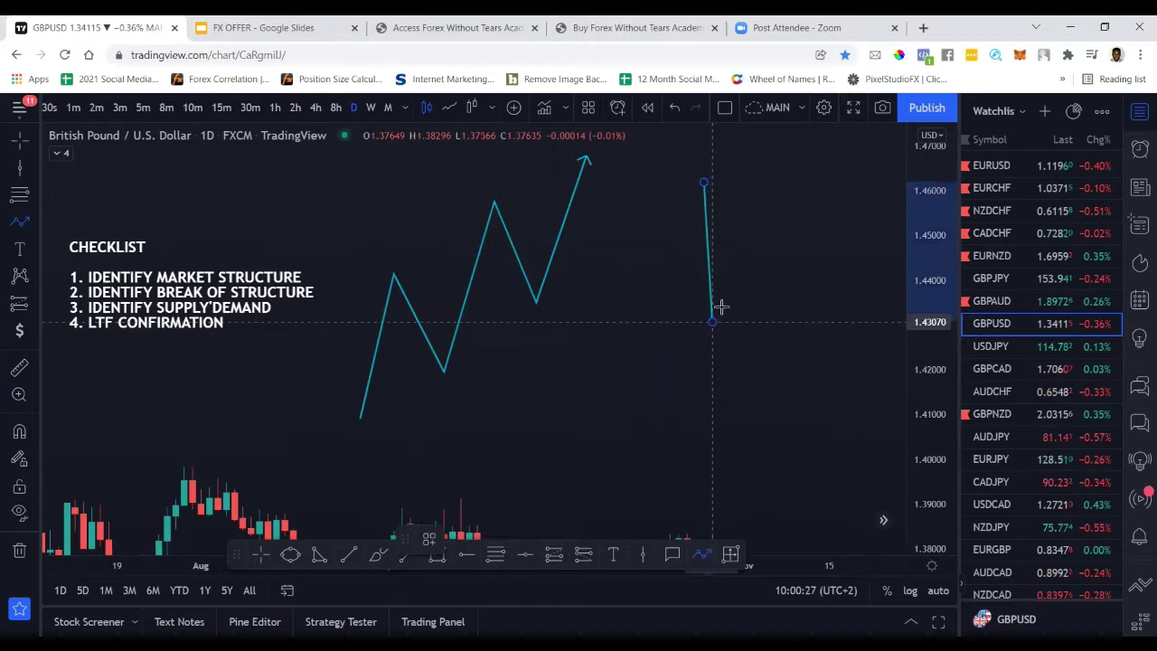
left_click(761, 244)
left_click(804, 403)
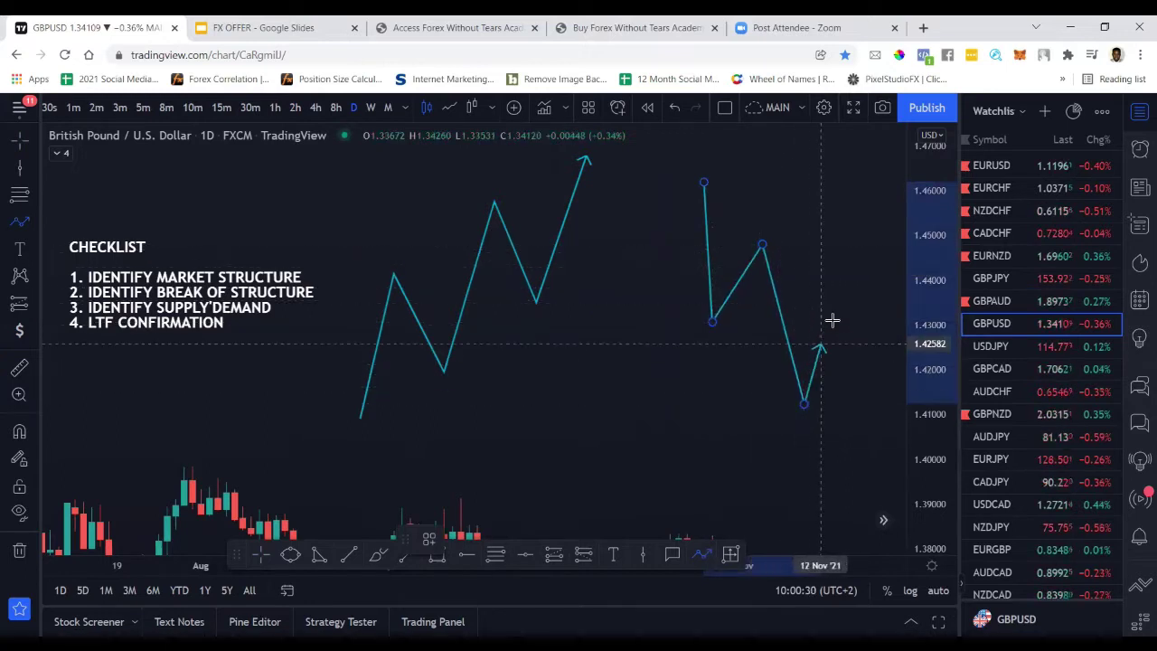
left_click(839, 310)
double_click(870, 458)
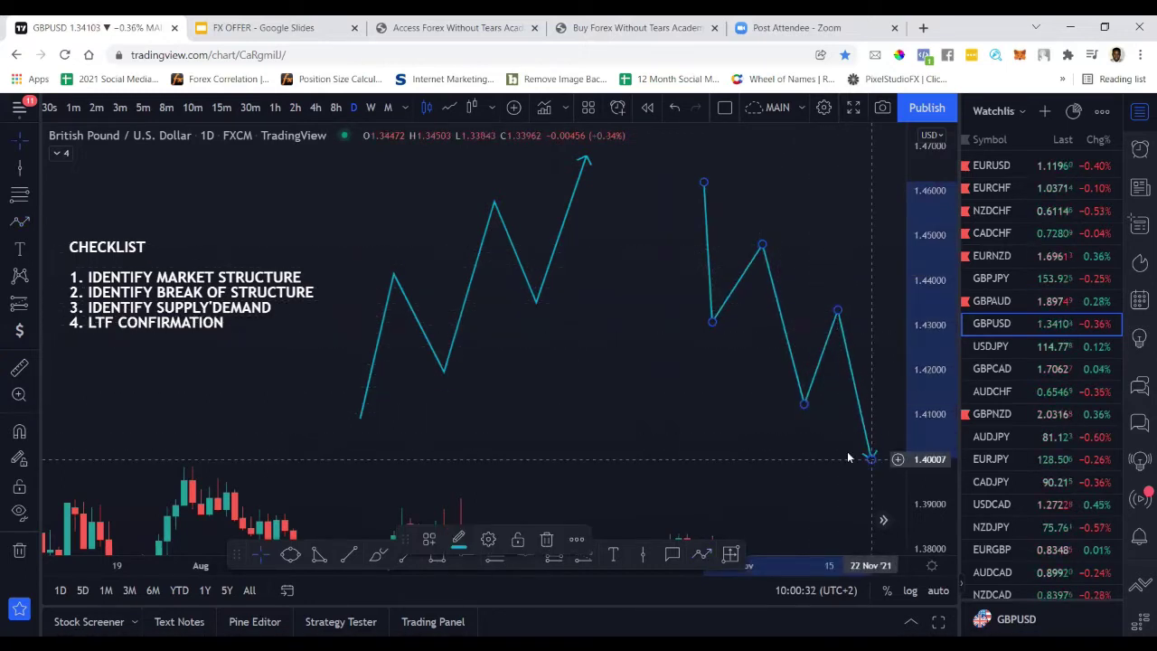
left_click(662, 399)
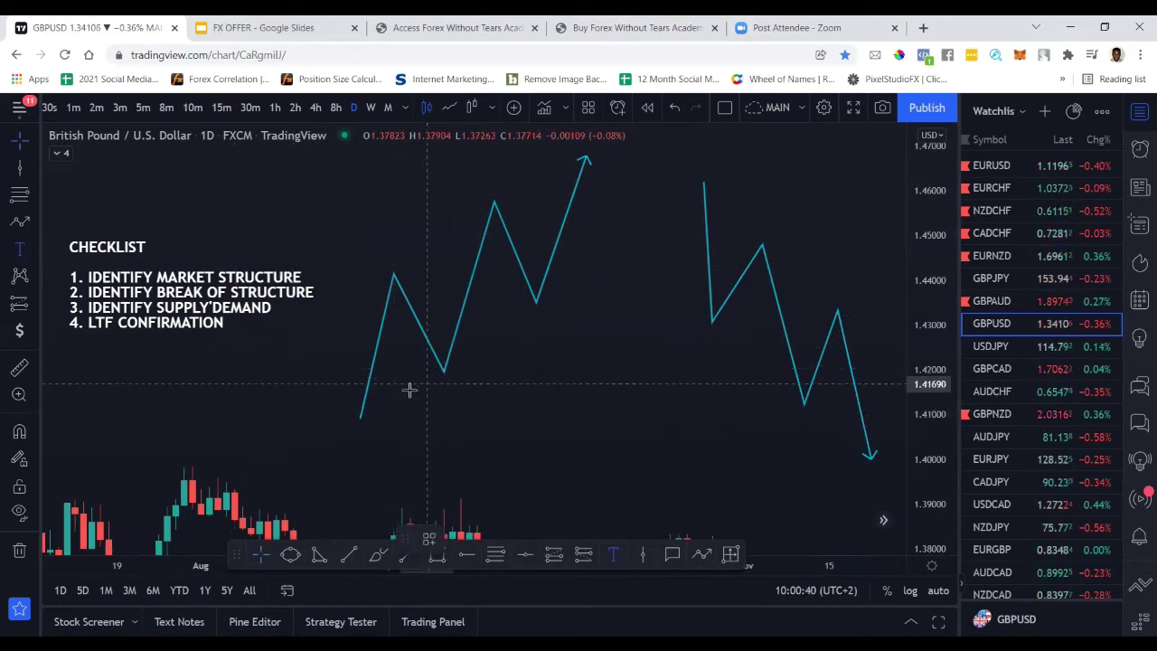
- Place an HL label at the rising zig-zag's first pullback low
left_click(440, 386)
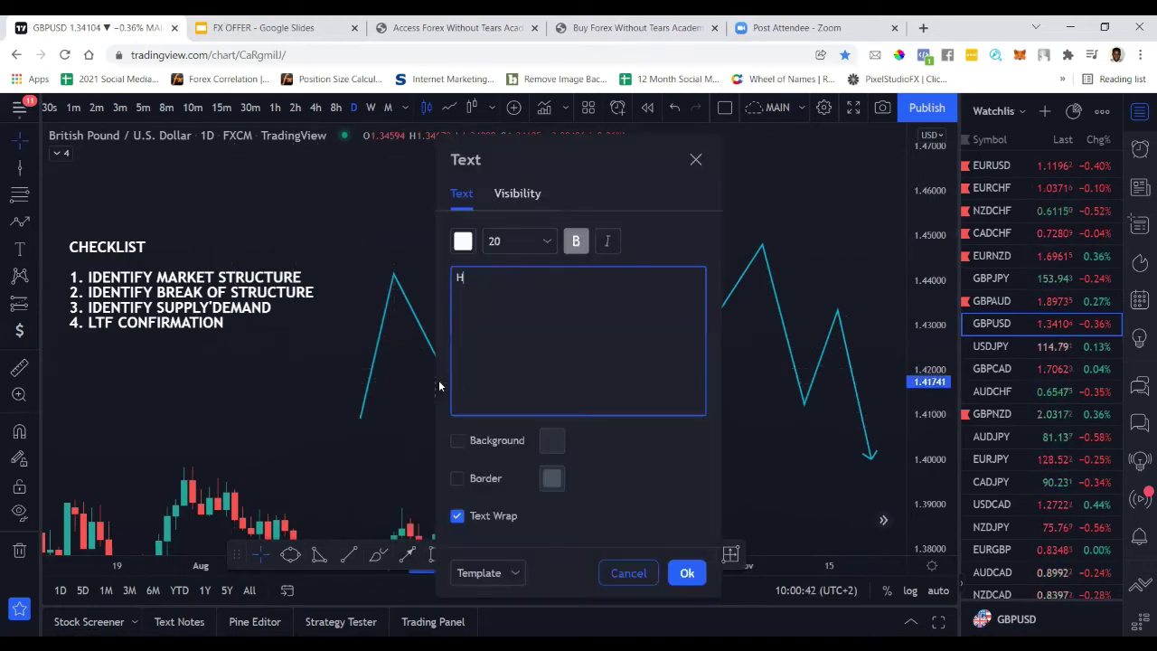
left_click(685, 572)
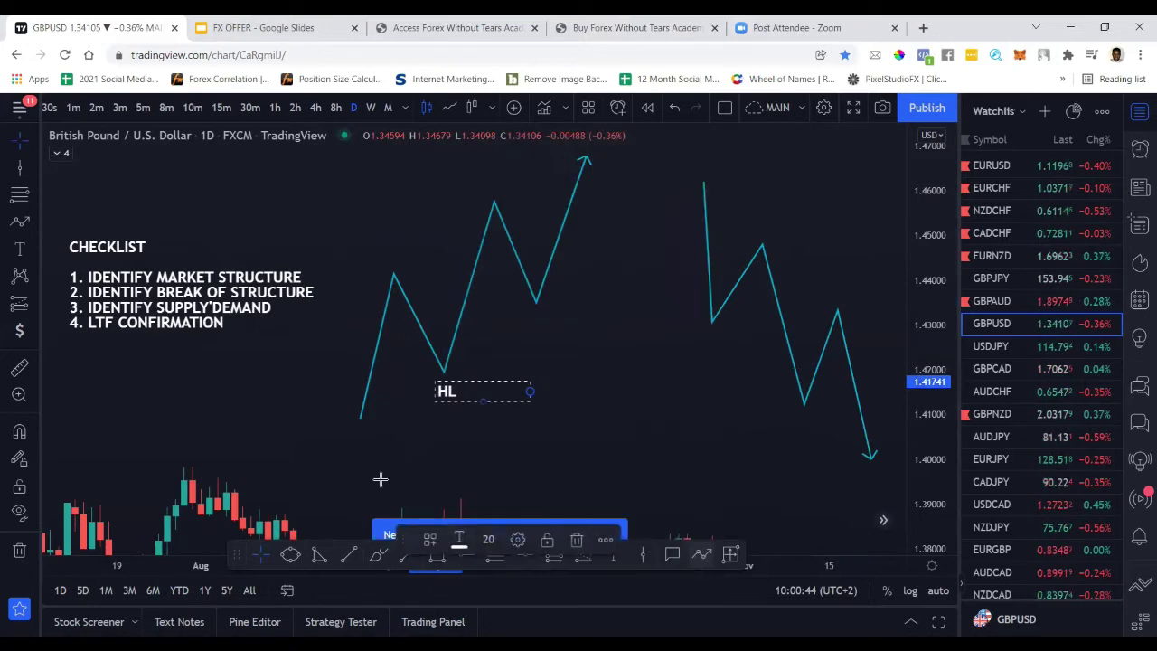
left_click_drag(461, 400, 461, 394)
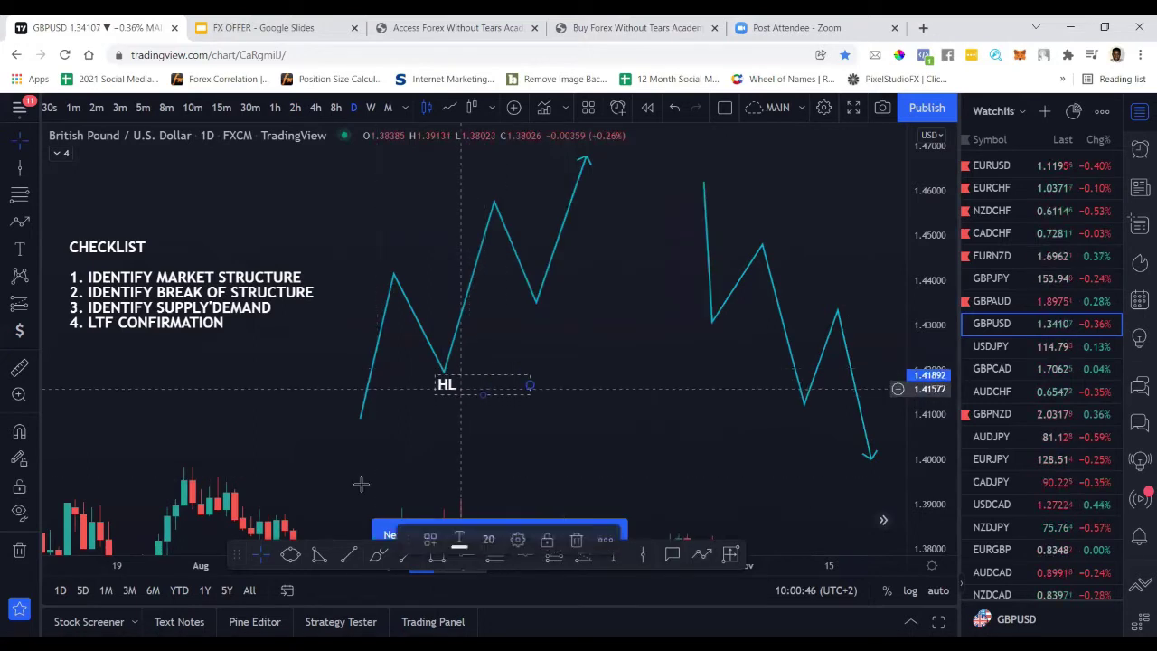
left_click(610, 458)
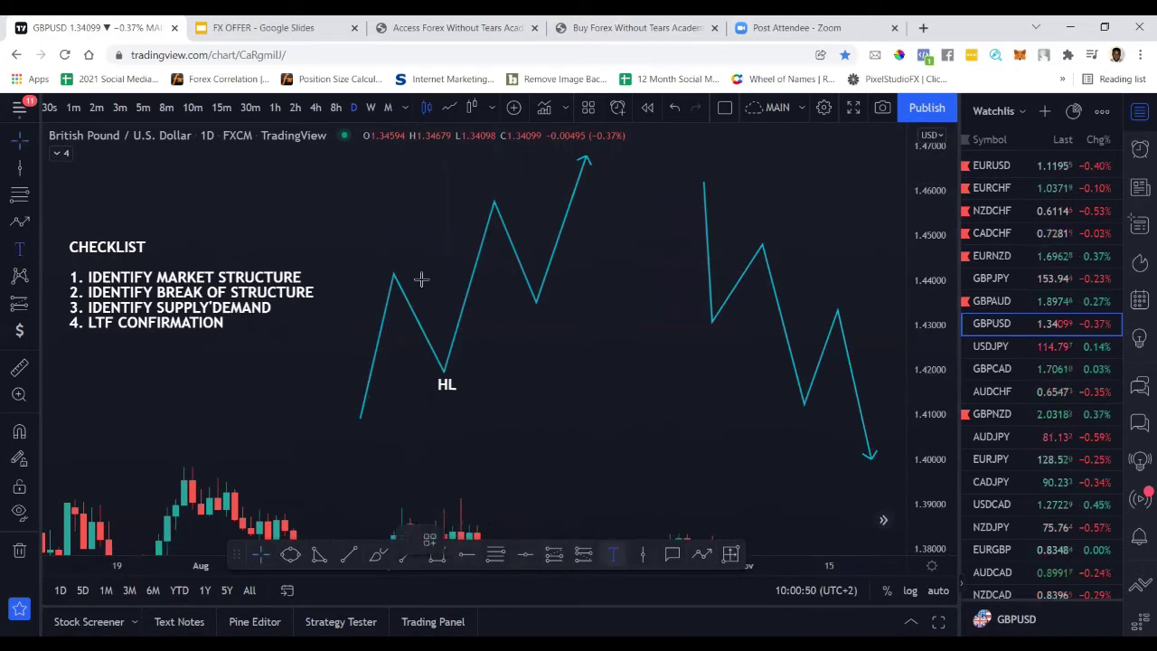
- Label the three peaks HH, copying the first HH label onto the others
left_click(387, 271)
type("HH")
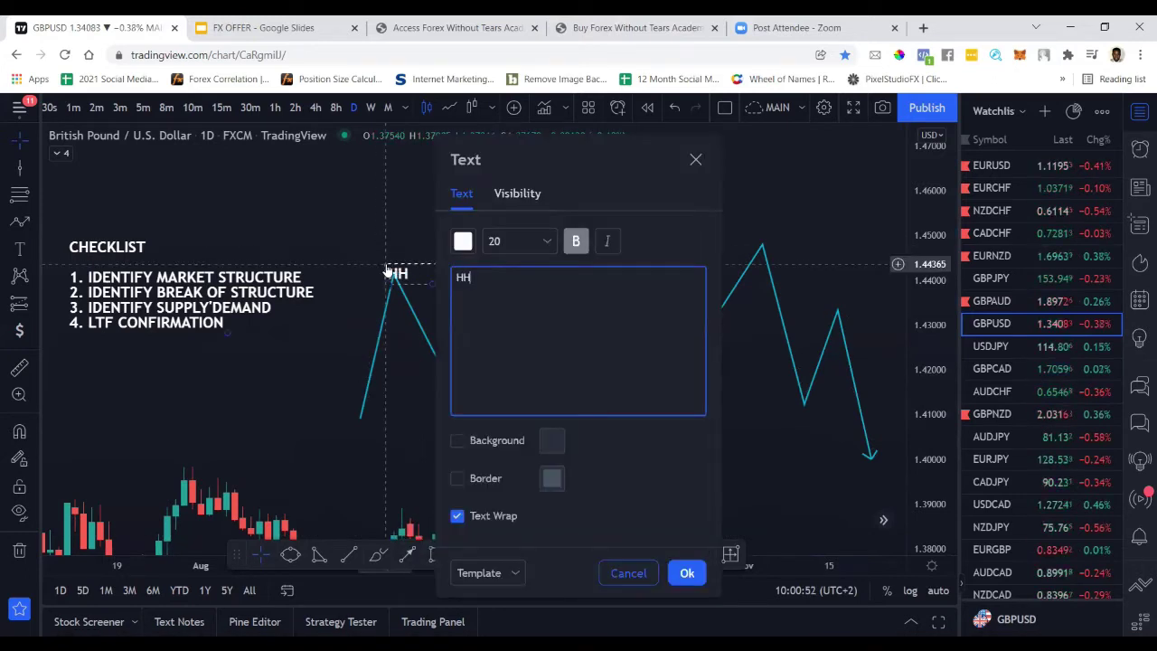
left_click(687, 573)
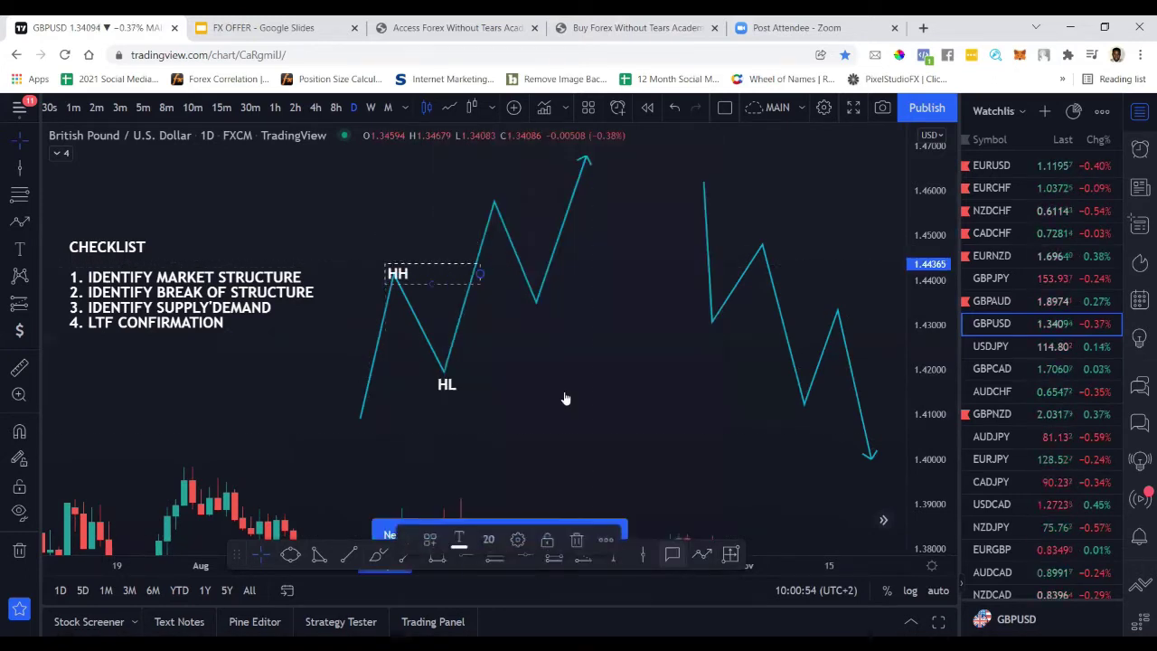
key("ctrl+c")
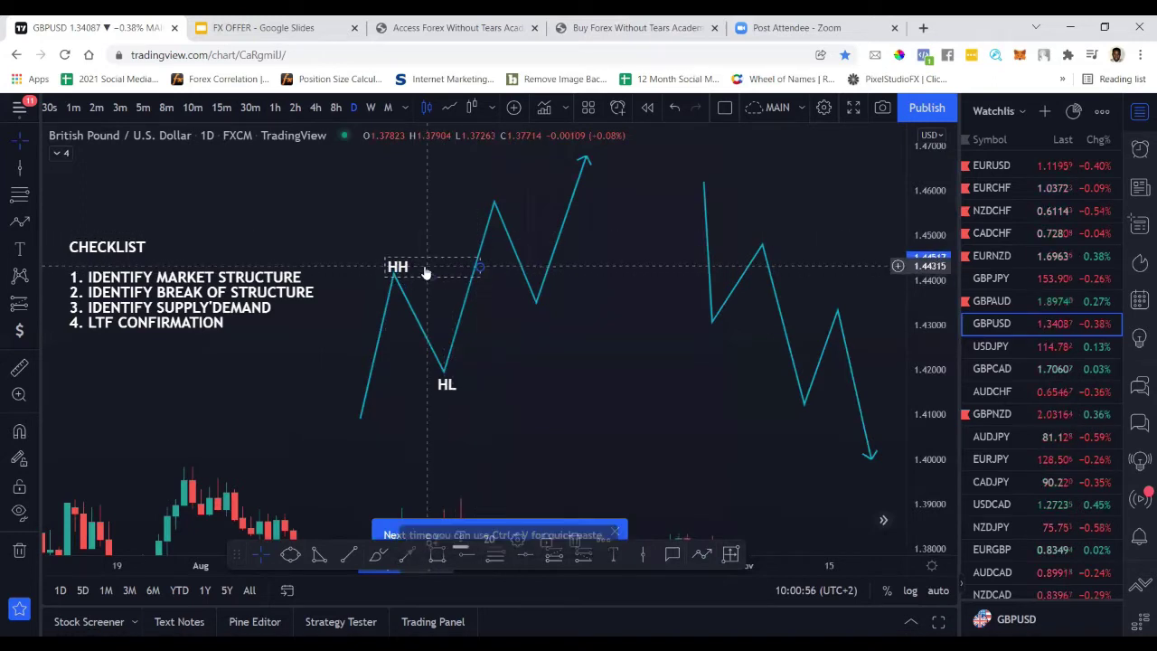
key("ctrl+v")
mouse_move(476, 220)
left_mouse_down()
mouse_move(529, 196)
mouse_move(533, 173)
mouse_move(591, 150)
left_mouse_up()
key("ctrl+v")
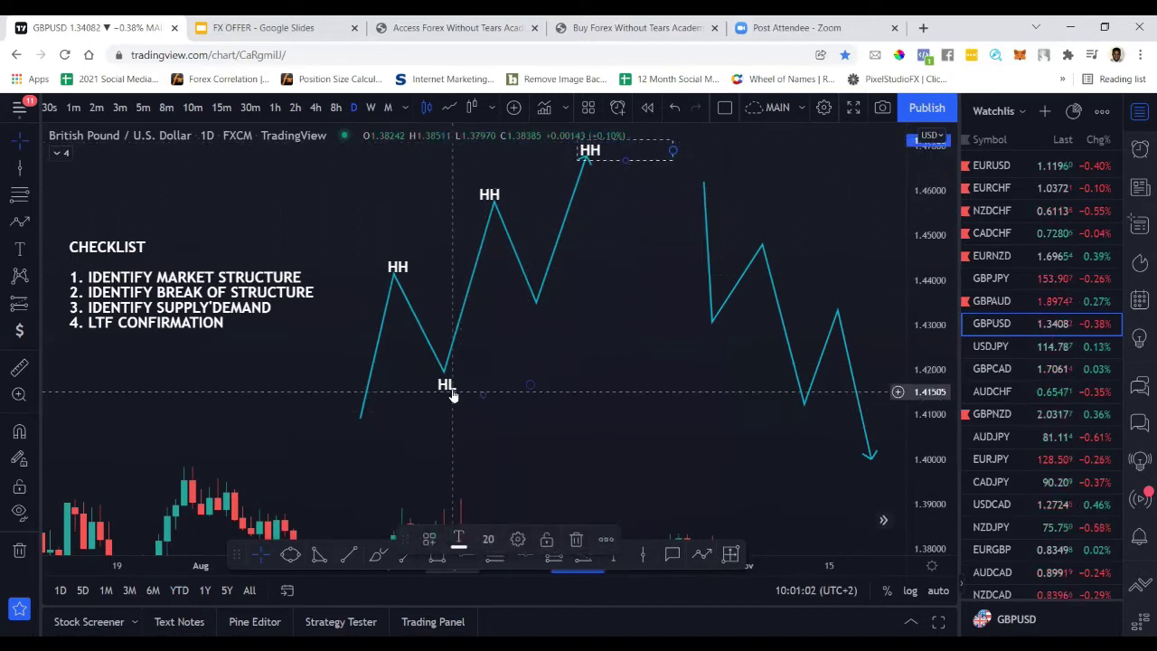
- Copy the HL label onto the second pullback low
key("ctrl+v")
left_click_drag(473, 377, 550, 321)
left_click(599, 268)
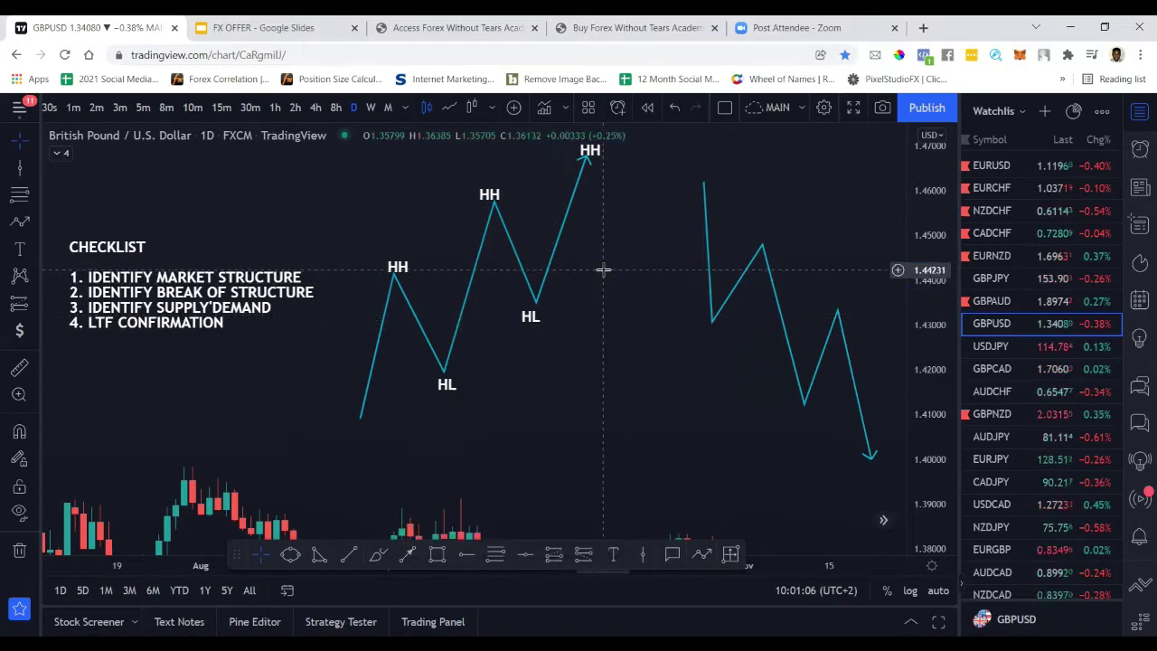
left_click_drag(599, 268, 547, 310)
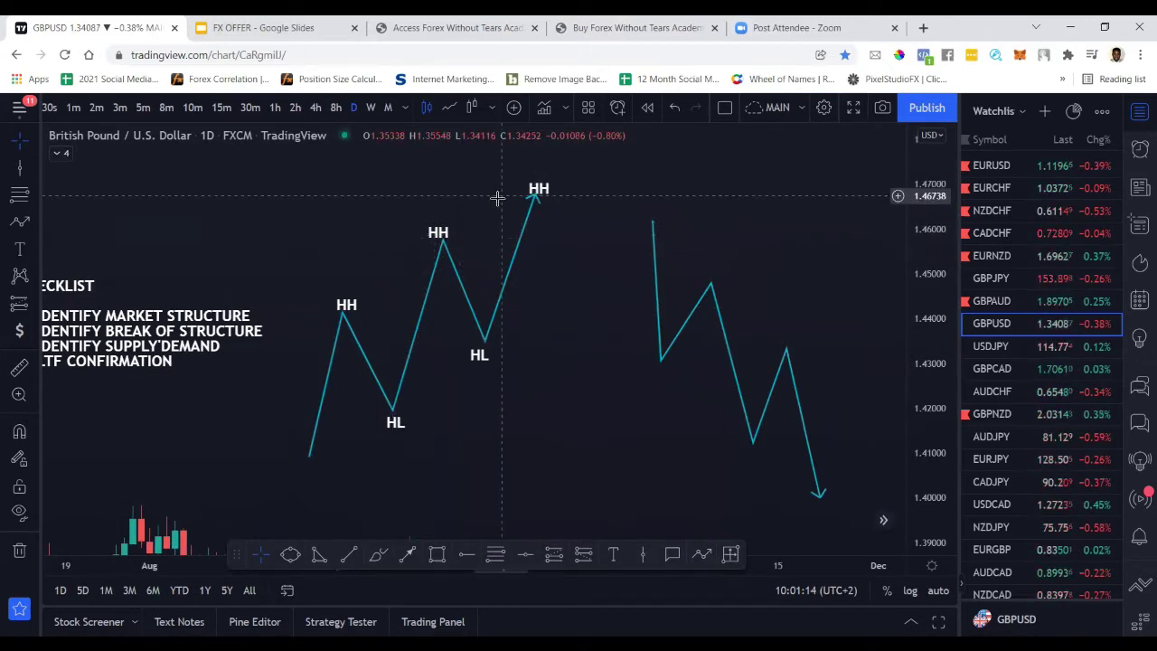
- Brush a red loop around the first rising swings and a small red ring around the second HL
left_click(380, 553)
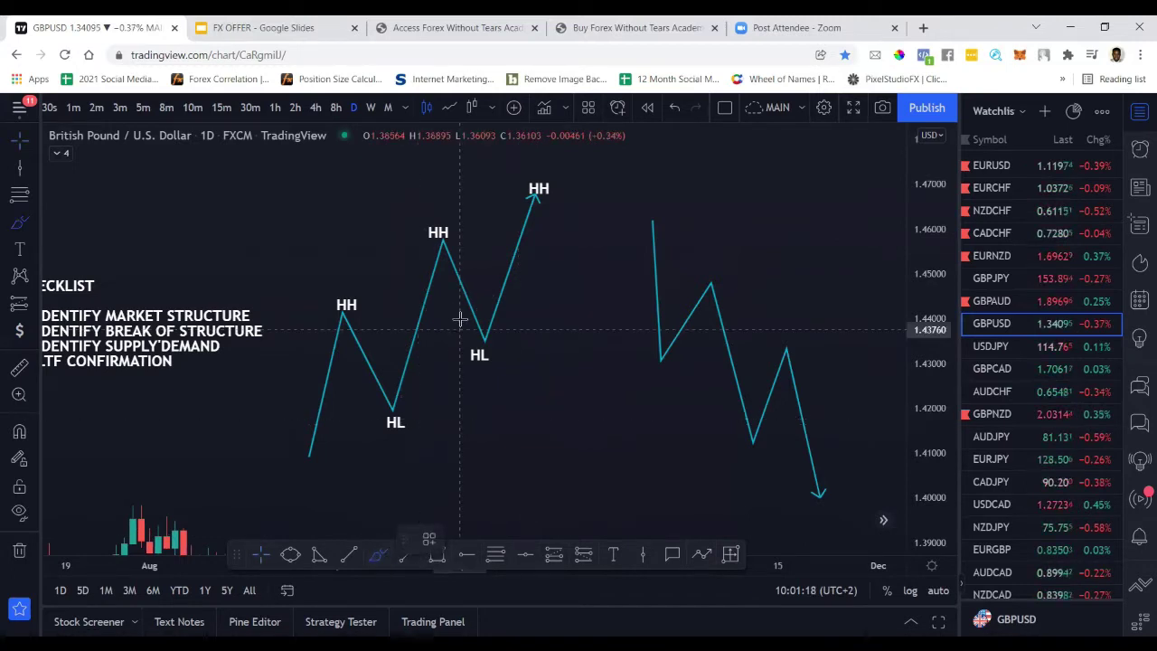
mouse_move(450, 305)
left_mouse_down()
mouse_move(424, 219)
mouse_move(369, 212)
mouse_move(329, 244)
mouse_move(284, 414)
mouse_move(302, 488)
mouse_move(351, 474)
mouse_move(317, 489)
mouse_move(393, 435)
mouse_move(449, 304)
left_mouse_up()
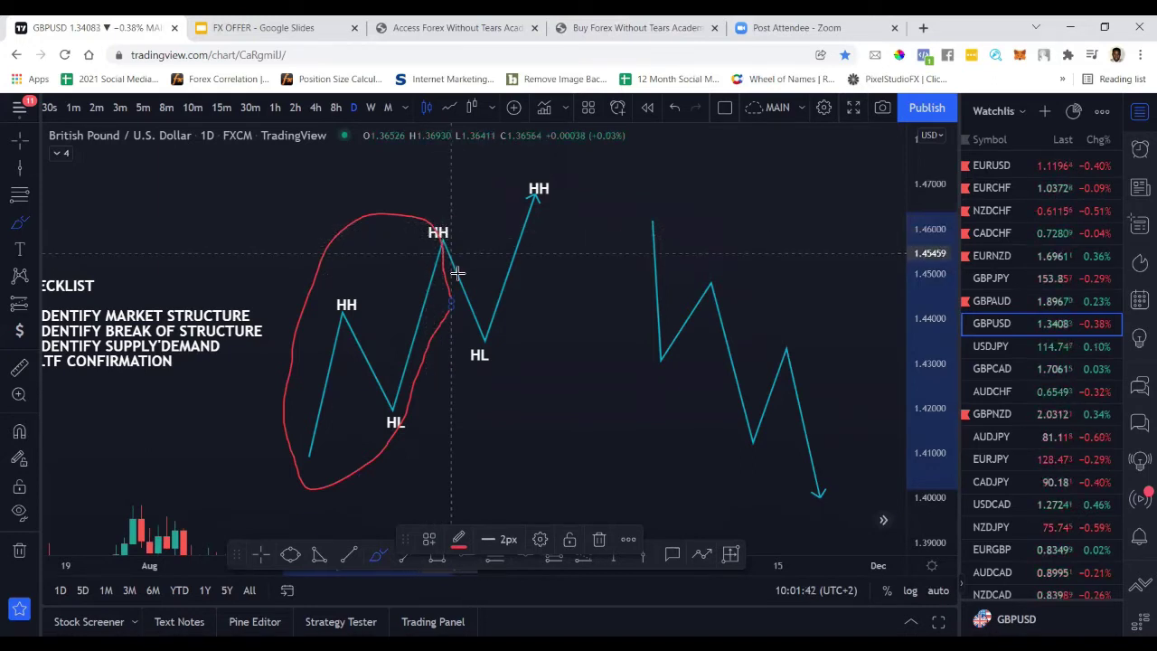
mouse_move(487, 333)
left_mouse_down()
mouse_move(472, 331)
mouse_move(473, 365)
mouse_move(506, 358)
mouse_move(484, 341)
left_mouse_up()
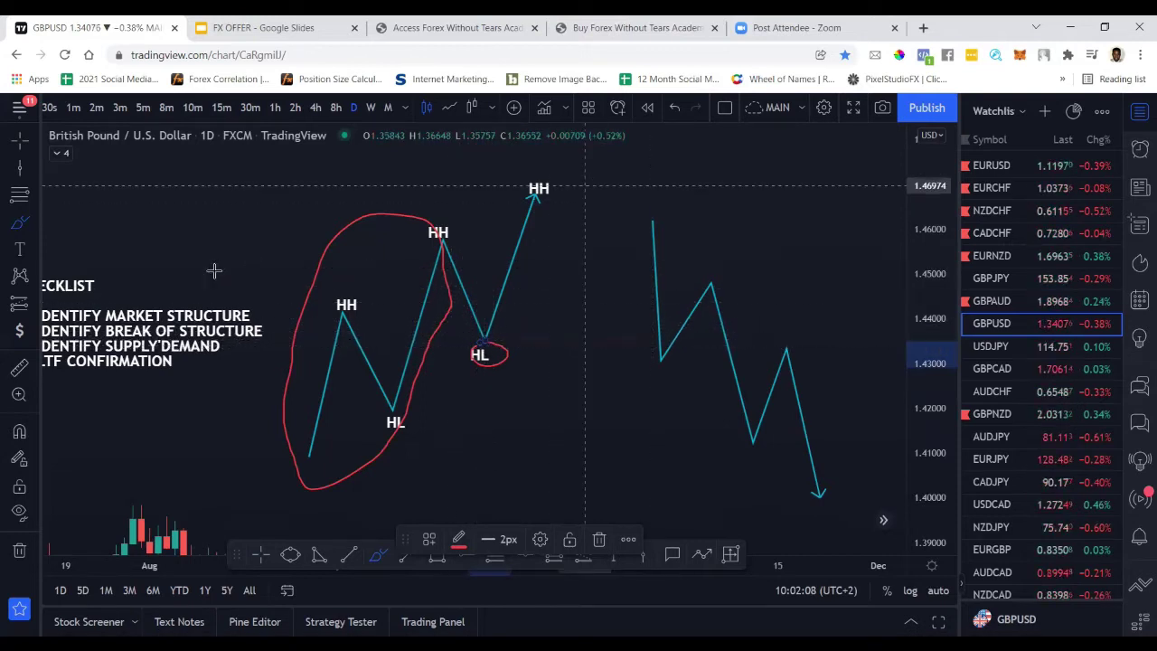
- Add an LH label at the falling zig-zag's first lower high
left_click(22, 251)
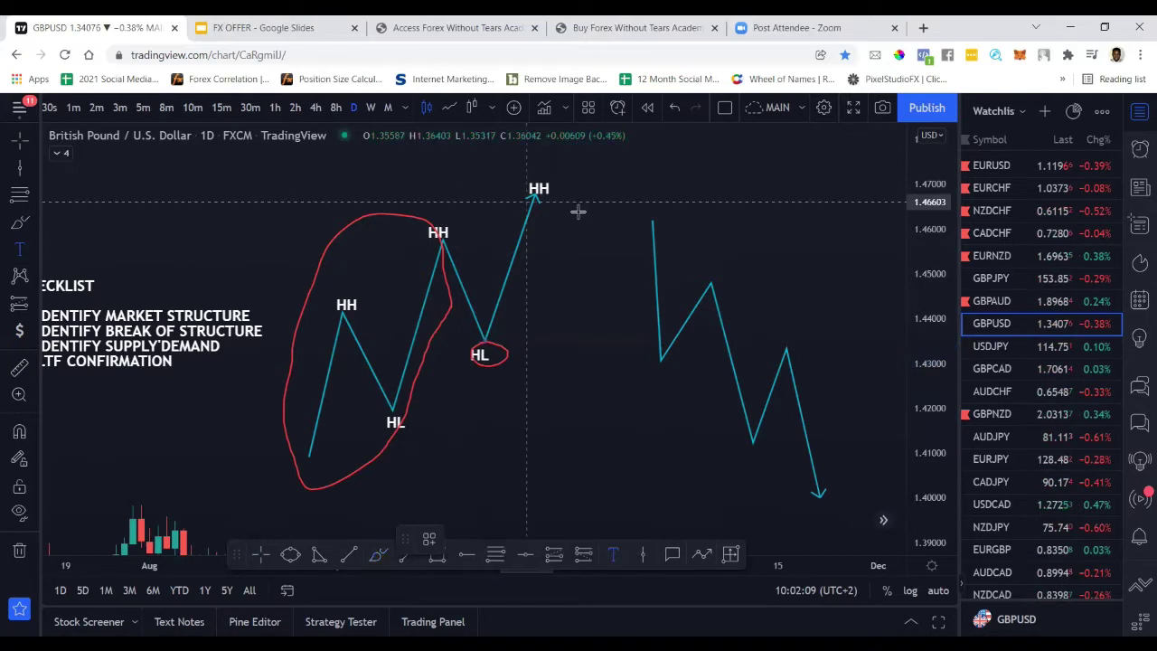
left_click(708, 271)
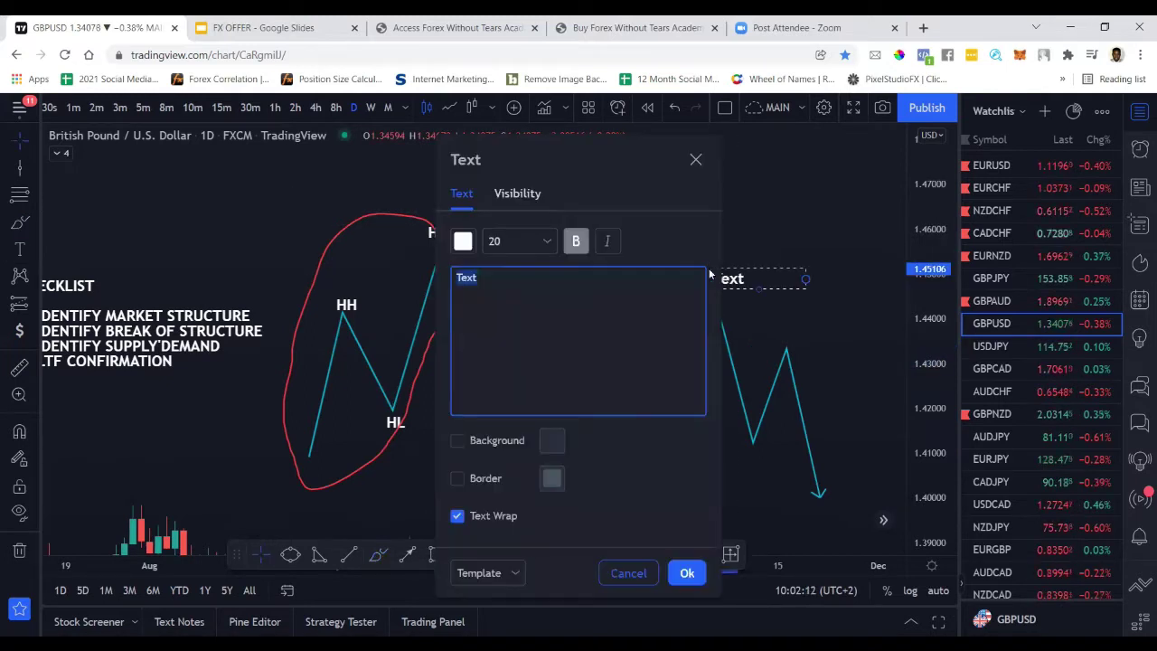
left_click(687, 572)
left_click_drag(739, 269, 731, 265)
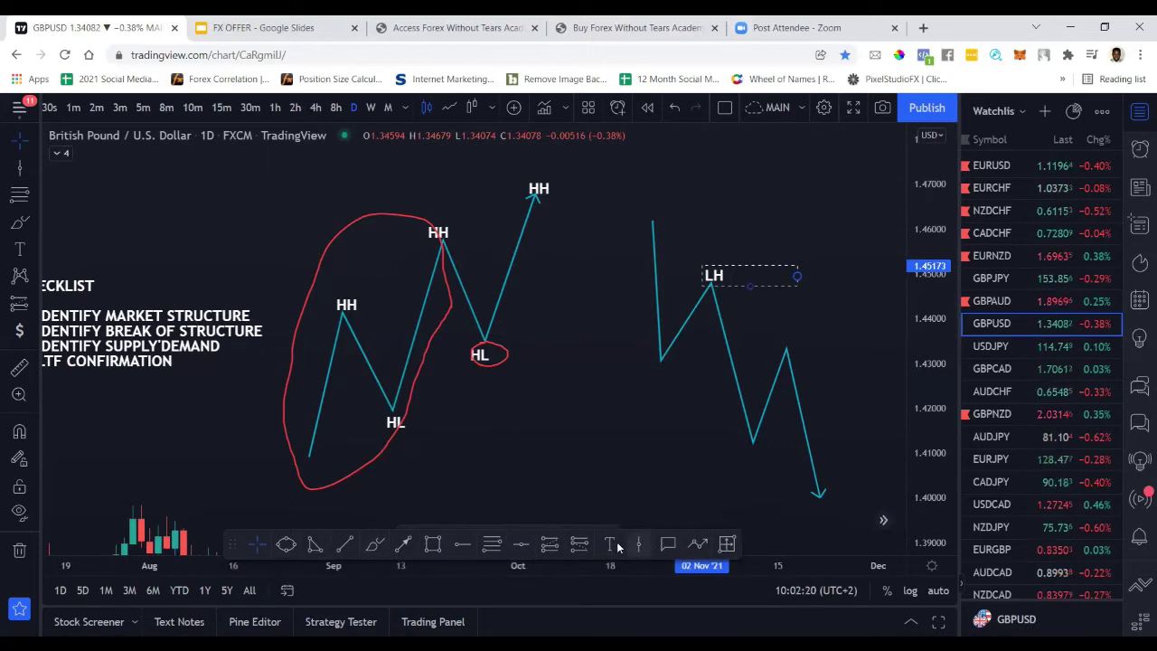
- Add an LL label at the first lower low, then copy LL and LH onto the later swings
left_click(612, 542)
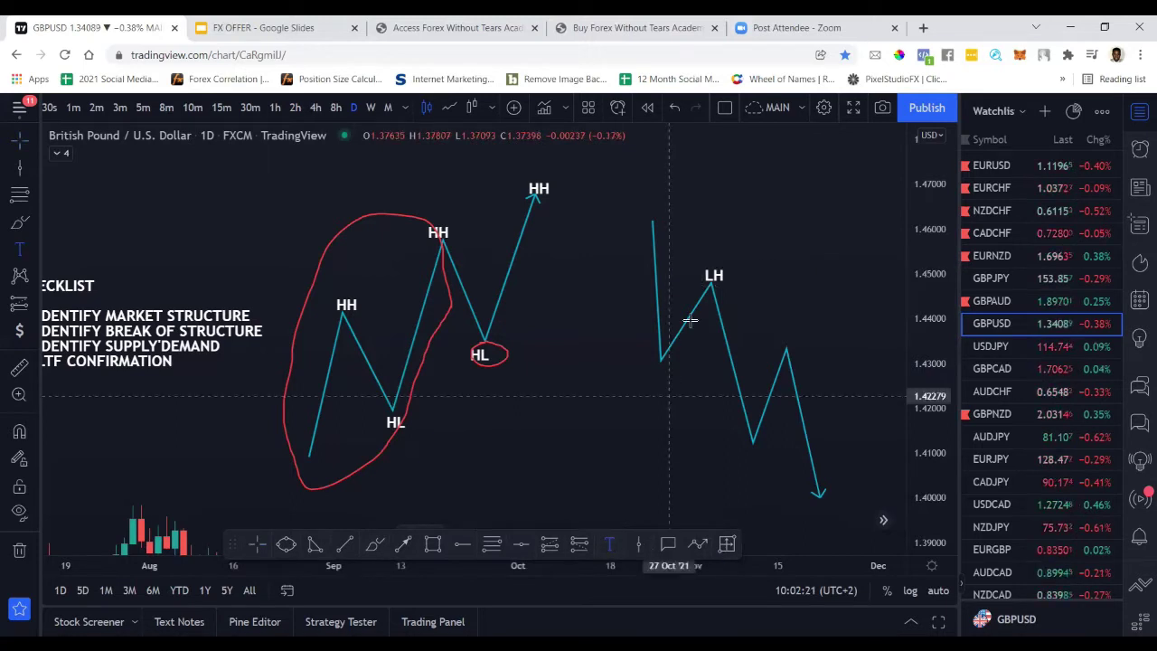
left_click(655, 368)
type("LL")
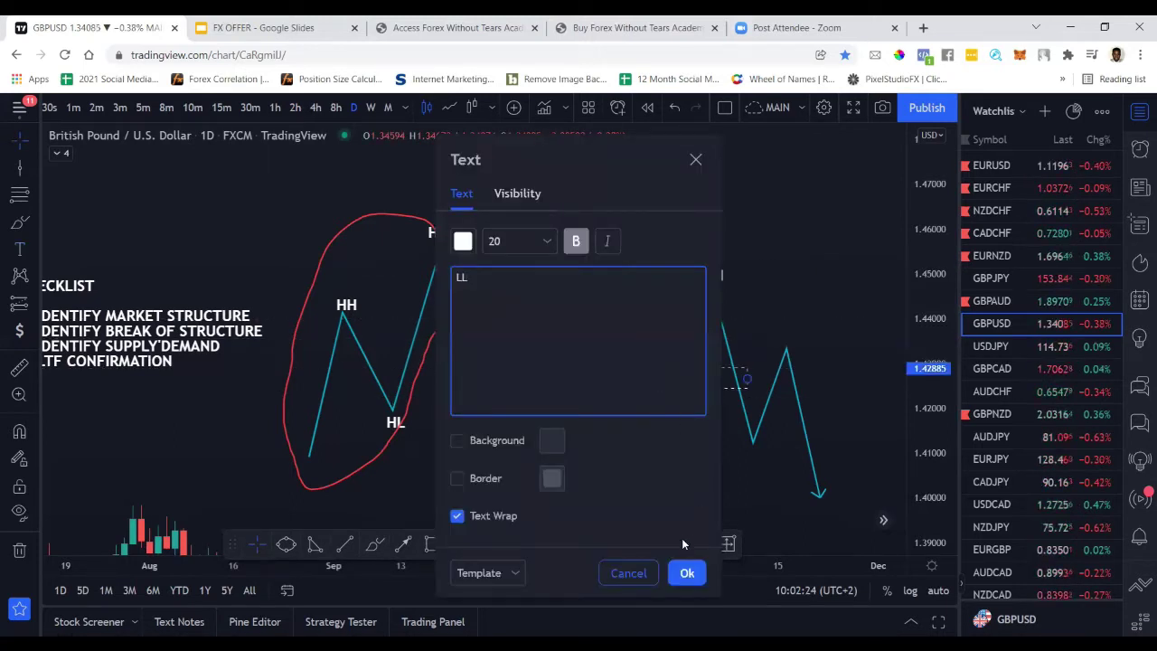
left_click(687, 572)
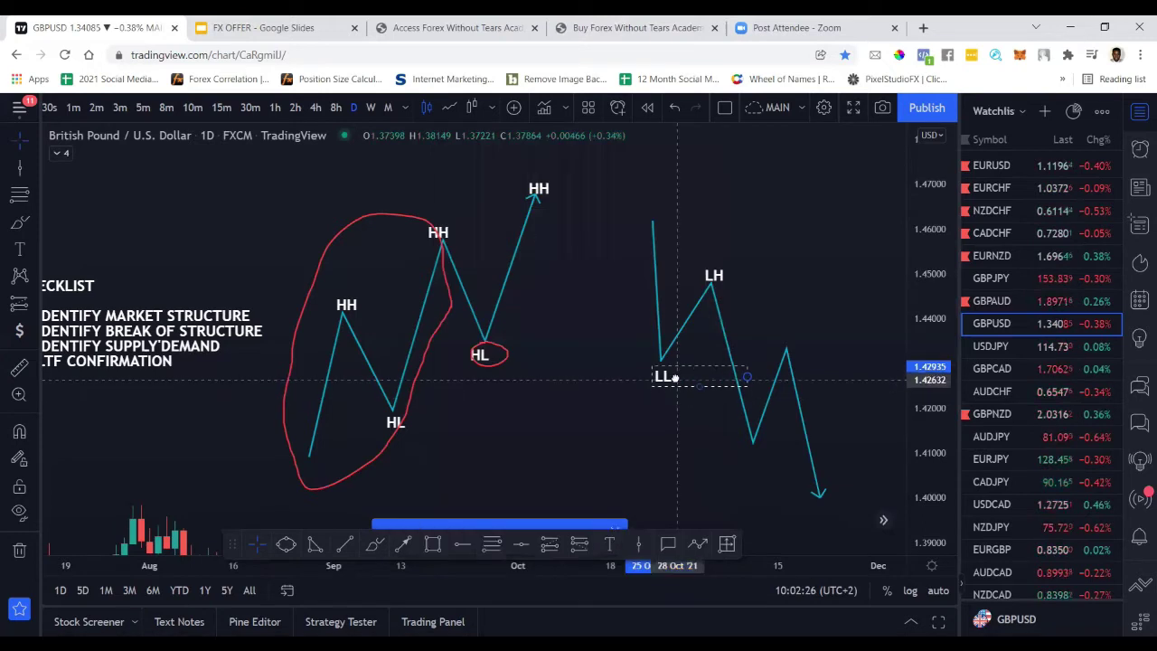
left_click_drag(676, 381, 861, 539)
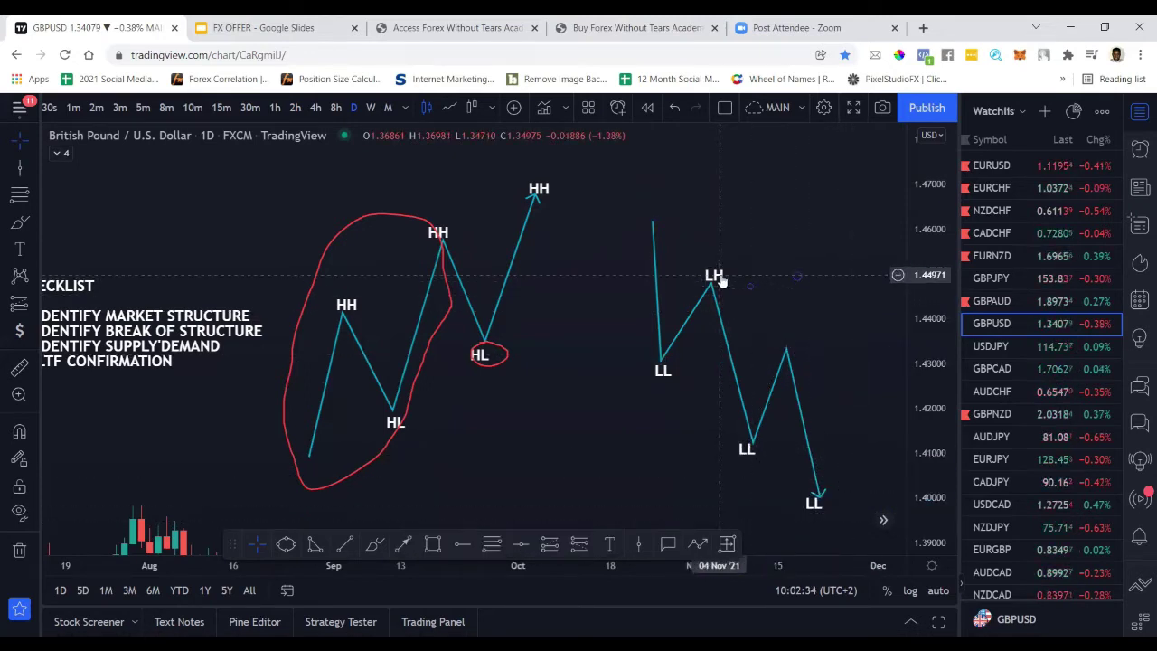
left_click_drag(720, 280, 807, 349)
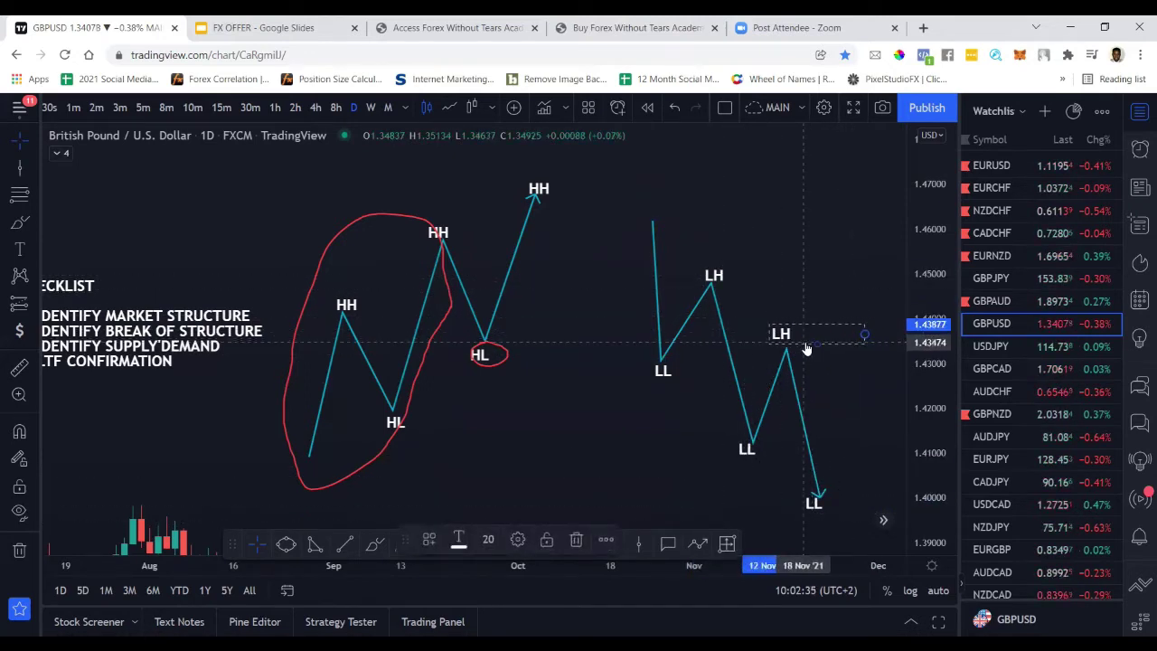
left_click(602, 413)
left_click_drag(789, 288, 623, 262)
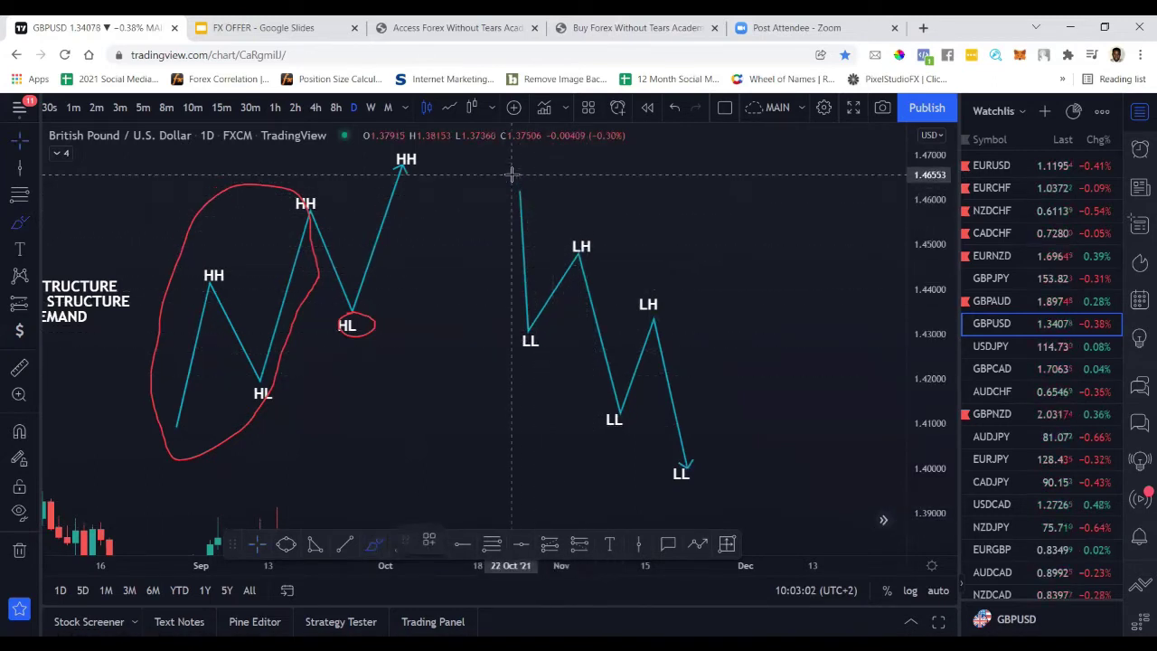
- Brush a red loop around the first LL–LH–LL, a hooked curve rising right, and a ring on the second LH
mouse_move(511, 179)
left_mouse_down()
mouse_move(506, 319)
mouse_move(553, 421)
mouse_move(579, 439)
mouse_move(609, 440)
mouse_move(620, 417)
mouse_move(619, 331)
left_mouse_up()
mouse_move(628, 259)
left_mouse_down()
mouse_move(622, 209)
mouse_move(549, 175)
left_mouse_up()
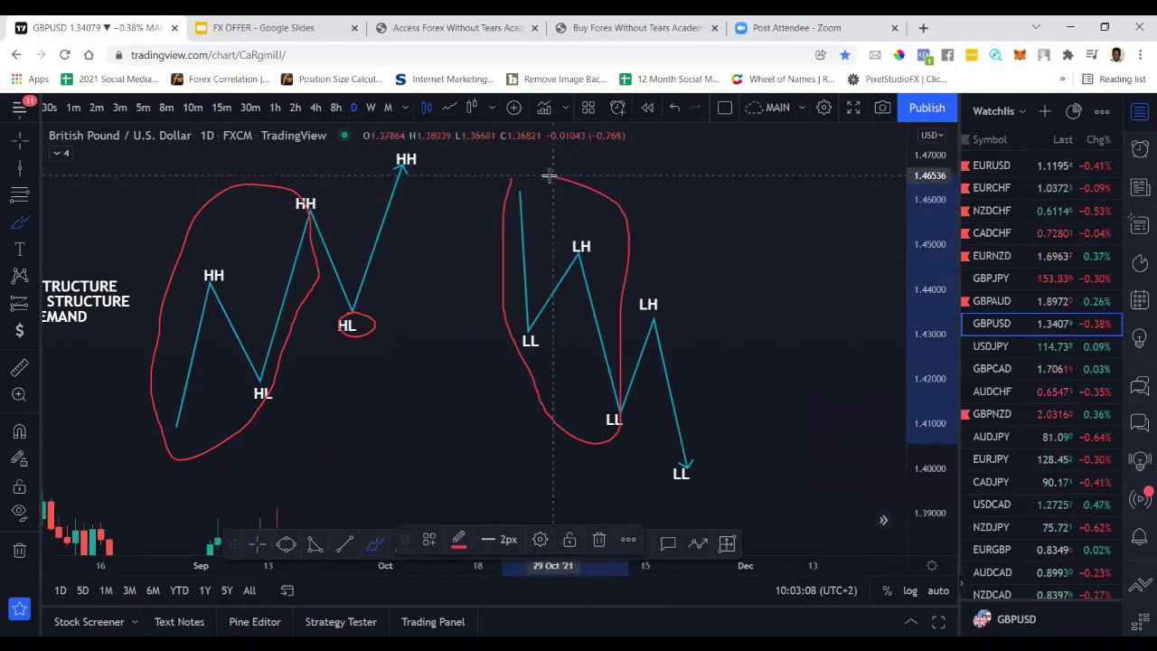
mouse_move(604, 230)
left_mouse_down()
mouse_move(681, 161)
mouse_move(712, 142)
left_mouse_up()
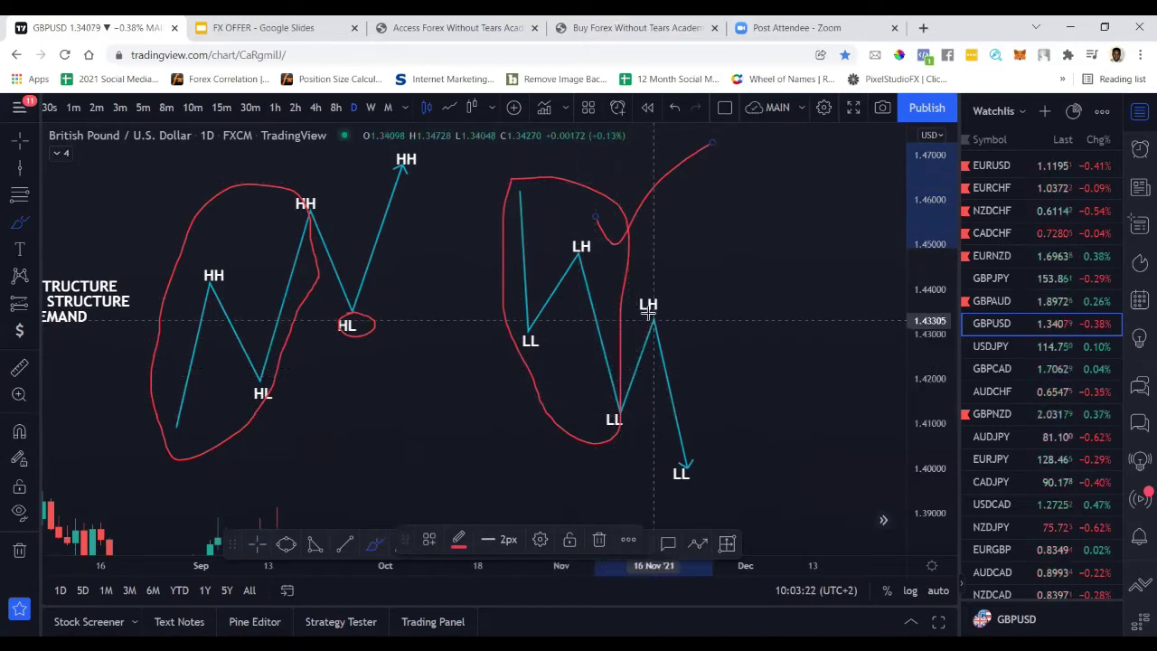
mouse_move(669, 309)
left_mouse_down()
mouse_move(625, 308)
mouse_move(648, 319)
mouse_move(657, 291)
left_mouse_up()
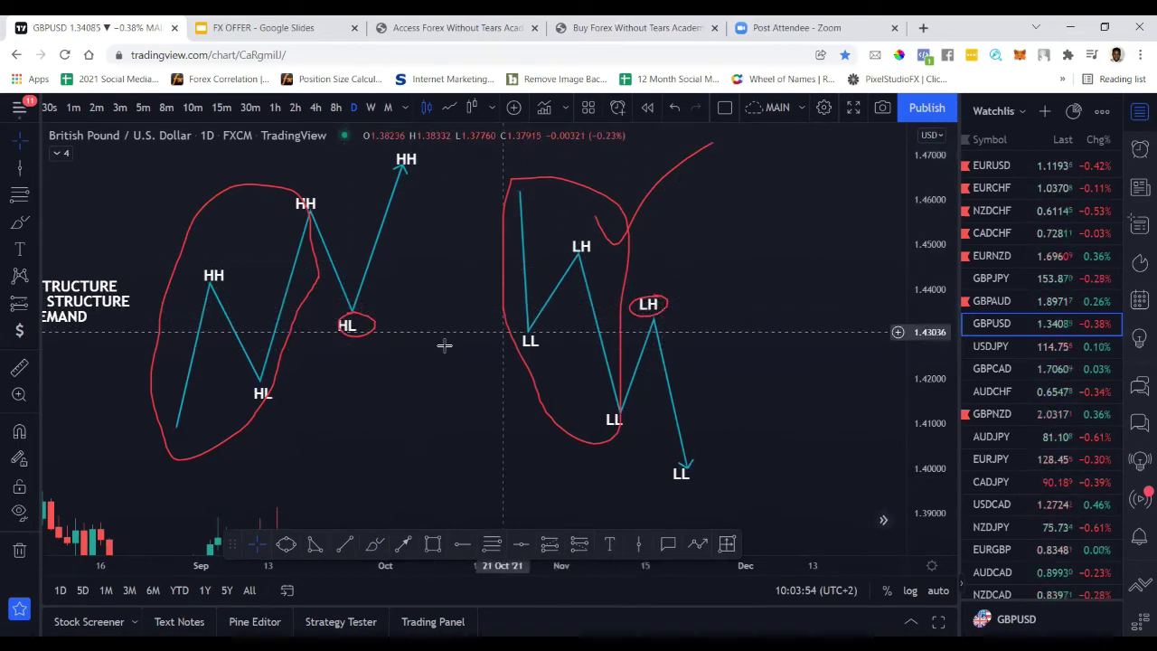
left_click_drag(517, 382, 637, 375)
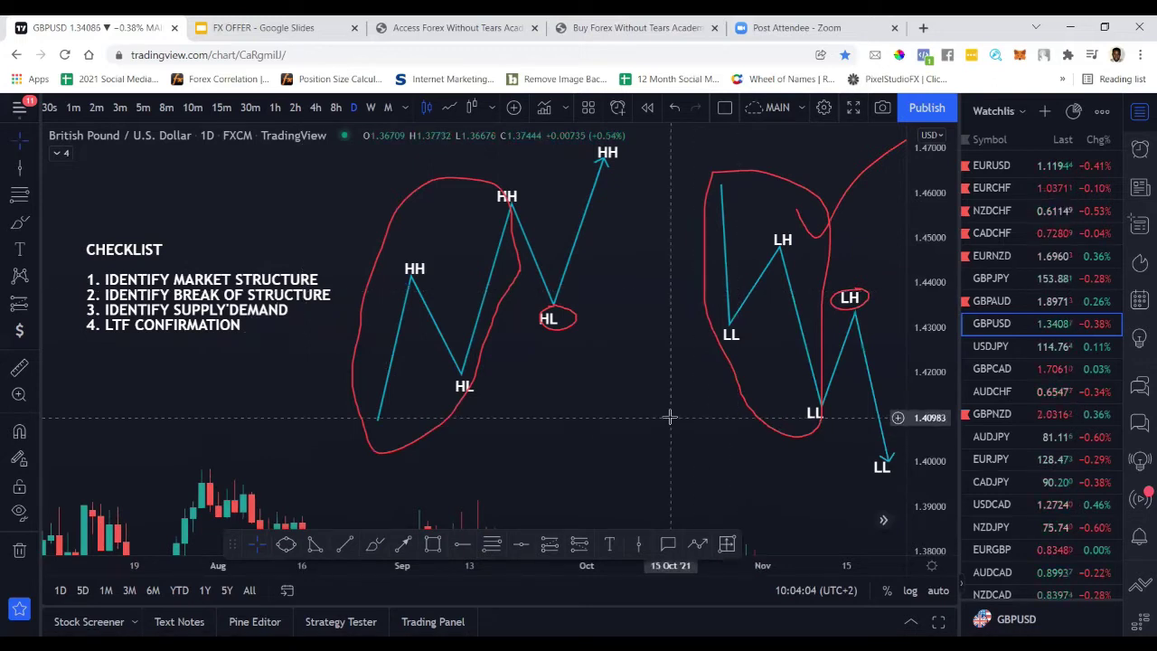
- Draw a green horizontal line from the first HH rightward past the HL
left_click_drag(669, 416, 582, 450)
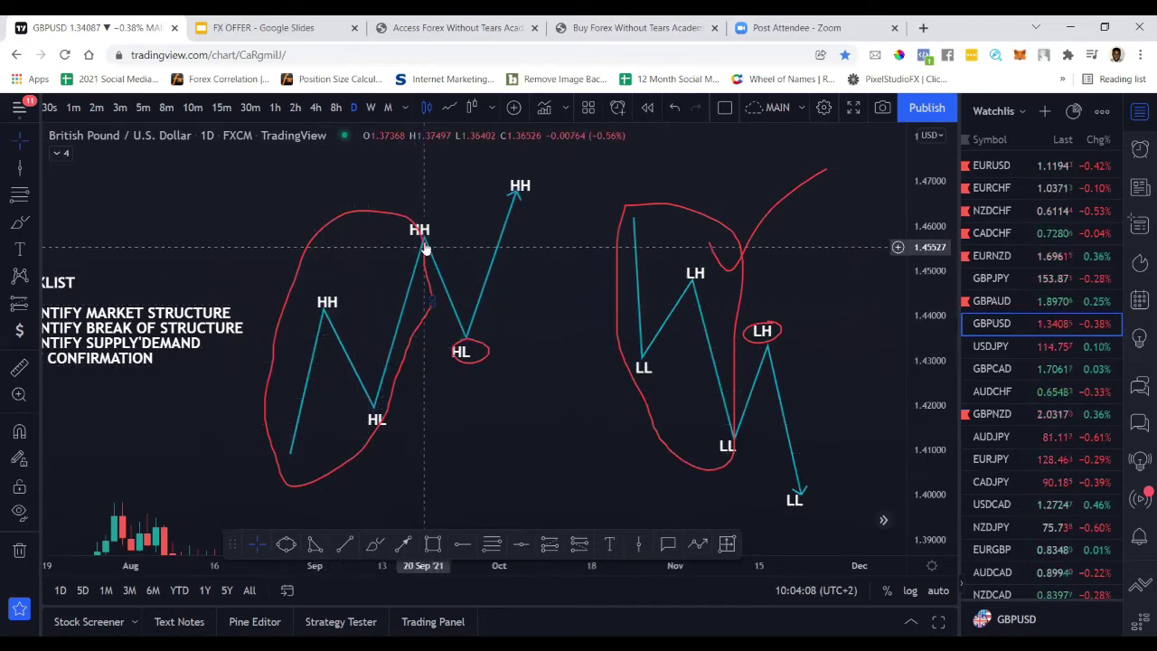
left_click_drag(312, 224, 383, 224)
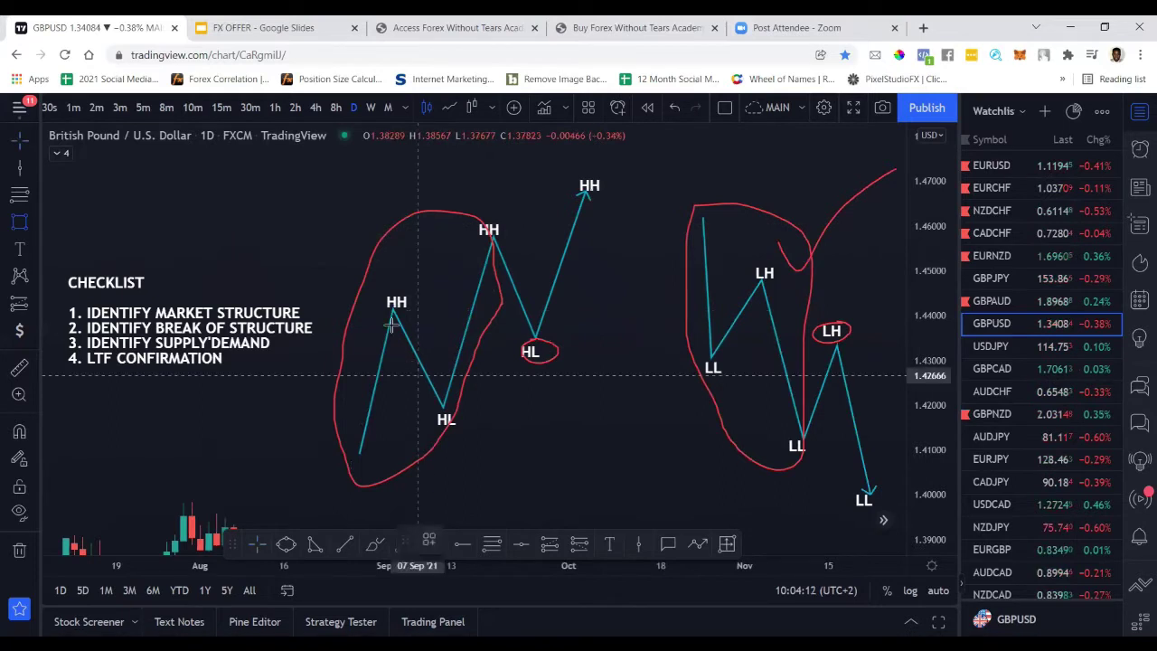
left_click_drag(385, 308, 598, 310)
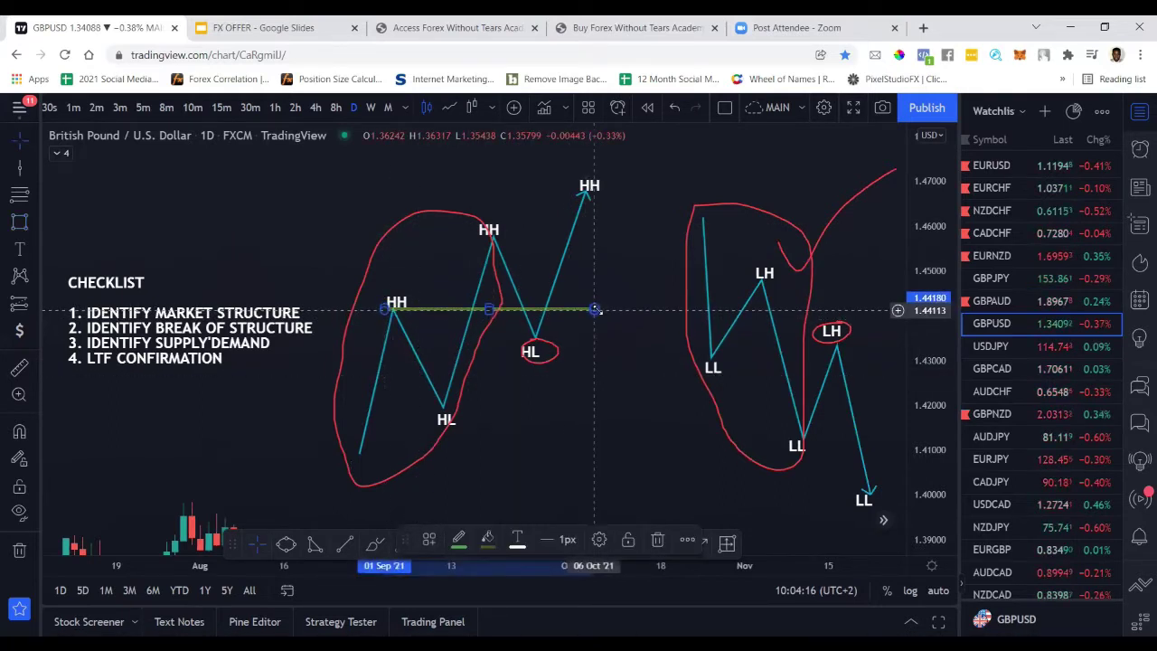
left_click(549, 455)
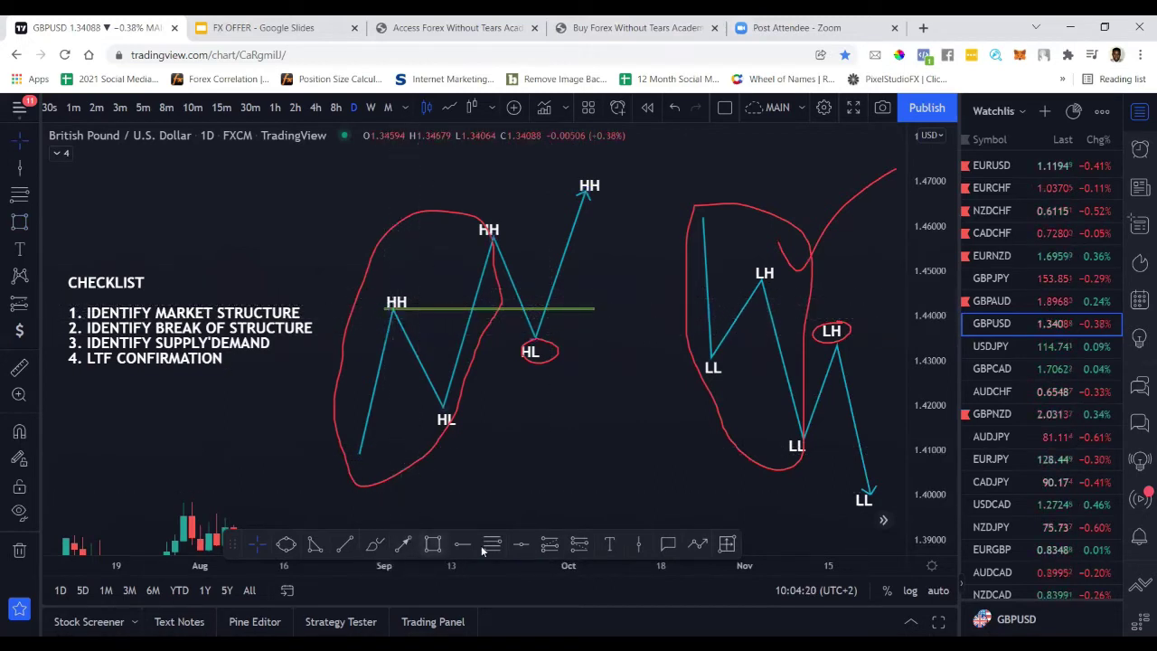
- Circle the first HH label with a red freehand oval
mouse_move(405, 276)
left_mouse_down()
mouse_move(359, 298)
mouse_move(388, 320)
mouse_move(413, 282)
left_mouse_up()
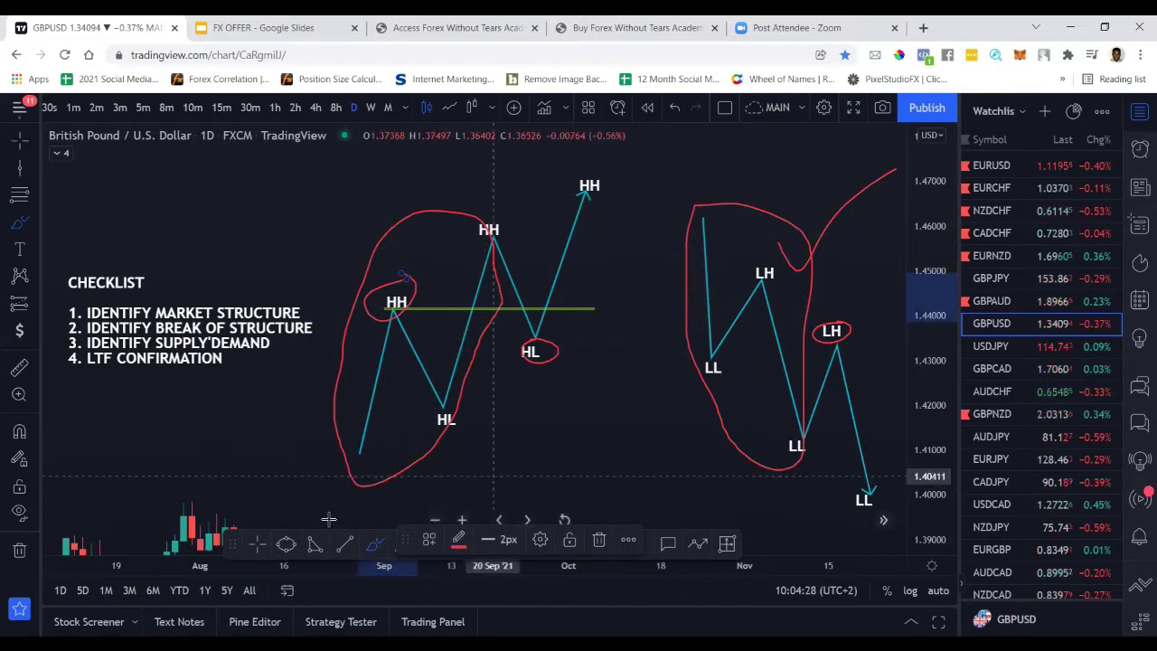
left_click(257, 545)
left_click(257, 545)
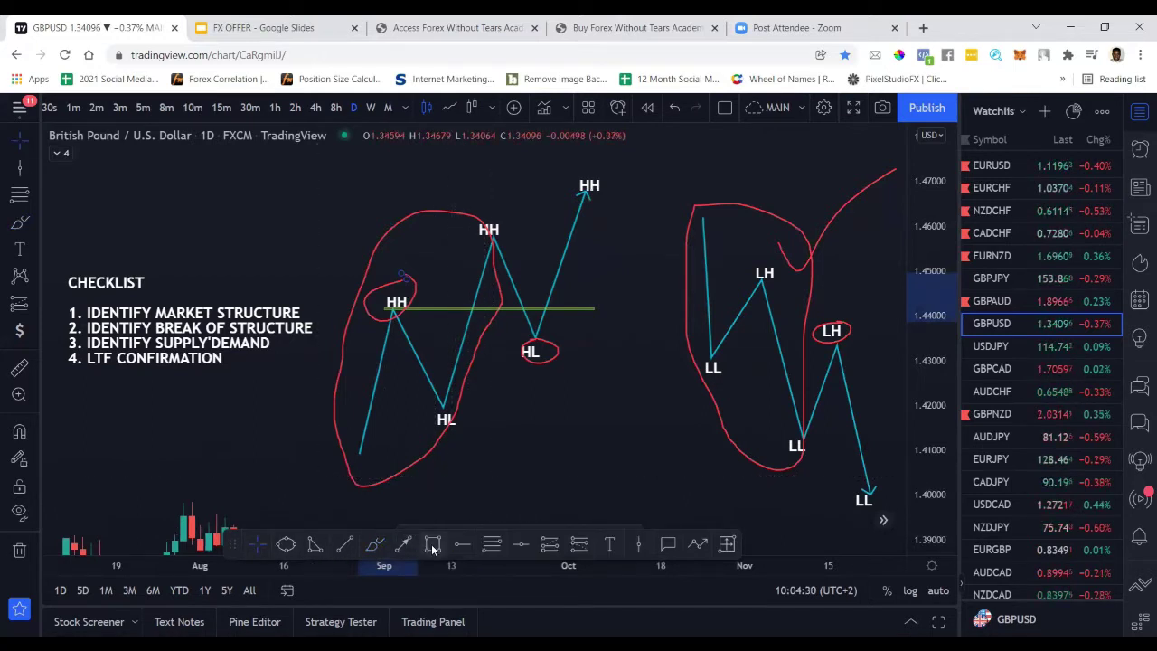
- Draw a thin green rectangle band at the first LL level and place a text label beside the green line
left_click(433, 545)
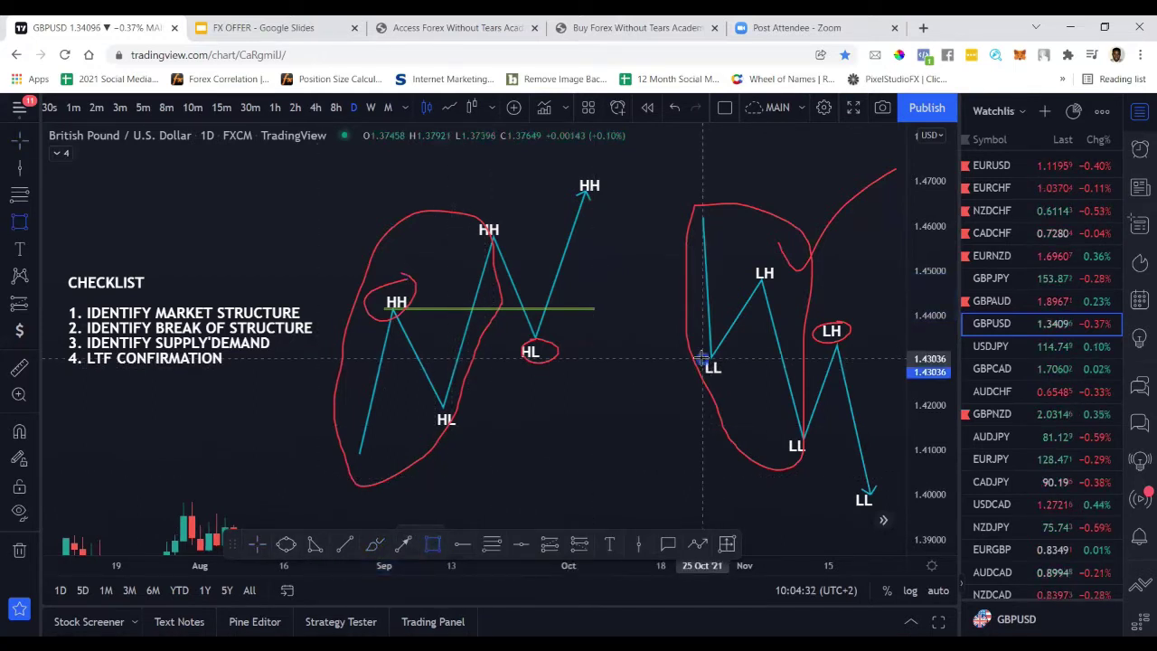
left_click_drag(707, 362, 886, 361)
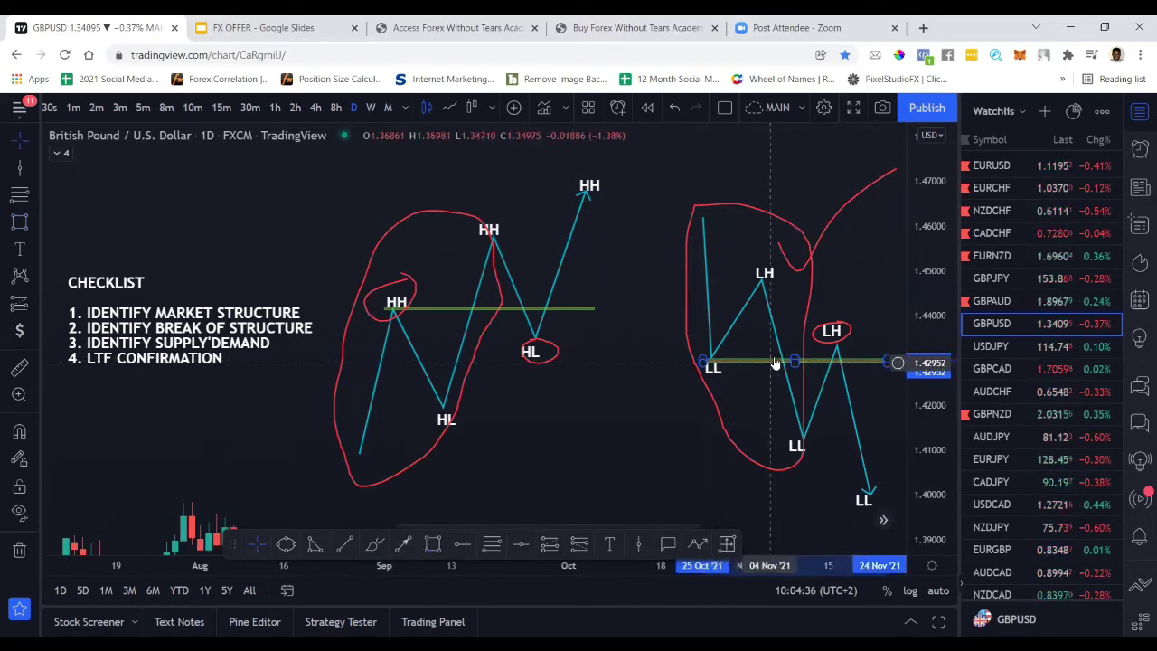
left_click(20, 247)
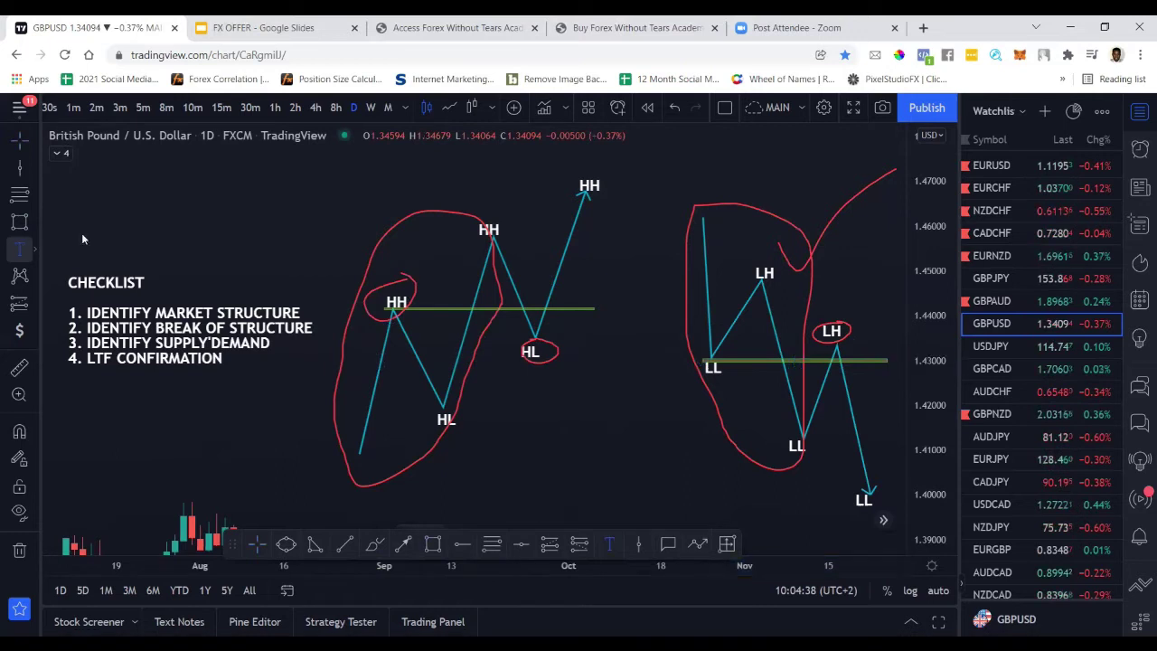
left_click(579, 296)
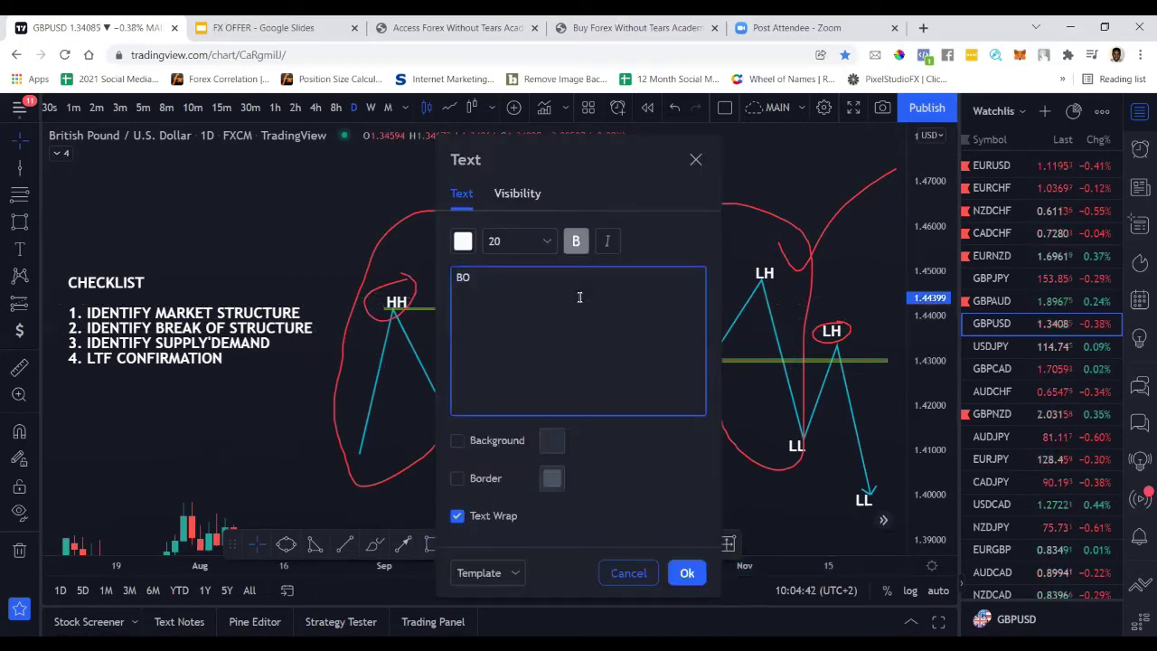
- Set the BOS label on the green line and delete the stray yellow rectangle
left_click(687, 572)
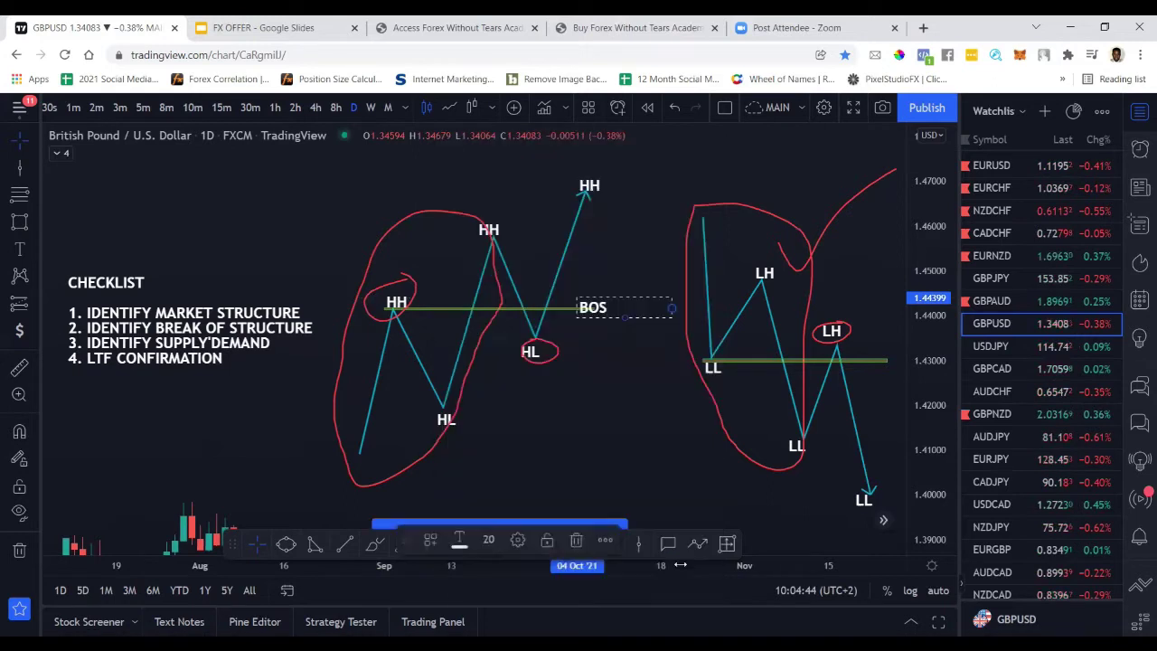
left_click_drag(603, 307, 853, 373)
left_click(595, 309)
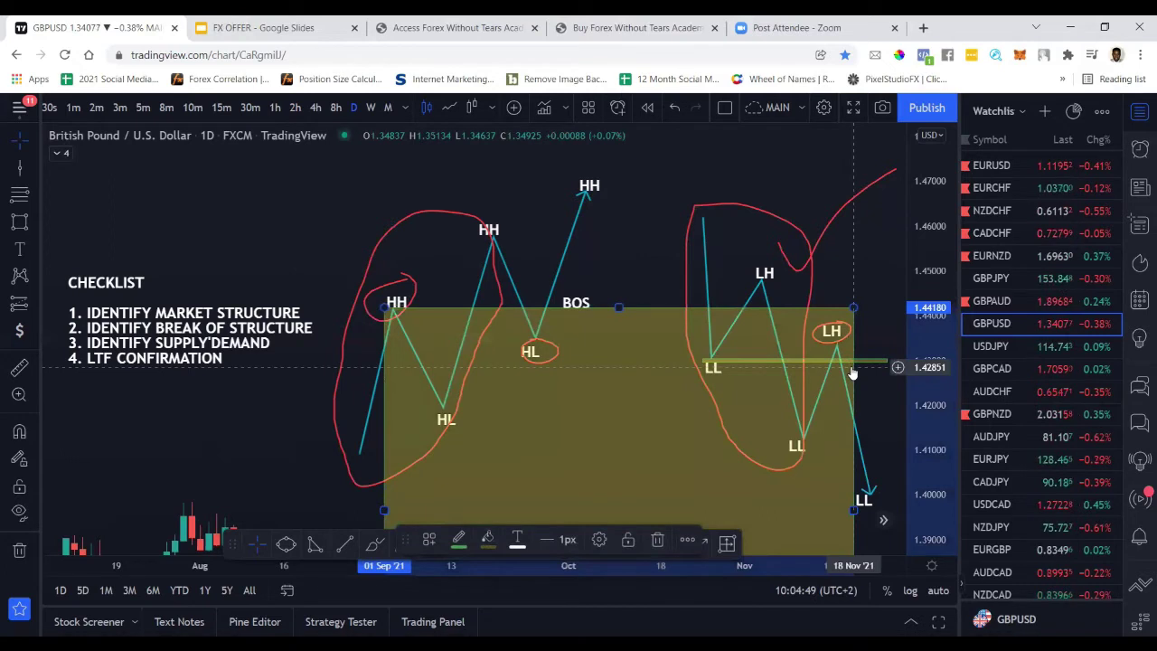
left_click(657, 539)
- Copy the BOS label onto the downtrend's LL green line, keeping the shaded zone removed
key("ctrl+z")
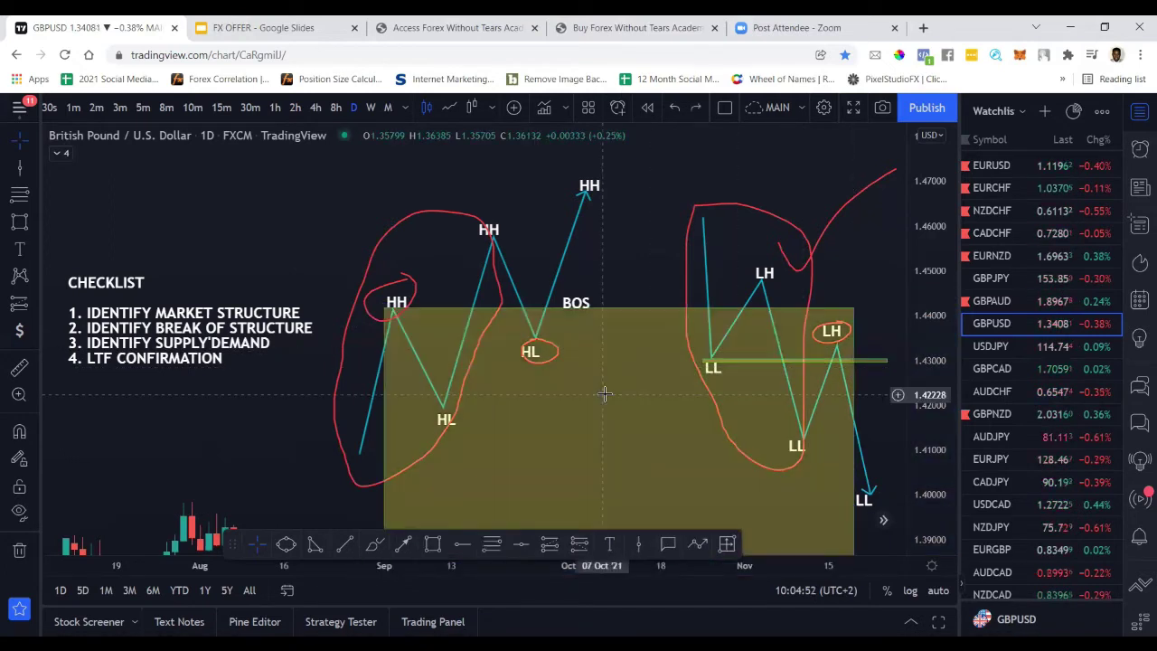
key("ctrl+z")
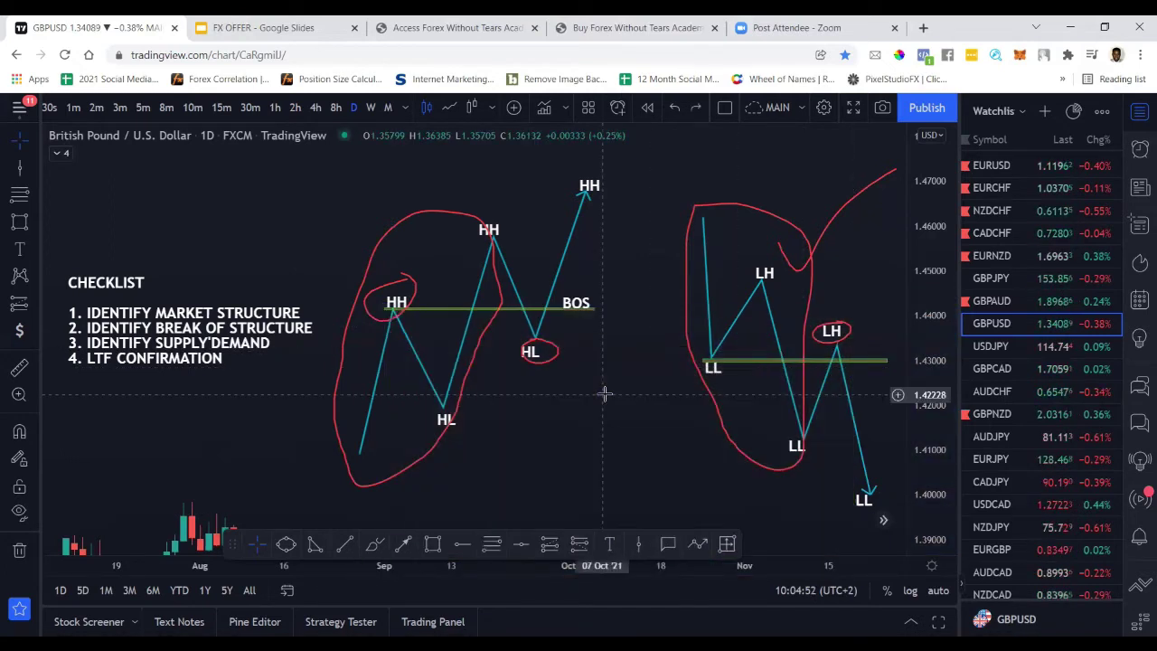
left_click(584, 301)
left_click_drag(584, 301, 889, 341)
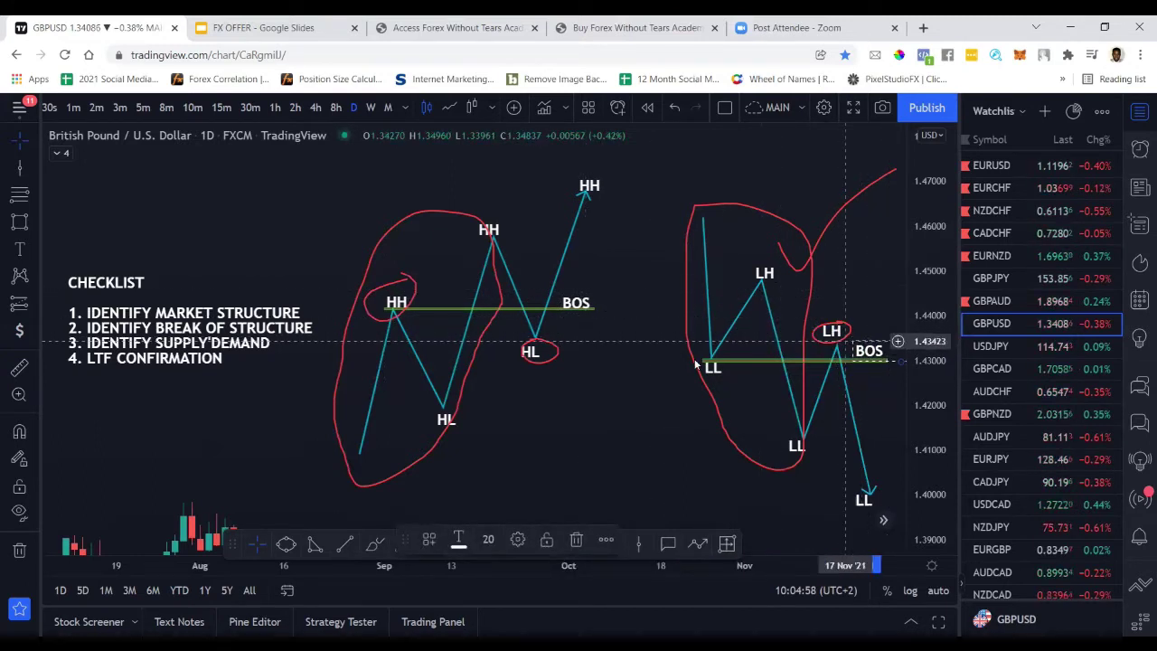
left_click(620, 401)
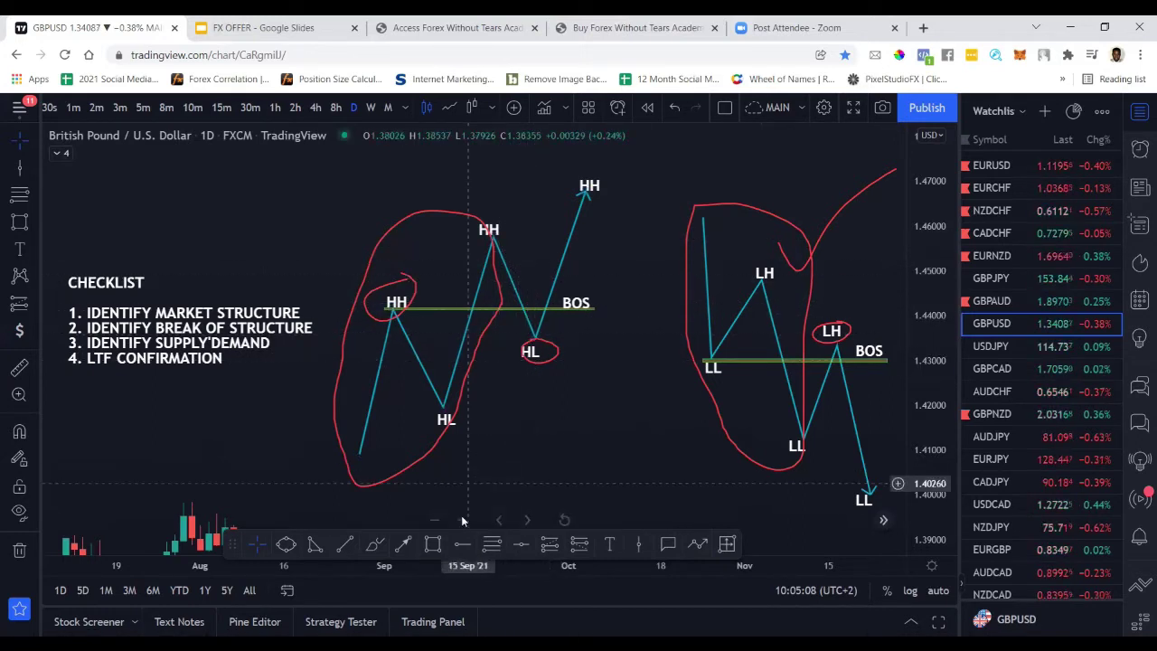
- Zoom in on the structure diagrams, nudge the HL label up-right, and recentre the chart
left_click(461, 520)
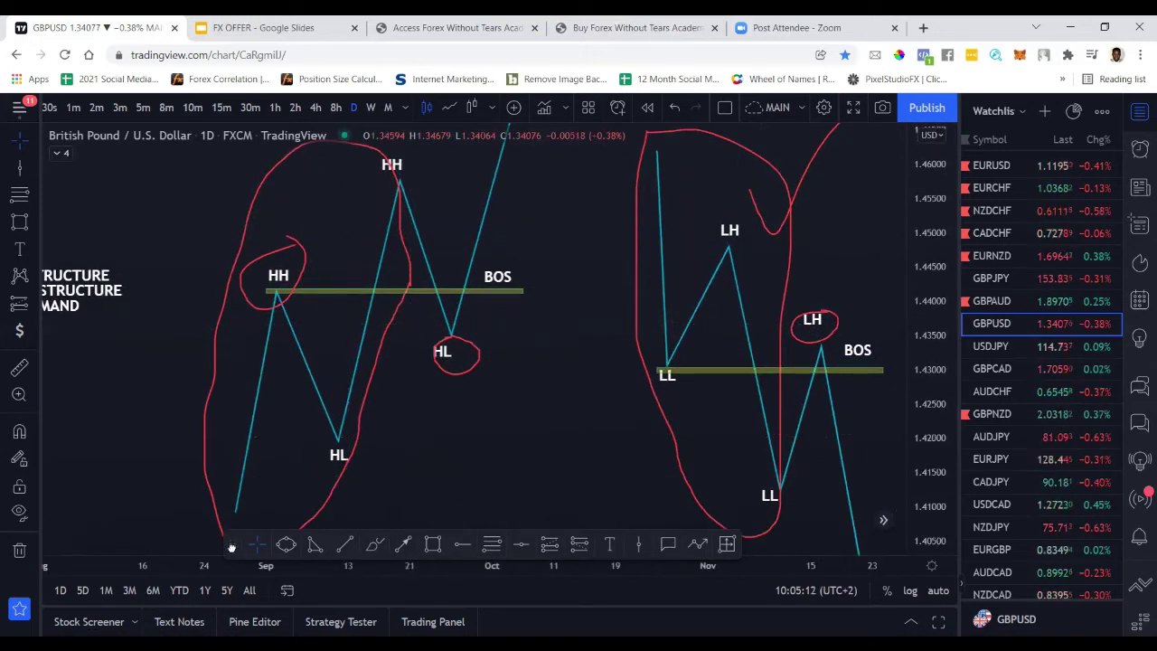
left_click_drag(232, 543, 245, 624)
mouse_move(415, 463)
left_mouse_down()
mouse_move(485, 466)
mouse_move(421, 454)
left_mouse_up()
left_click_drag(561, 411, 602, 430)
left_click(494, 313)
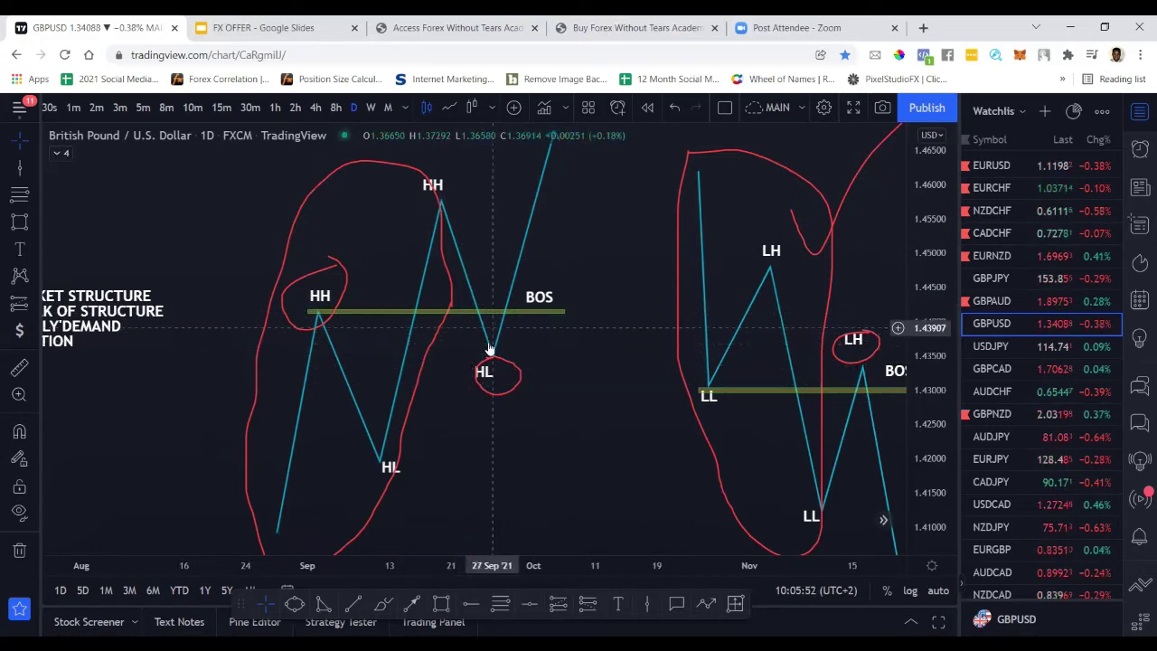
- Brush red strokes circling the HL pullback and curving up toward the BOS line
left_click(383, 601)
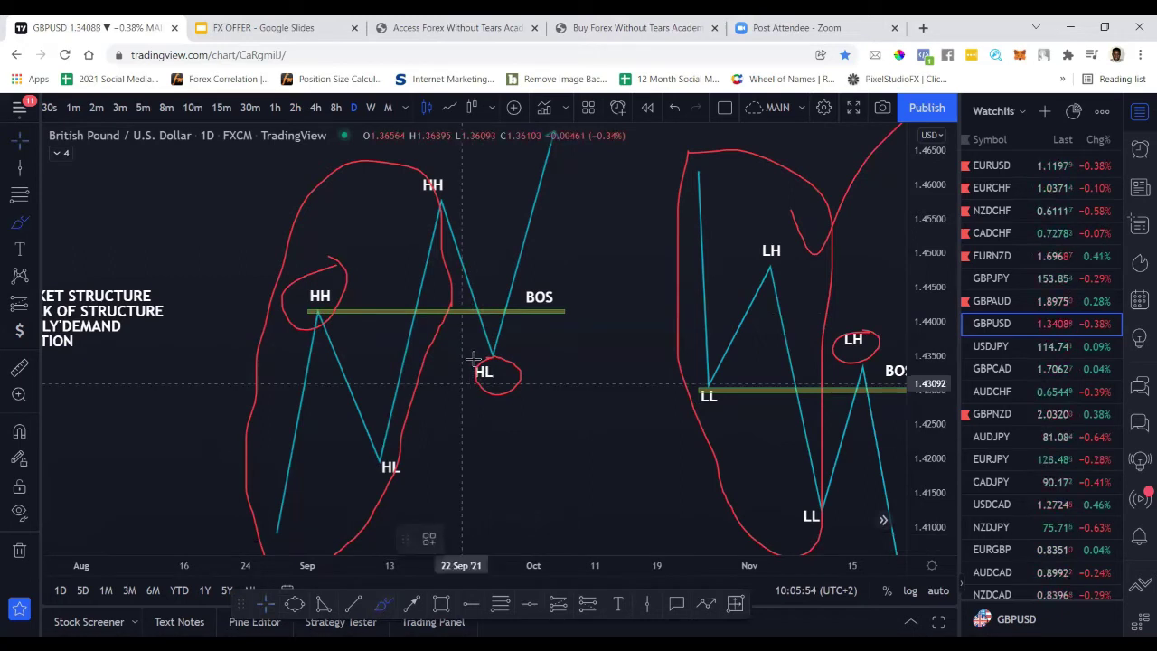
mouse_move(457, 327)
left_mouse_down()
mouse_move(529, 326)
mouse_move(514, 344)
mouse_move(449, 343)
left_mouse_up()
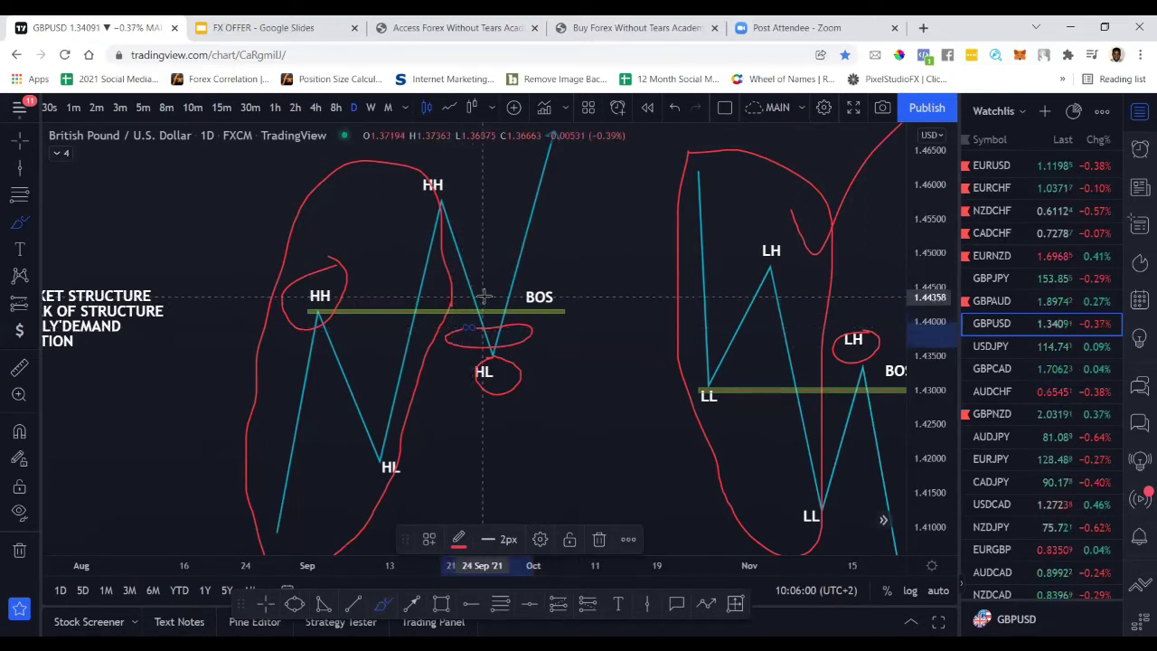
left_click_drag(484, 298, 506, 290)
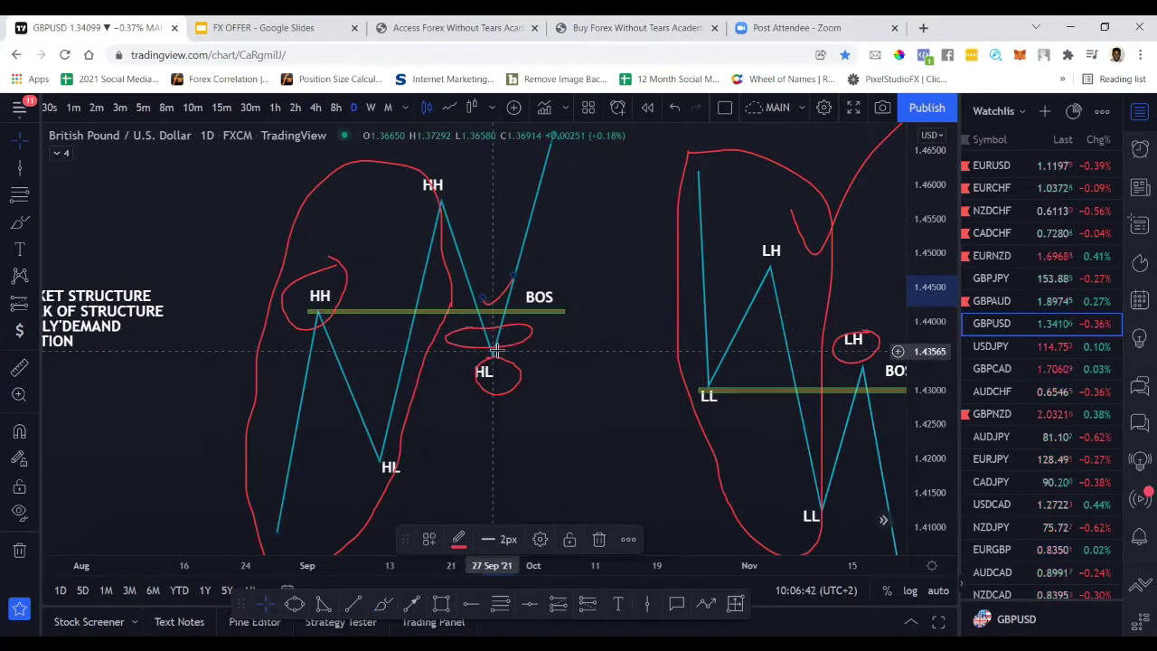
left_click(597, 397)
left_click_drag(724, 395, 494, 374)
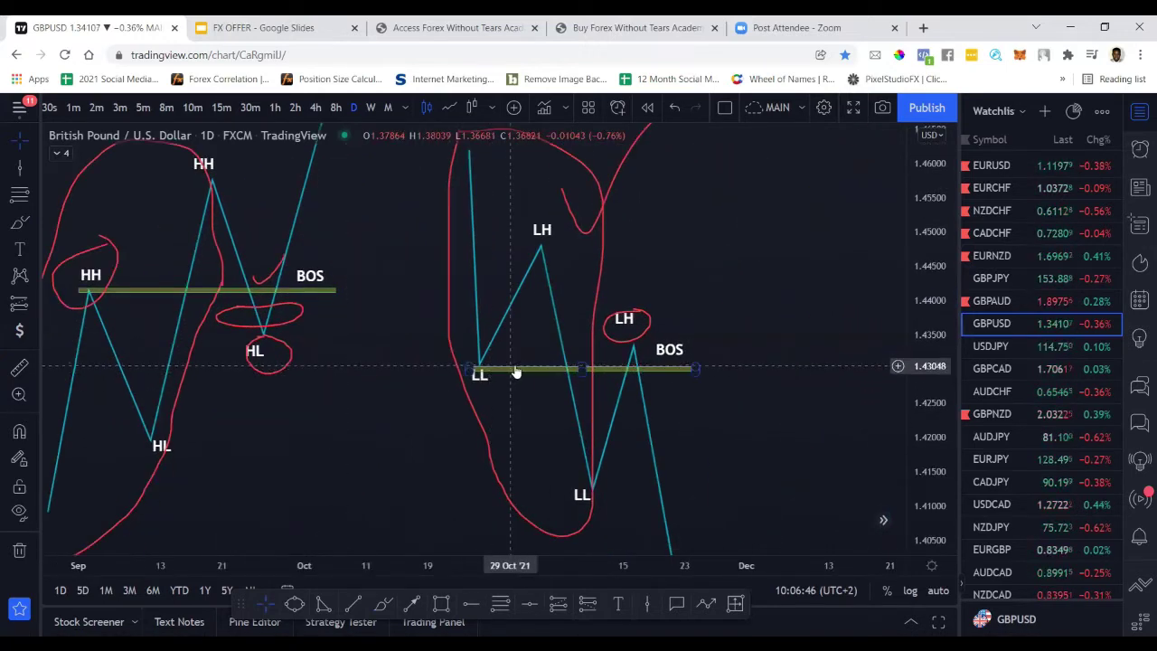
- Add a SELL text label just under the green BOS line after the LH
left_click(634, 342)
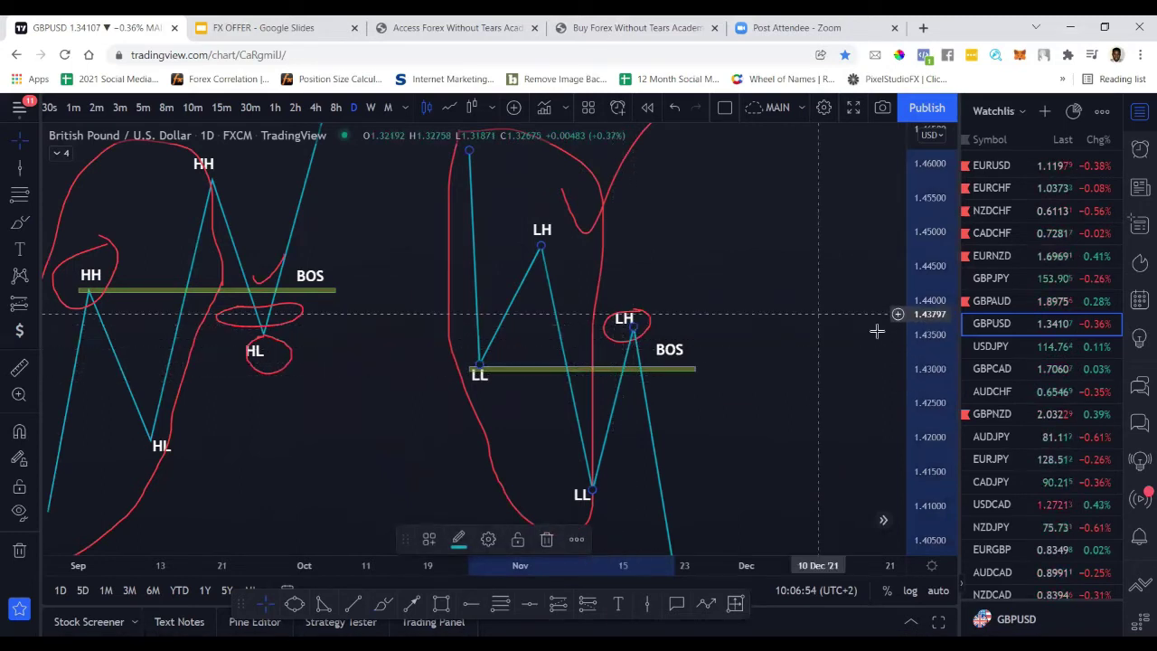
left_click_drag(916, 334, 915, 363)
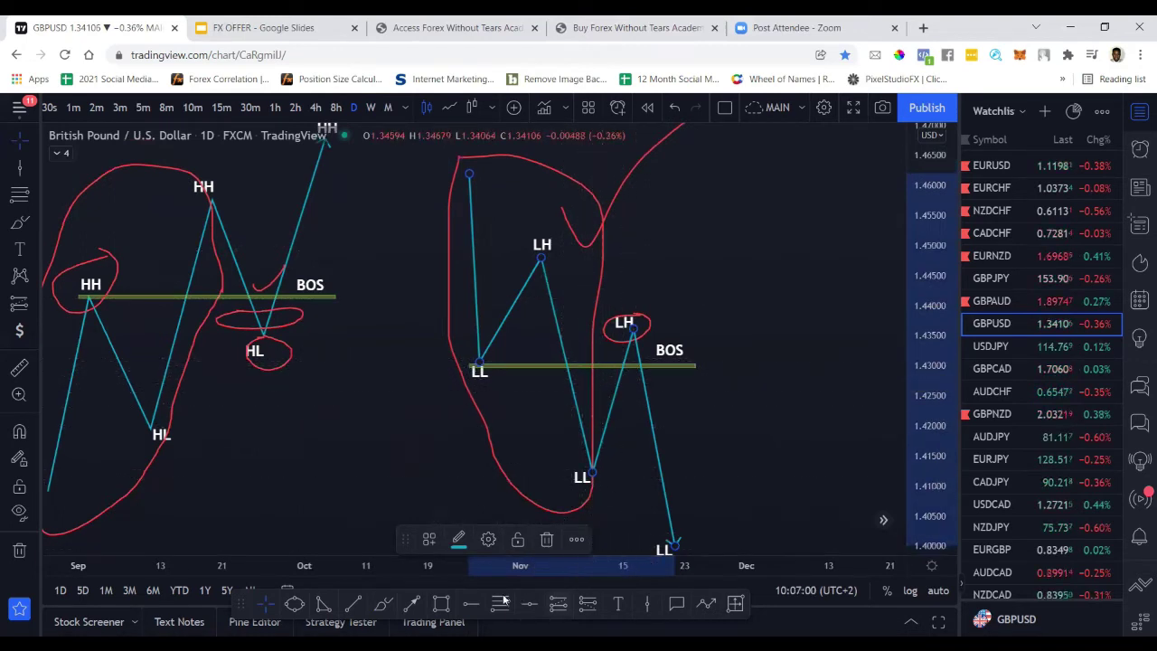
left_click(617, 602)
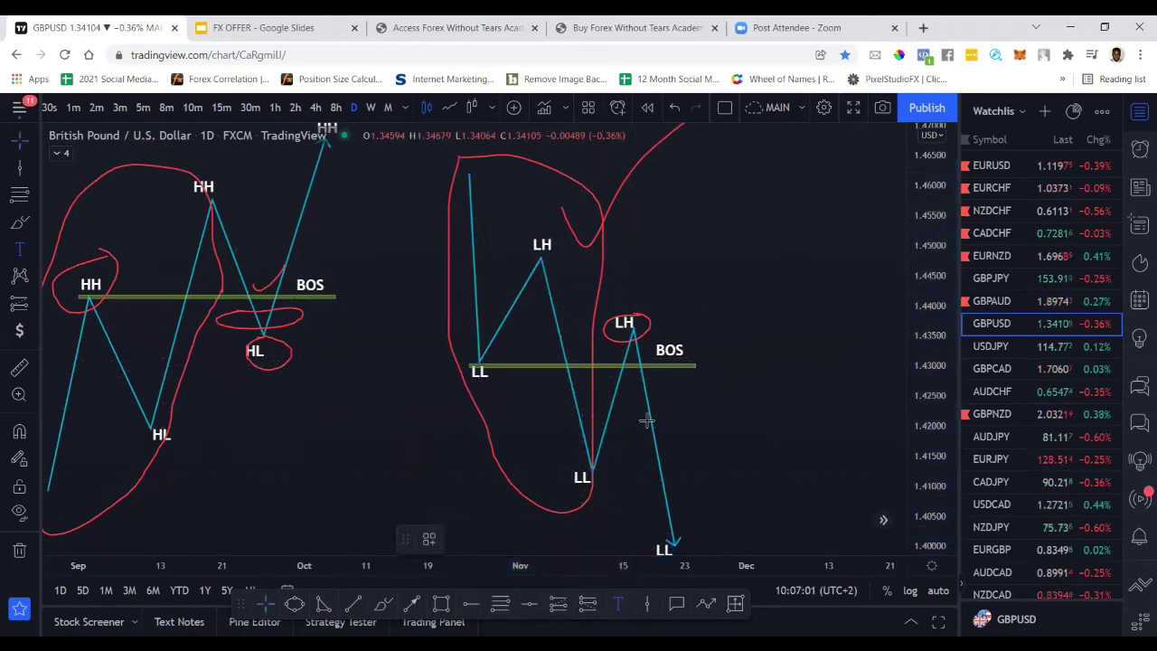
left_click(627, 373)
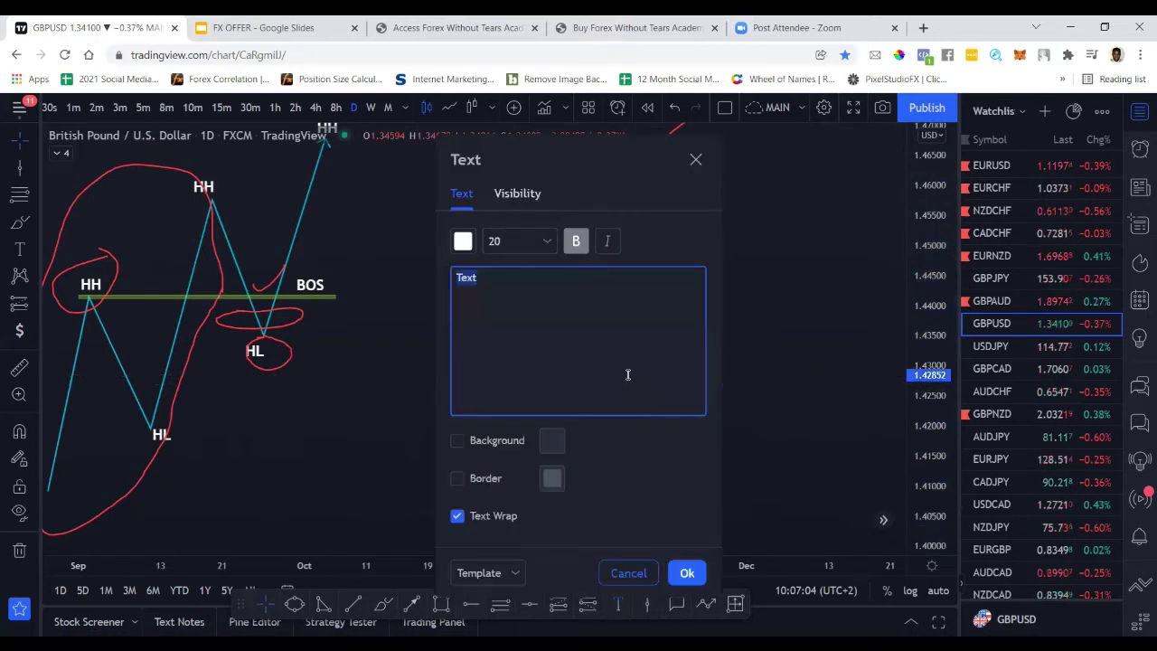
key("BackSpace")
type("EL")
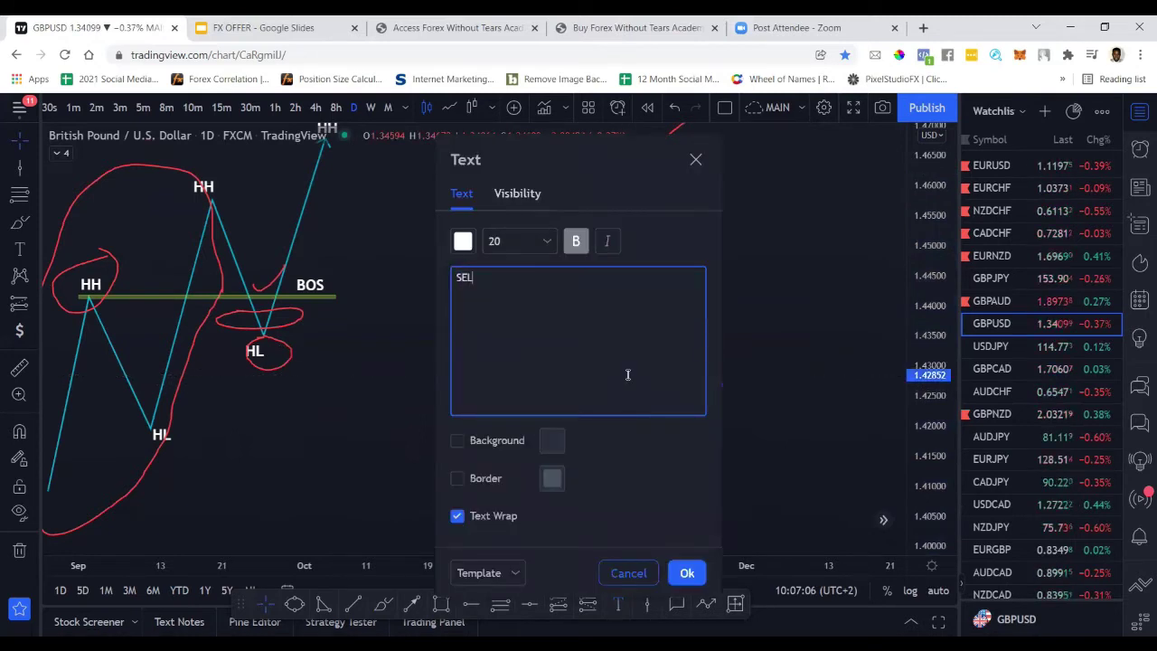
type("L")
left_click(687, 572)
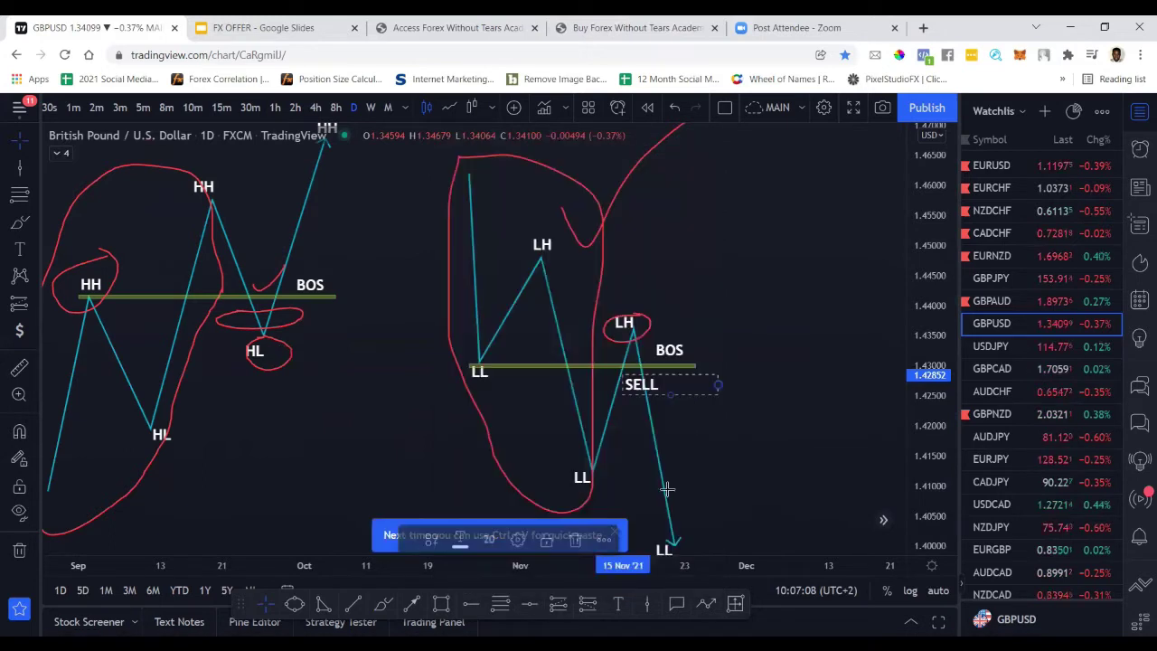
left_click_drag(644, 391, 644, 383)
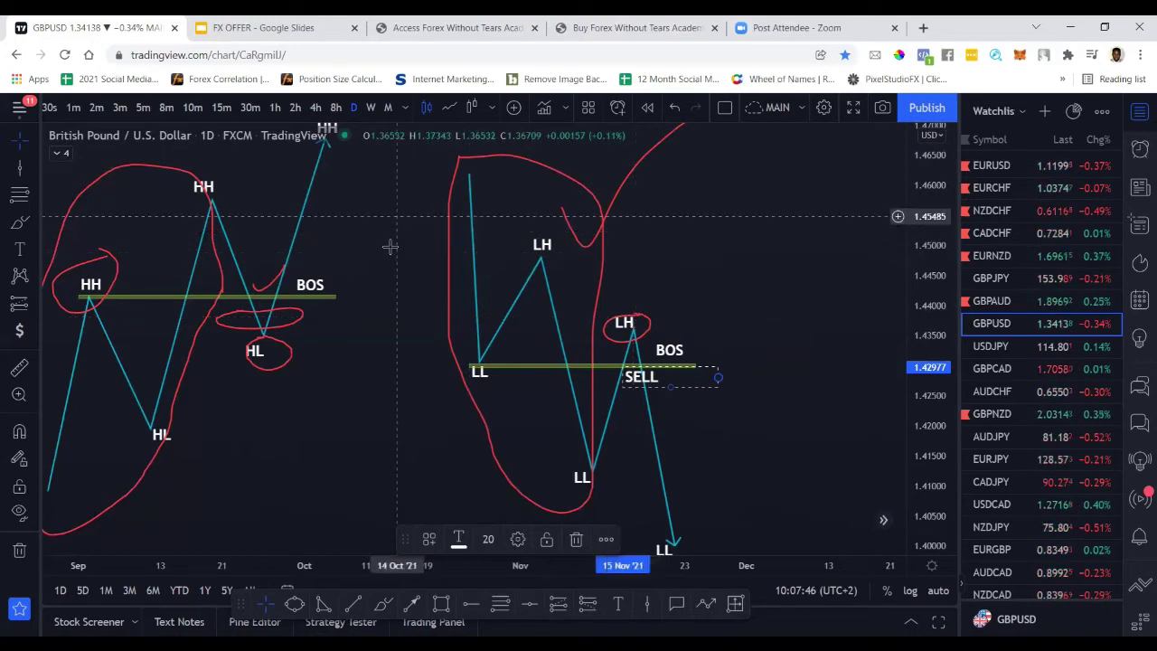
left_click_drag(410, 222, 520, 240)
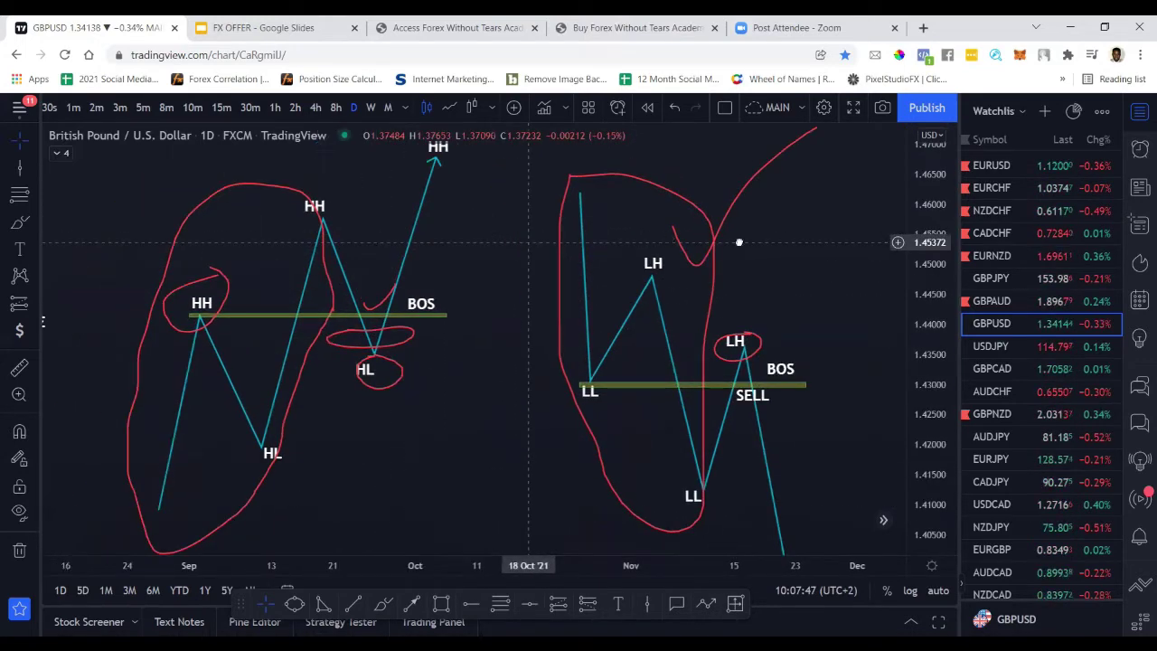
left_click_drag(277, 224, 576, 230)
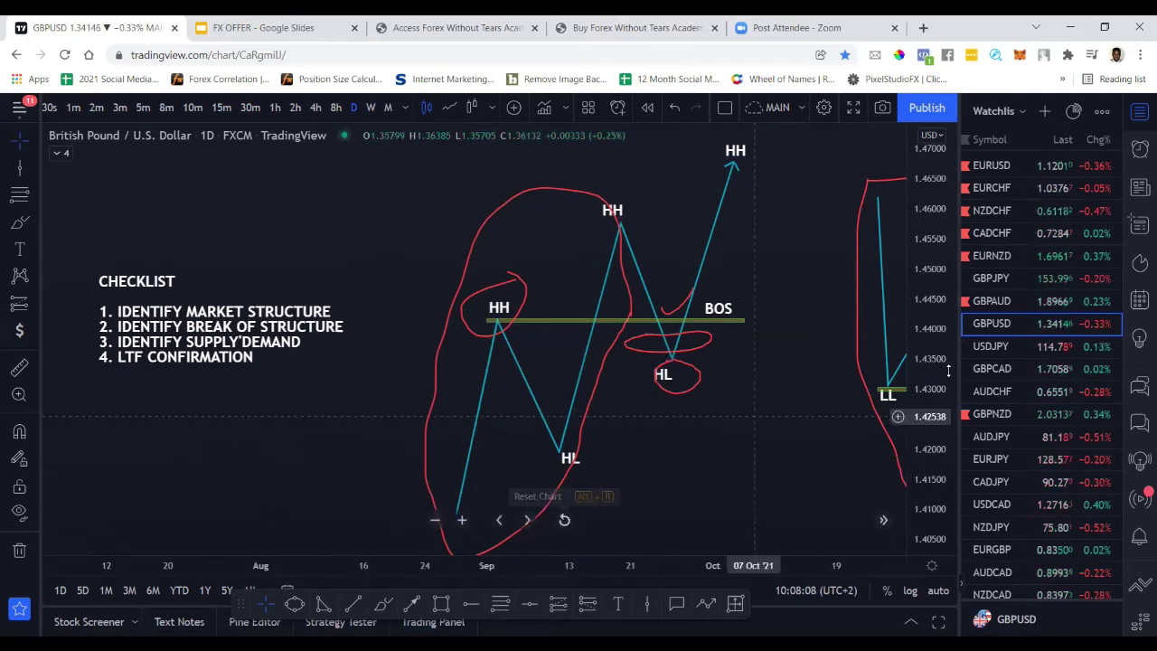
left_click_drag(928, 362, 821, 424)
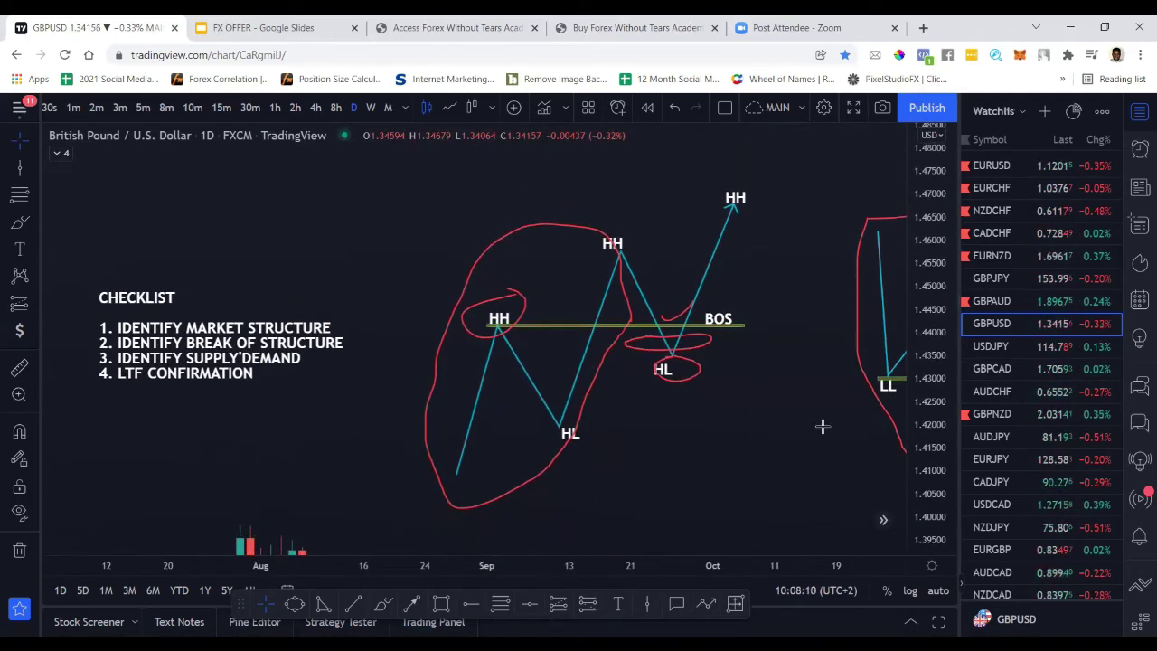
left_click_drag(671, 419, 531, 412)
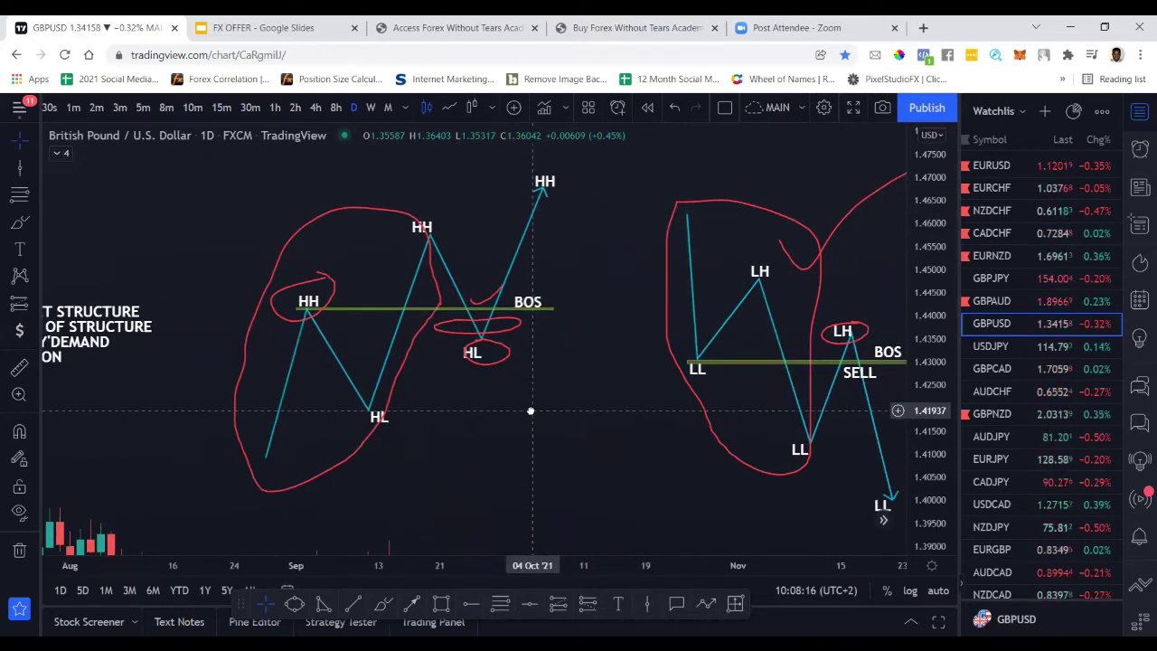
- Pan and compress the chart to show the full CHECKLIST with empty space above it
left_click_drag(531, 412, 674, 407)
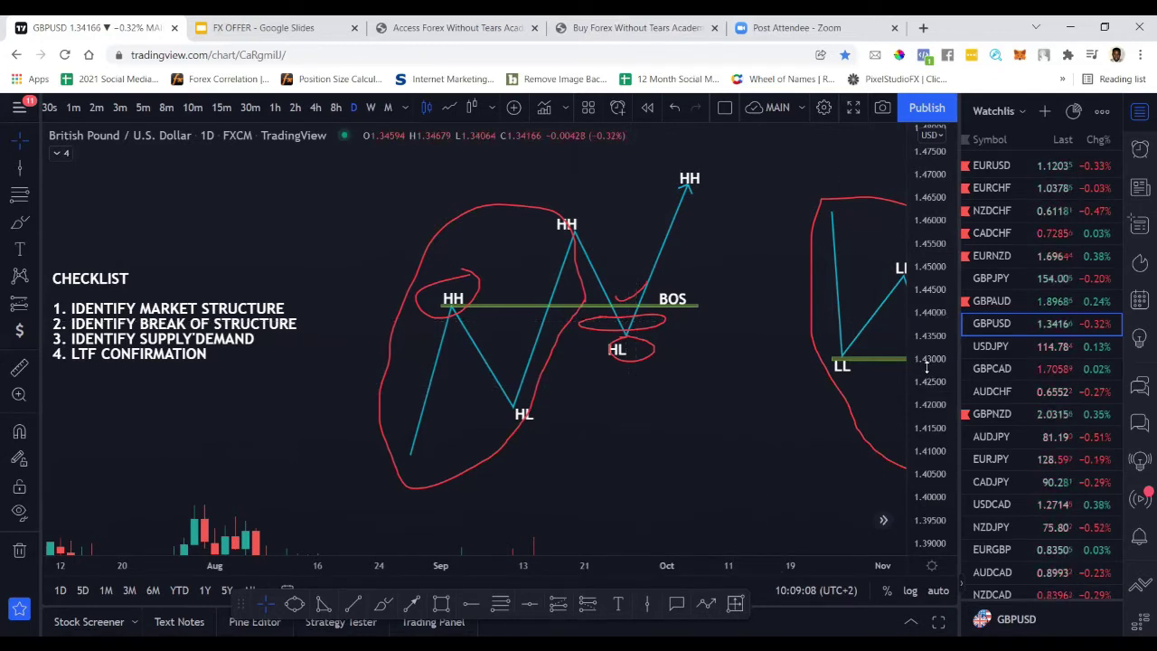
left_click_drag(926, 369, 927, 374)
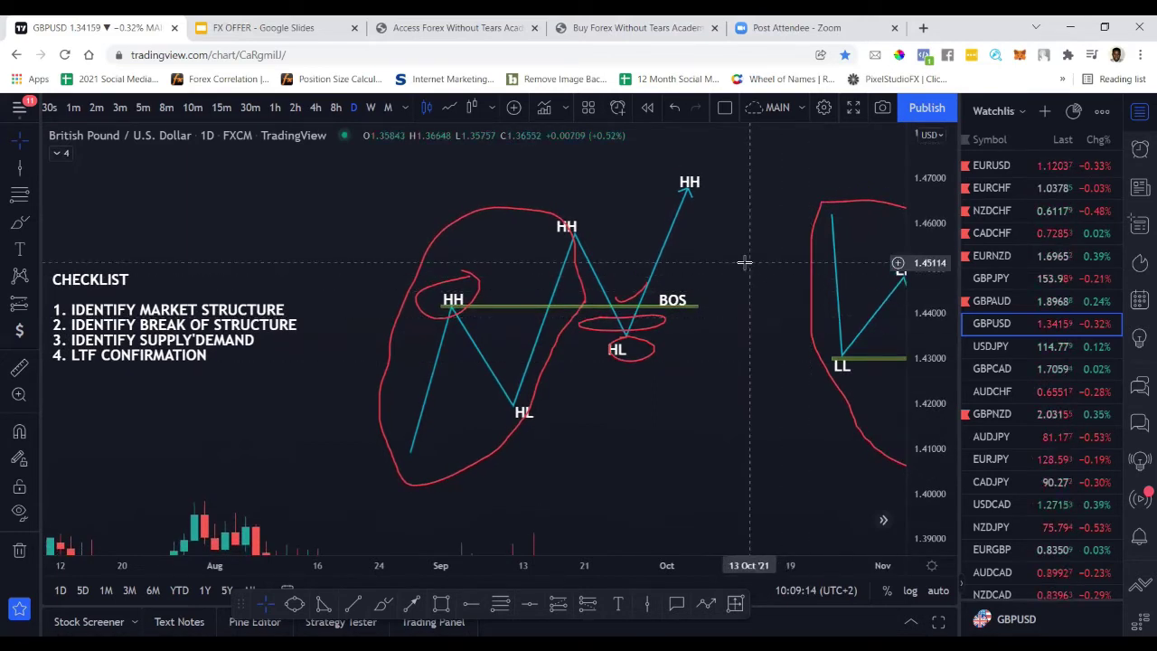
left_click_drag(754, 281, 753, 357)
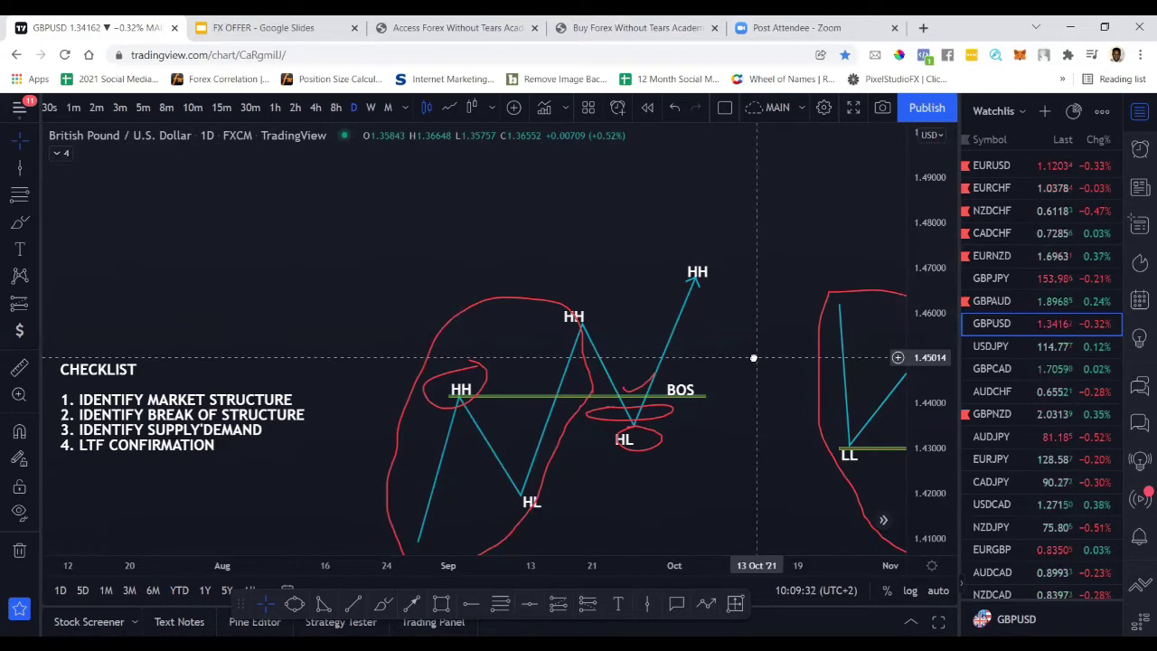
- Add a 'SWING CONTINUATION PATTERN' text label above the checklist, widened onto two lines
left_click(20, 249)
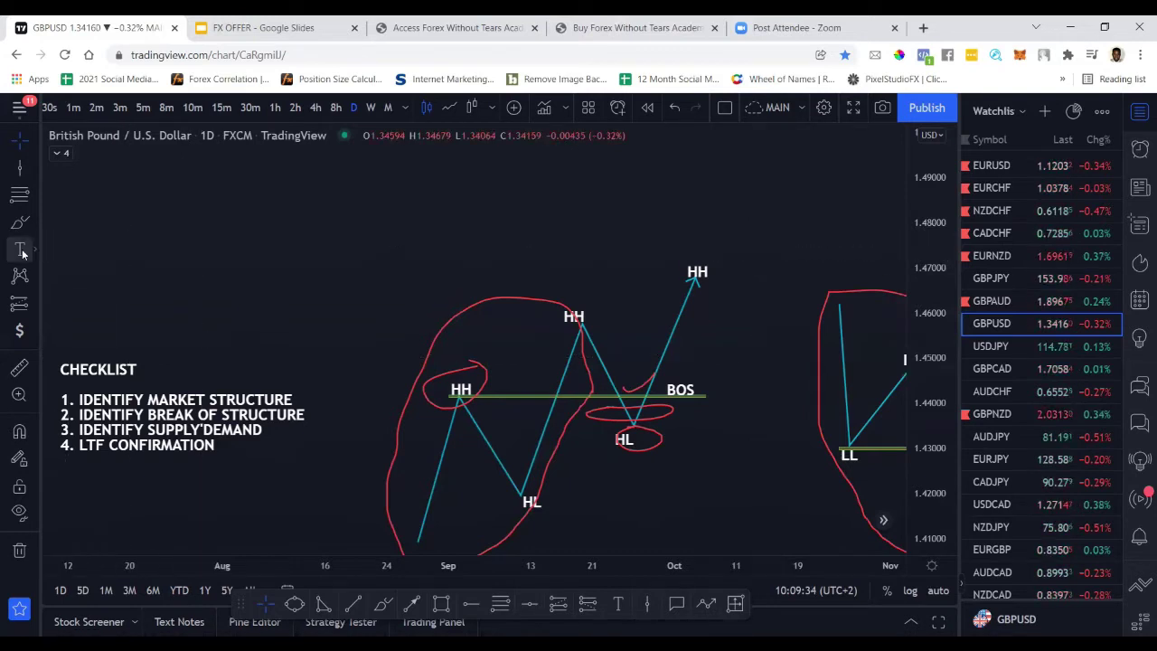
left_click(188, 216)
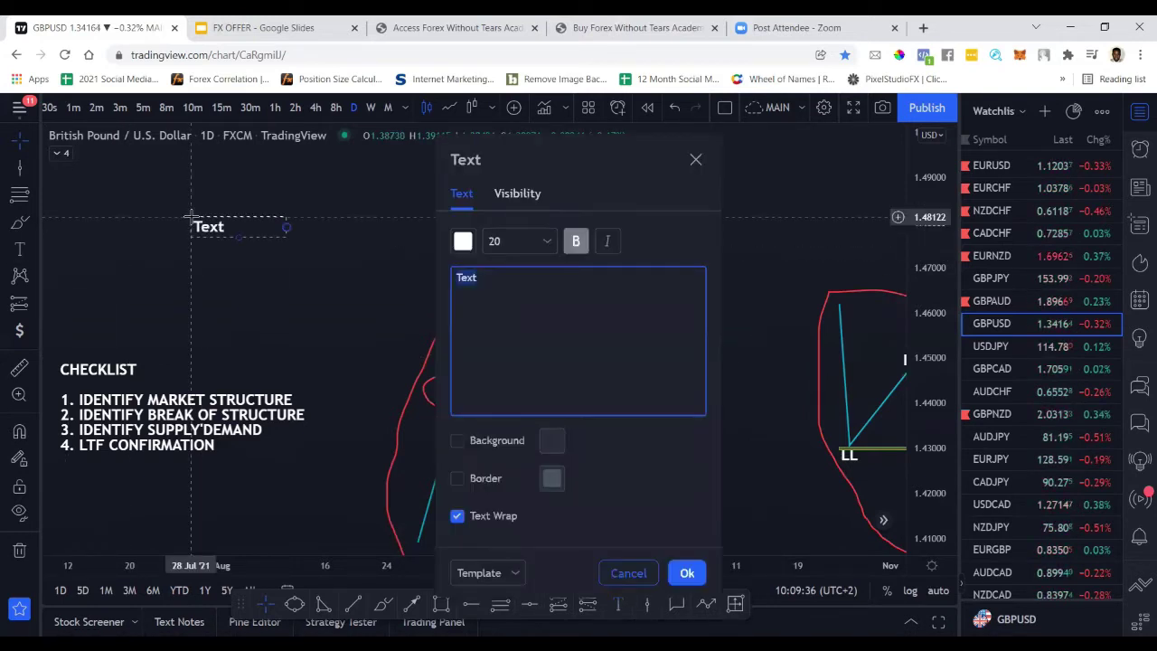
type("SWING")
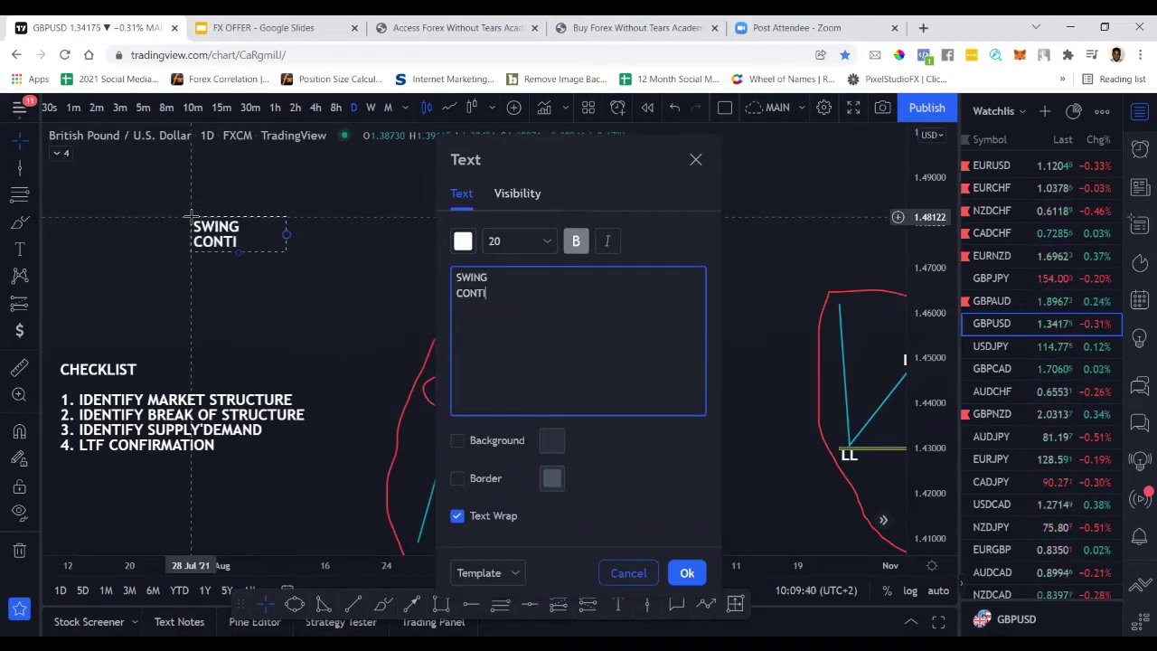
type("ION")
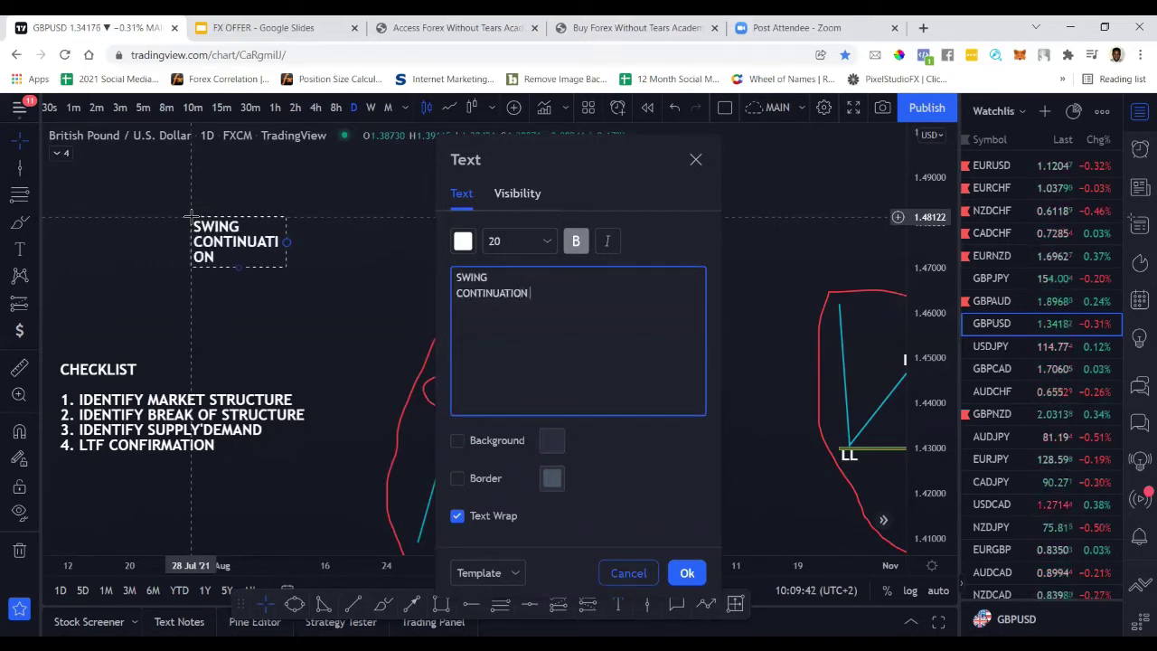
type(" PATTERN")
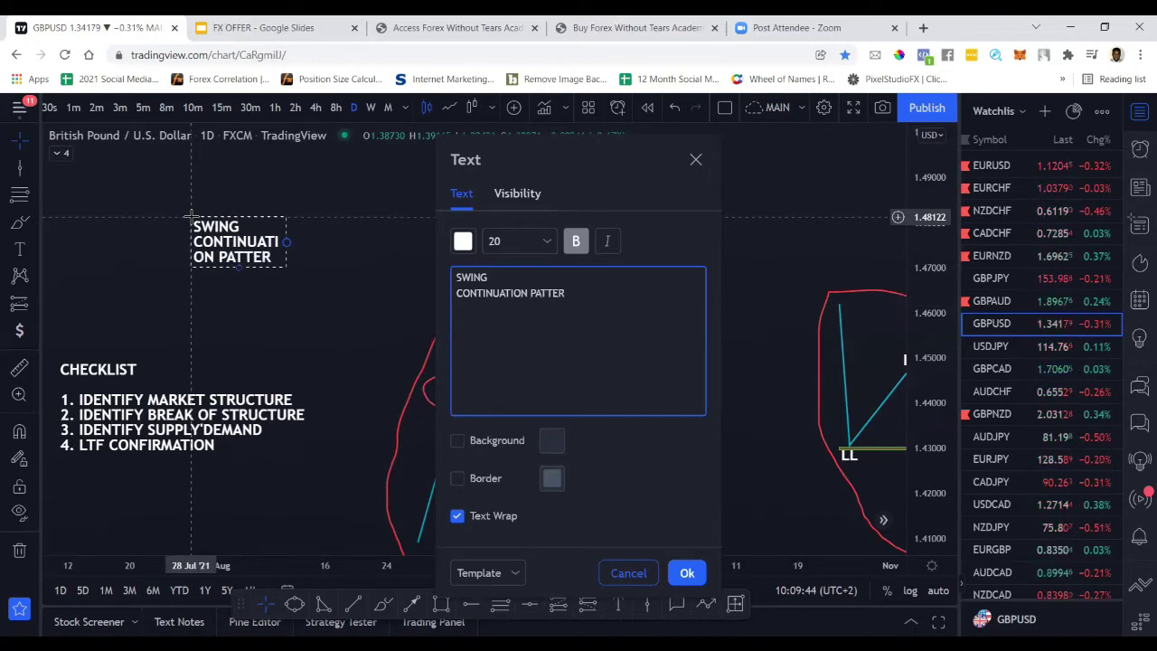
left_click(687, 573)
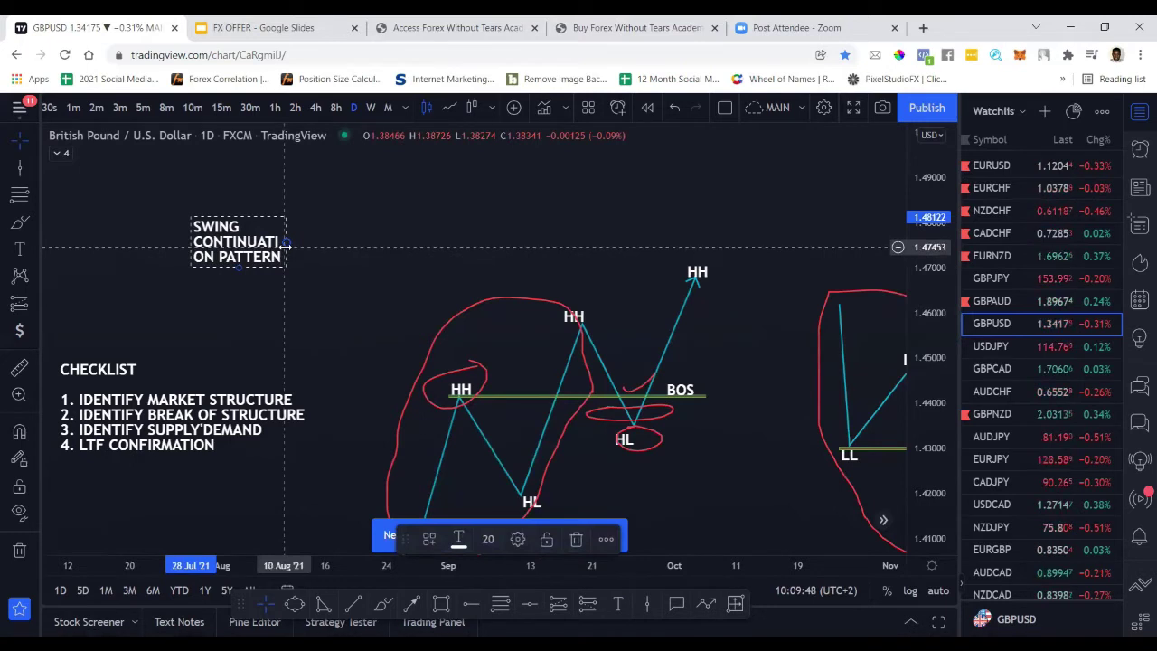
left_click_drag(328, 254, 383, 254)
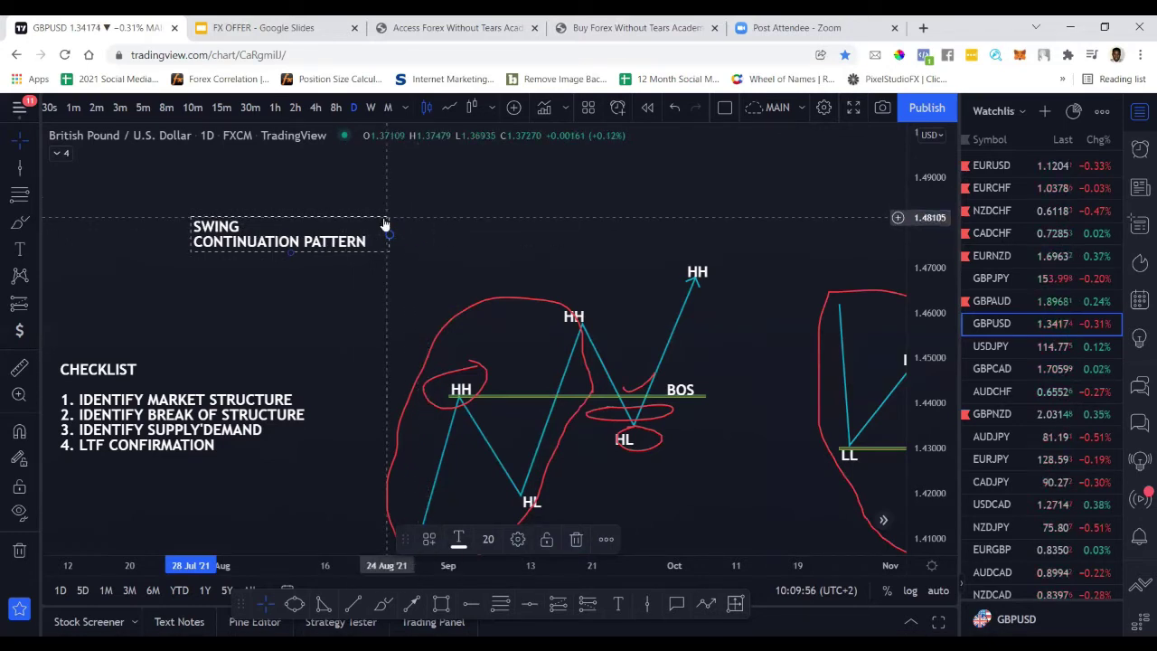
- Move the SWING CONTINUATION PATTERN title above the swing and pan to the LH/BOS/SELL sketch
left_click_drag(381, 225, 566, 191)
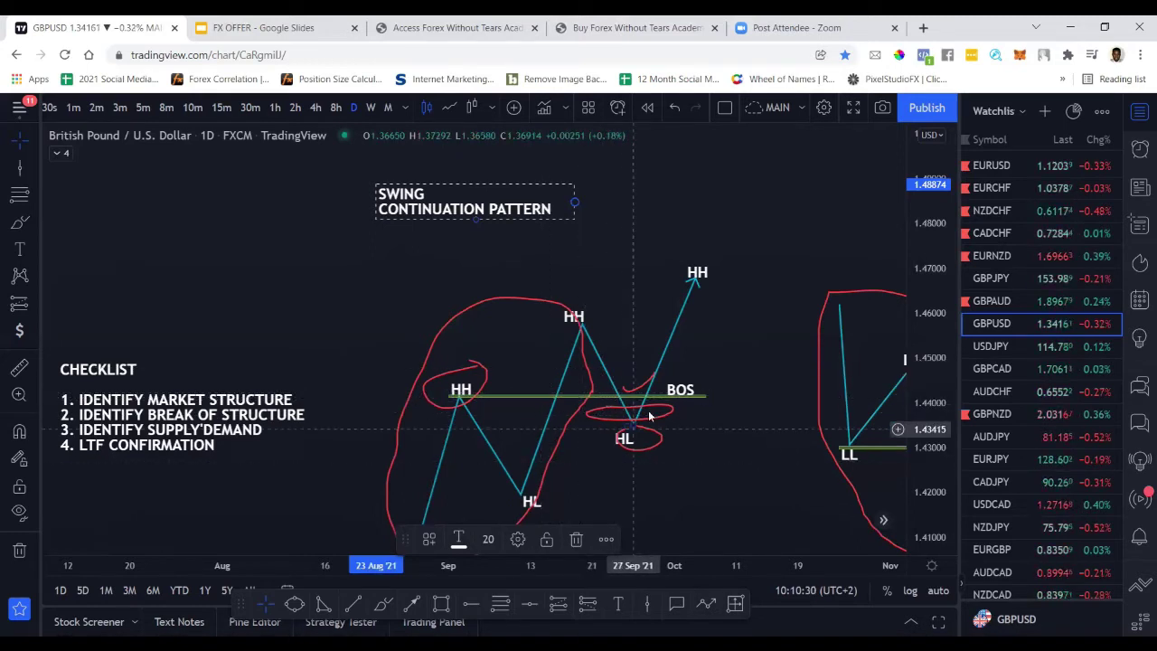
left_click_drag(675, 344, 620, 351)
scroll(620, 351, "right", 5)
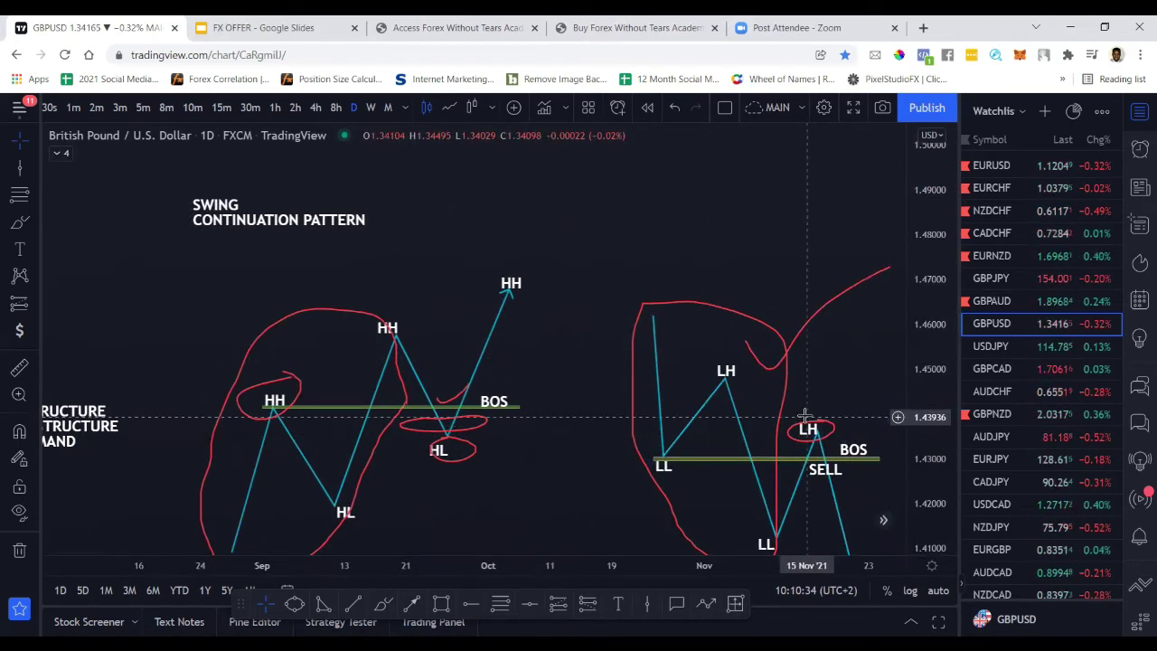
- Brush a small red circle with two lines left of the LH, plus a red loop around the HL
left_click(383, 603)
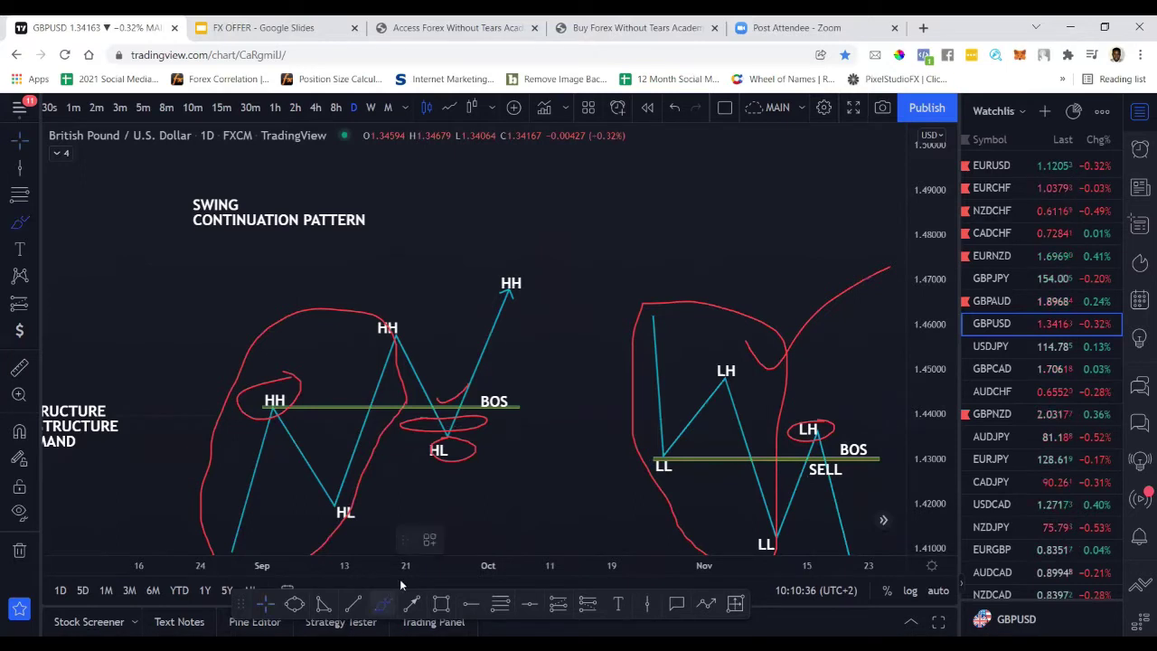
mouse_move(747, 416)
left_mouse_down()
mouse_move(732, 435)
mouse_move(749, 439)
left_mouse_up()
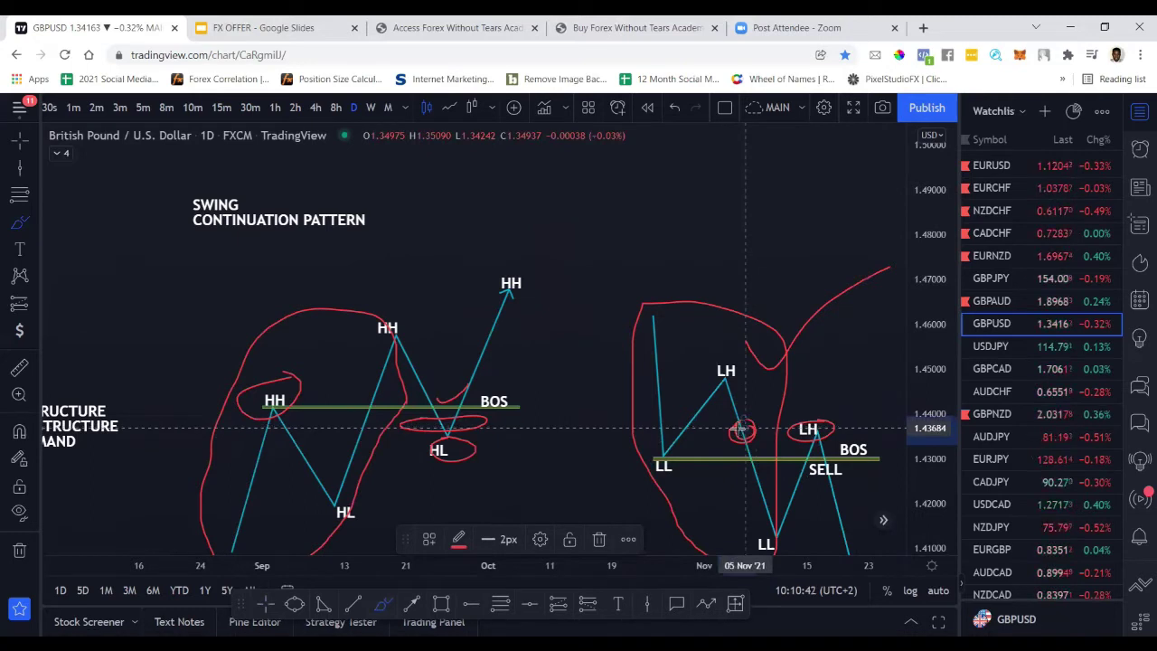
left_click_drag(741, 427, 843, 420)
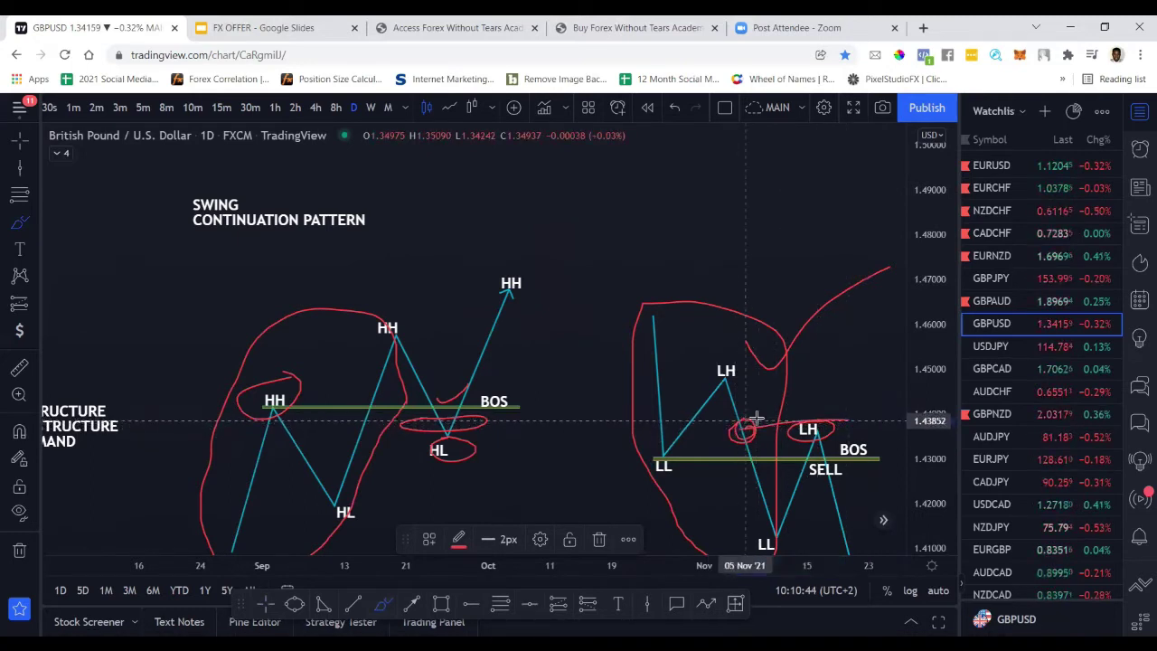
left_click_drag(756, 417, 862, 408)
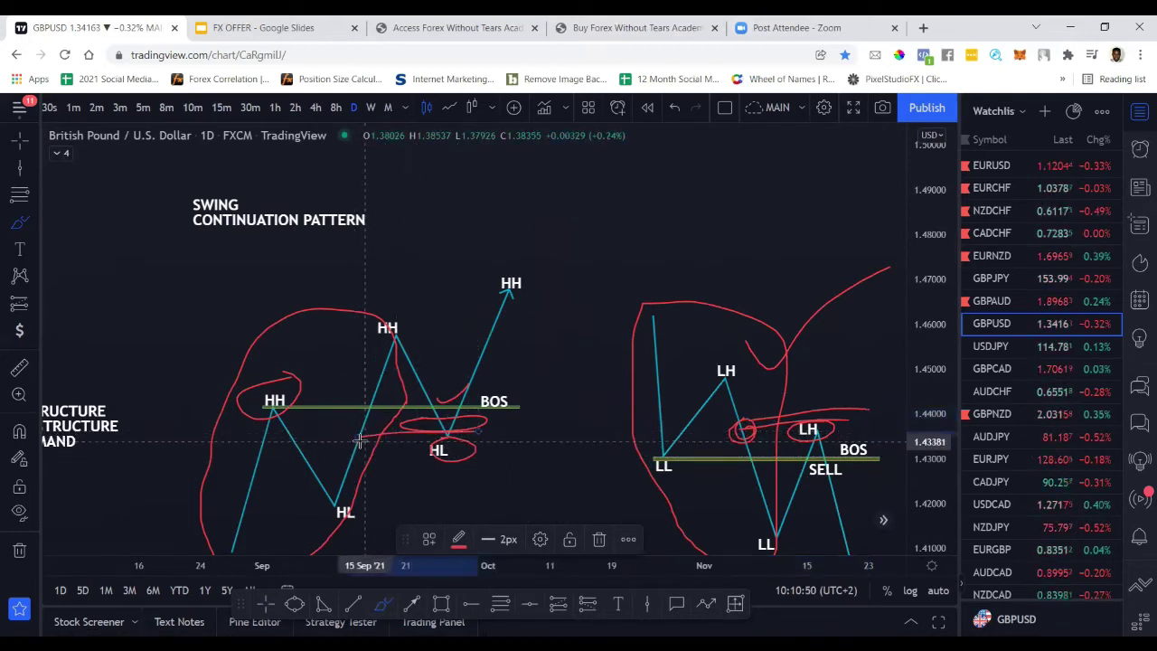
mouse_move(355, 440)
left_mouse_down()
mouse_move(482, 435)
mouse_move(436, 435)
left_mouse_up()
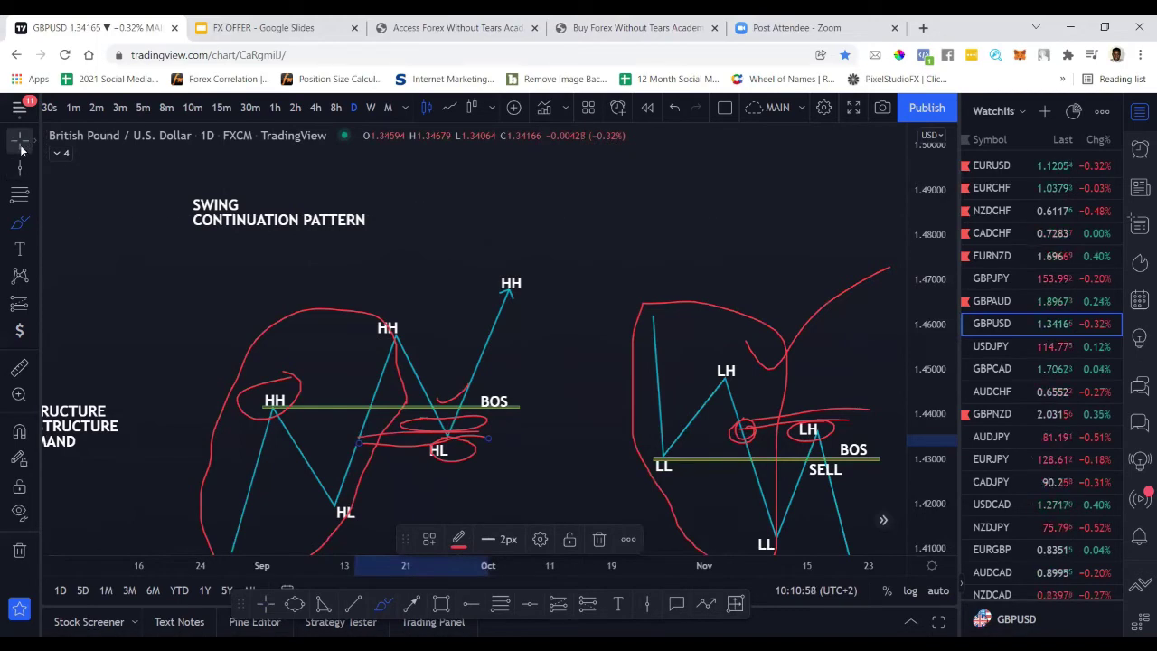
- Pan the chart right and down to expose empty space above the swing drawings
mouse_move(561, 323)
left_mouse_down()
mouse_move(716, 401)
mouse_move(821, 515)
left_mouse_up()
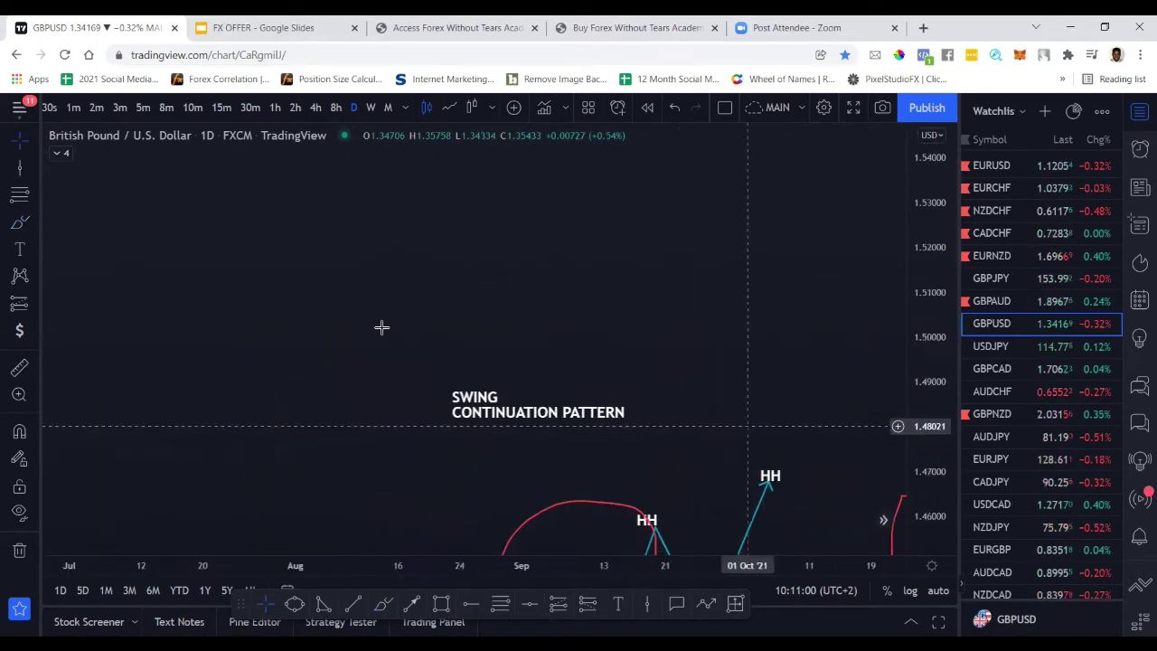
- Place a bold DEMAND text label in the empty upper-left chart area
left_click(441, 603)
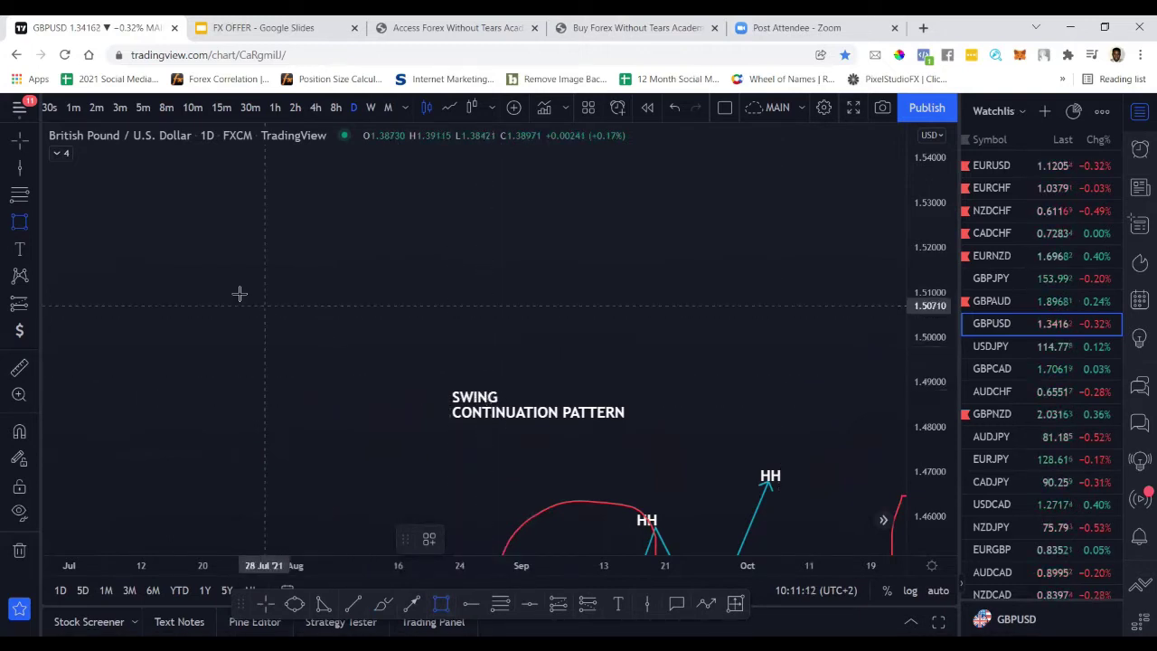
left_click(18, 251)
left_click(160, 259)
type("DEMAND")
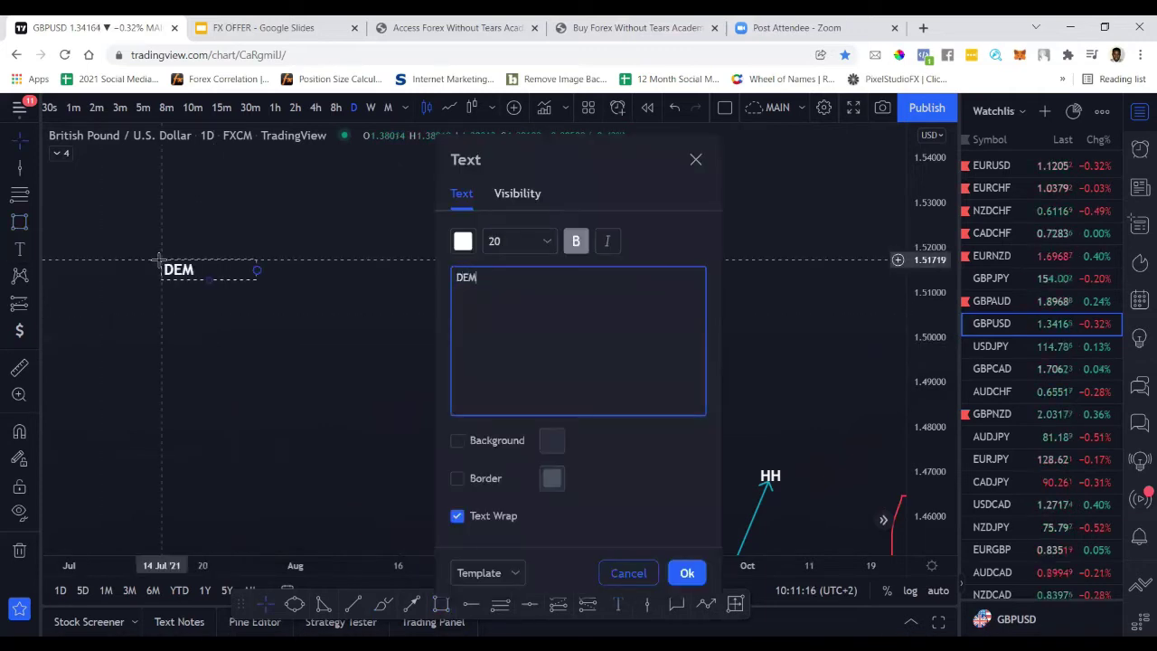
left_click(699, 578)
left_click_drag(227, 277, 225, 248)
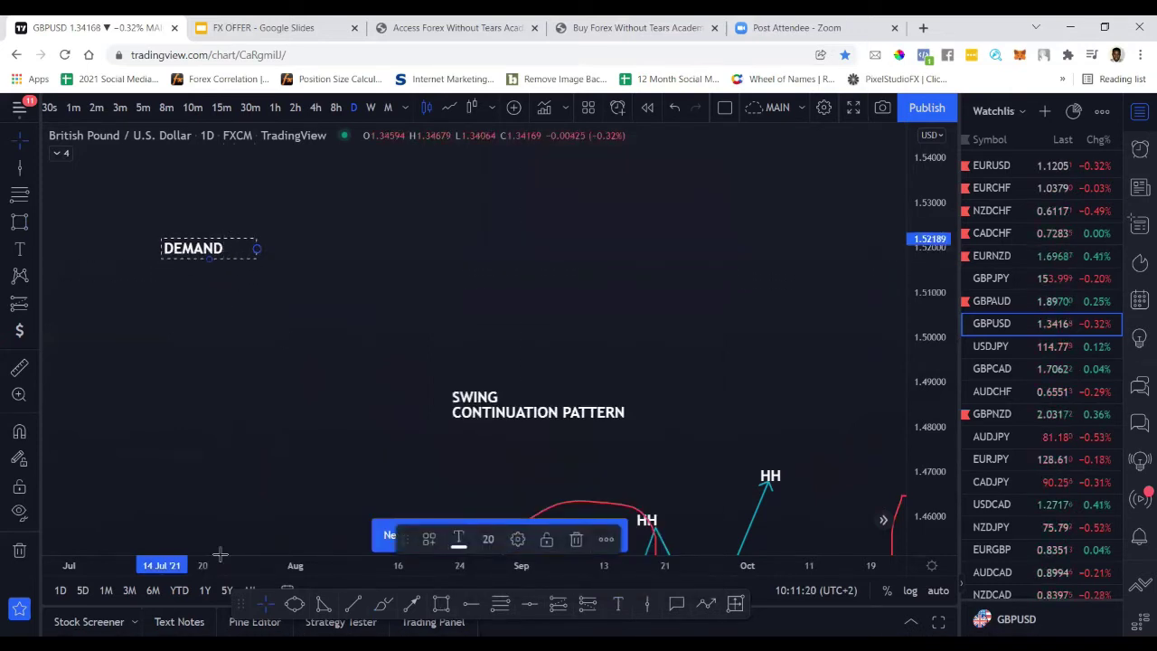
- Draw a tall red-filled candle box below DEMAND and a small base box beside it
left_click(444, 585)
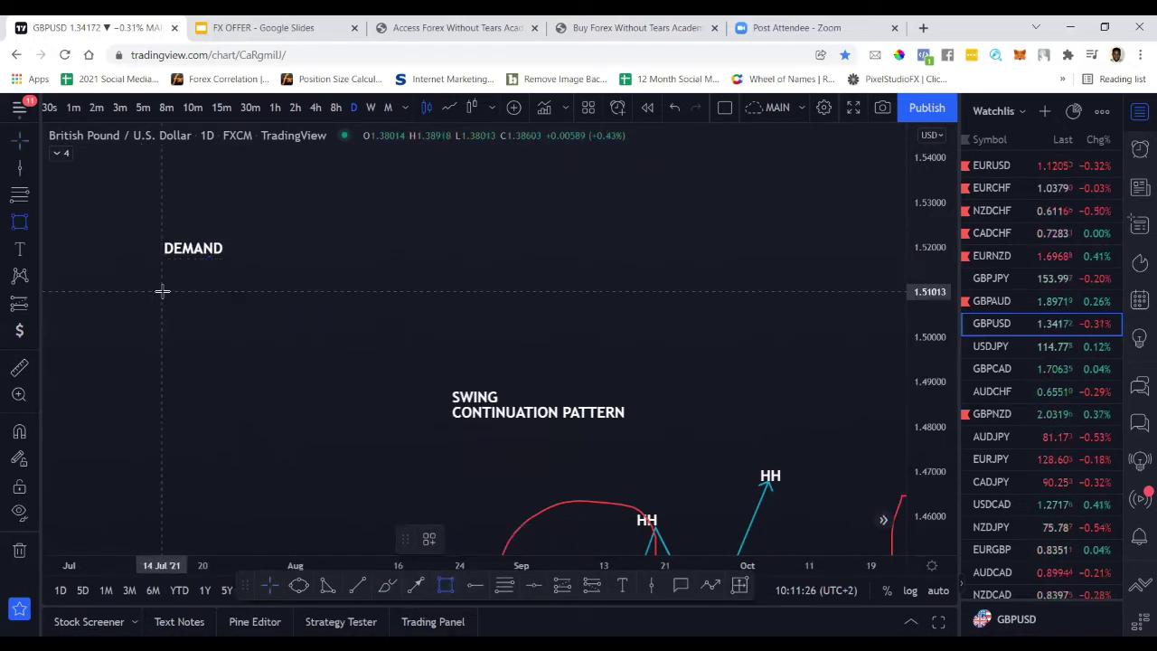
left_click_drag(164, 291, 184, 368)
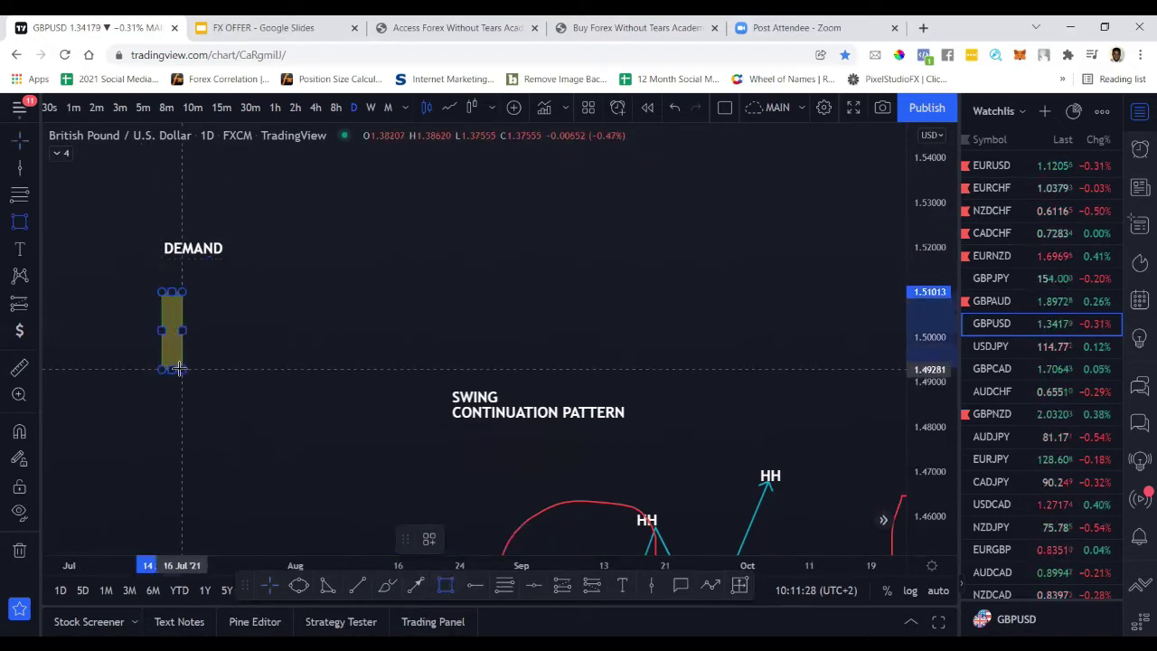
left_click(485, 539)
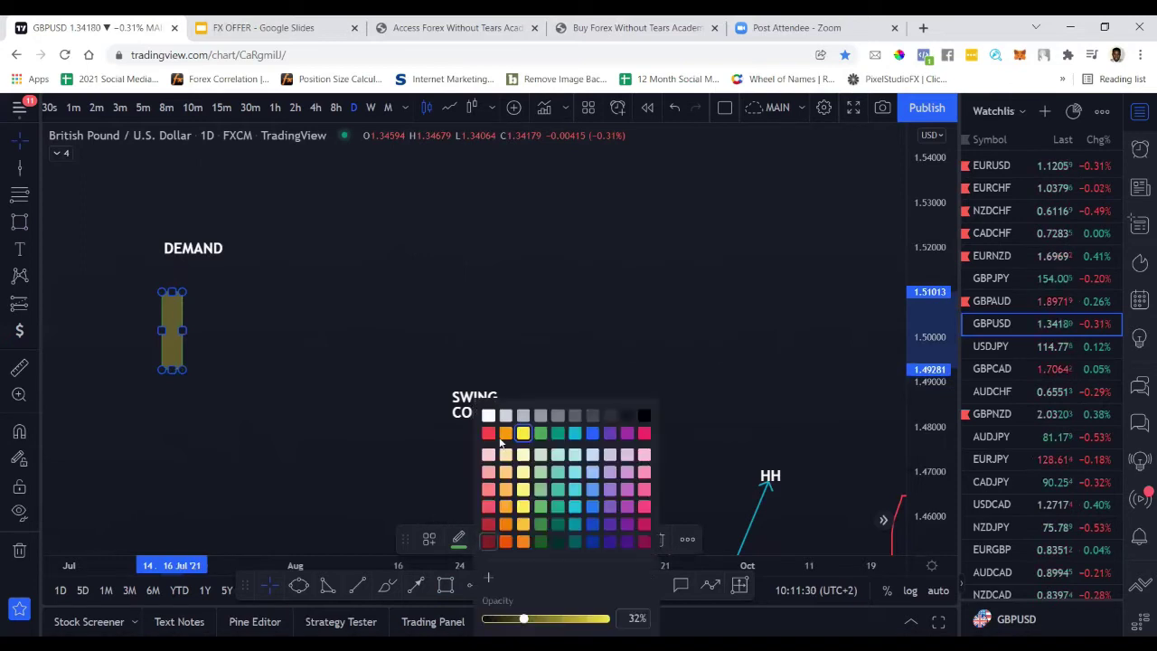
left_click(488, 435)
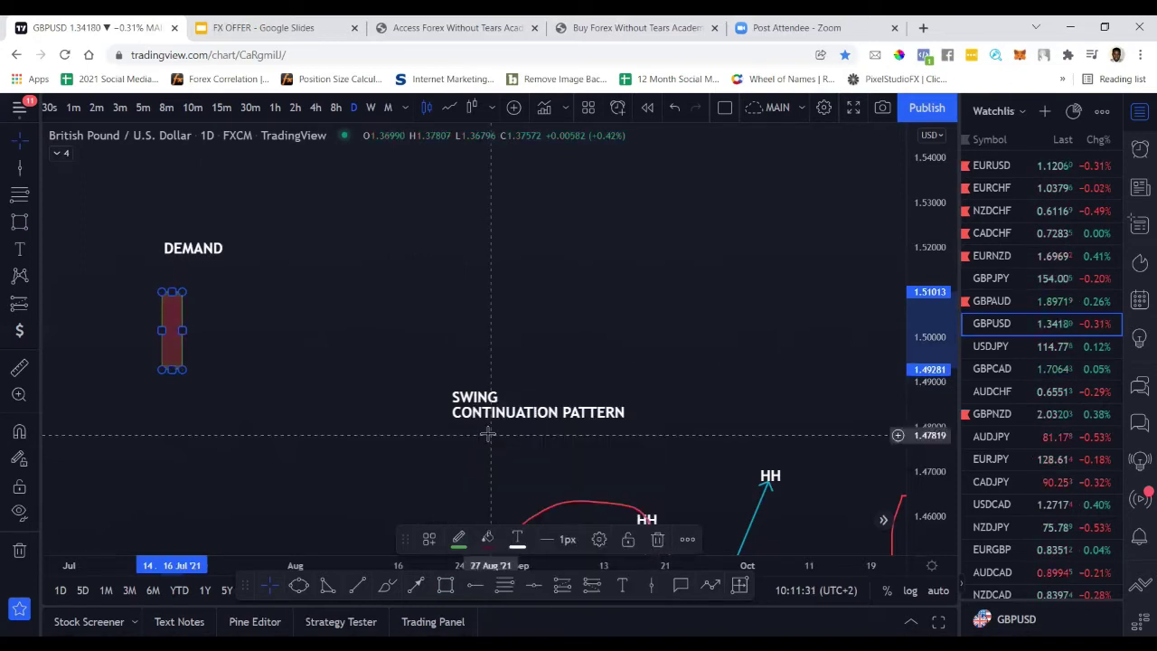
left_click(225, 444)
left_click(445, 584)
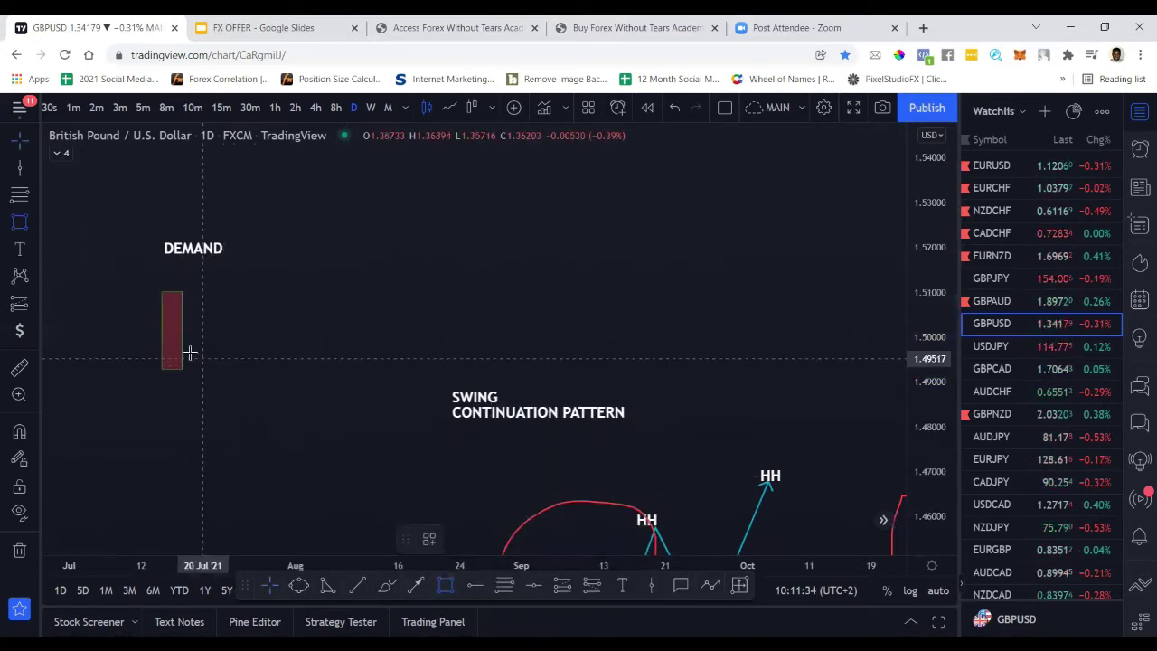
left_click_drag(188, 353, 210, 369)
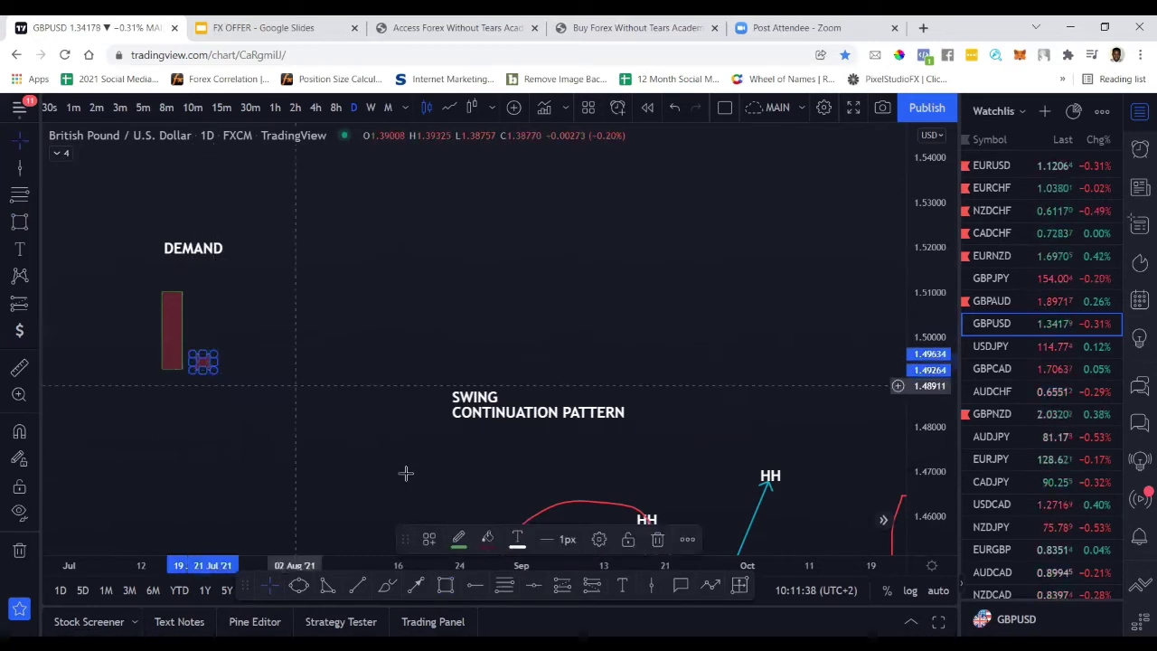
- Draw a tall green-filled candle box right of the small base candle
left_click(444, 584)
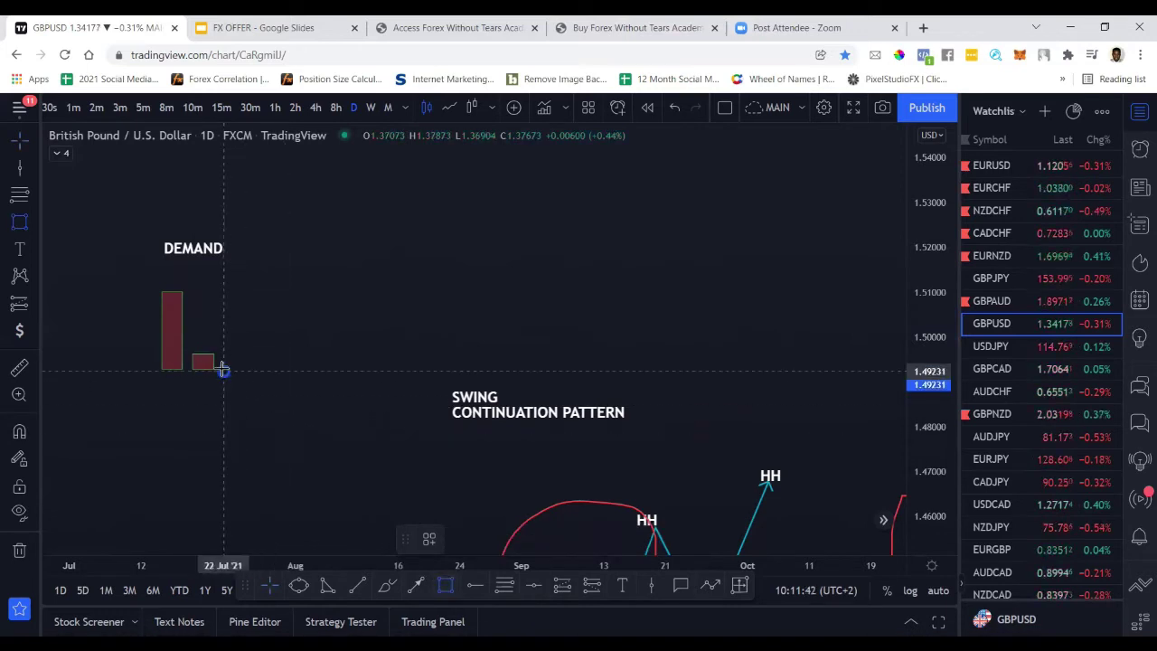
left_click_drag(223, 369, 244, 289)
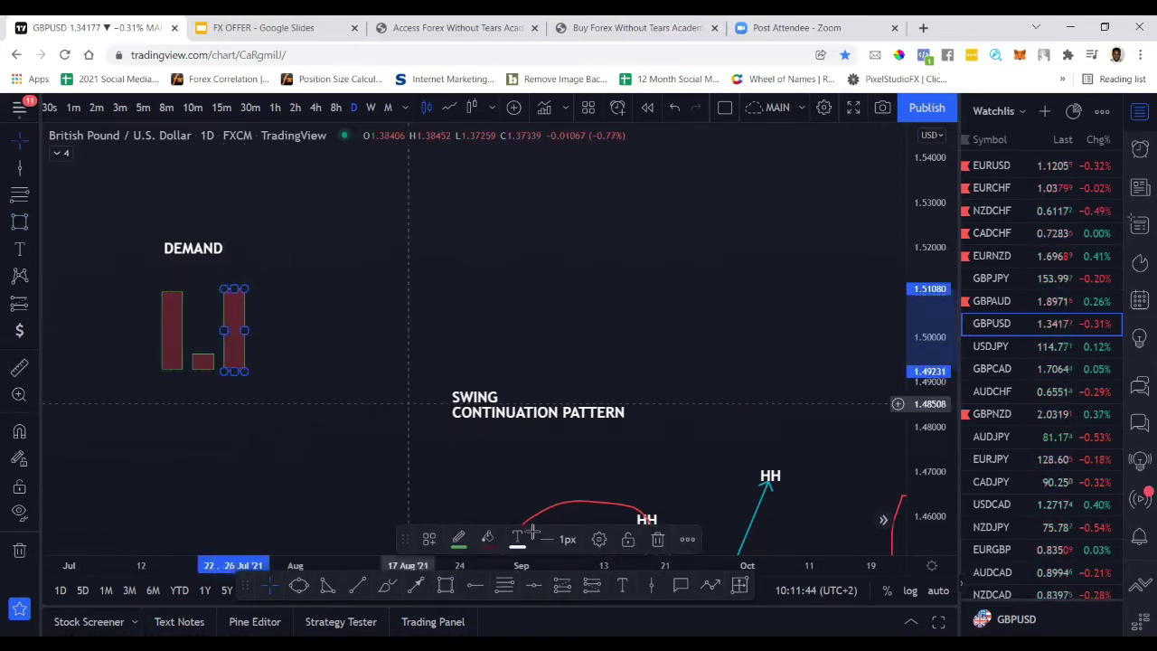
left_click(487, 539)
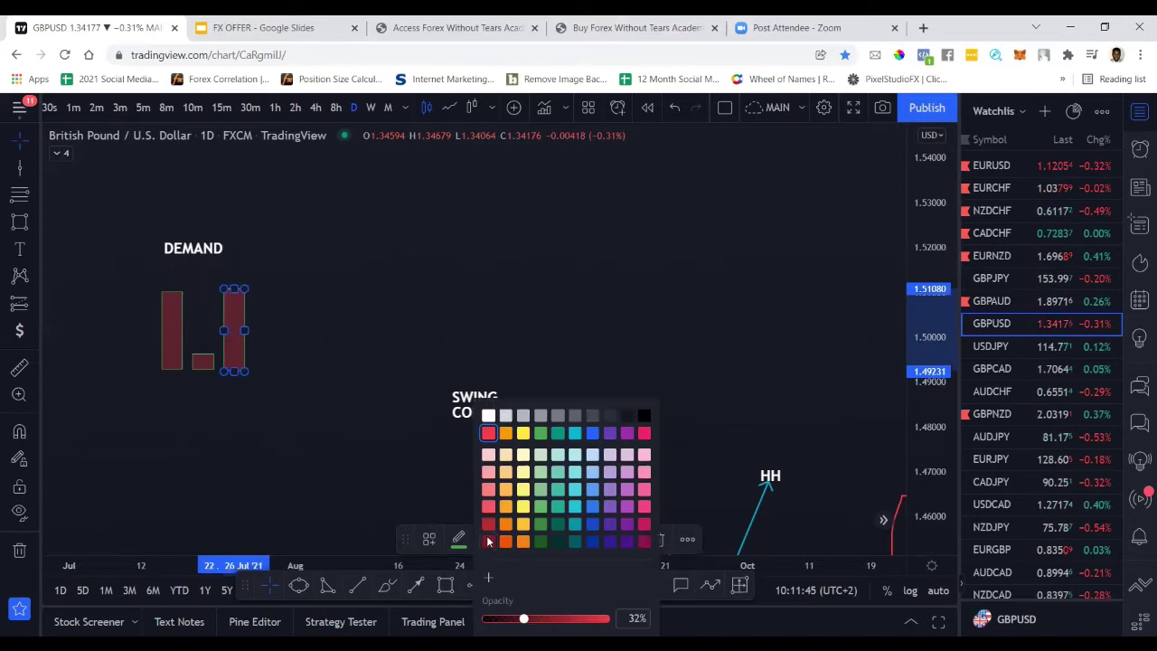
left_click(539, 435)
left_click(374, 377)
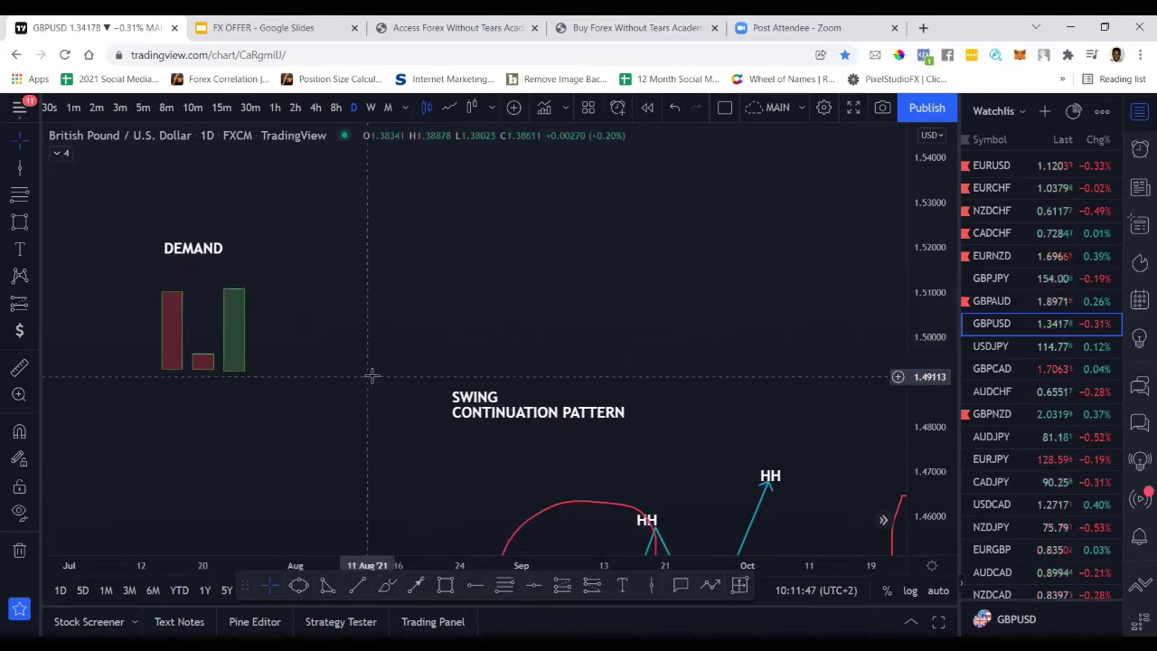
left_click(19, 249)
- Add a 'DROP BASE RALLY' label under the candles and widen it onto one line
left_click(132, 401)
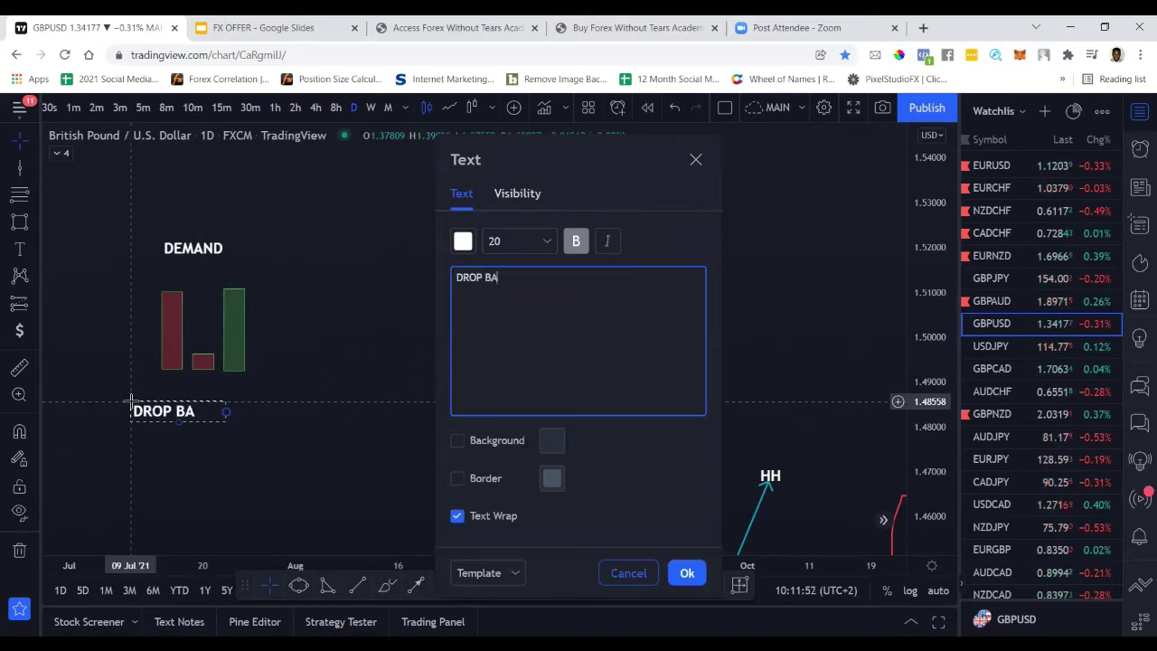
type("DROP BASE RALL")
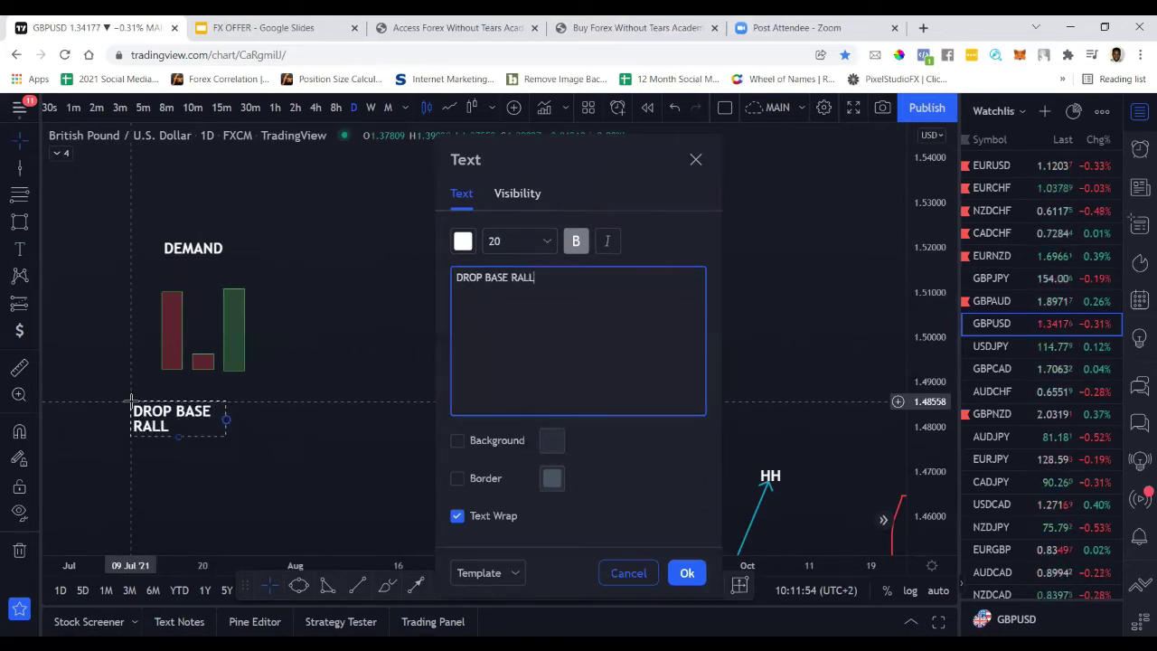
type("Y")
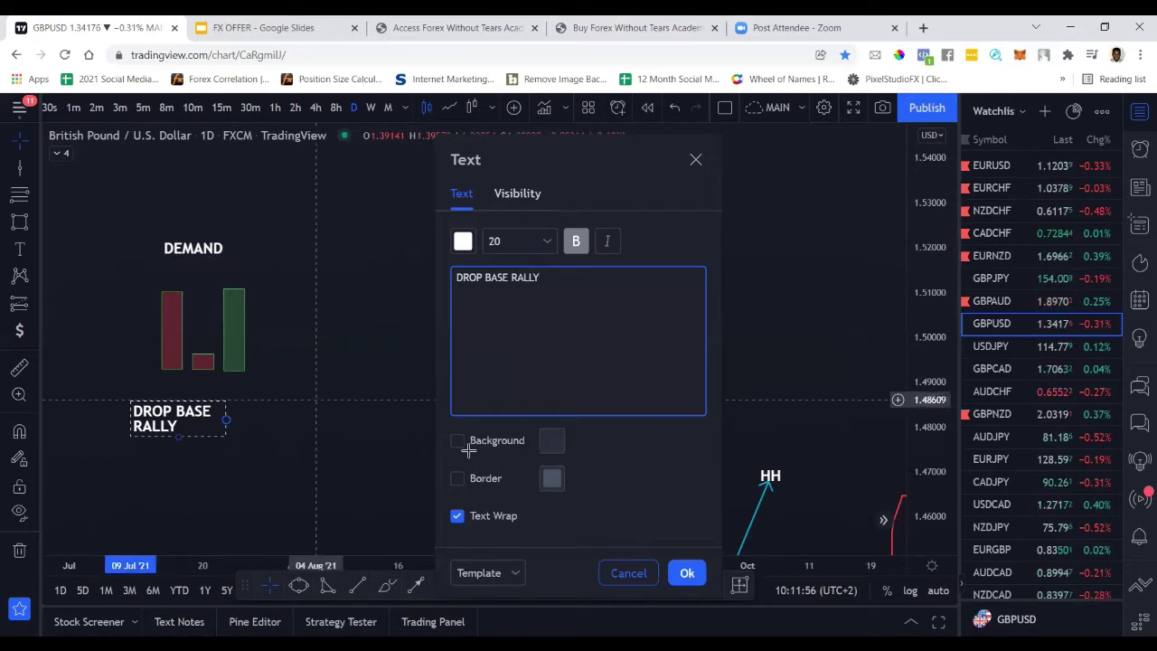
left_click(688, 572)
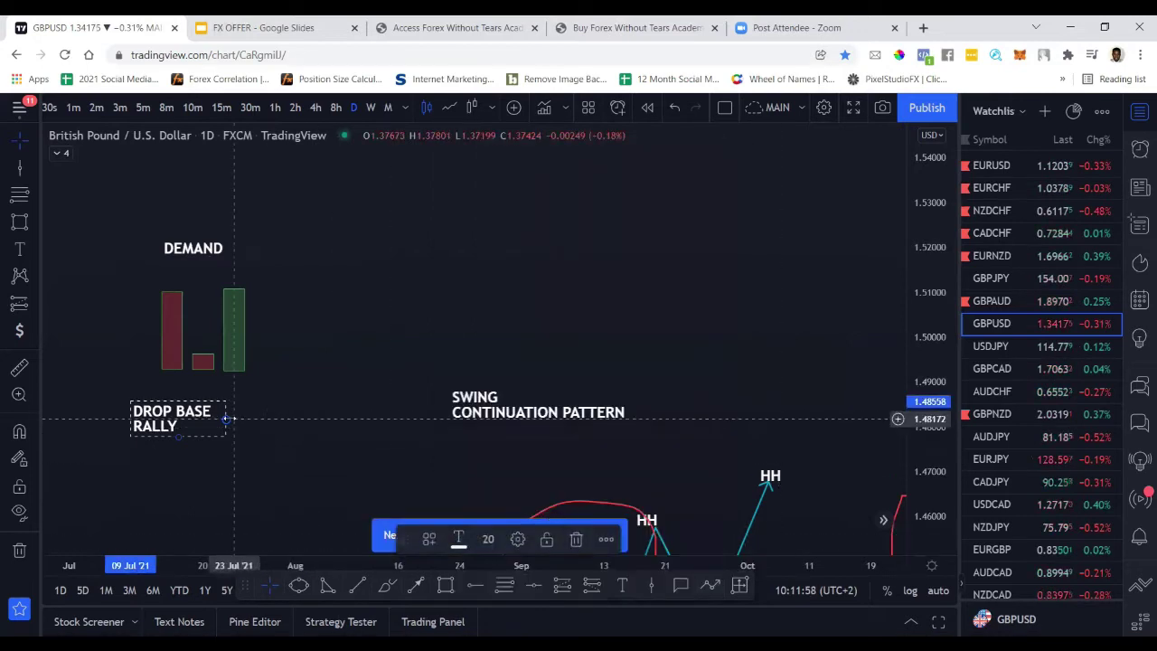
left_click_drag(228, 419, 288, 412)
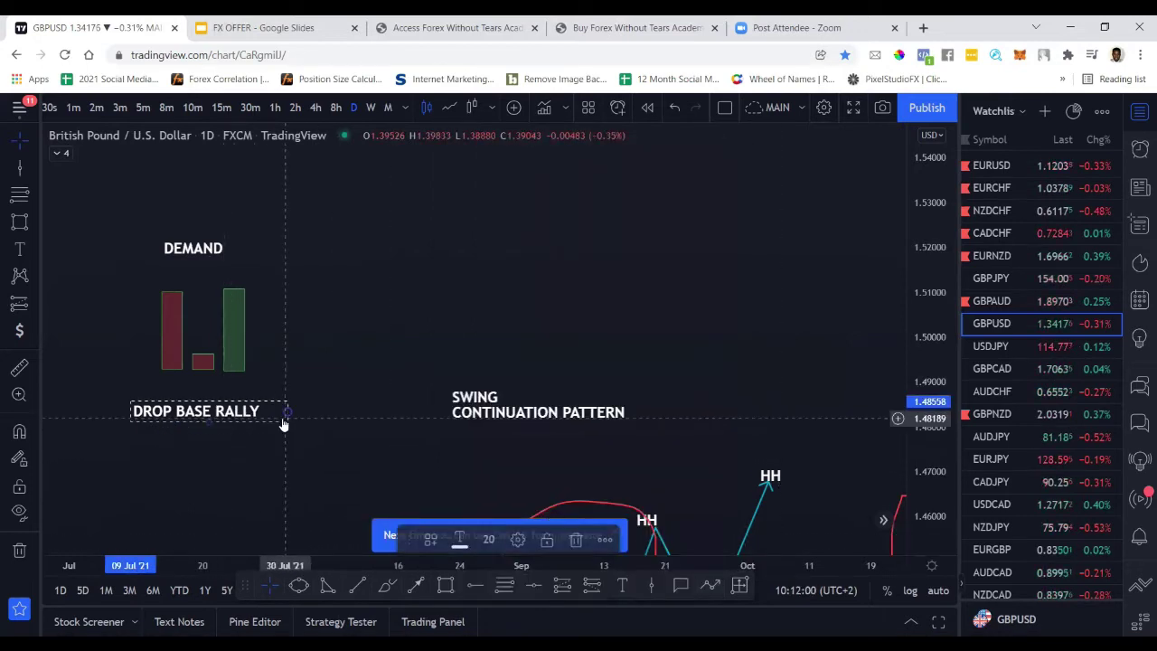
- Add a 'SUPPLY' text label and move it left beside DEMAND
left_click(19, 248)
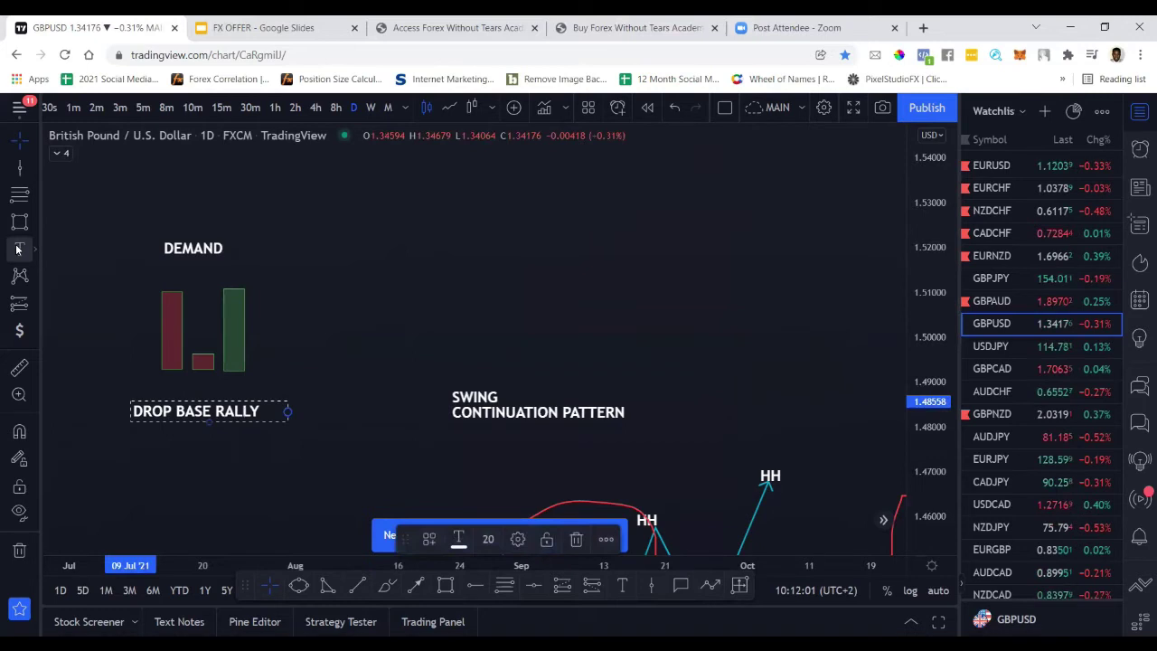
left_click(517, 246)
type("S")
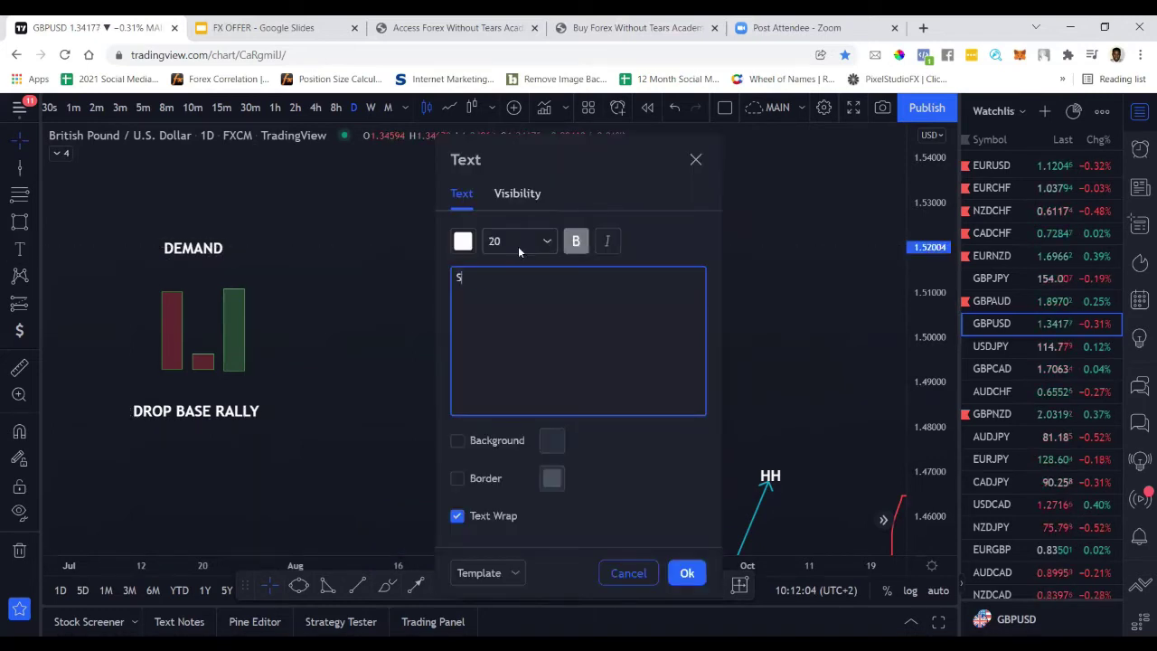
type("UPPLY")
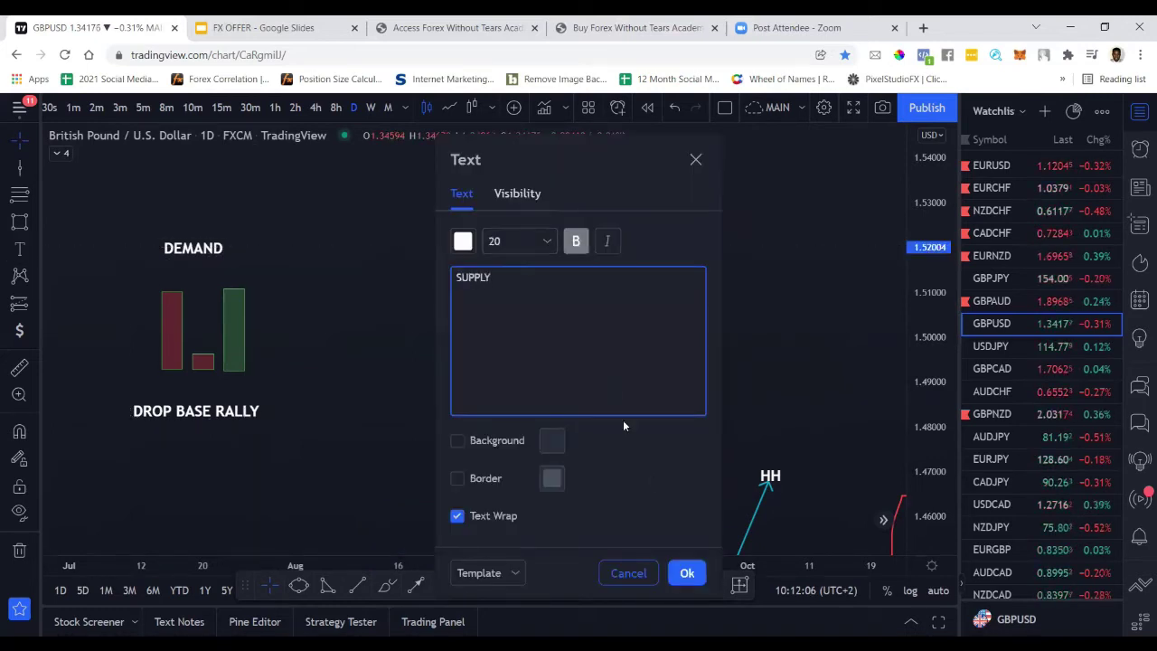
left_click(686, 571)
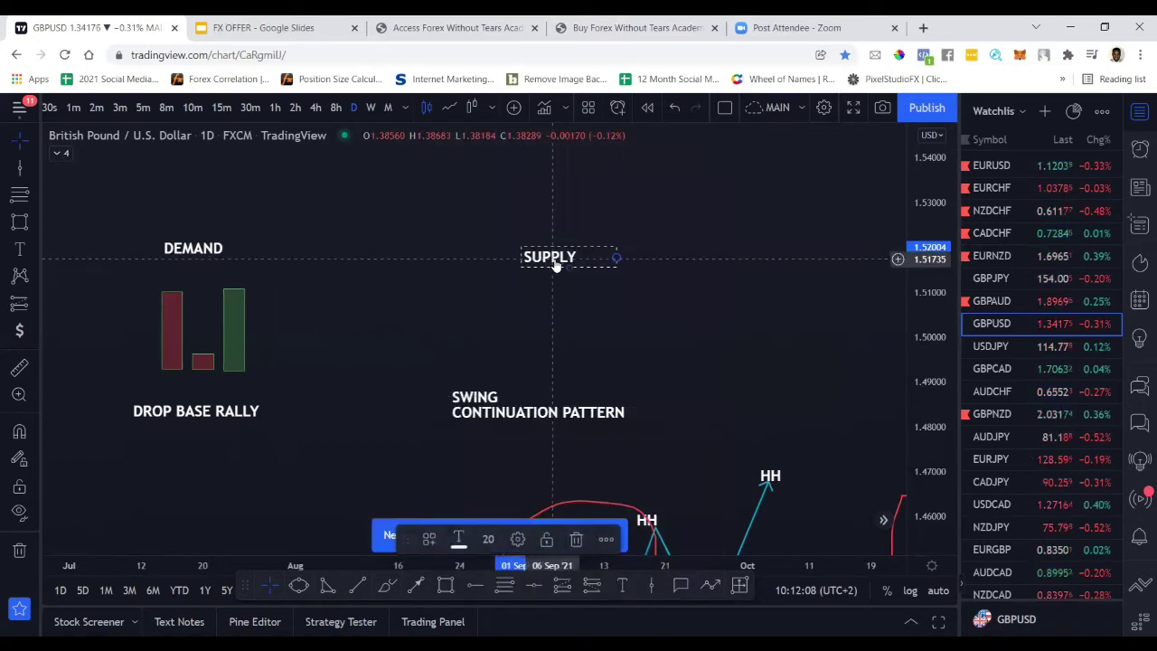
left_click_drag(556, 262, 385, 252)
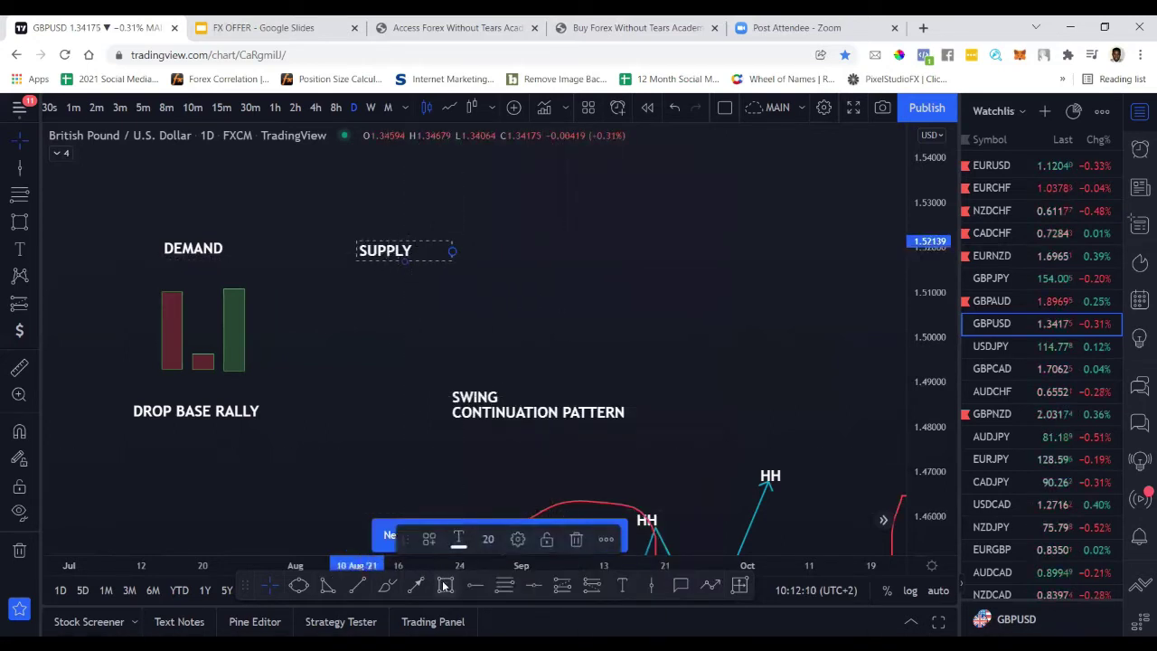
- Draw a tall first candle box under SUPPLY and a small base box beside it
left_click(444, 586)
left_click(335, 361)
left_click(359, 299)
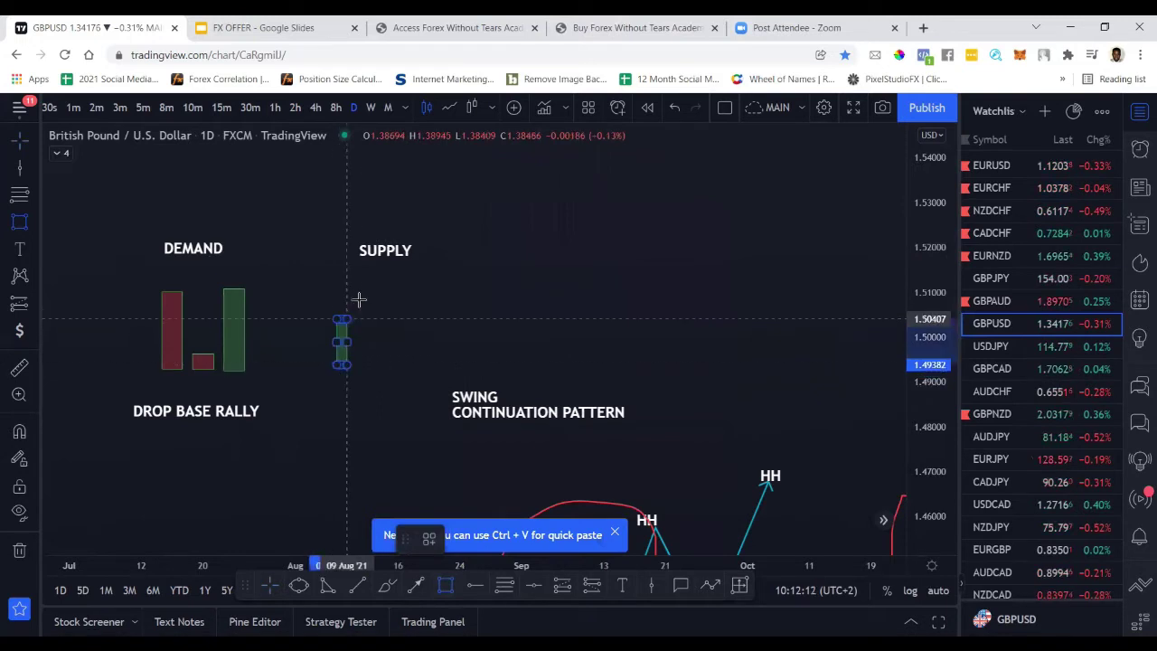
left_click_drag(358, 299, 359, 288)
left_click(272, 479)
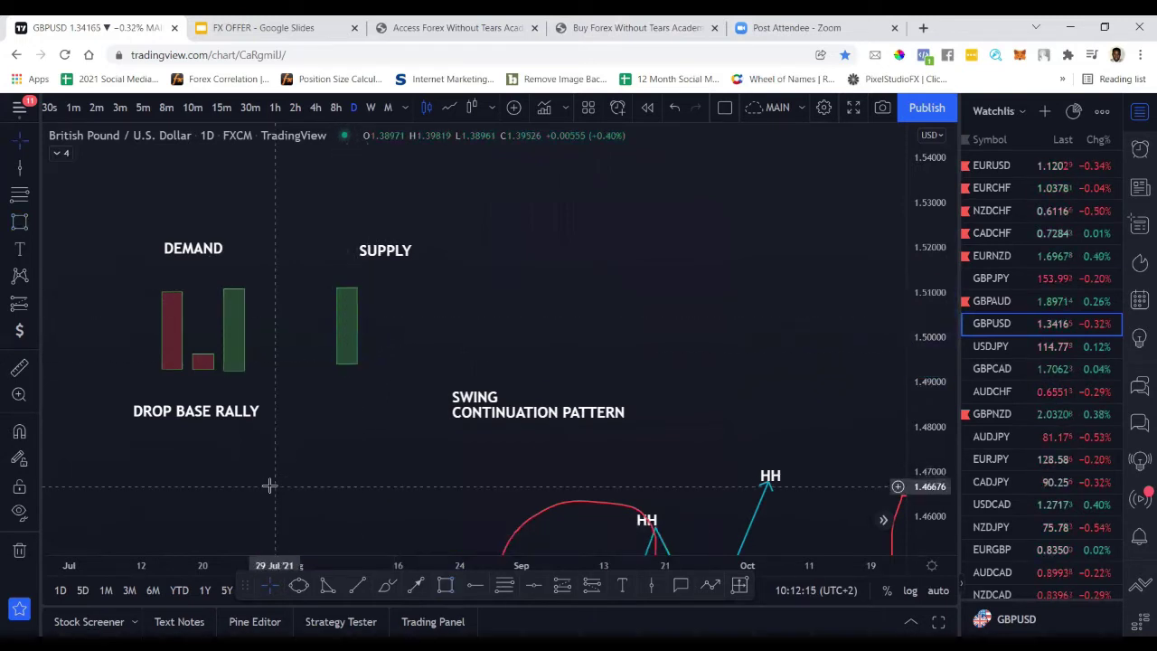
left_click(445, 586)
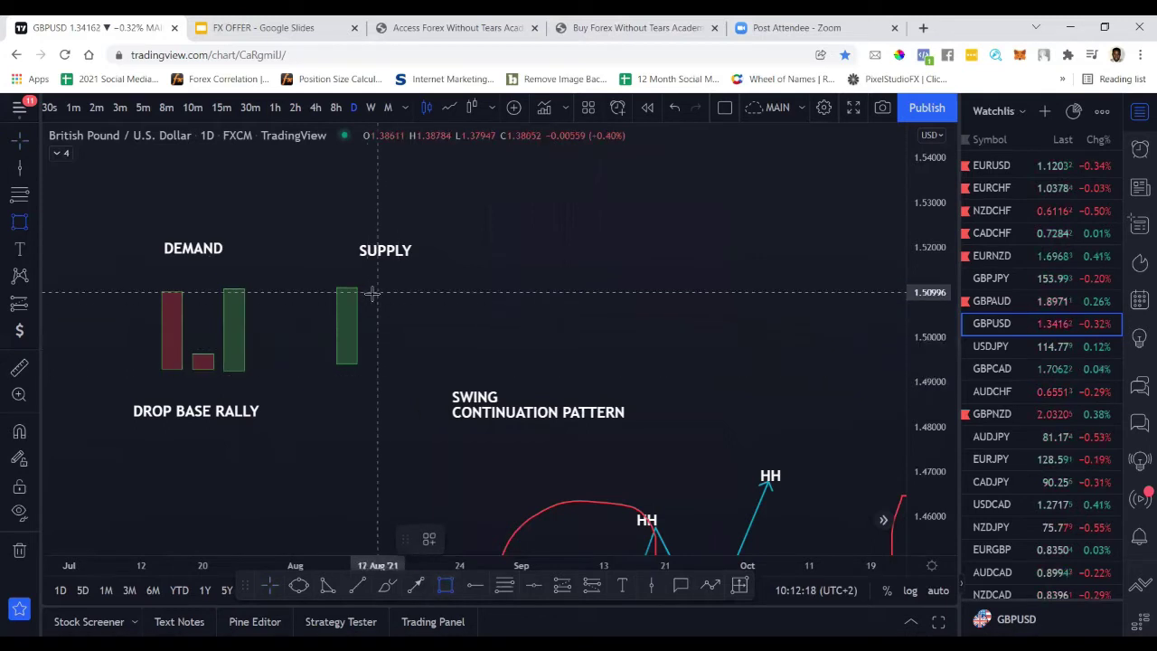
left_click_drag(367, 300, 388, 280)
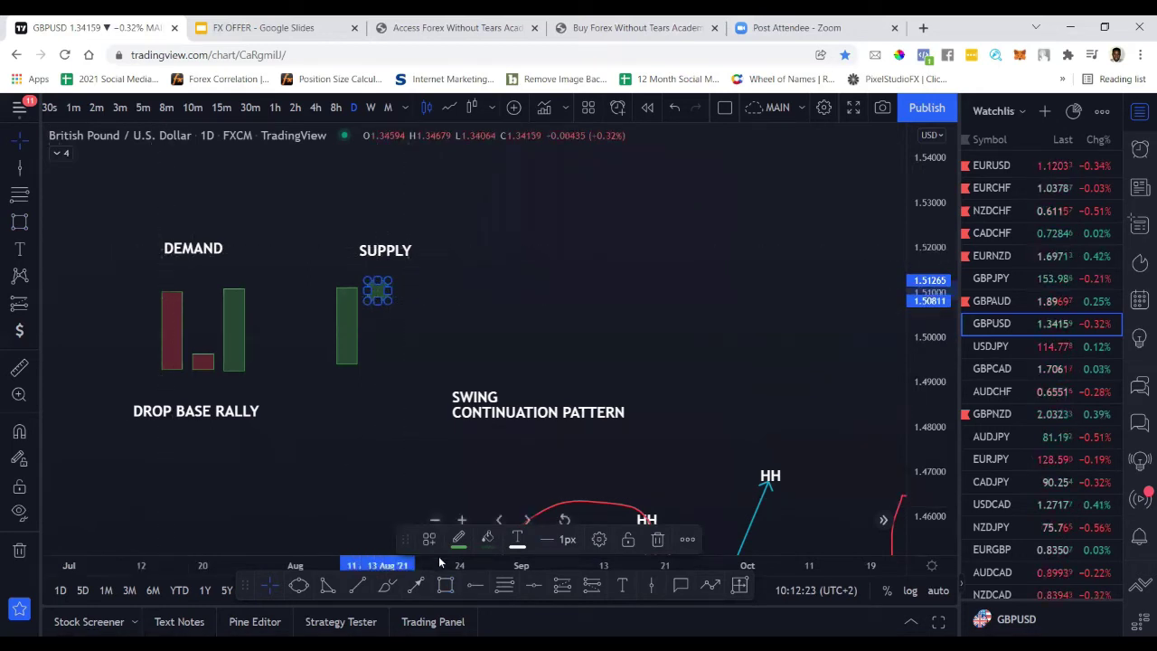
- Draw a tall third candle box beside the base and make its border and fill red
left_click(446, 585)
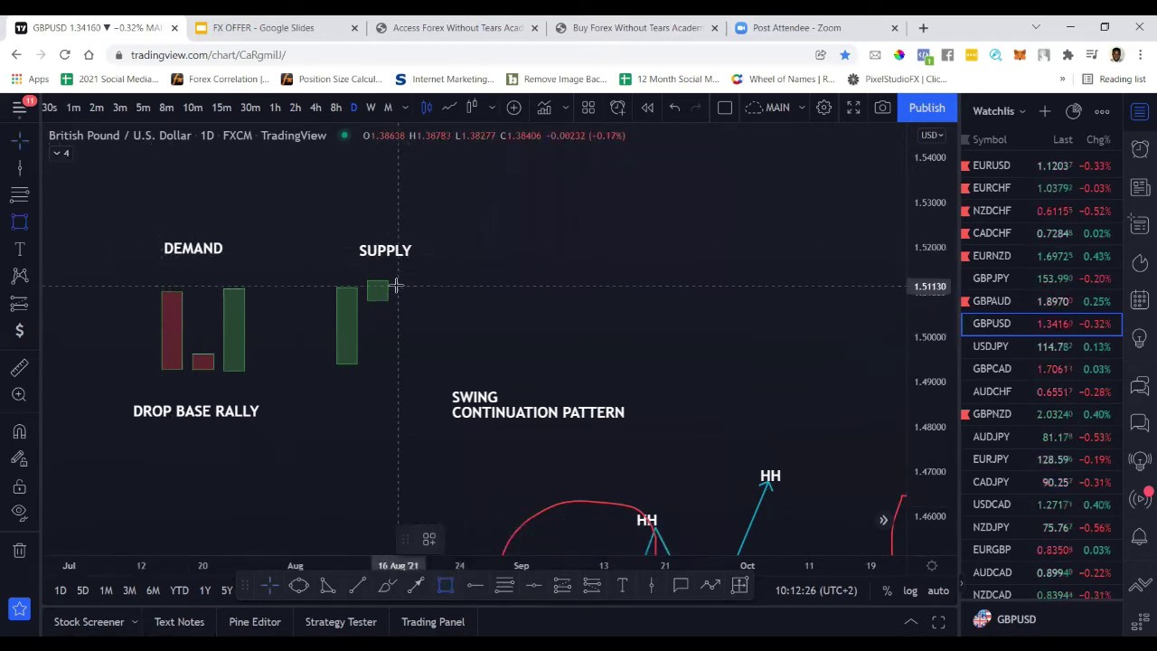
mouse_move(398, 287)
left_mouse_down()
mouse_move(431, 365)
mouse_move(420, 369)
left_mouse_up()
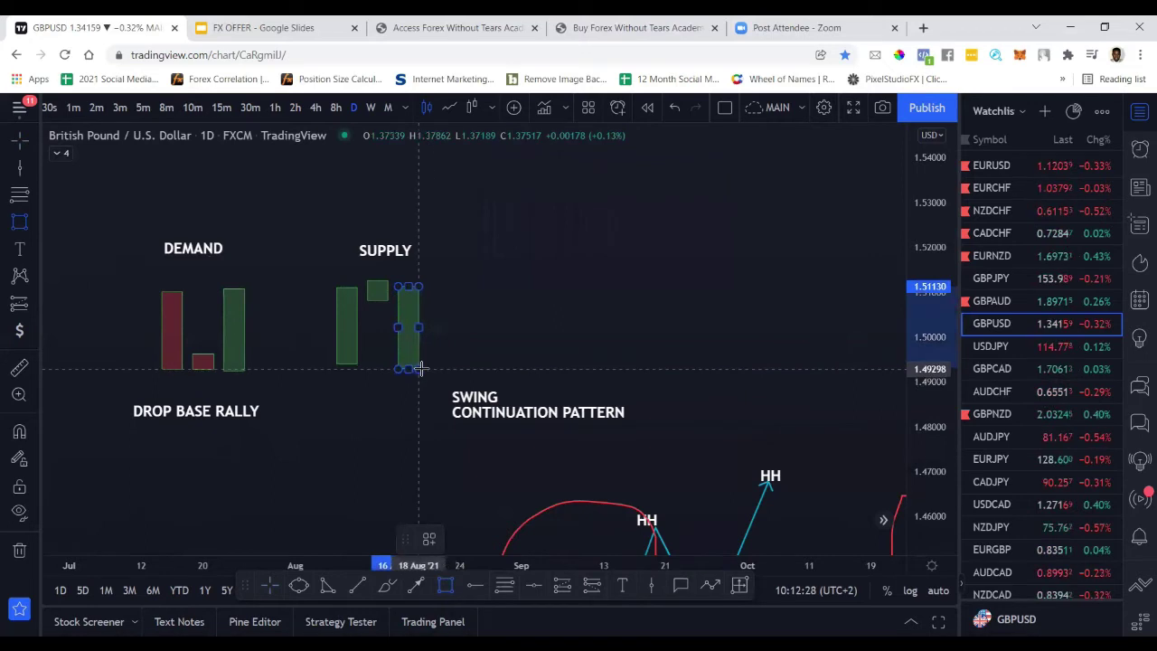
double_click(409, 344)
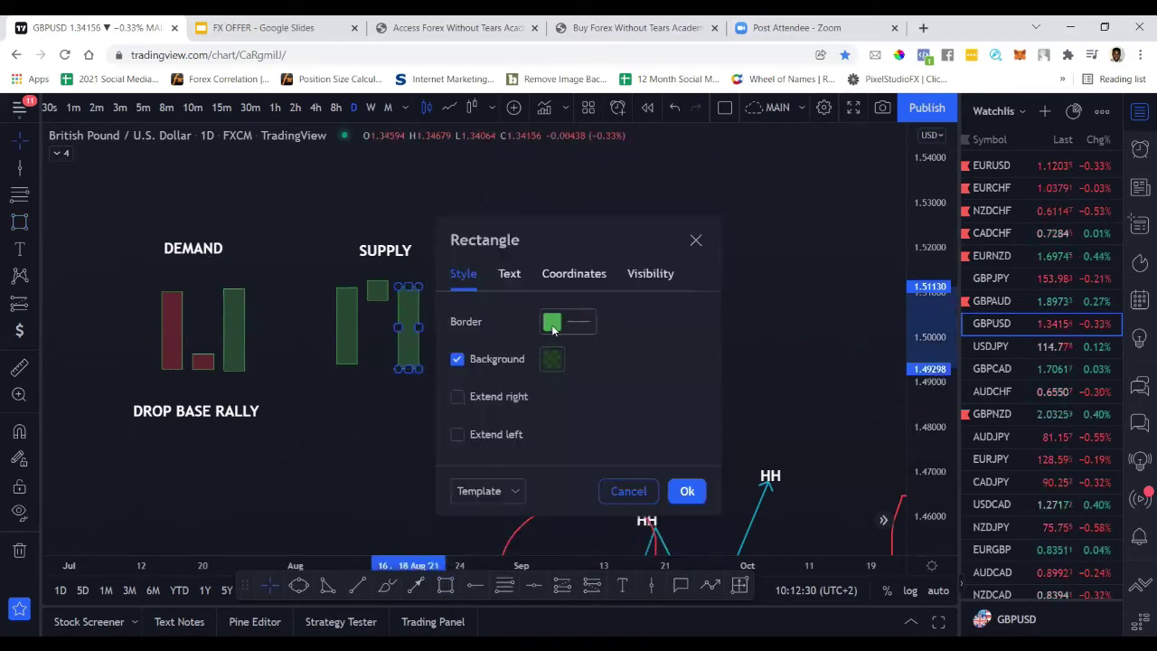
left_click(552, 322)
left_click(555, 371)
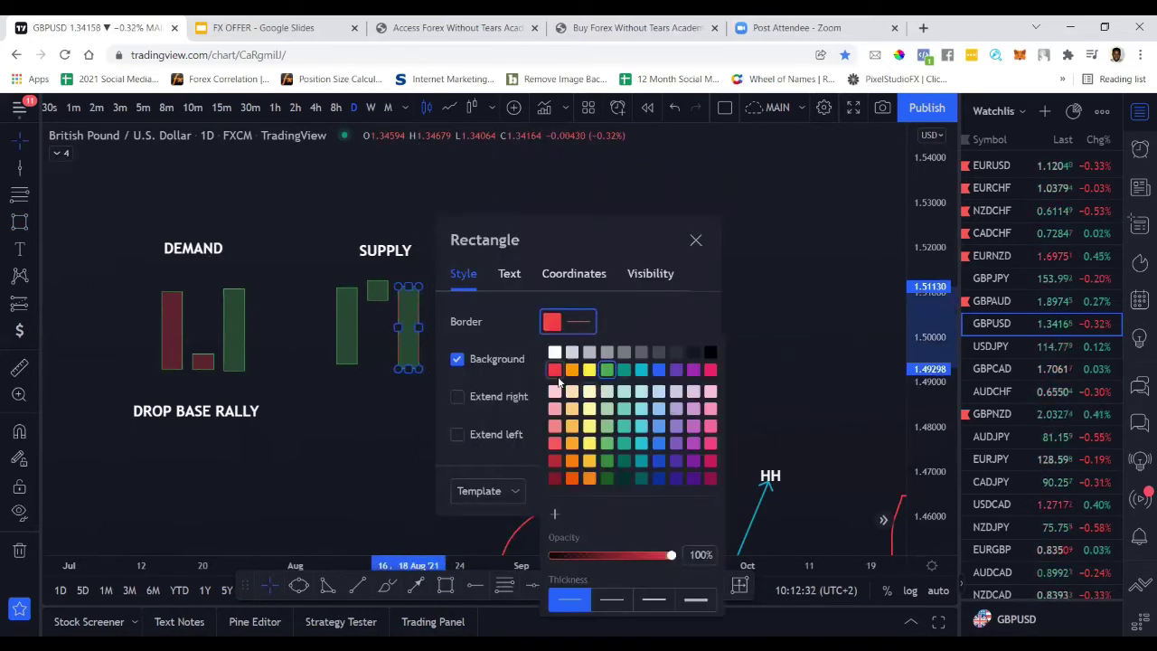
left_click(488, 463)
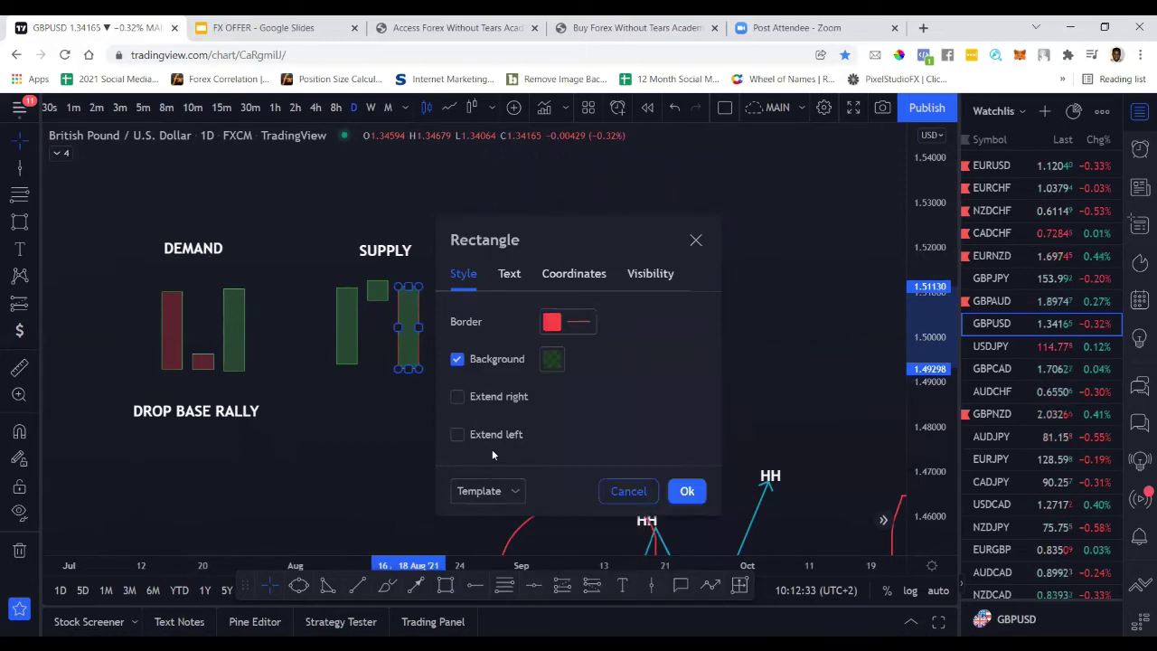
left_click(696, 240)
left_click(483, 542)
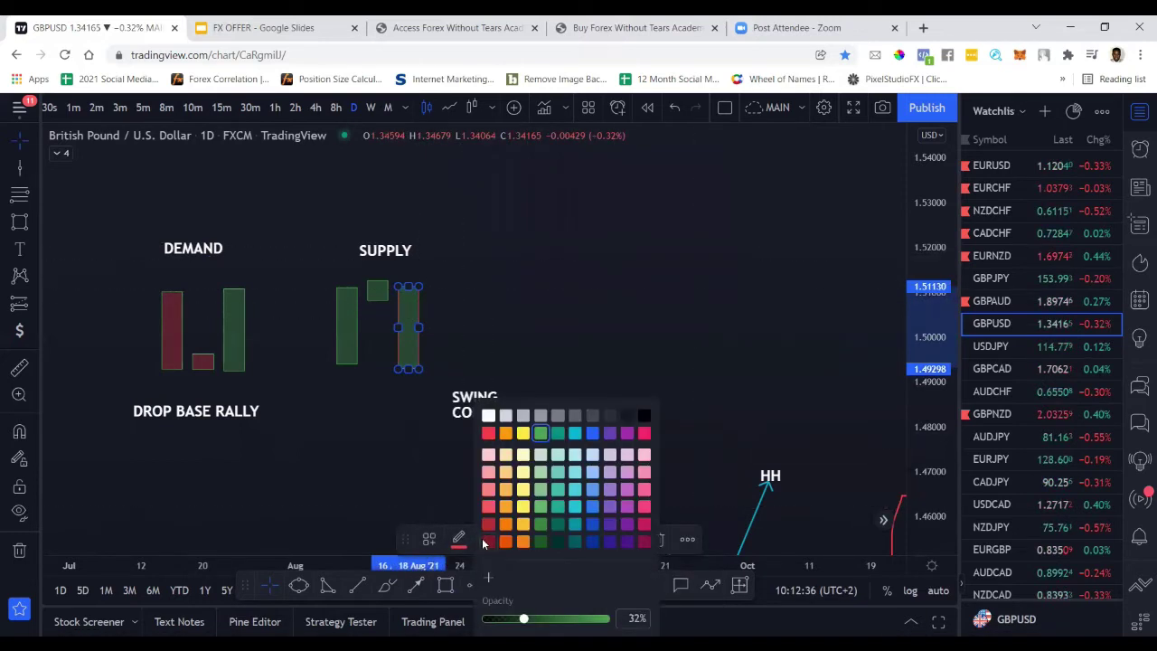
left_click(488, 432)
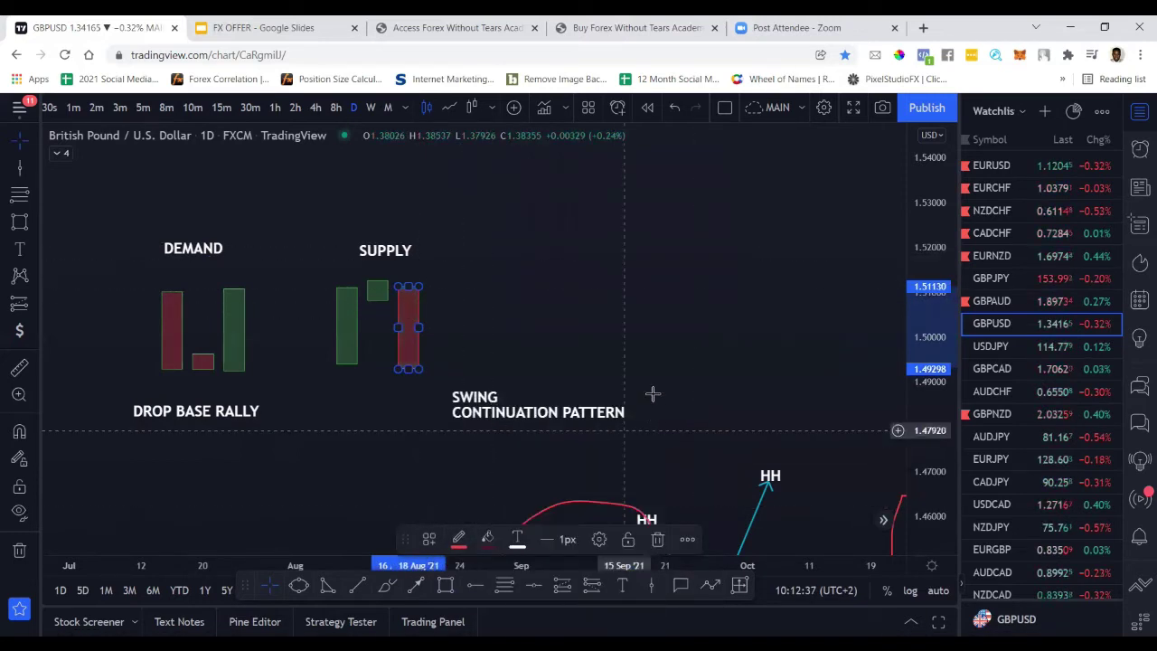
left_click(625, 398)
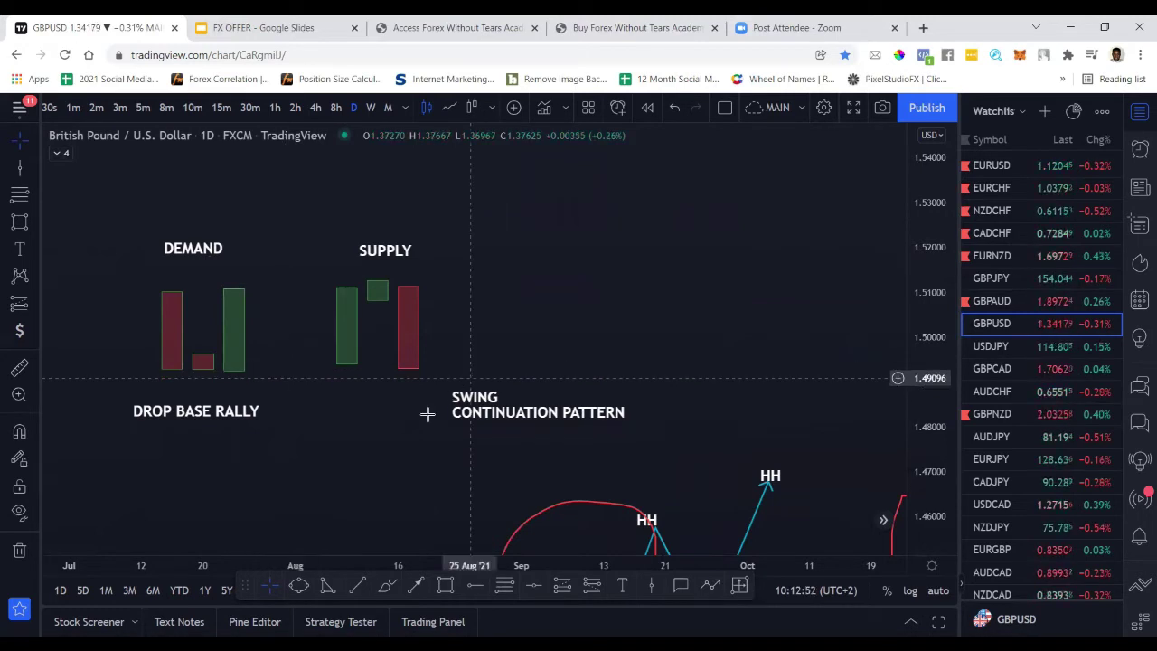
- Pan across the swing drawings and checklist, then delete all drawings from the GBPUSD chart
mouse_move(380, 416)
left_mouse_down()
mouse_move(341, 336)
mouse_move(335, 252)
mouse_move(24, 210)
left_mouse_up()
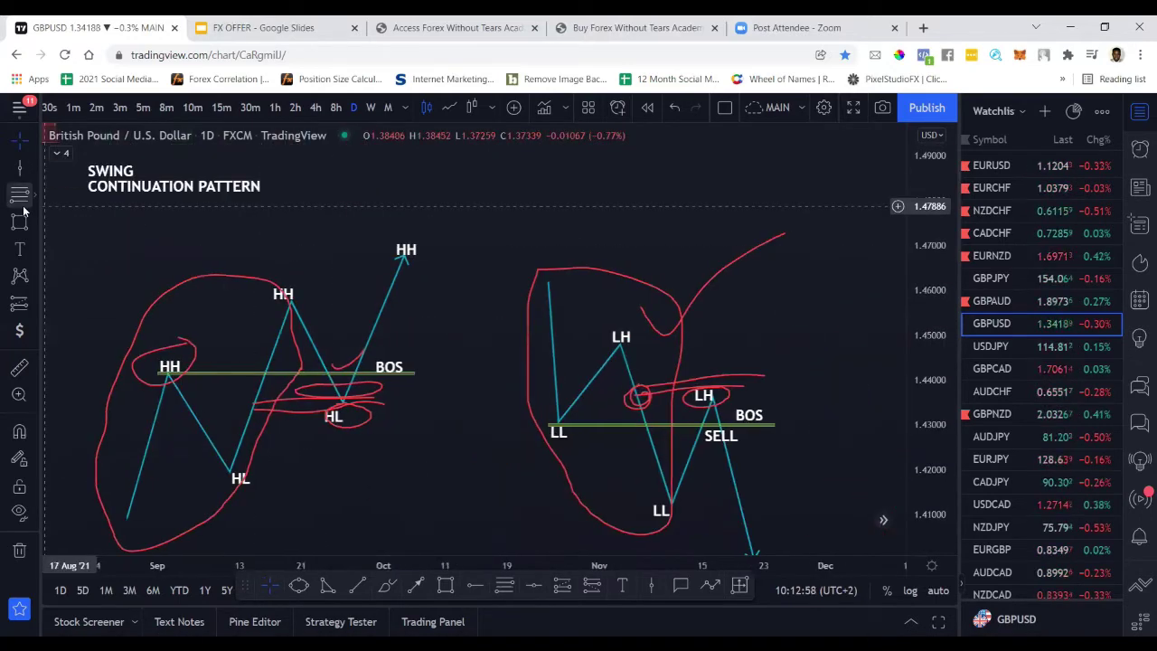
left_click_drag(171, 280, 331, 200)
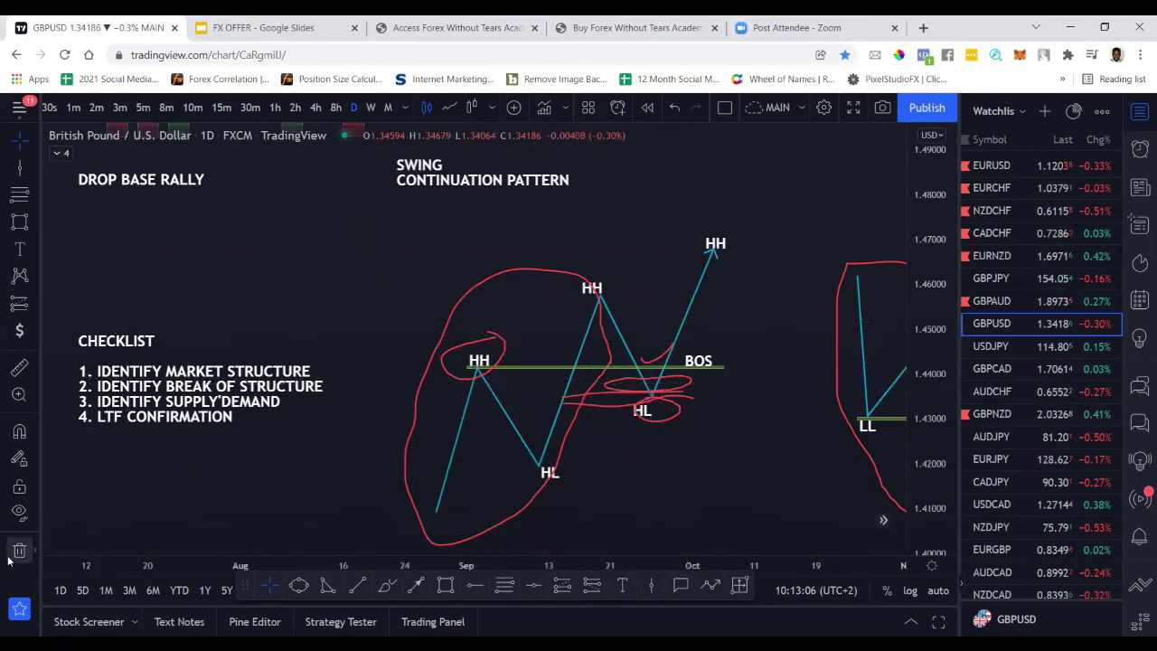
left_click(17, 552)
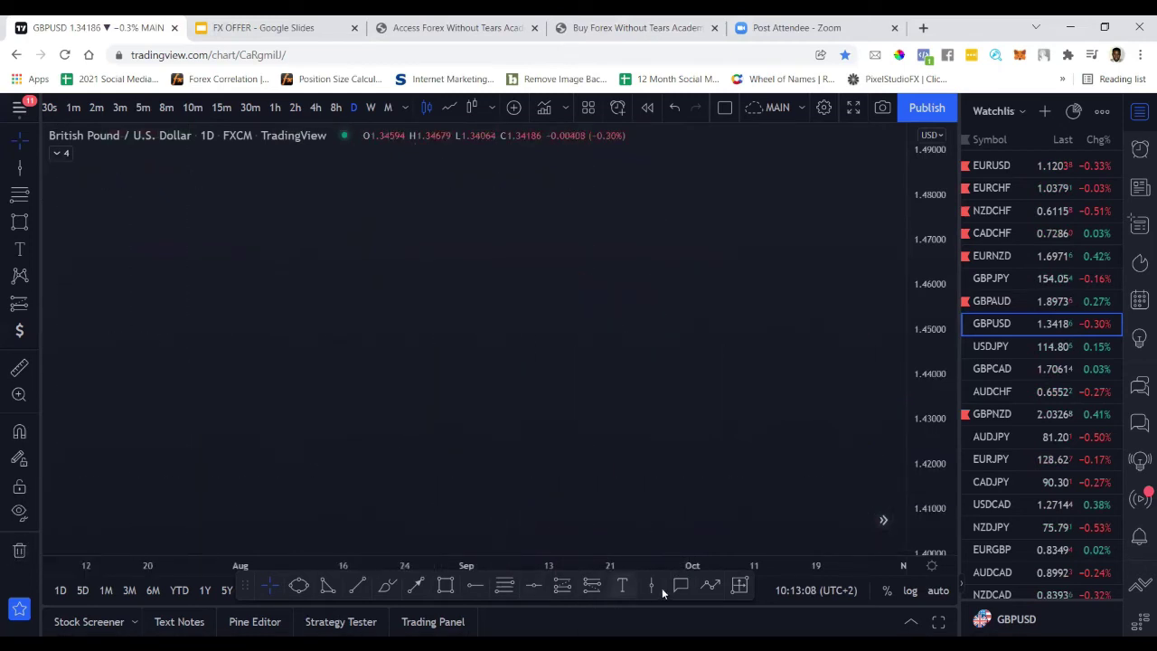
- Draw a rising zig-zag path to a high and a thin zone at its first peak
left_click(718, 582)
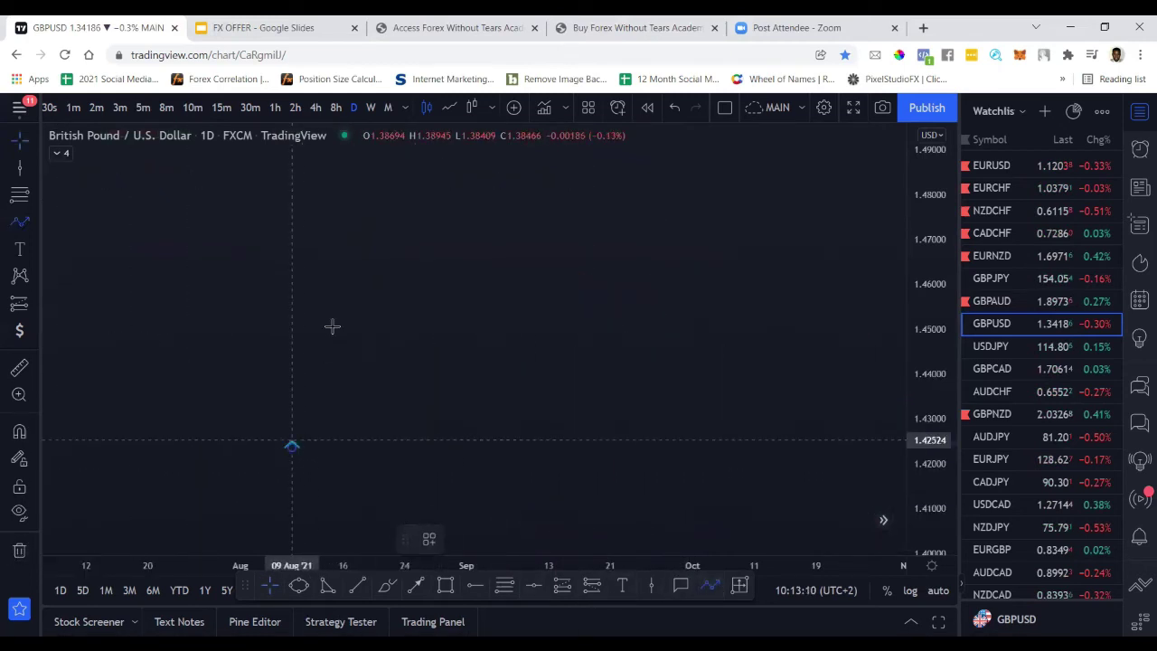
left_click(342, 300)
left_click(405, 393)
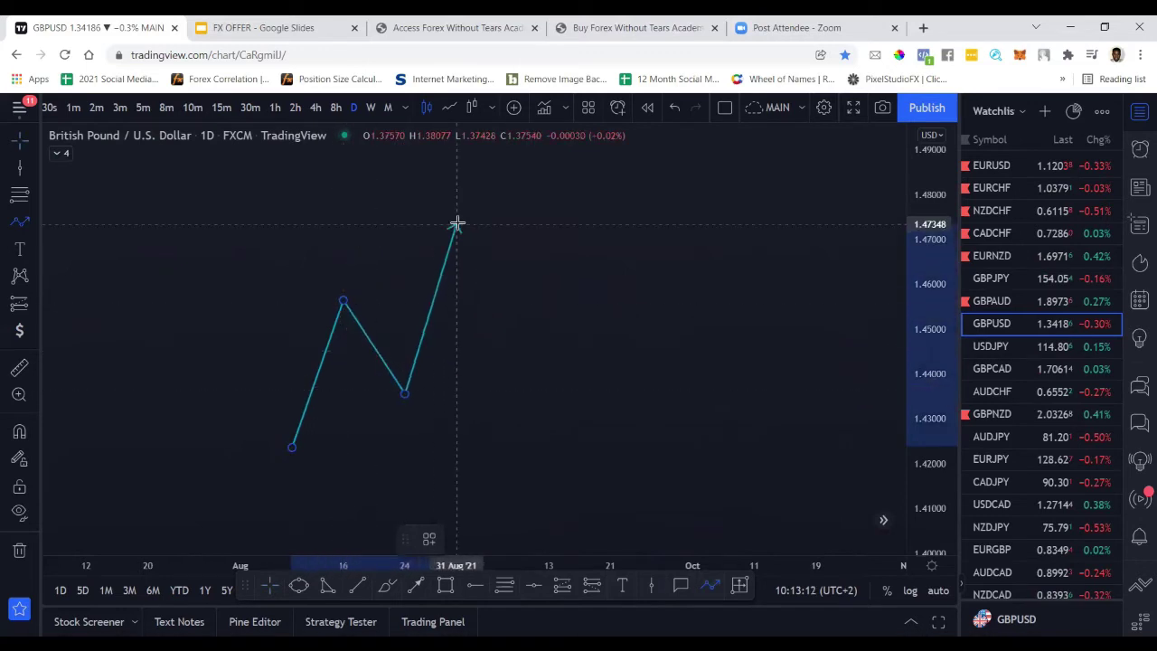
double_click(454, 226)
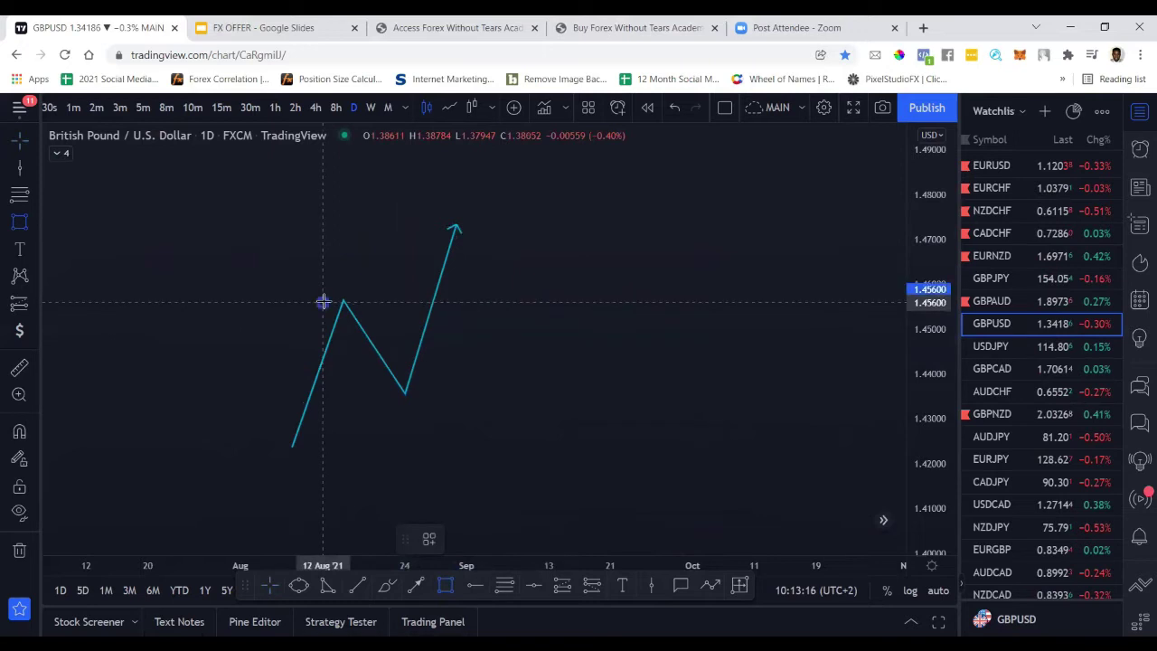
left_click_drag(323, 301, 548, 298)
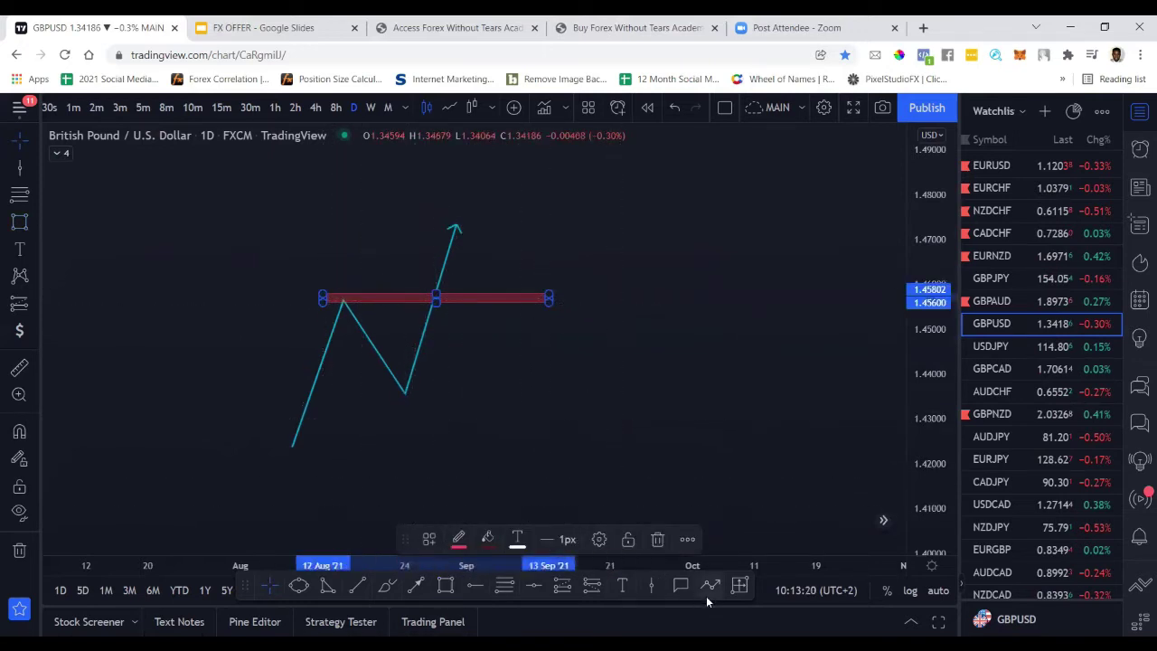
- Draw an arrow from the zig-zag's top peak down below the red zone
left_click(415, 585)
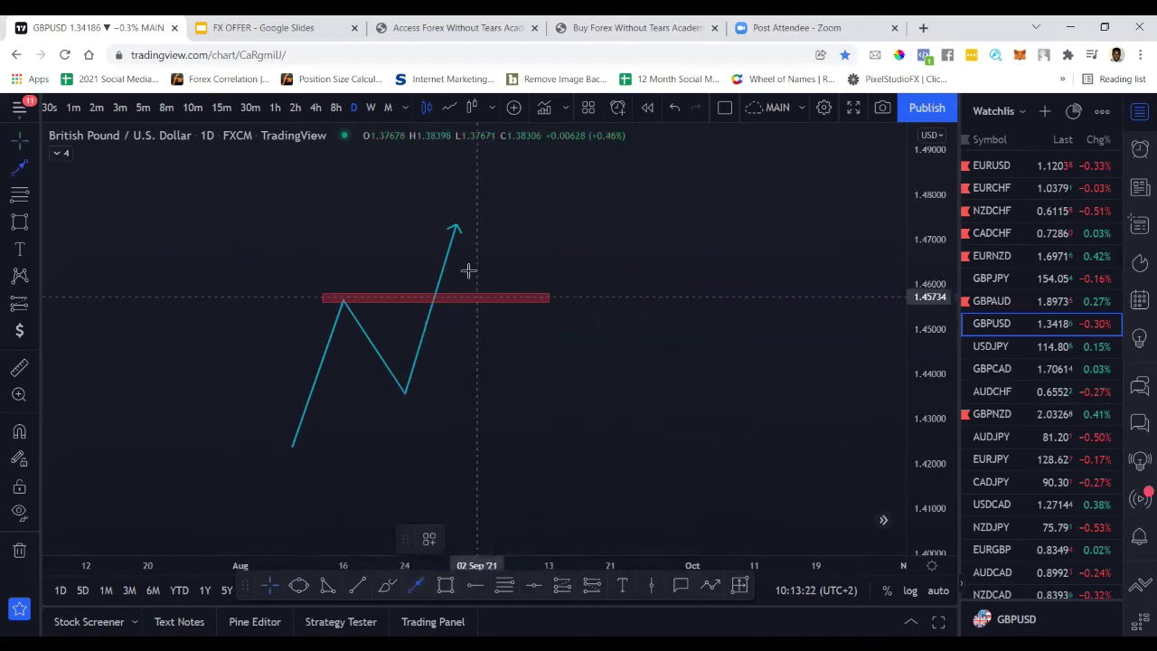
left_click(456, 225)
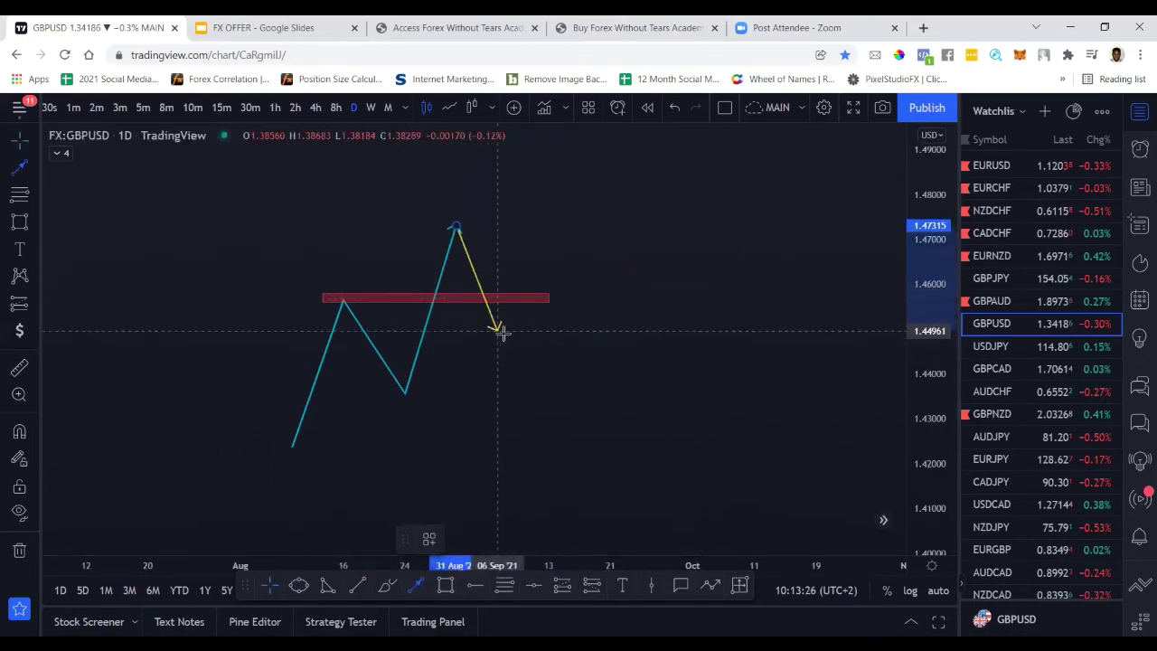
left_click(507, 335)
double_click(508, 337)
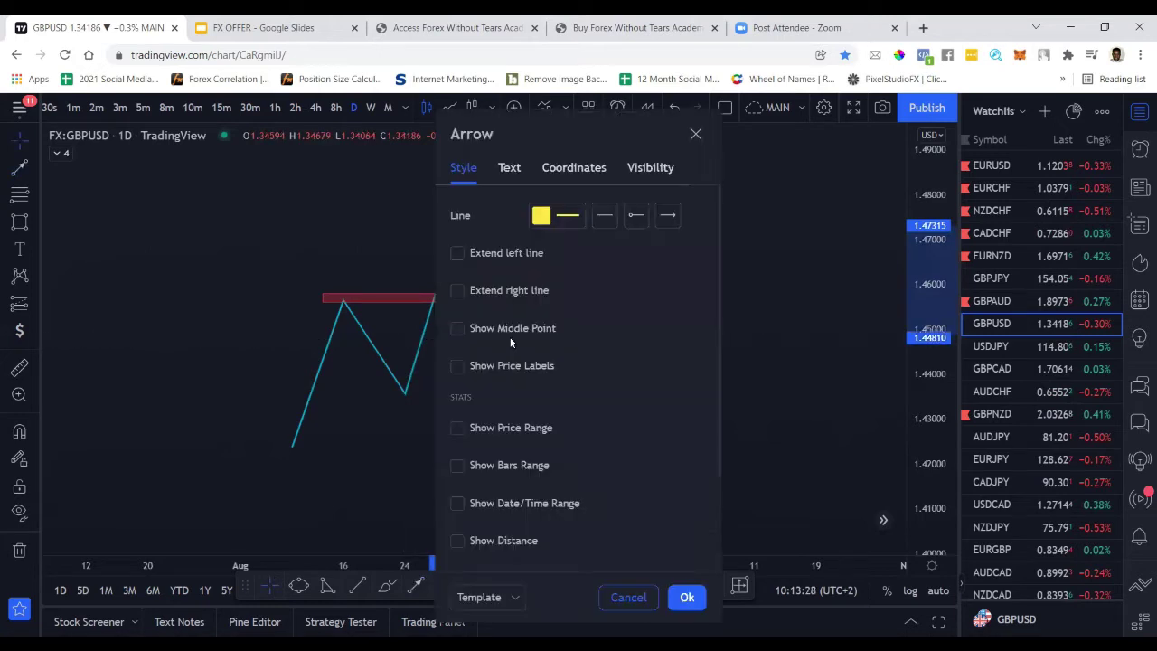
left_click(689, 597)
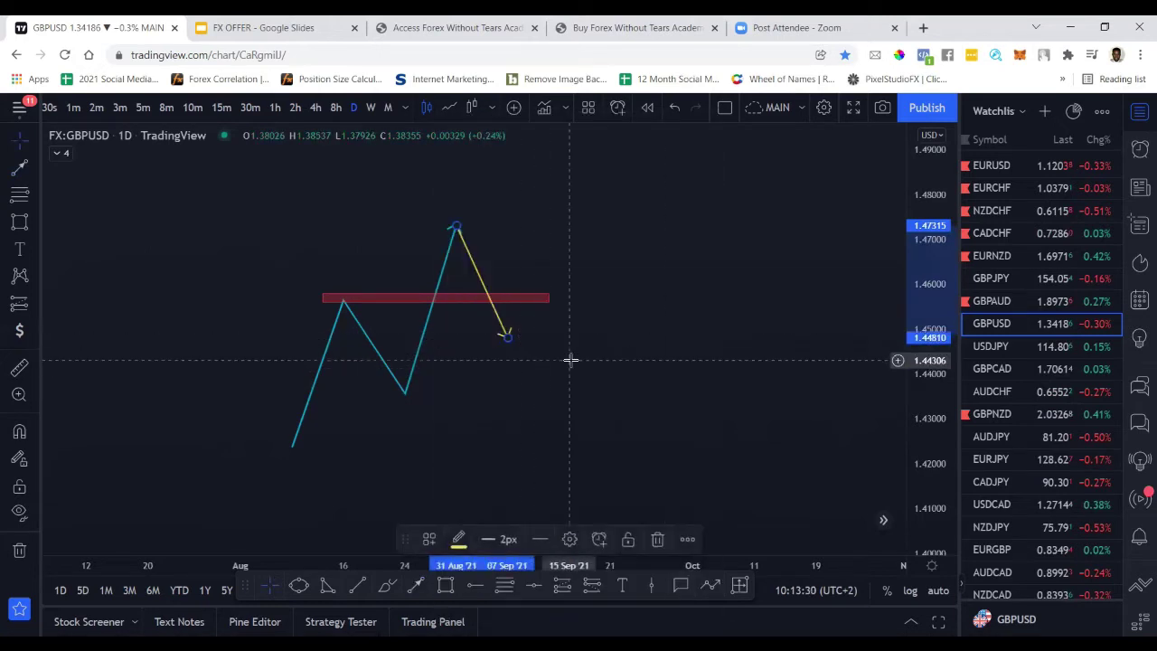
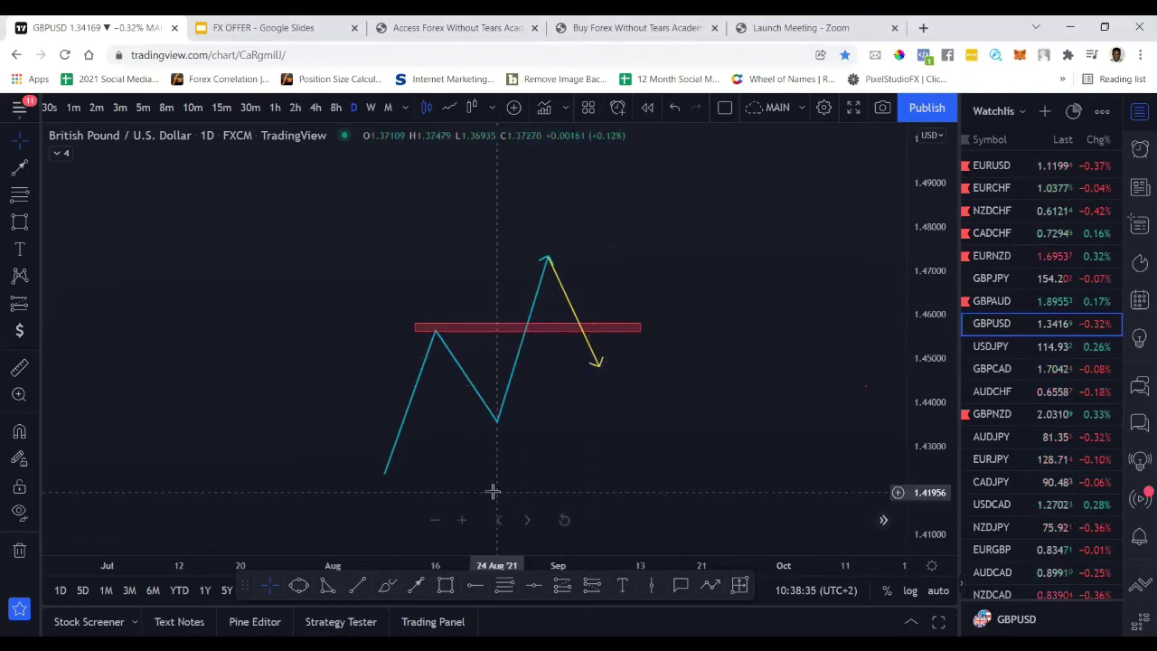
- Circle the retest point in red with the Brush, then reset the chart view to candles
left_click(387, 587)
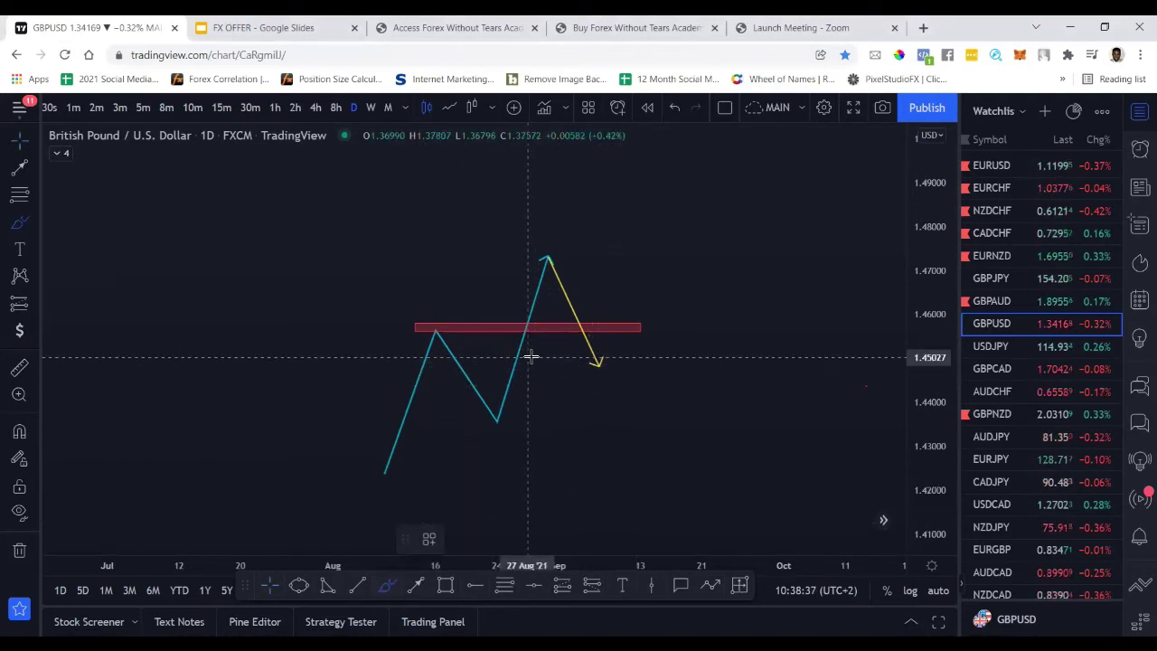
mouse_move(521, 357)
left_mouse_down()
mouse_move(498, 368)
mouse_move(530, 365)
mouse_move(517, 356)
left_mouse_up()
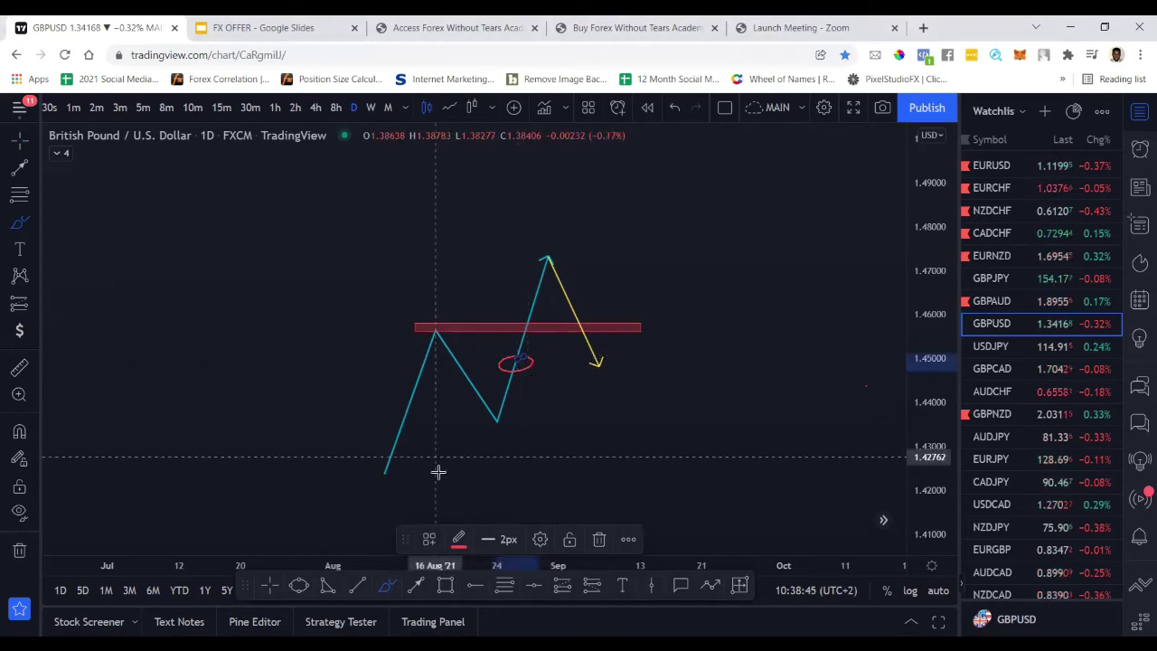
left_click(563, 520)
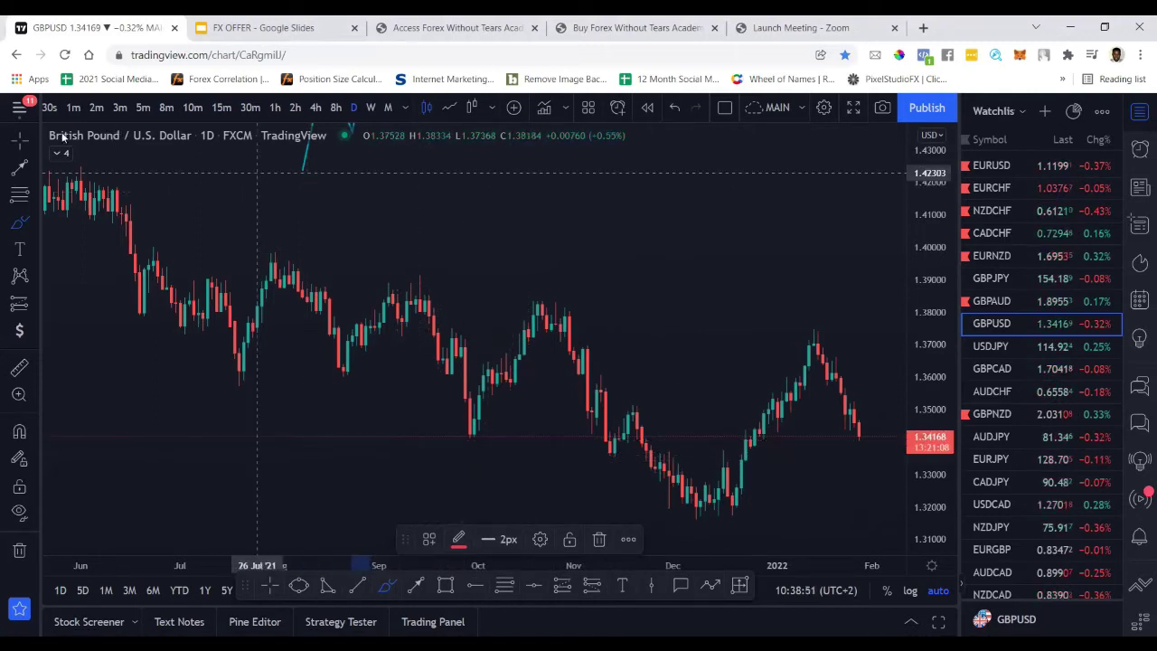
- Restore the cross cursor and frame the Oct 2020–Jun 2021 rally with a taller price range
left_click(31, 145)
left_click(19, 140)
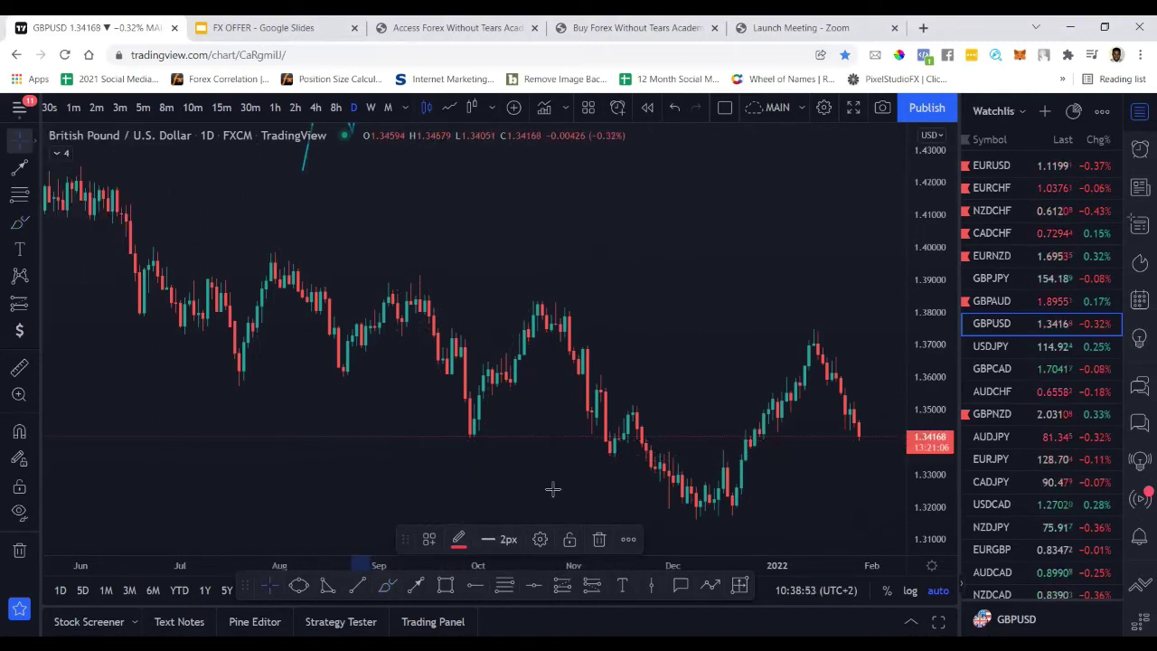
scroll(452, 507, "down", 5)
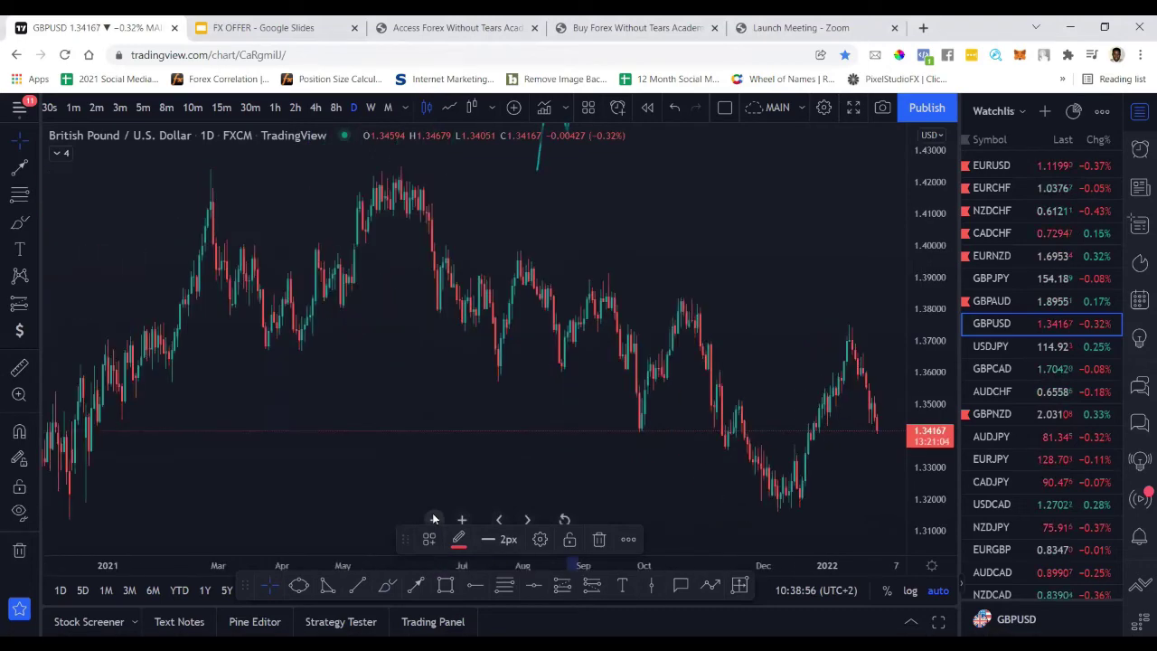
left_click_drag(406, 381, 659, 349)
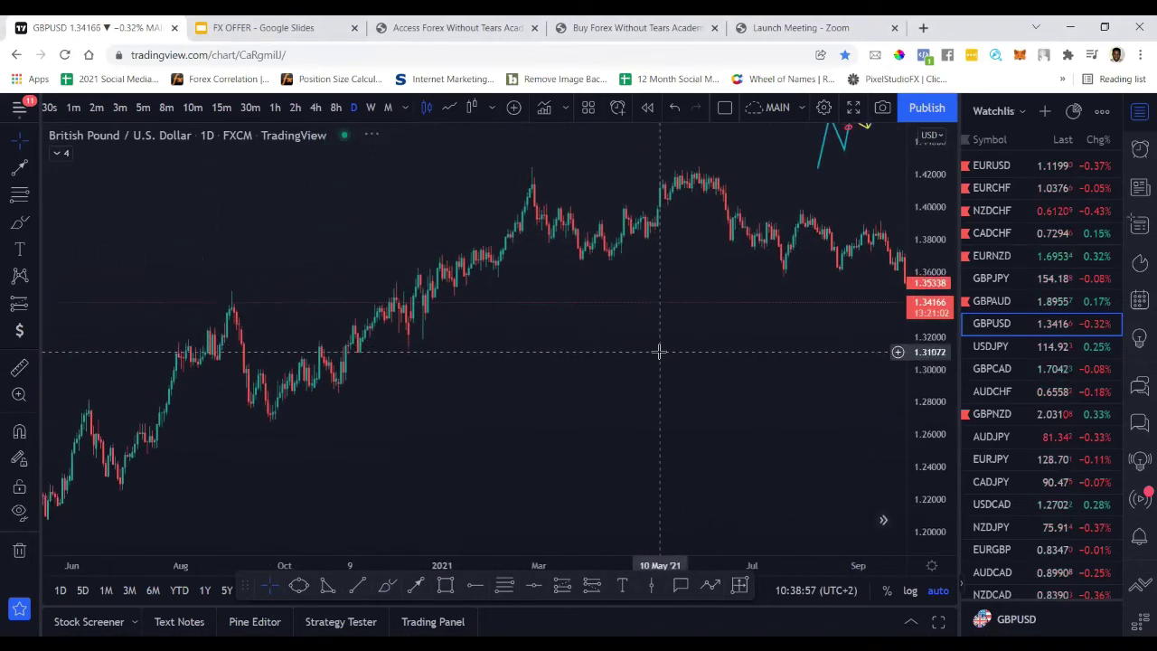
left_click(462, 522)
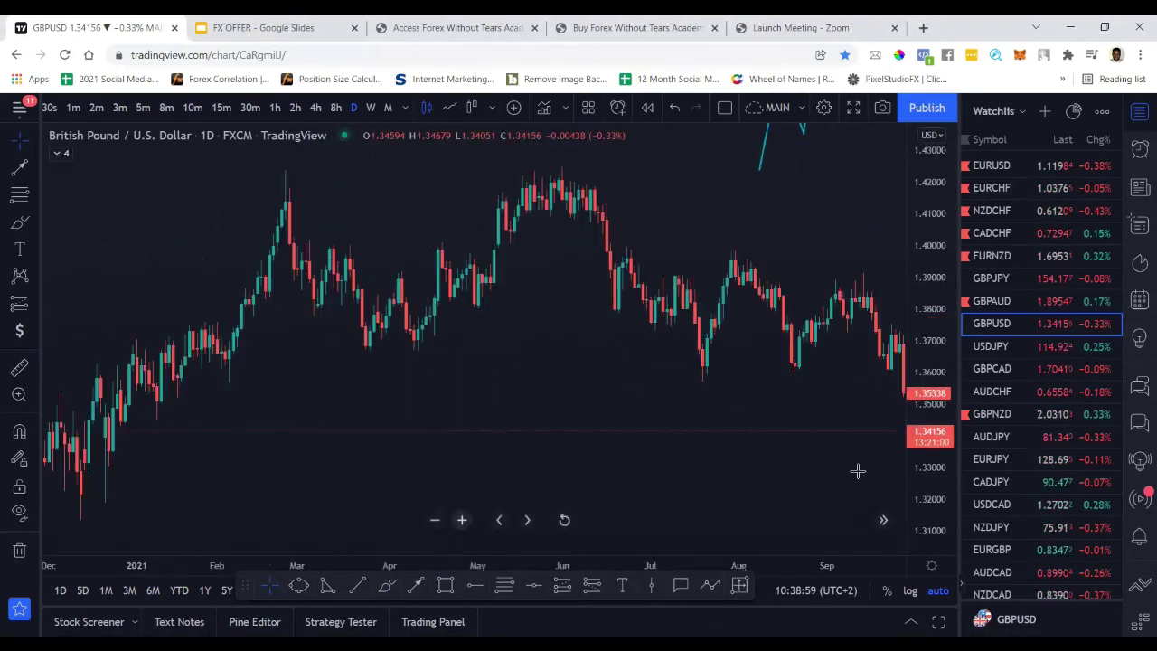
scroll(858, 471, "up", 3)
left_click_drag(302, 469, 651, 286)
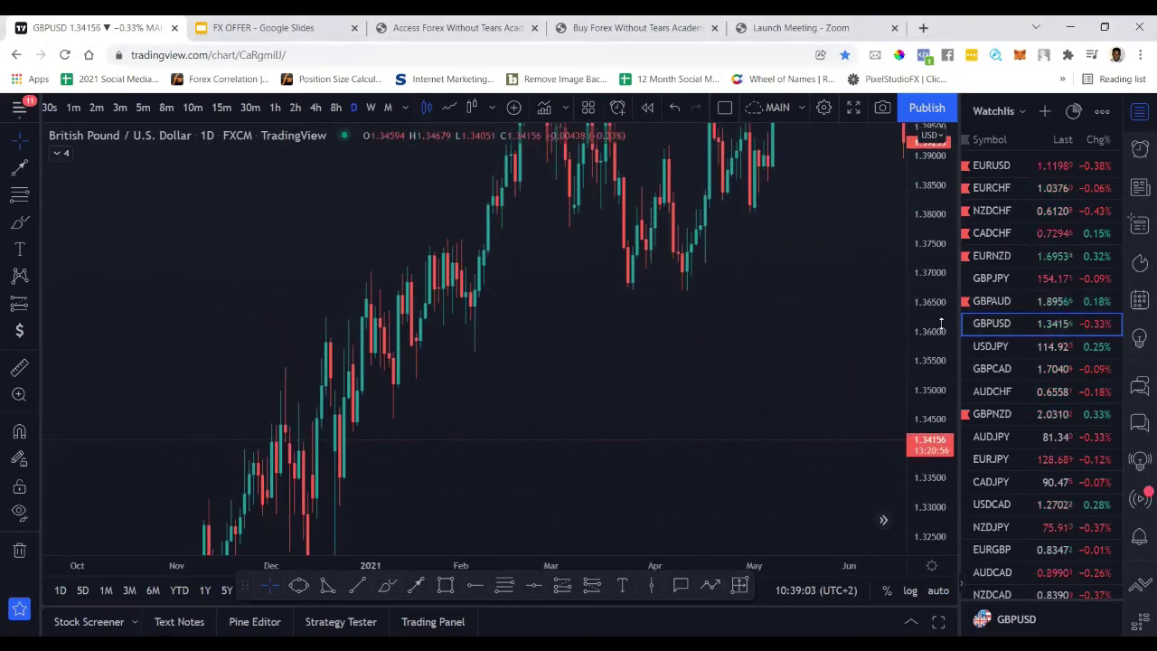
left_click_drag(936, 344, 935, 516)
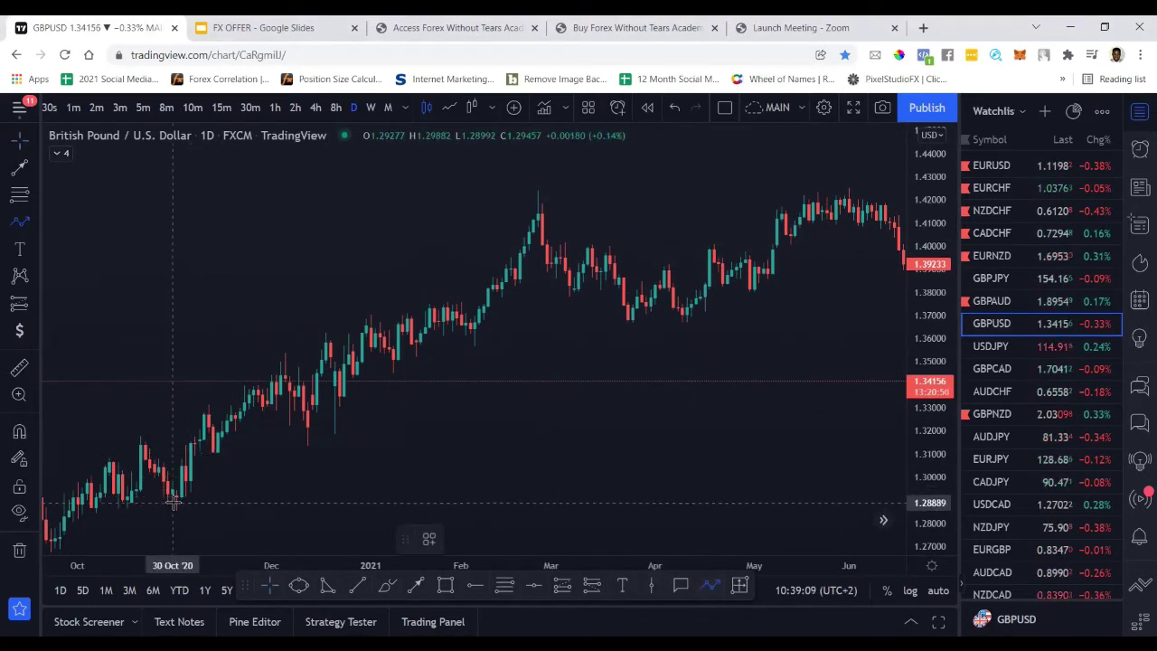
- Trace the November high, December low and mid-December high with a white zigzag
left_click(276, 359)
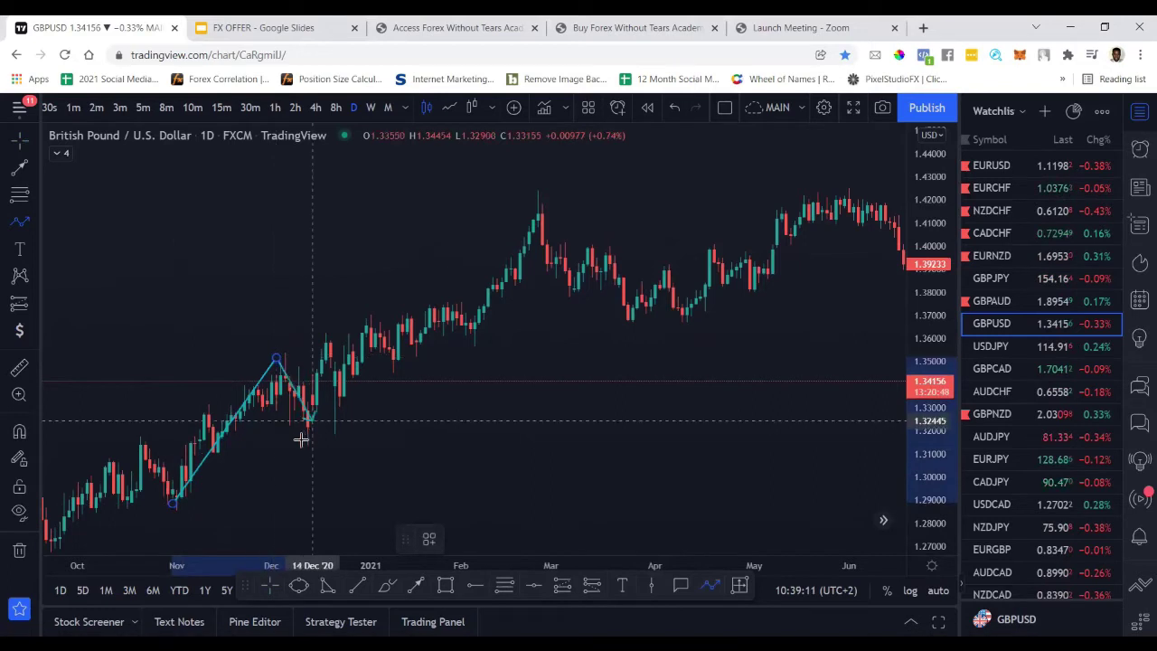
left_click(307, 434)
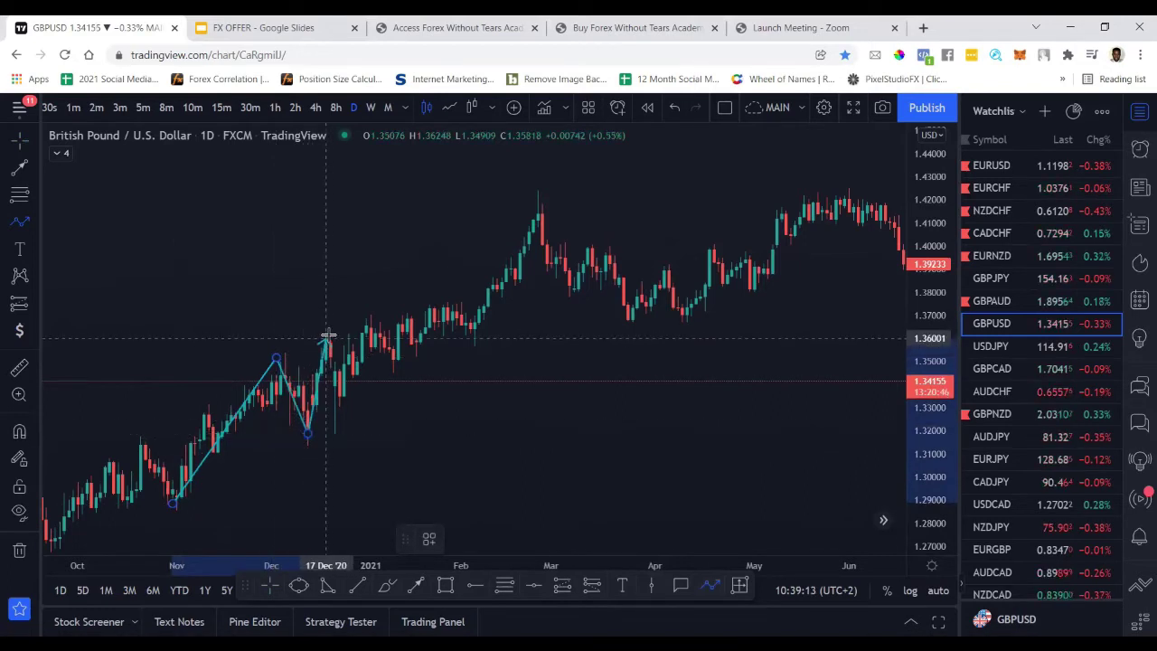
left_click(330, 339)
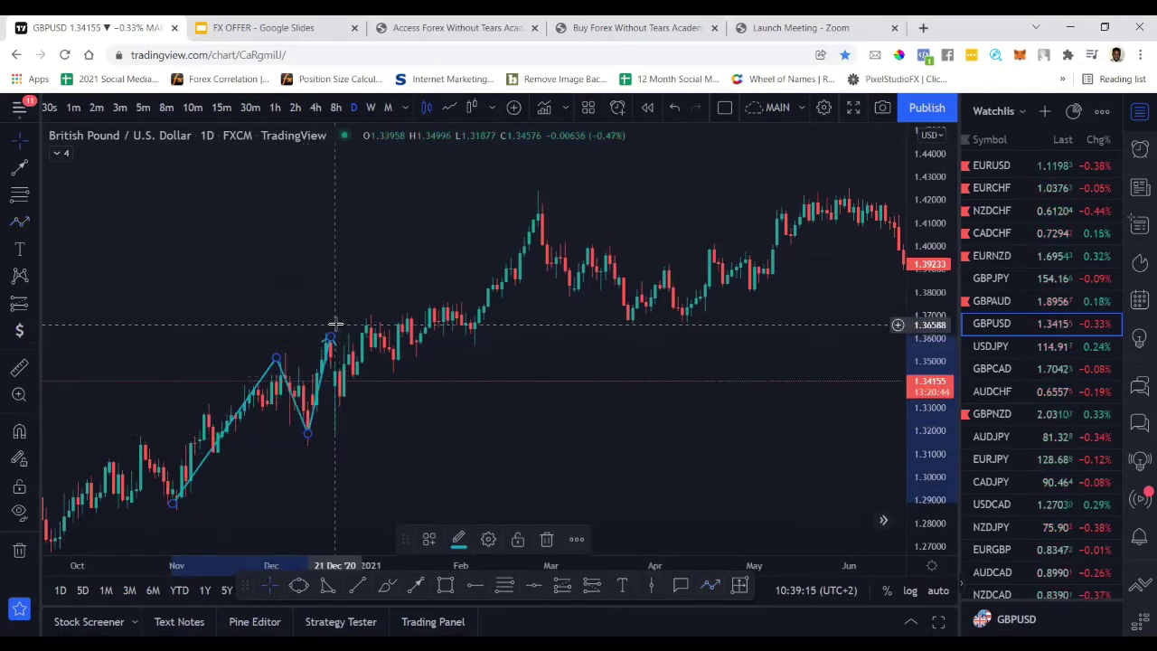
left_click(458, 539)
left_click(459, 416)
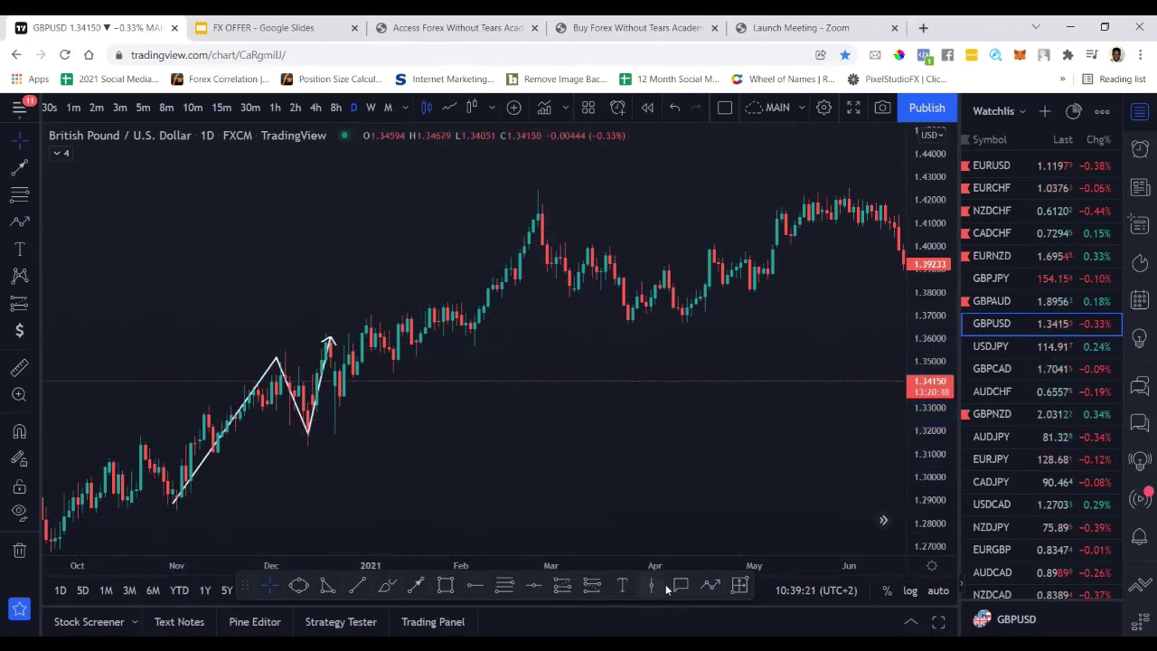
- Delete an unwanted extra line segment and zoom the chart in horizontally
left_click(711, 585)
left_click(330, 343)
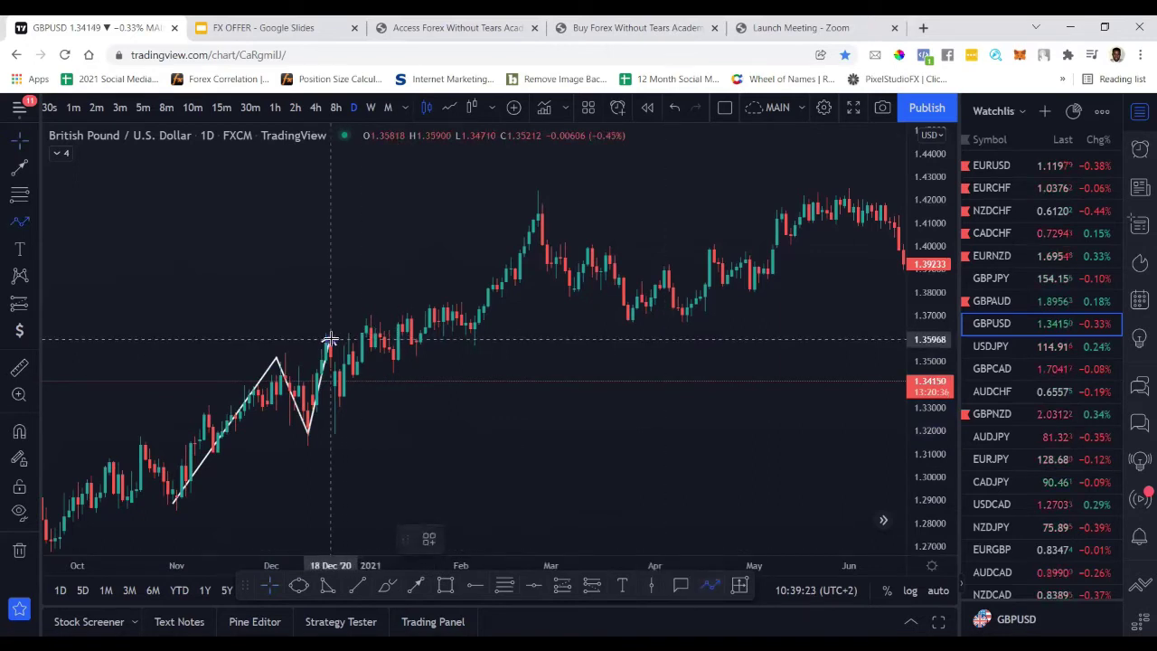
left_click(339, 393)
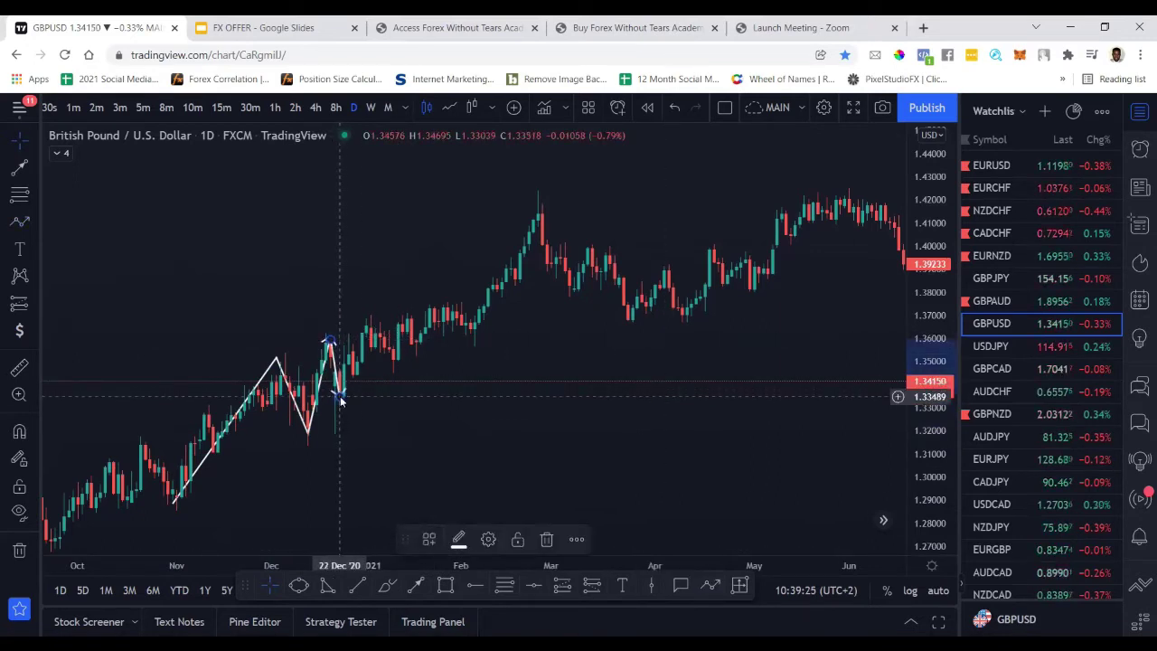
left_click(545, 540)
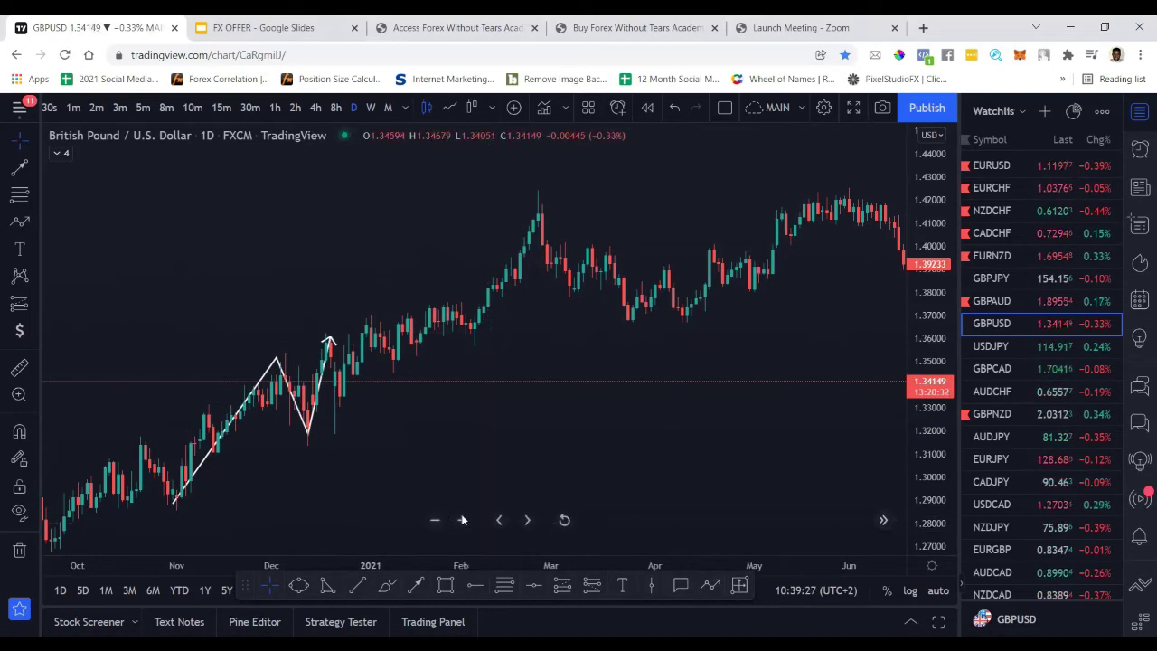
left_click(462, 519)
left_click(462, 520)
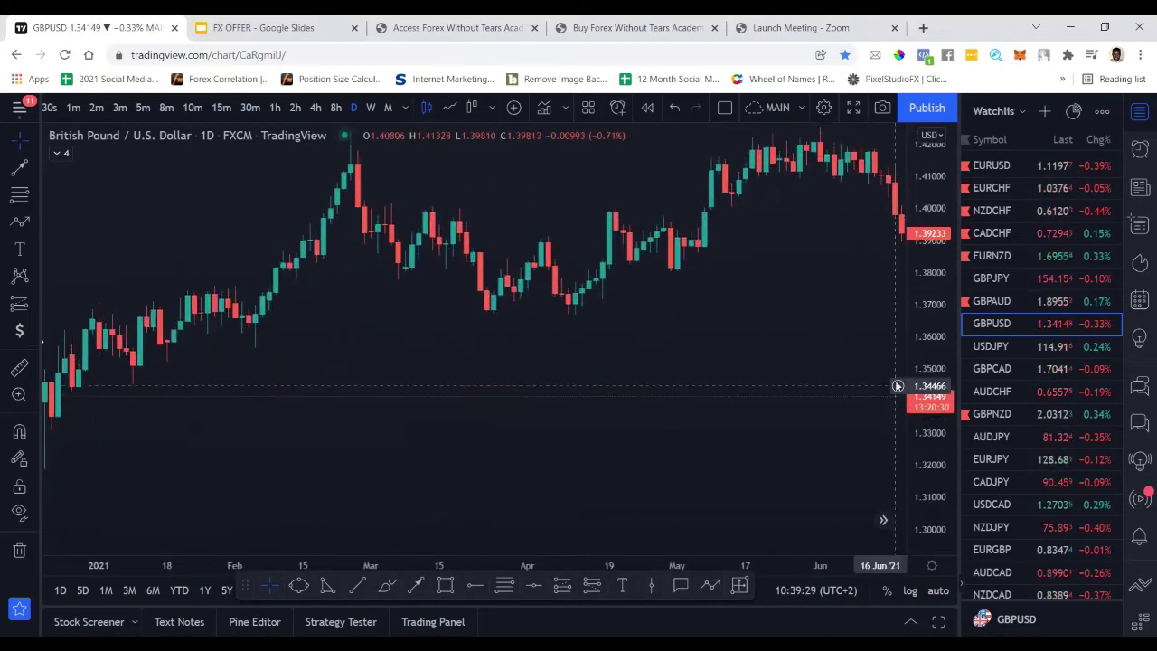
- Draw a red zone from the November peak to 06 Jan and a yellow arrow pointing into it
left_click_drag(230, 420, 706, 403)
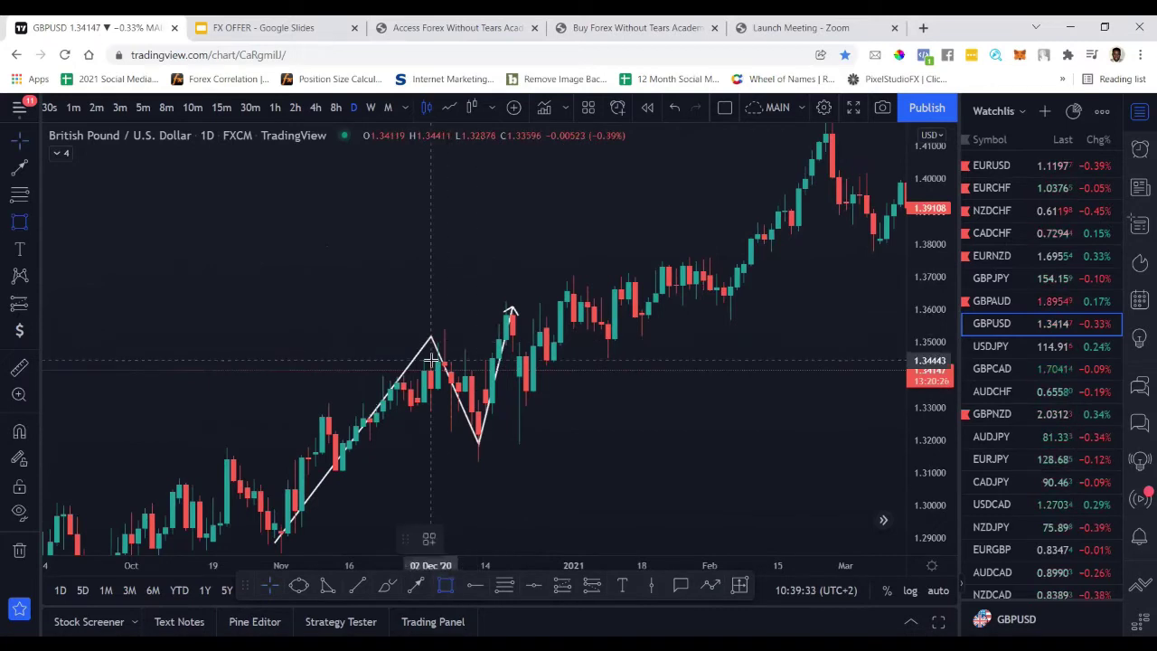
left_click_drag(431, 361, 588, 349)
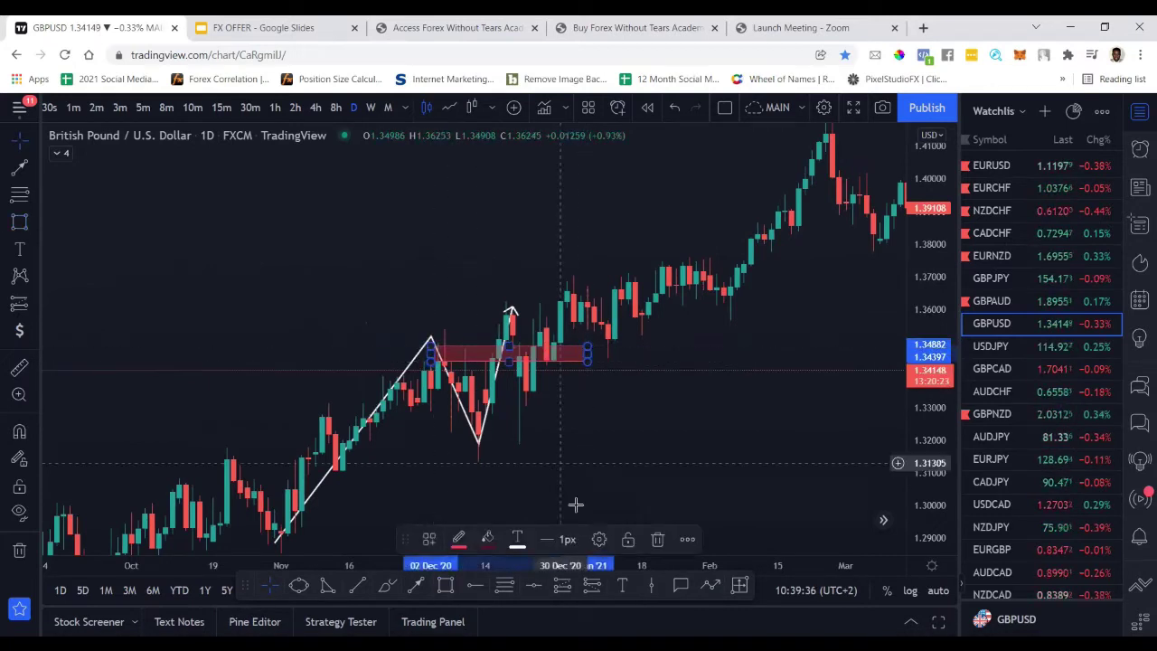
left_click(416, 585)
left_click_drag(511, 312, 524, 348)
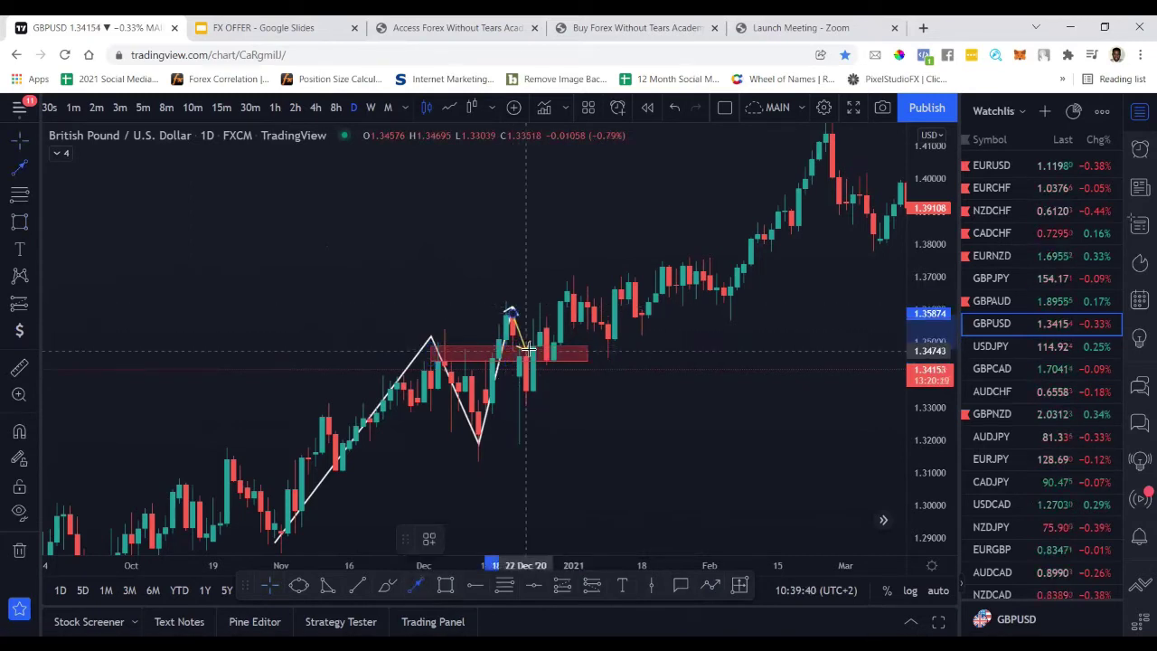
left_click(535, 252)
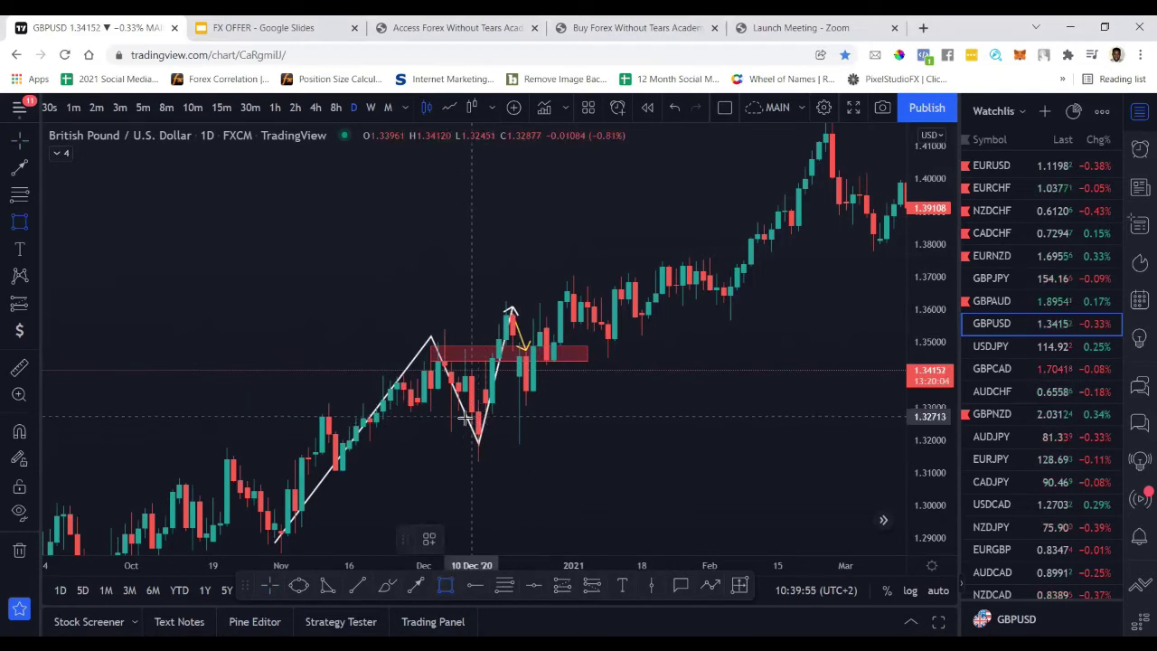
- Add a lower red zone from 09 Dec, circle its retest in red, then jump to recent months
left_click_drag(464, 412, 792, 444)
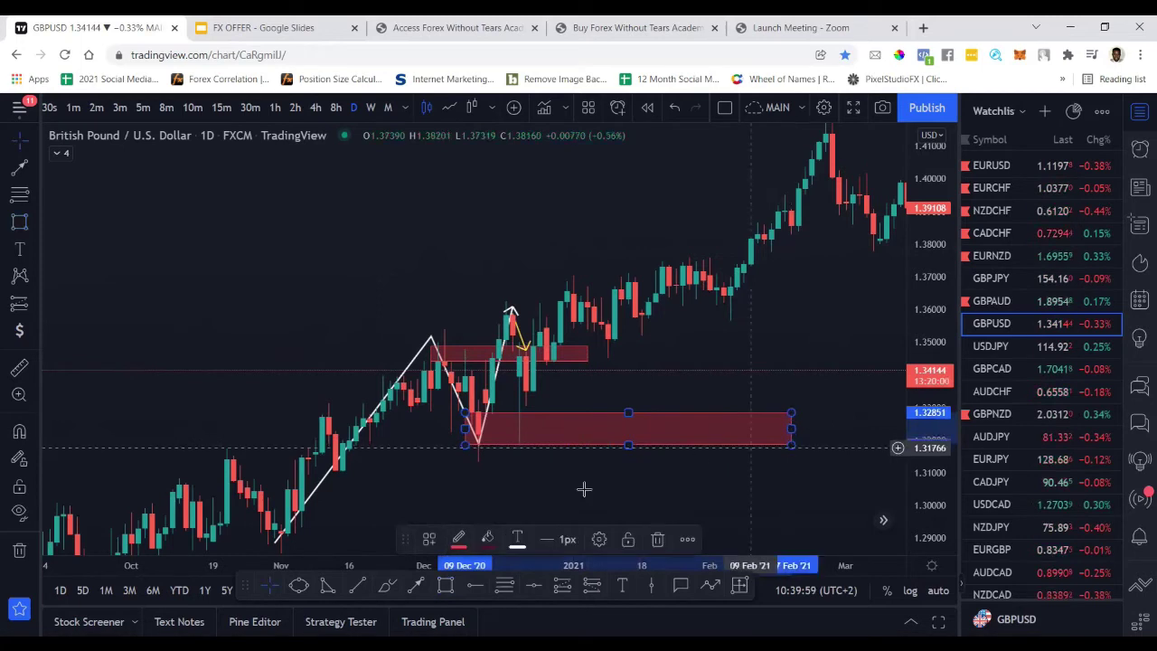
left_click(386, 587)
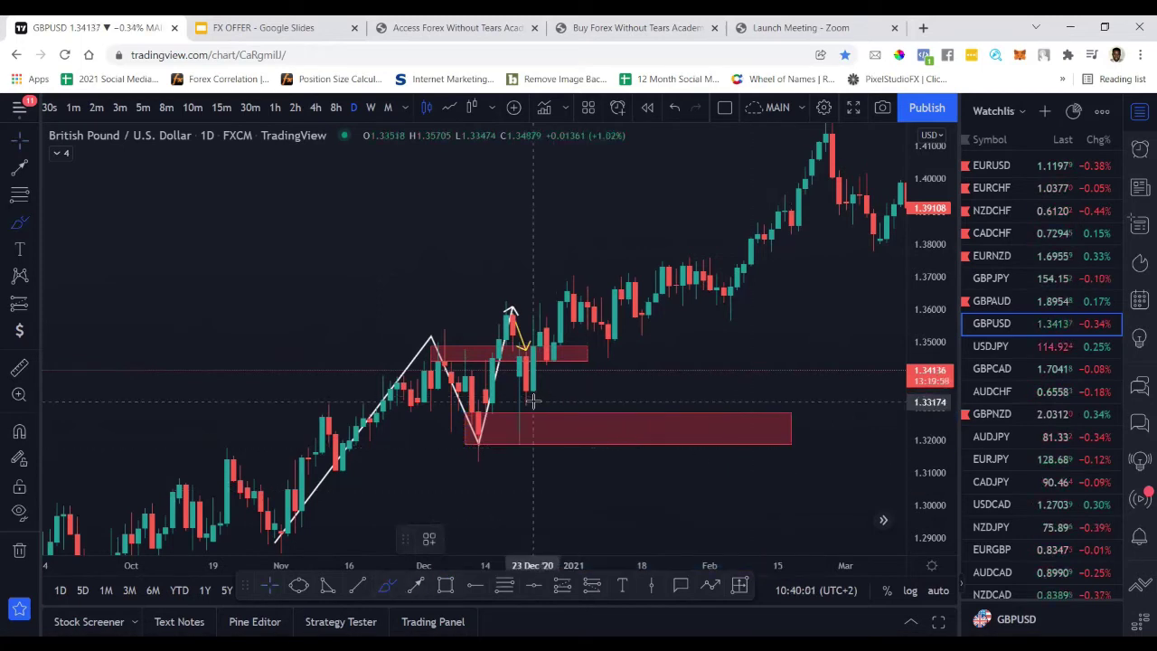
mouse_move(533, 402)
left_mouse_down()
mouse_move(502, 407)
mouse_move(499, 438)
mouse_move(552, 419)
mouse_move(534, 395)
mouse_move(509, 402)
mouse_move(535, 428)
mouse_move(641, 366)
left_mouse_up()
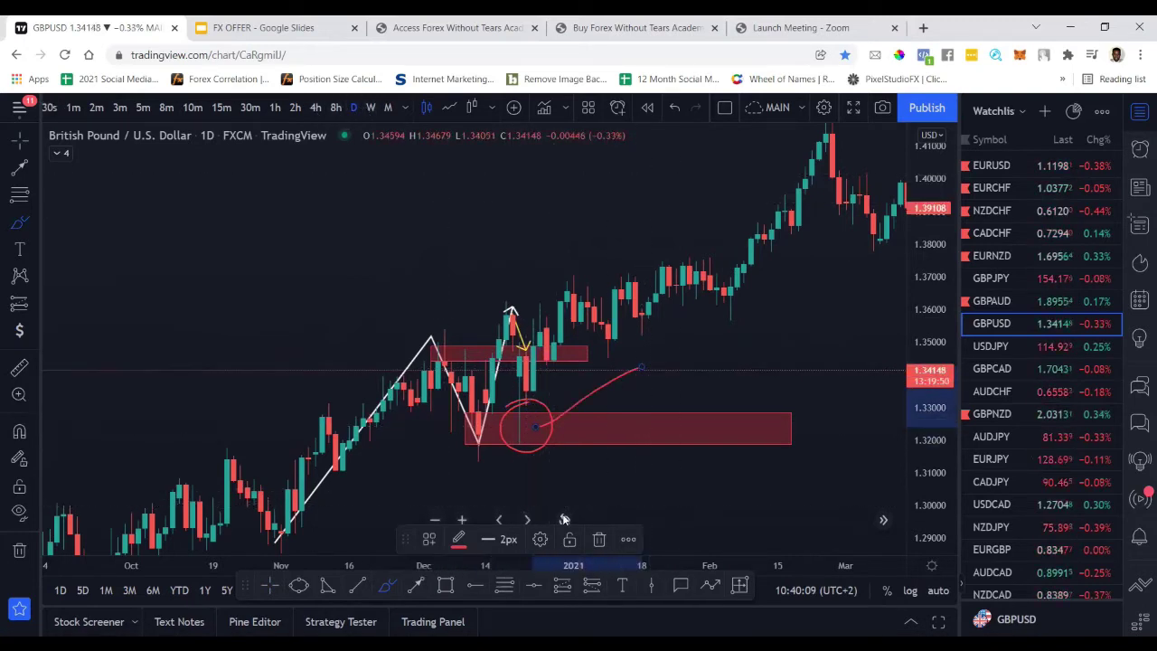
left_click(564, 519)
left_click(435, 520)
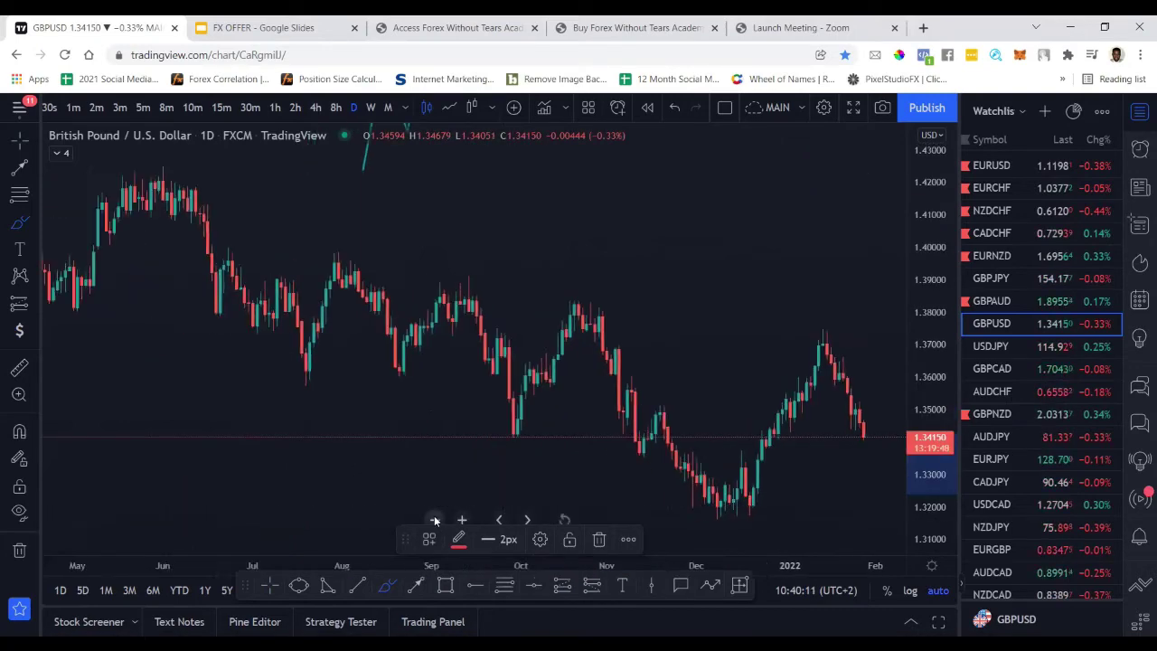
- Rescale the price axis and draw a zigzag through the Aug–Sep 2021 highs and lows
mouse_move(917, 403)
left_mouse_down()
mouse_move(926, 439)
mouse_move(926, 423)
left_mouse_up()
mouse_move(713, 245)
left_mouse_down()
mouse_move(715, 280)
mouse_move(704, 281)
left_mouse_up()
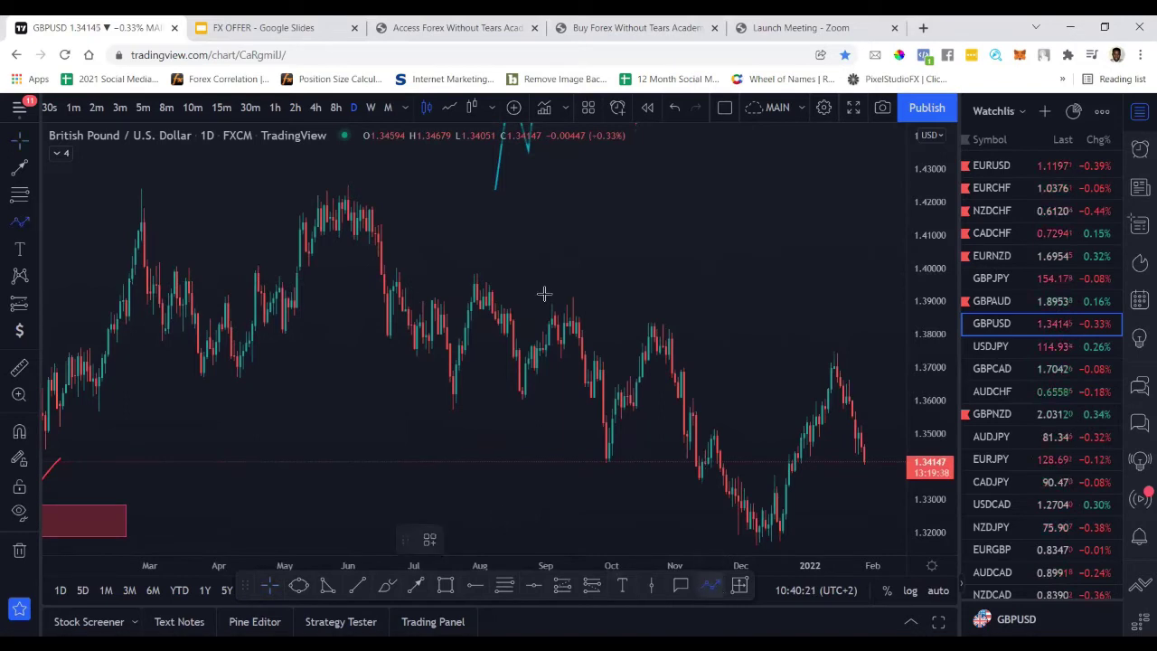
left_click(471, 278)
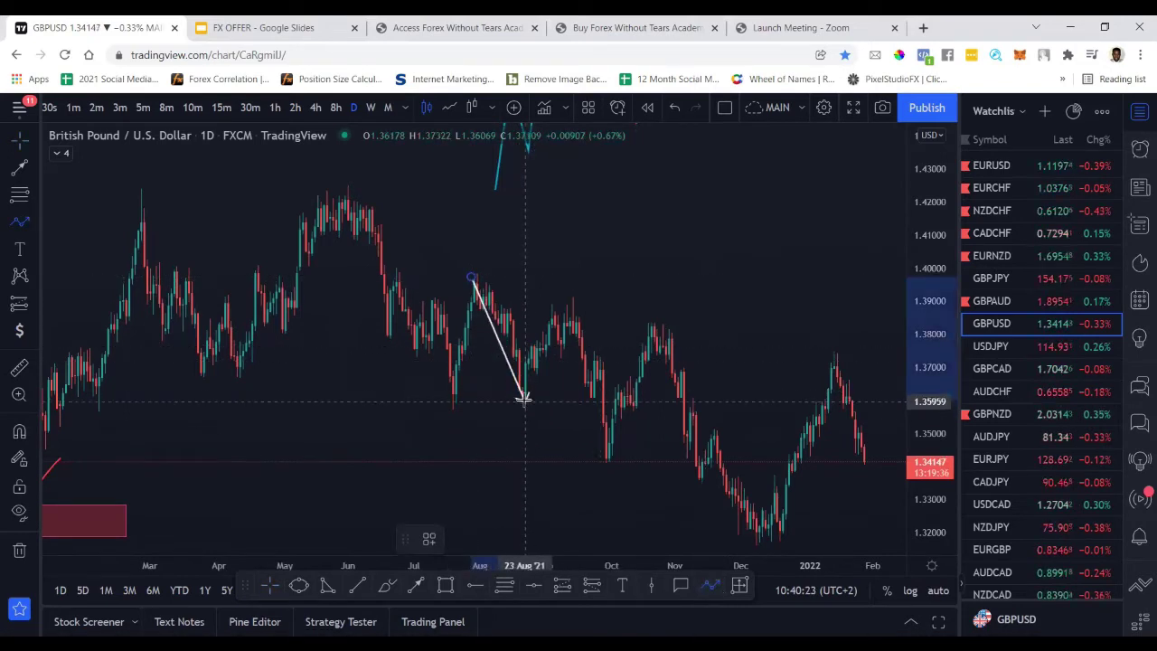
left_click(524, 397)
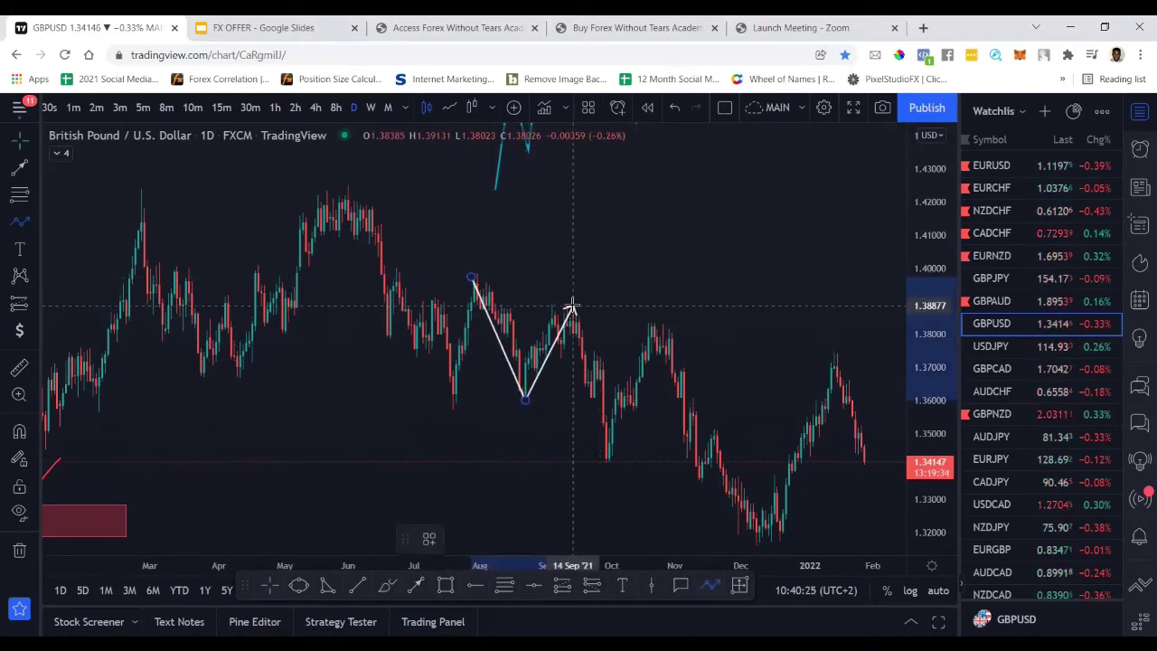
left_click(572, 307)
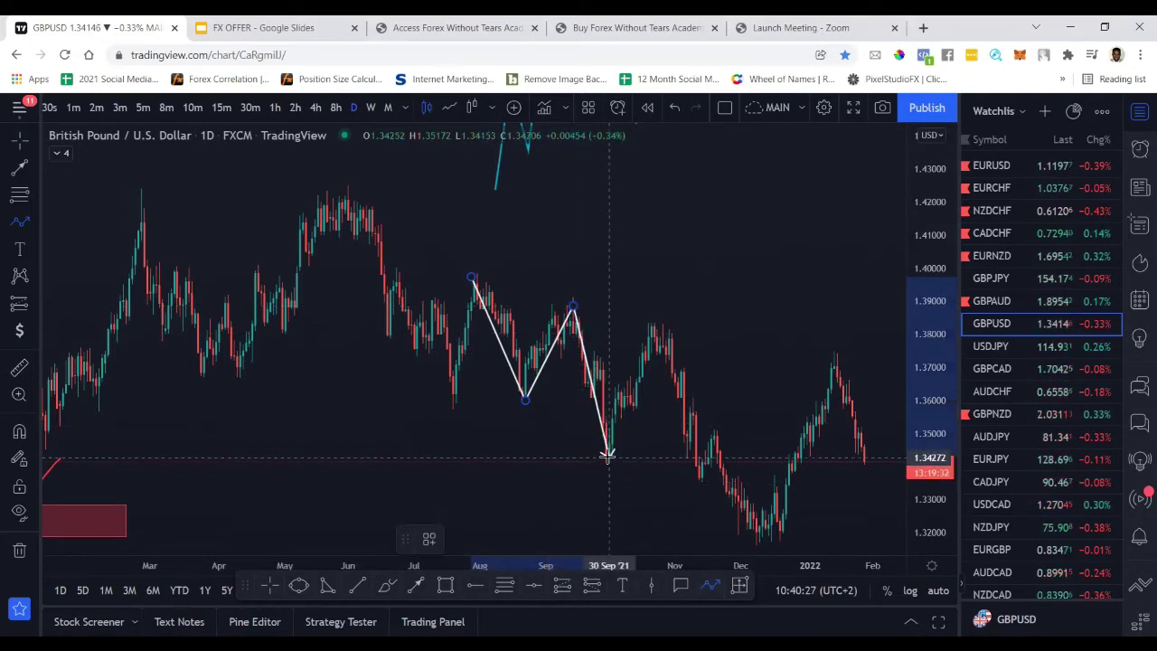
left_click(607, 454)
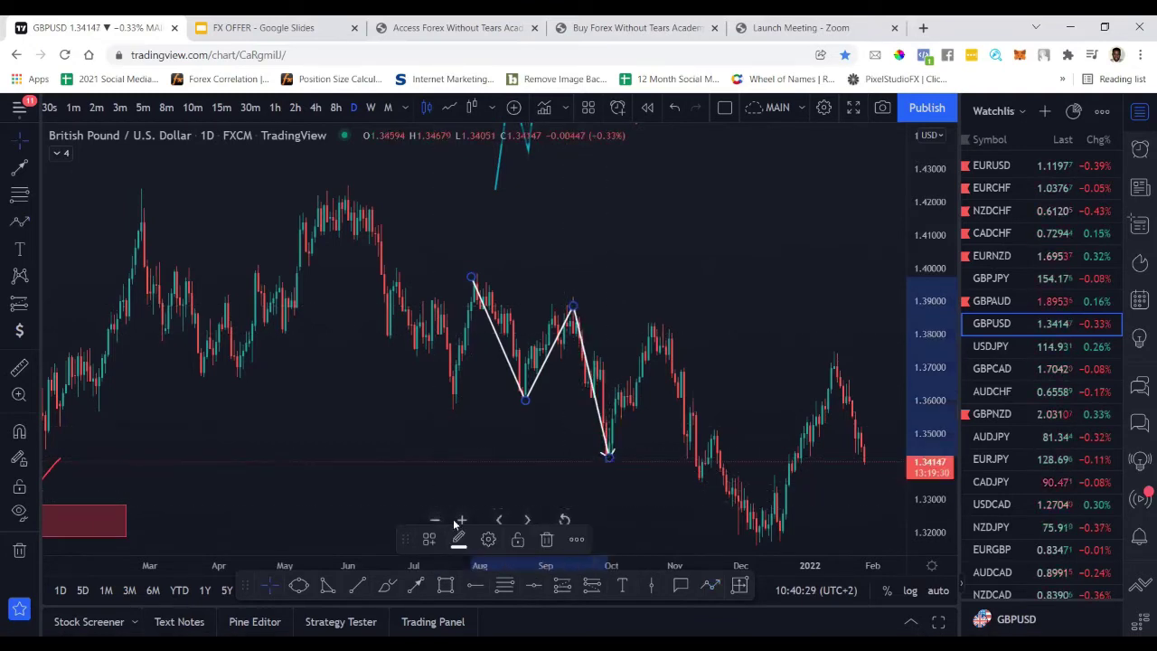
- Zoom in and add a thin red zone around 1.36
left_click(461, 521)
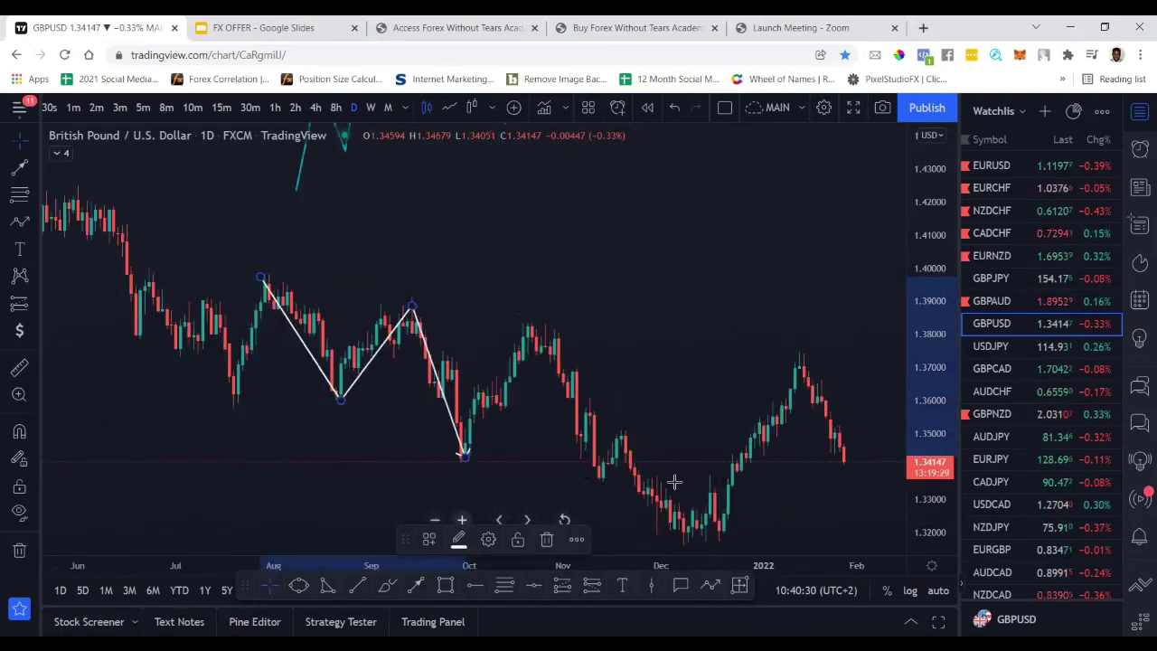
left_click(445, 586)
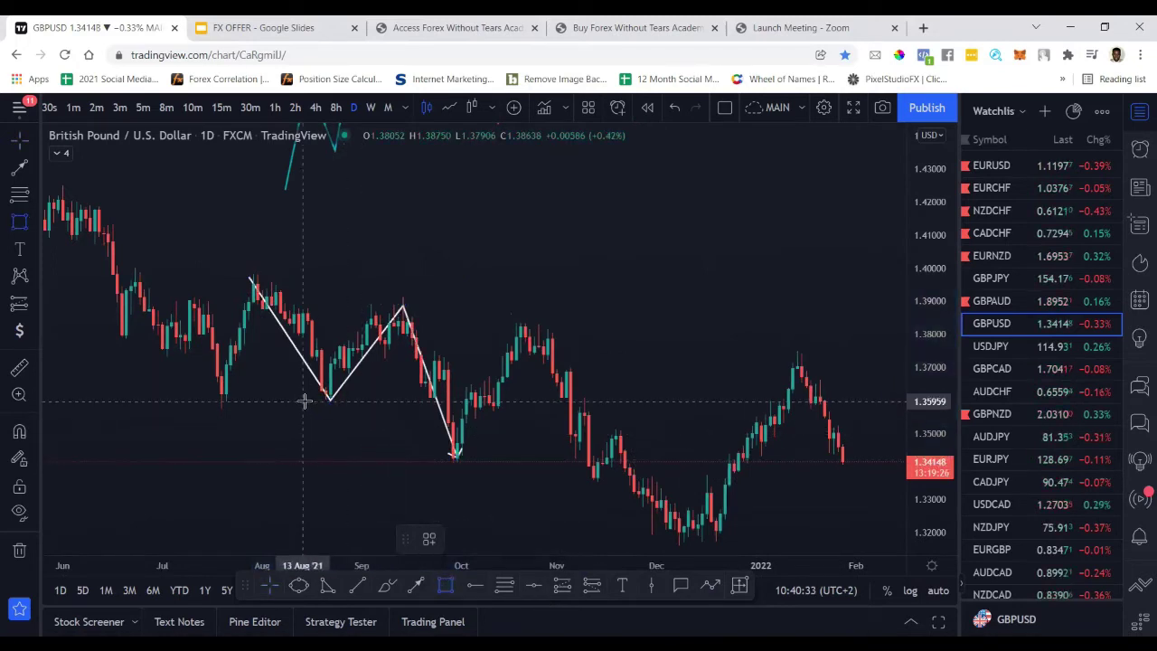
left_click(579, 395)
left_click(560, 475)
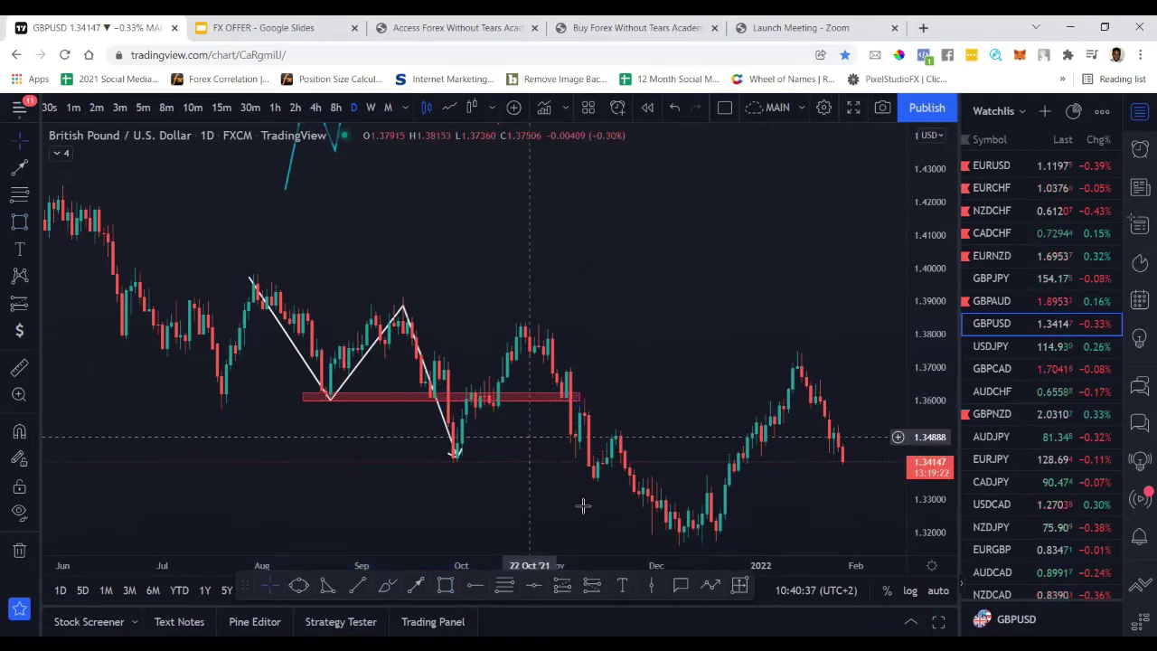
- Draw a yellow arrow rising from the late-September low through the 1.36 zone
left_click(414, 586)
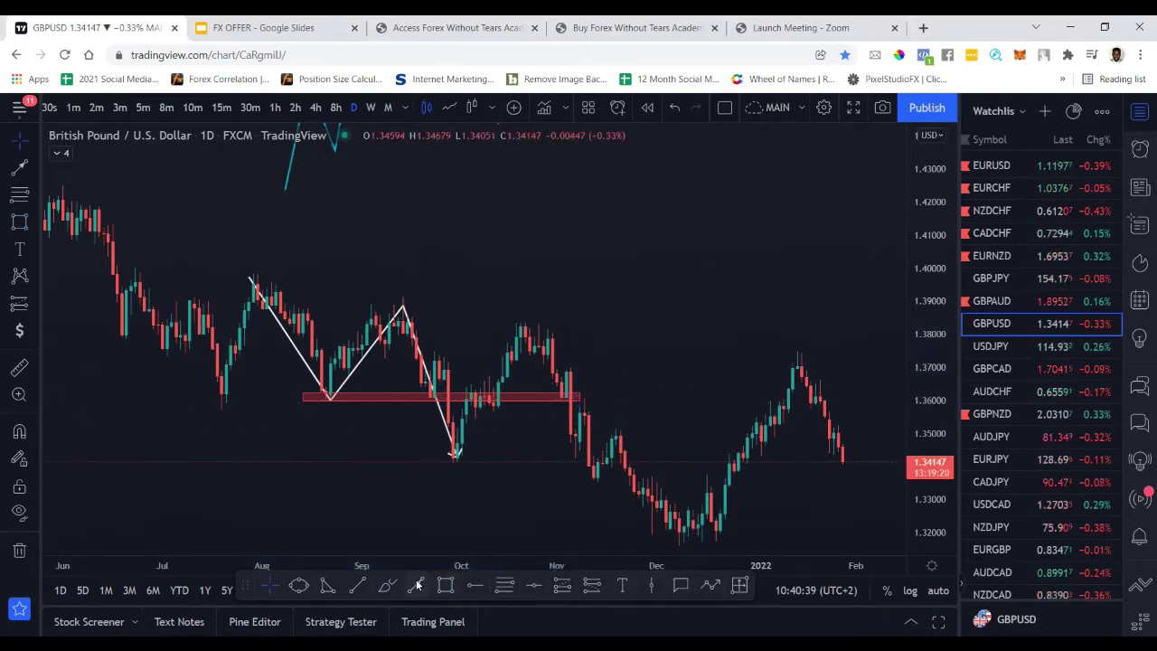
left_click(456, 454)
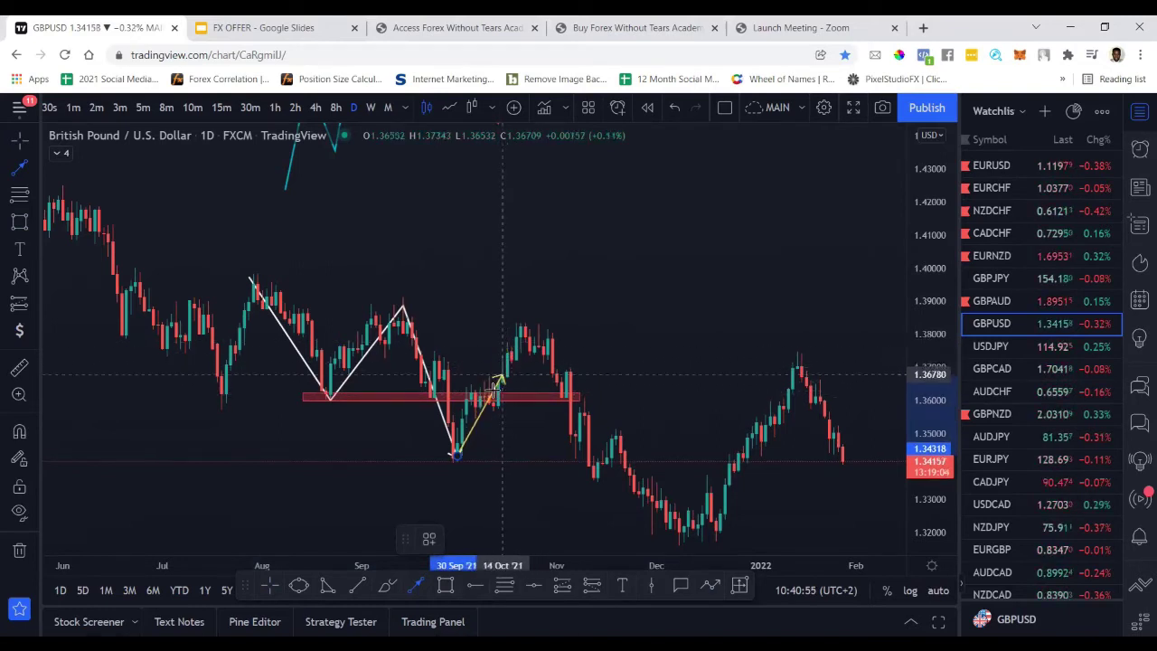
double_click(511, 351)
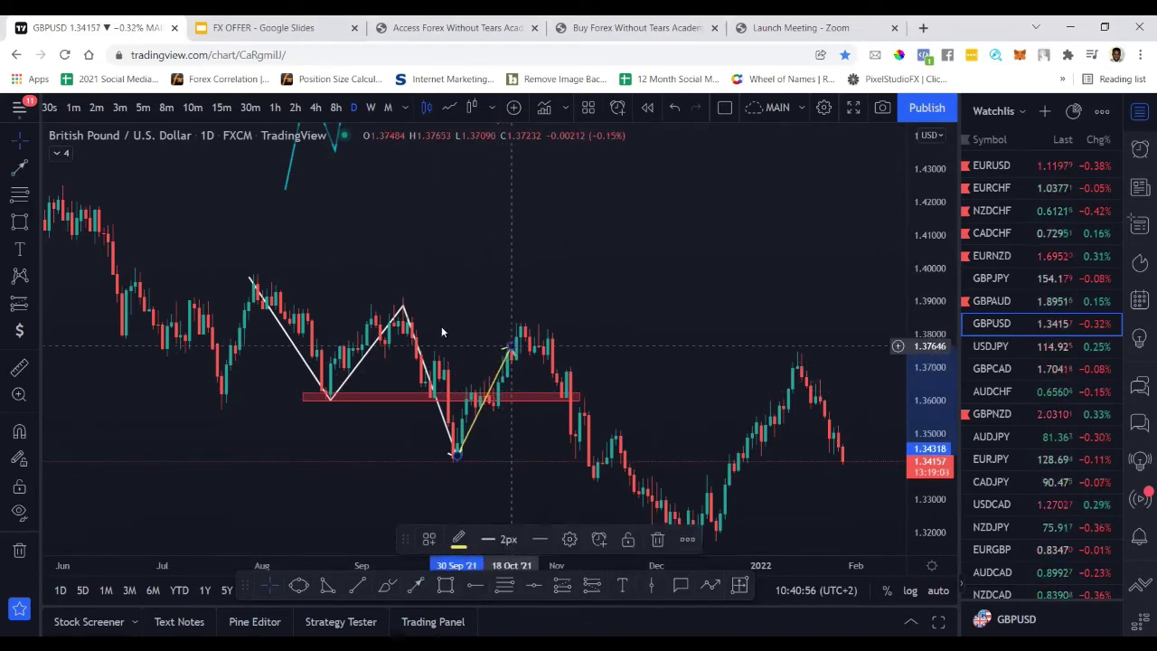
left_click(687, 599)
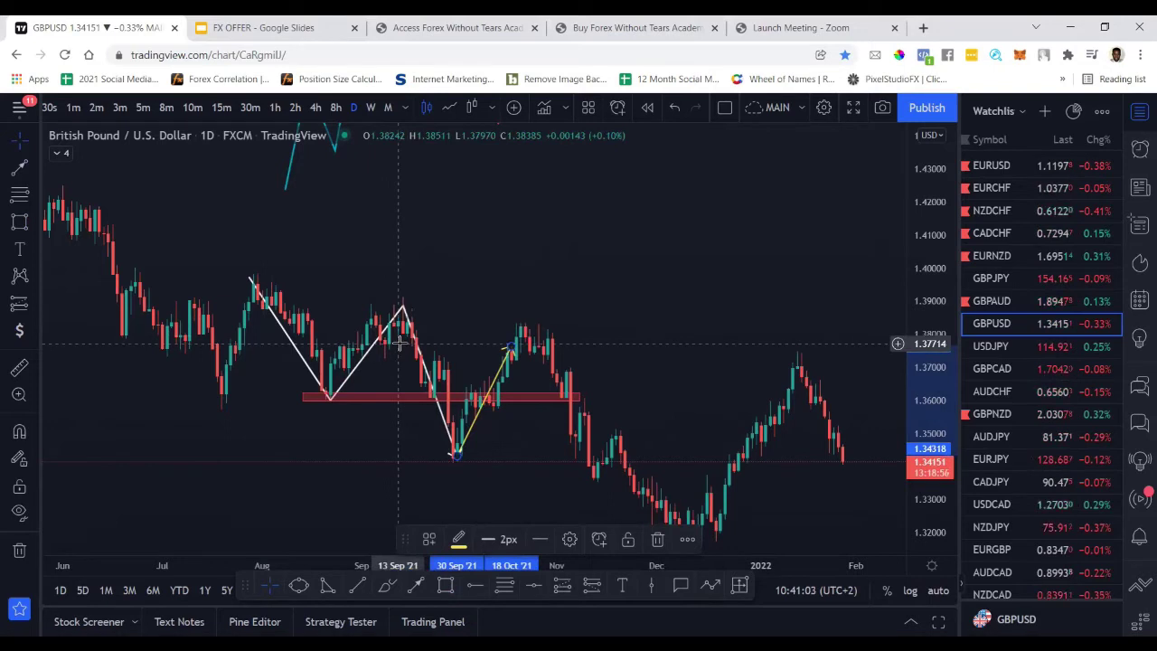
- Draw a red zone across the September high near 1.38, extended to mid-December
left_click(443, 586)
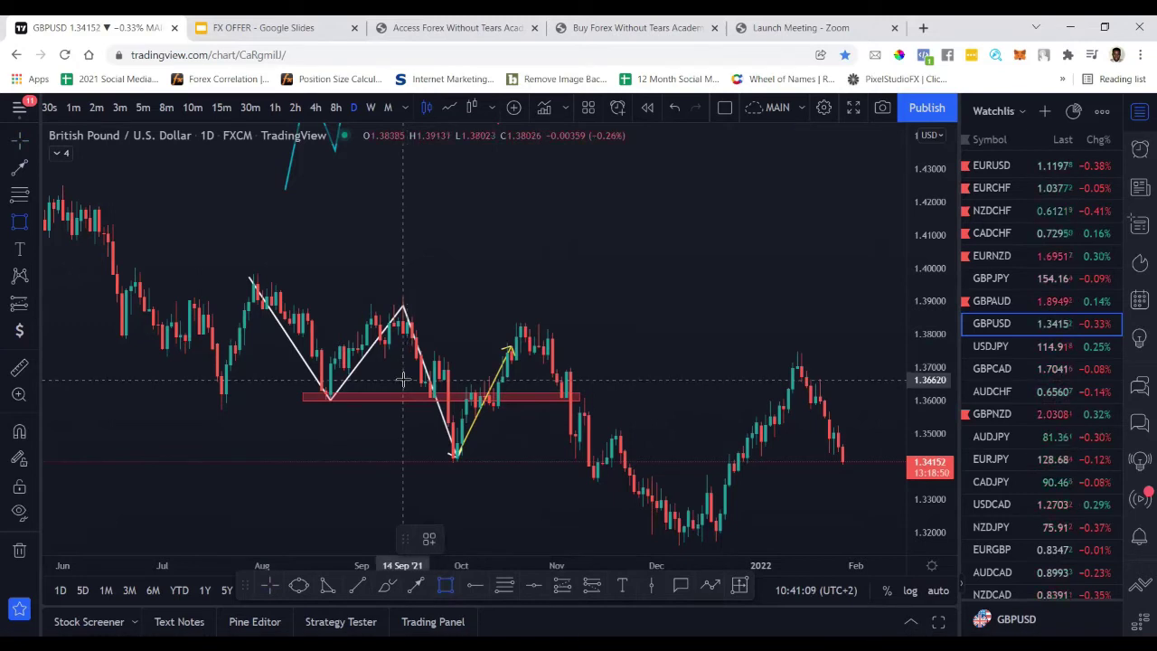
left_click(387, 330)
left_click(598, 318)
left_click_drag(597, 326, 697, 316)
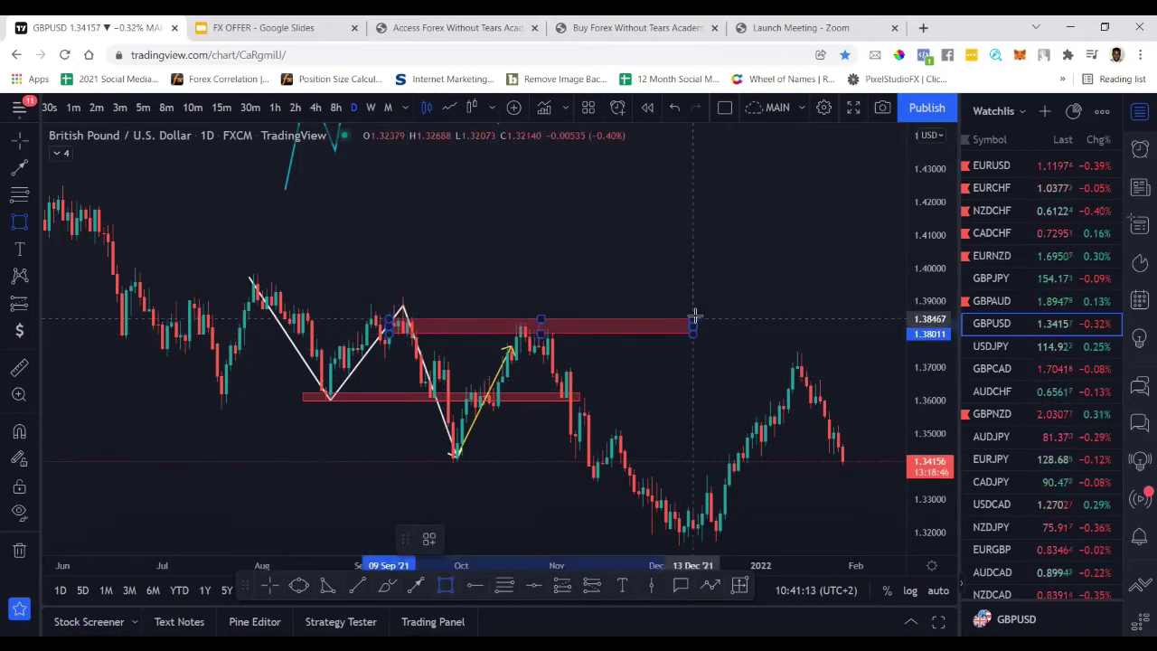
left_click(612, 264)
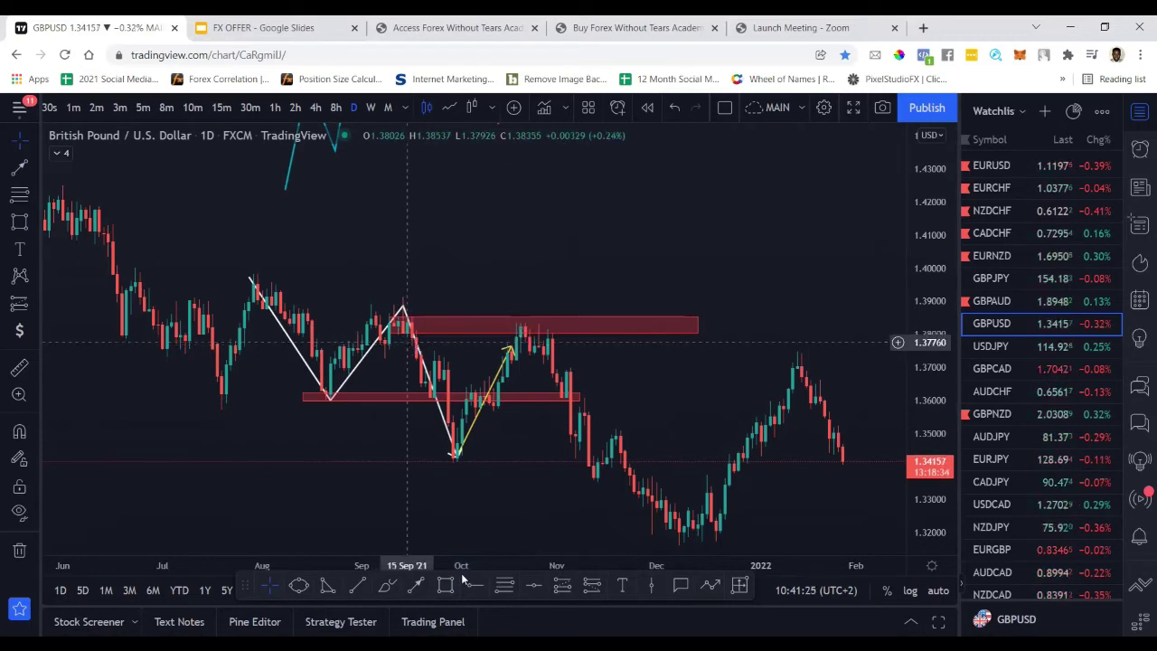
- Circle the retest of the upper zone, then remove all drawings from the chart
left_click(386, 585)
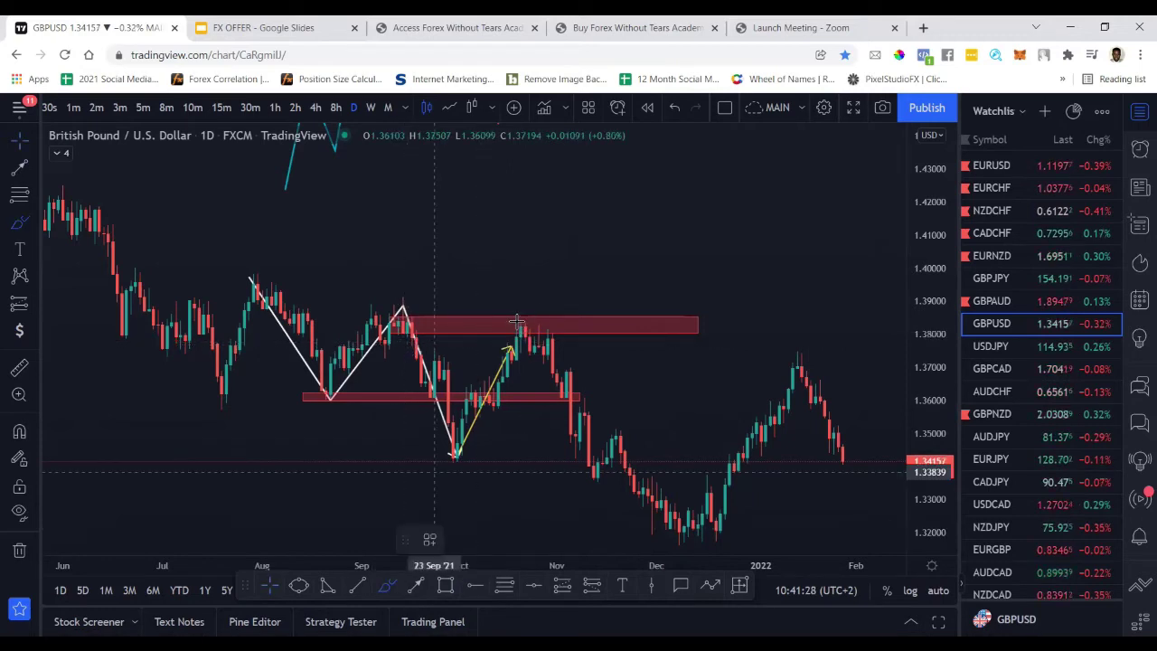
mouse_move(516, 321)
left_mouse_down()
mouse_move(519, 348)
mouse_move(546, 320)
mouse_move(507, 335)
mouse_move(533, 327)
mouse_move(679, 523)
left_mouse_up()
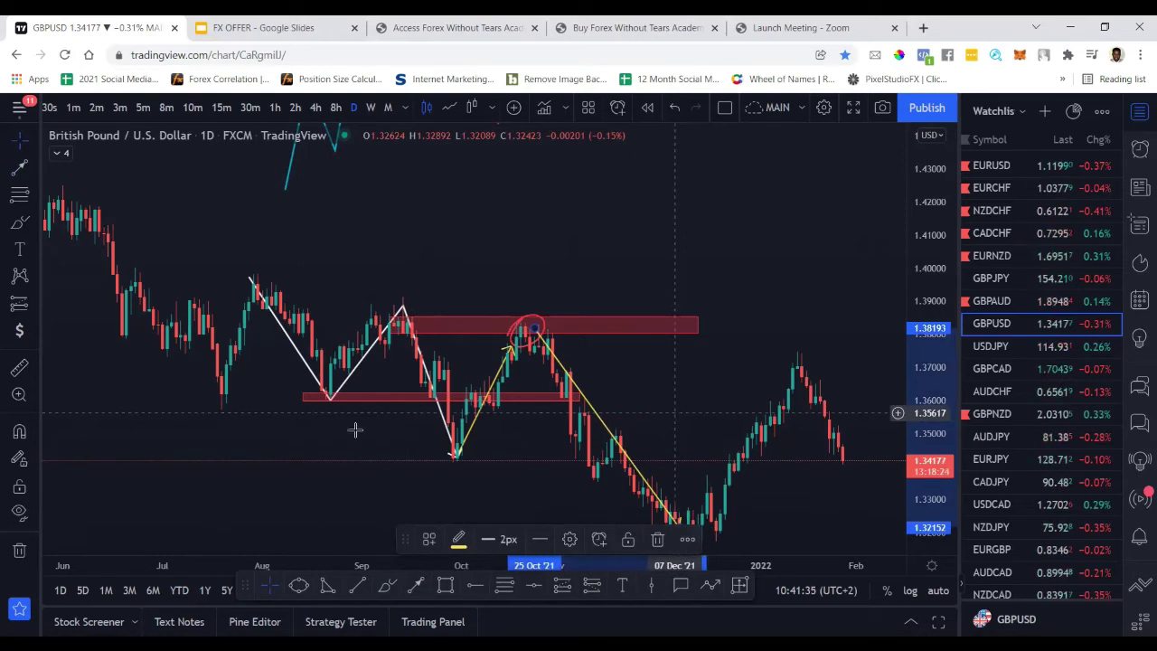
left_click(20, 550)
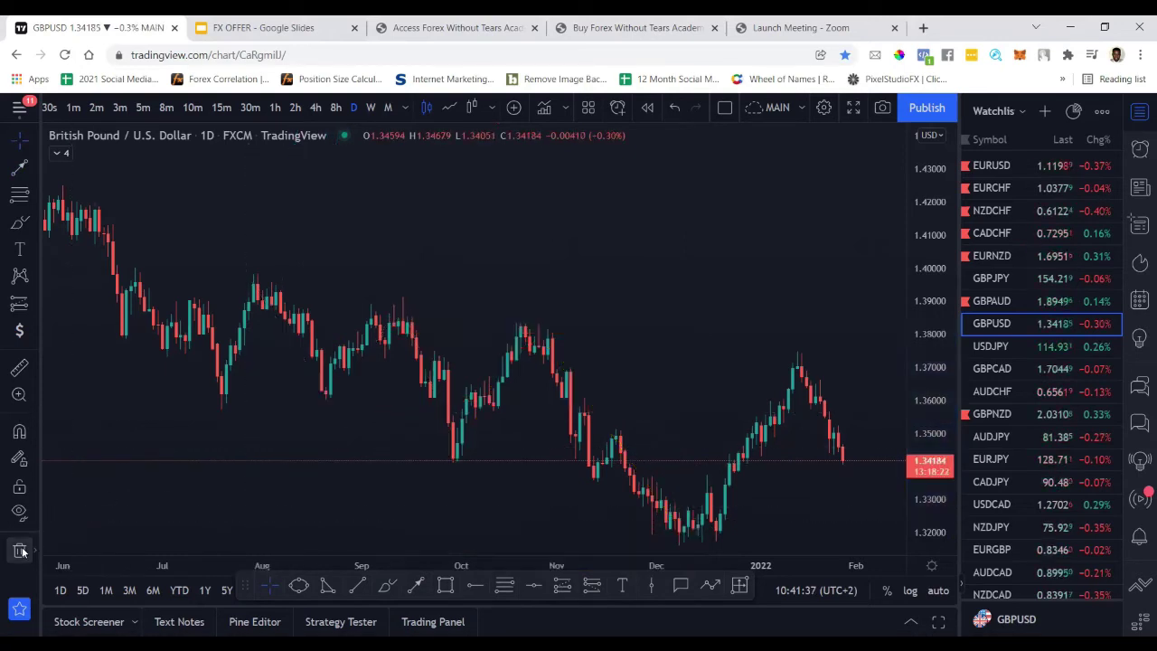
- Zoom out to span April–February, compress the price scale, and arm the Rectangle tool with Alt+Shift+R
left_click(434, 520)
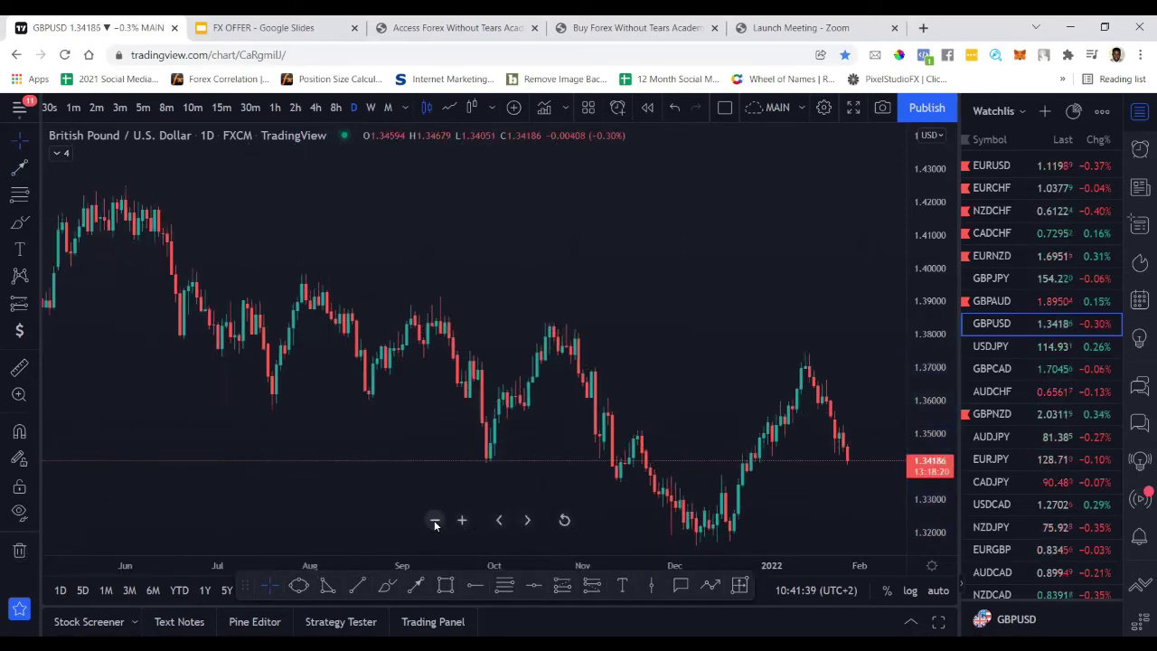
left_click_drag(713, 413, 566, 369)
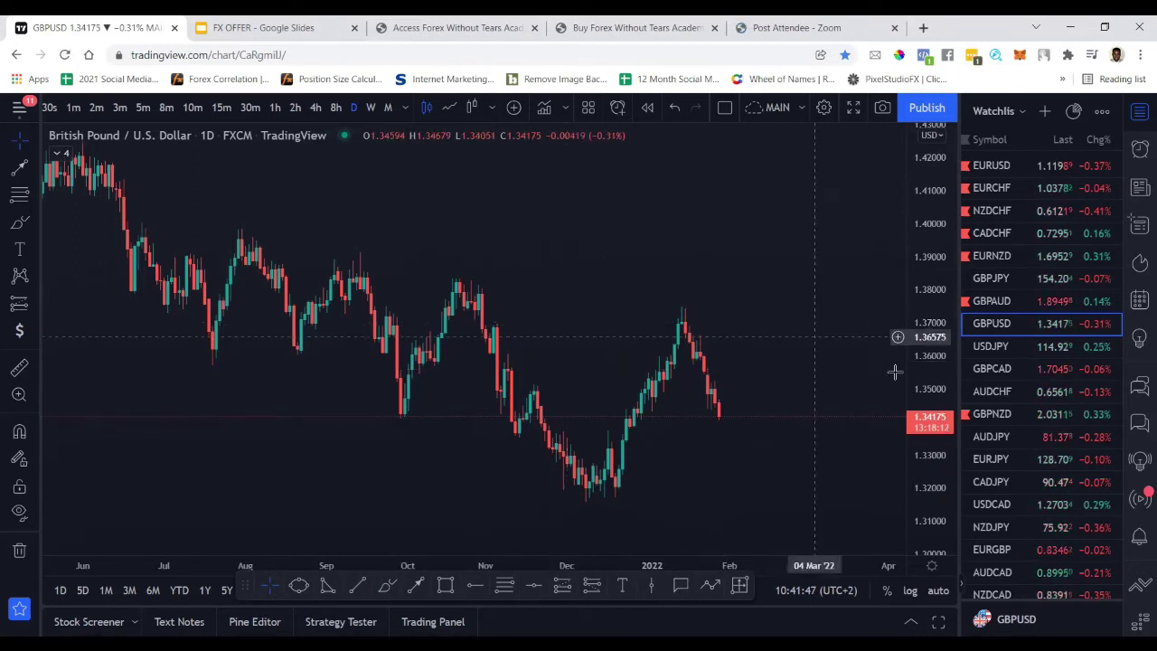
left_click_drag(922, 361, 922, 389)
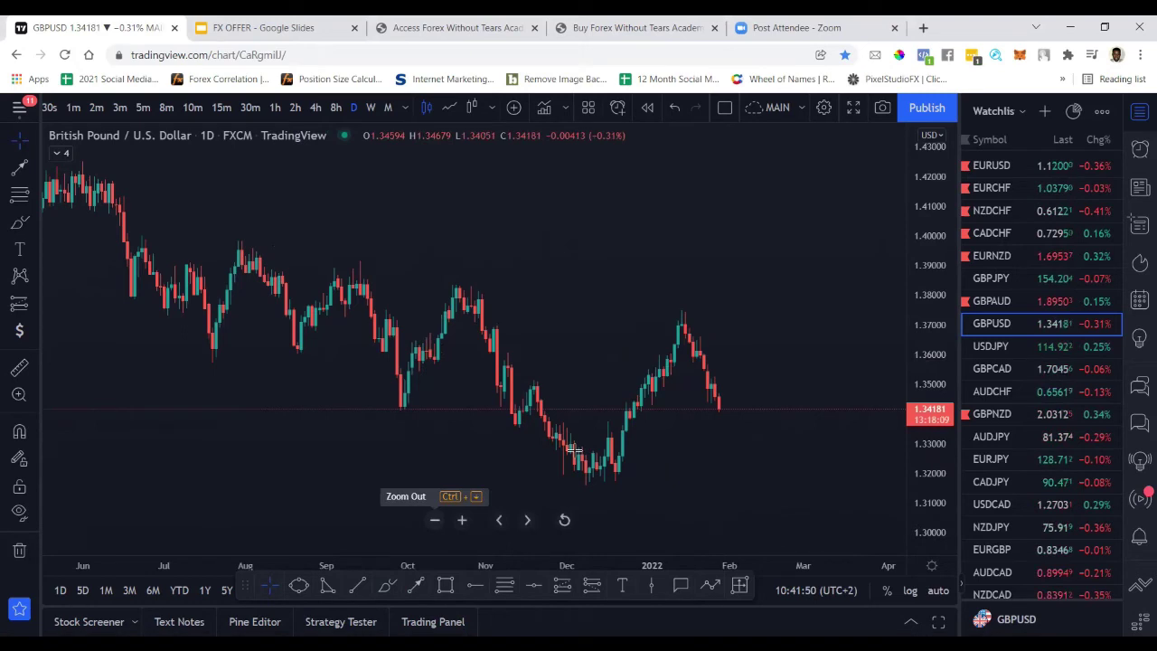
left_click(434, 521)
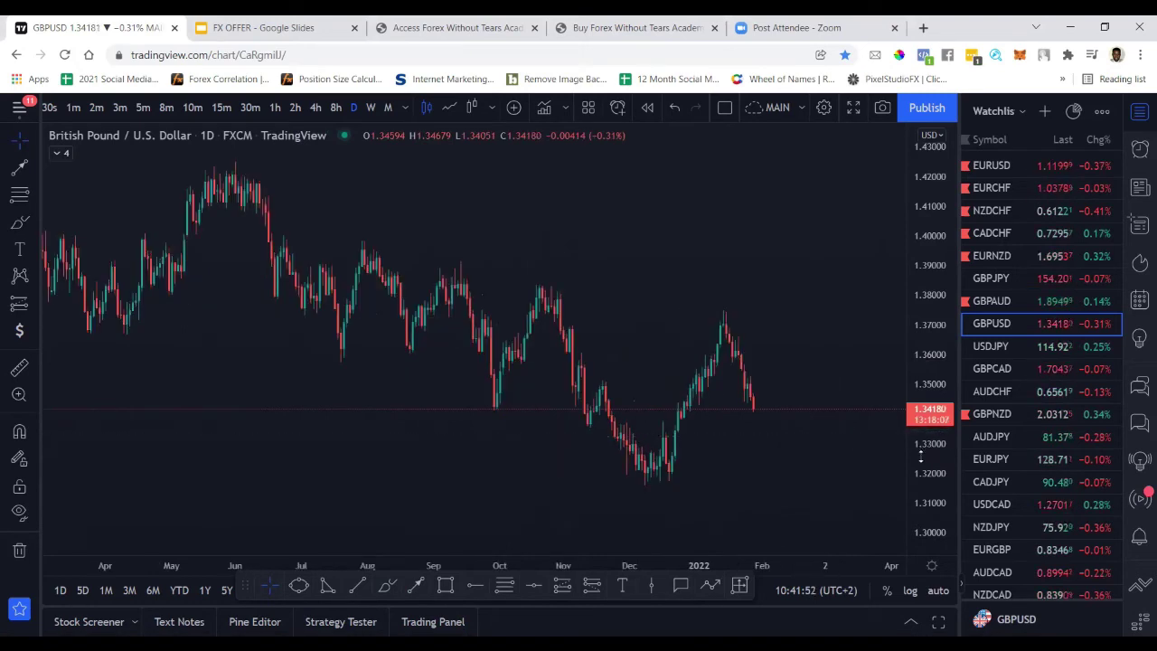
left_click_drag(920, 457, 916, 441)
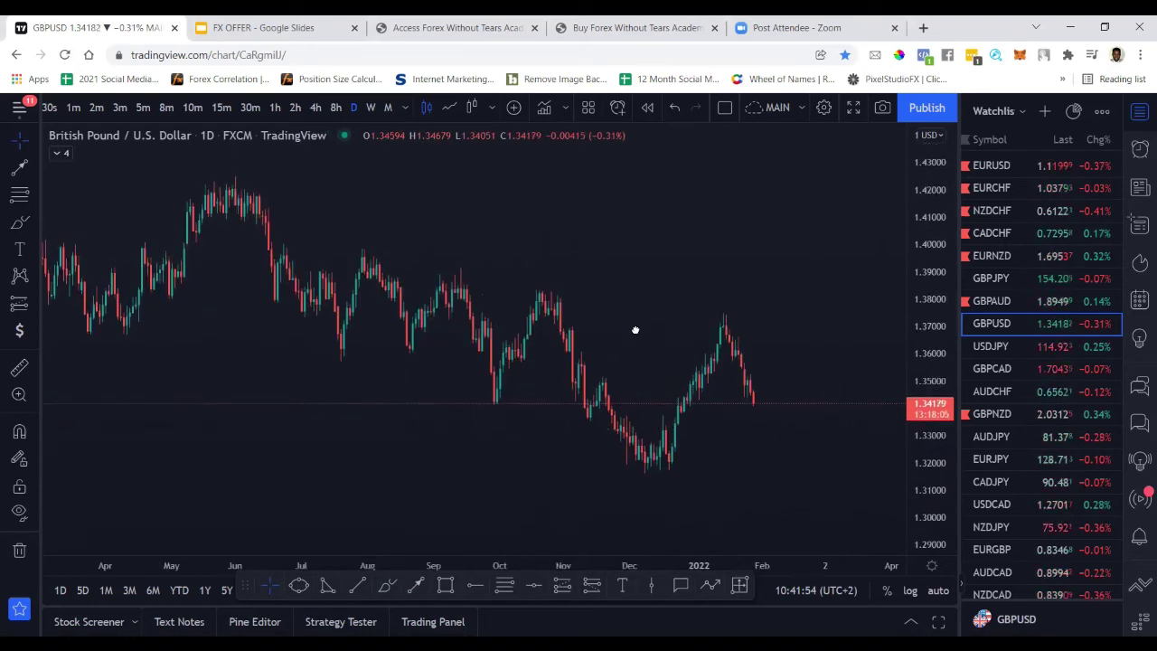
left_click_drag(491, 488, 488, 511)
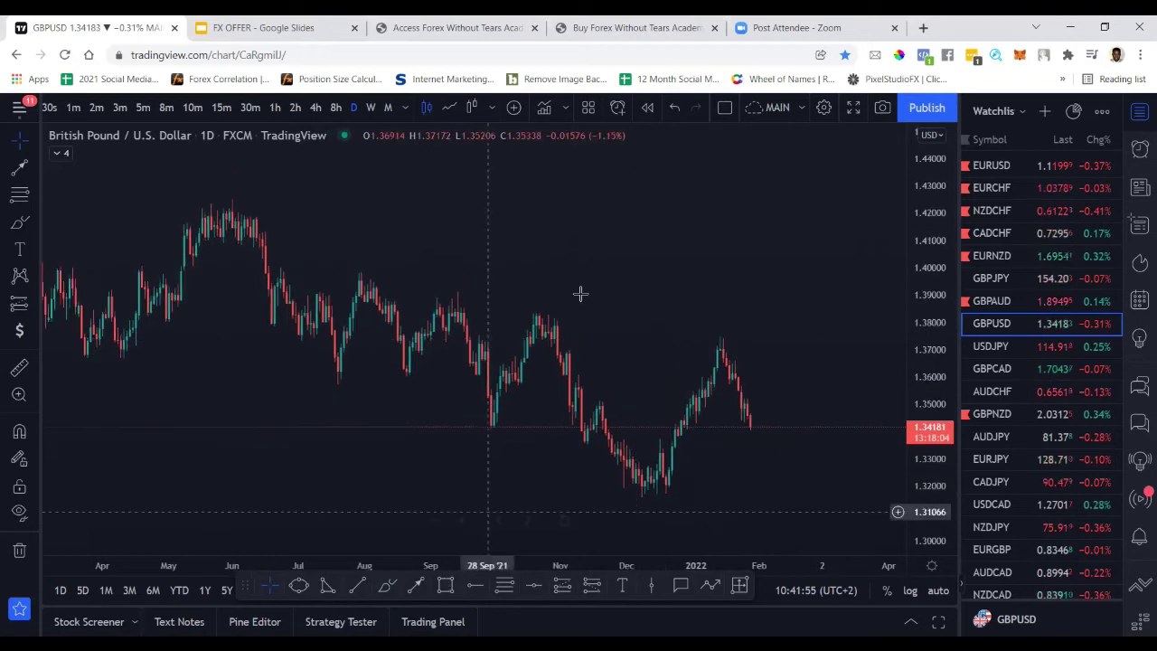
key("alt+shift+r")
- Draw a red zone at 1.38021–1.38628 from 10 Sep to 21 Dec, then start bar replay from October 2021
left_click(452, 321)
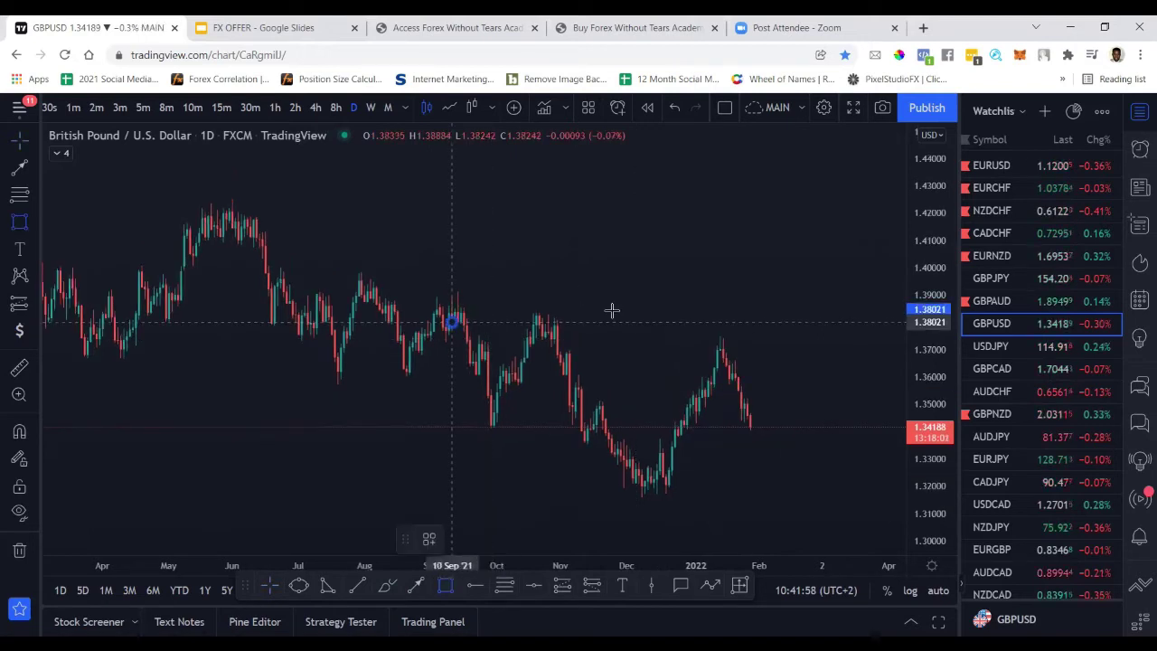
left_click(668, 305)
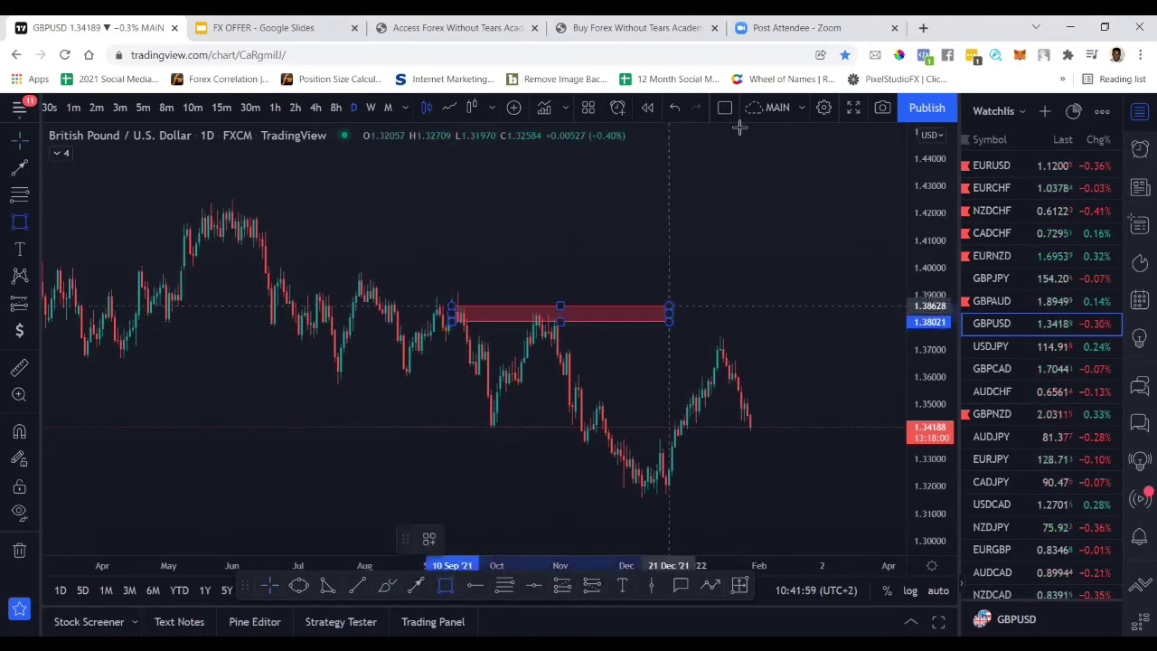
left_click(646, 108)
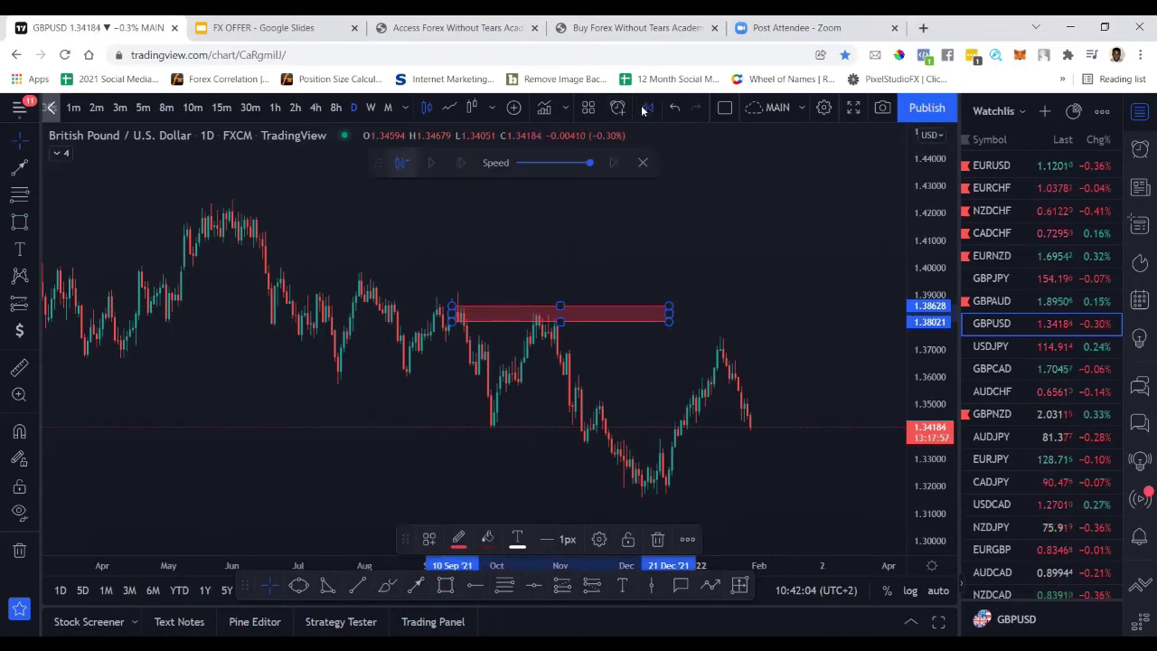
left_click(543, 286)
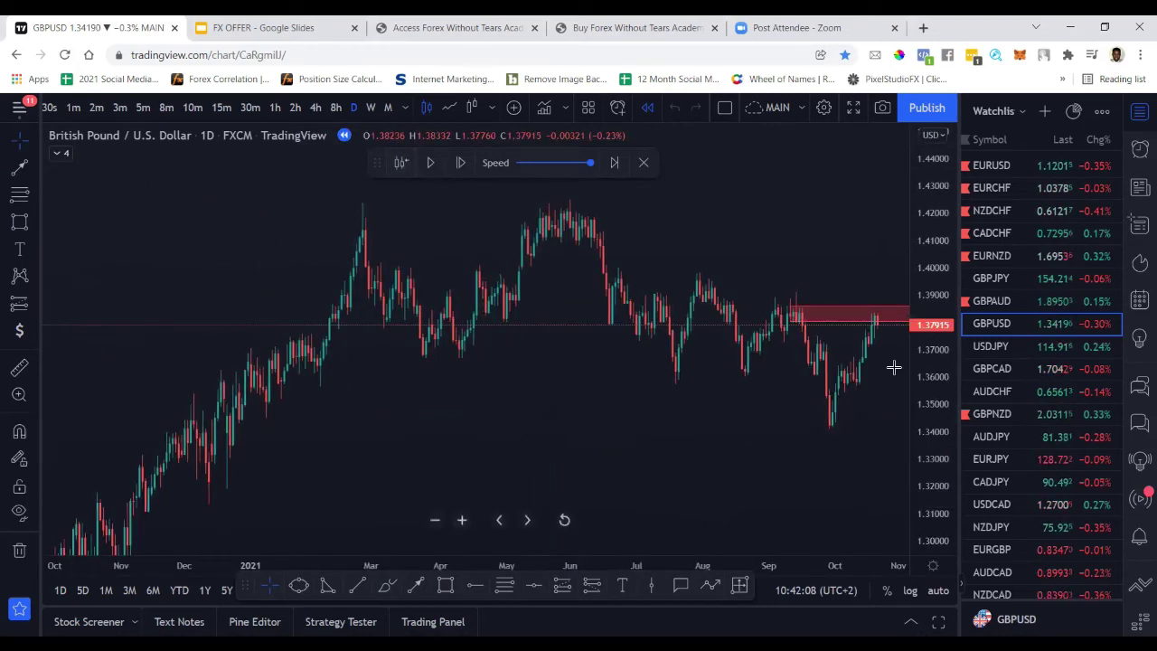
scroll(893, 366, "up", 2)
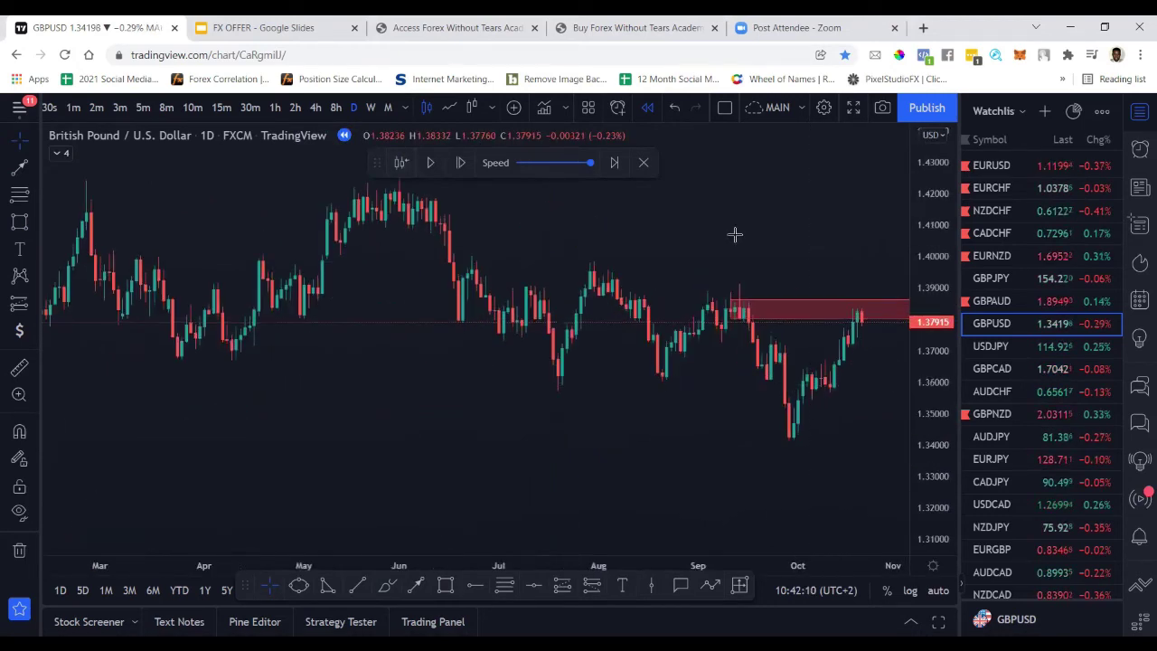
- Switch the replay to 30-minute candles and circle the retest highs inside the red zone
left_click(249, 108)
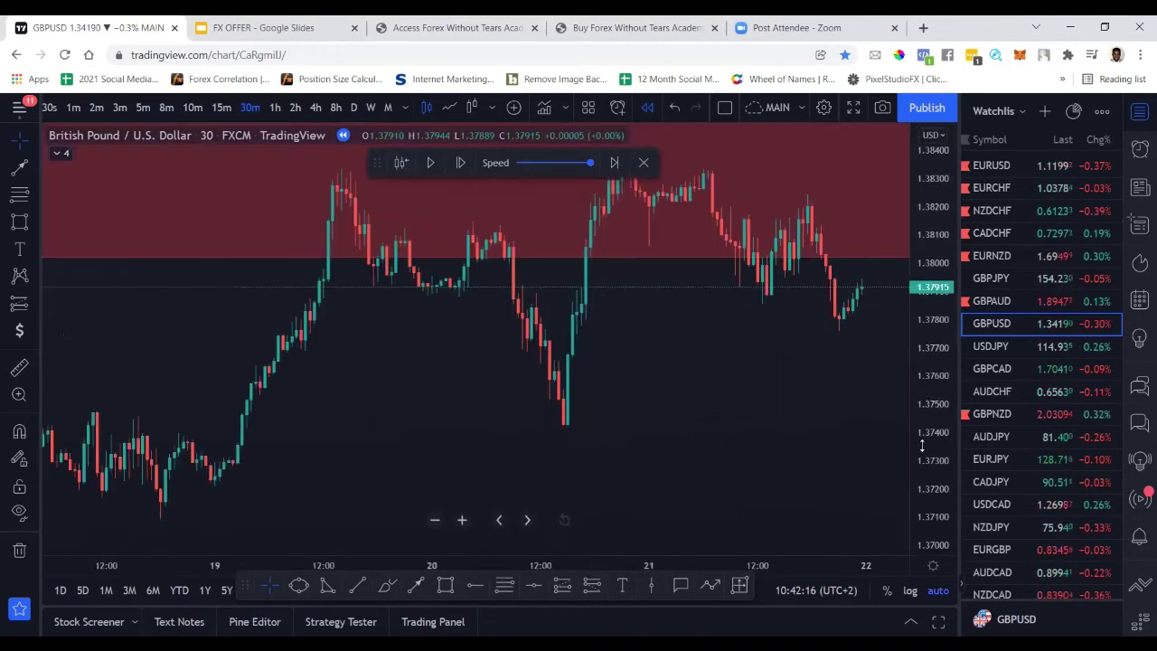
left_click_drag(921, 444, 921, 461)
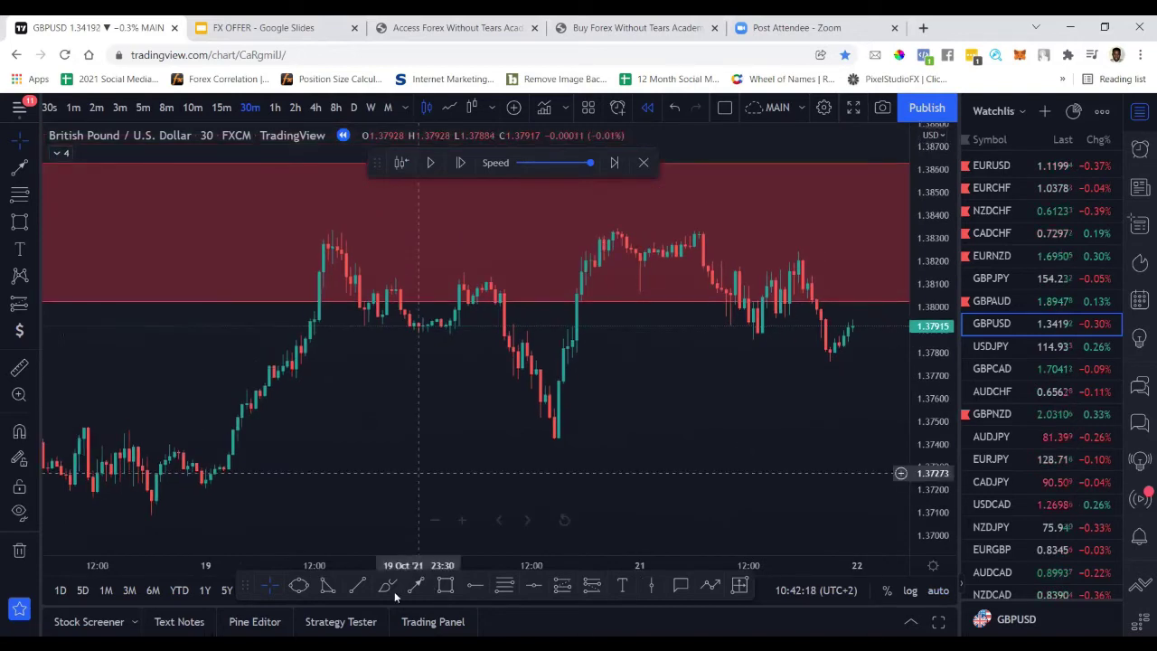
left_click(387, 585)
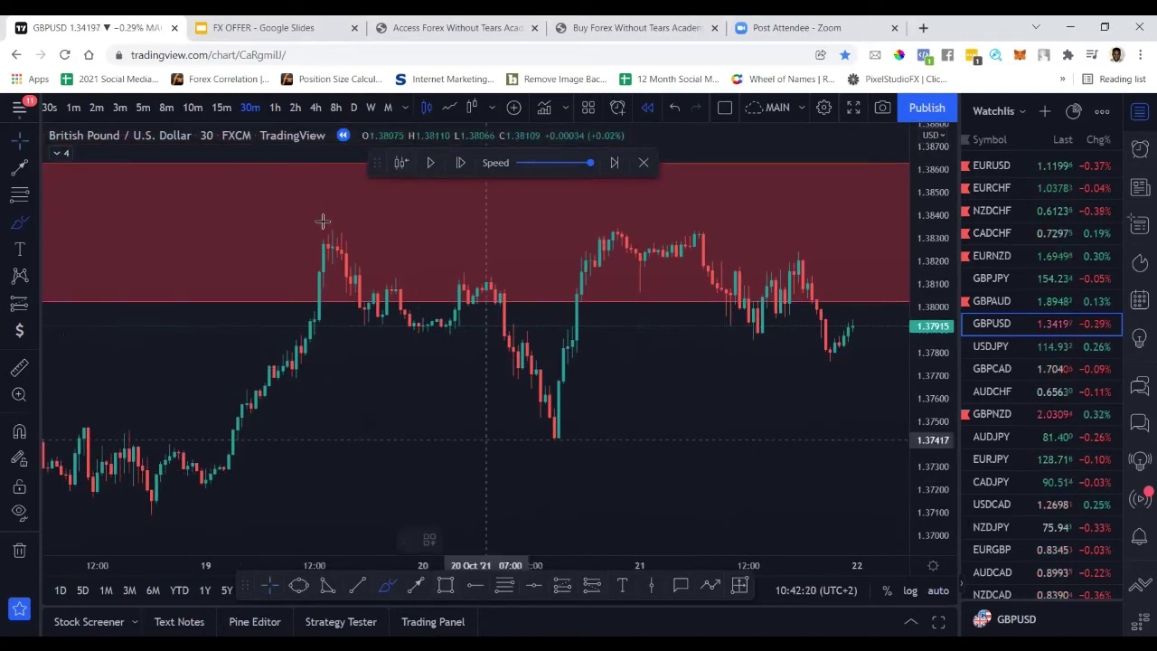
left_click_drag(445, 218, 747, 225)
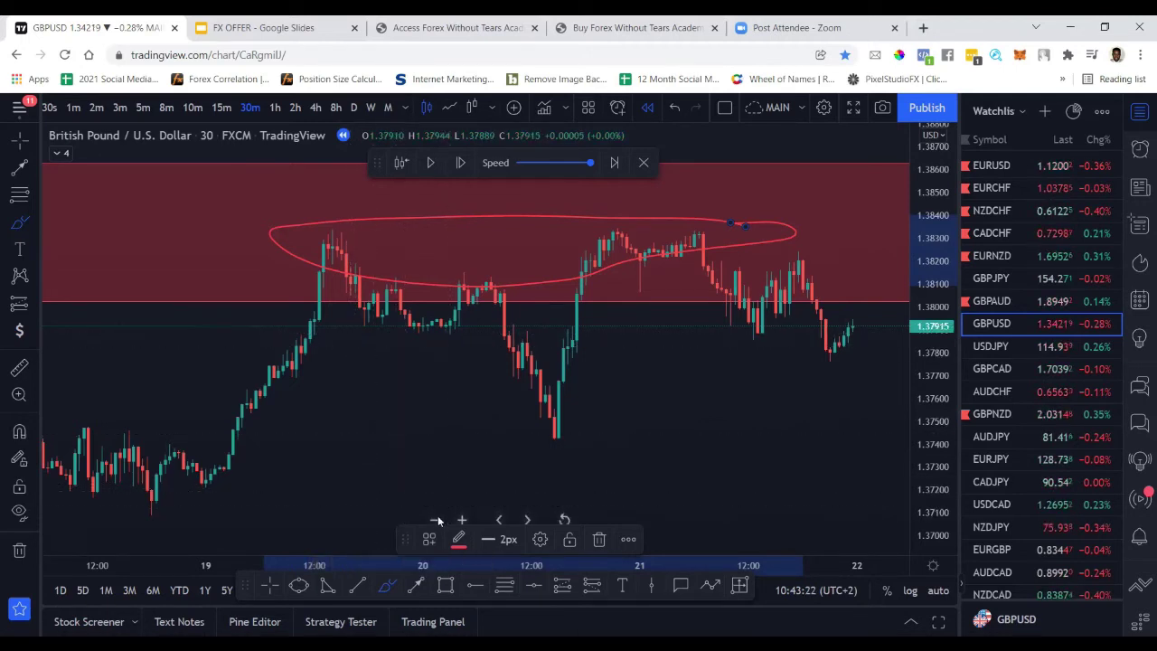
- Zoom out on the 30-minute bars and draw a curve from the latest swing low
left_click(435, 518)
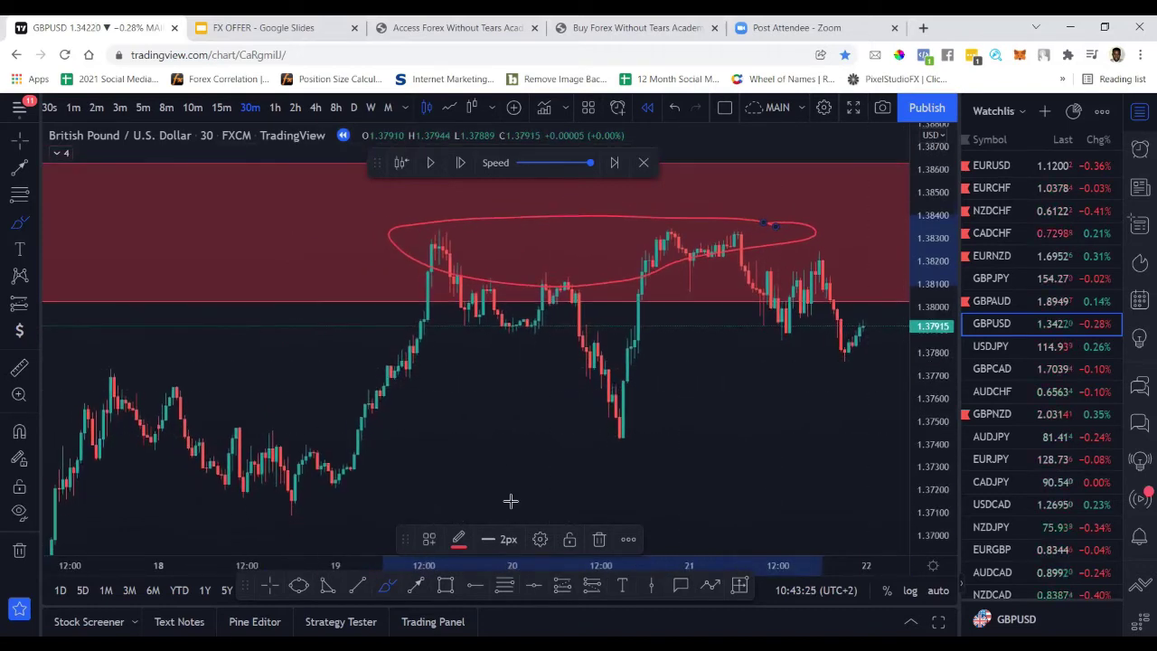
left_click(431, 515)
left_click(431, 515)
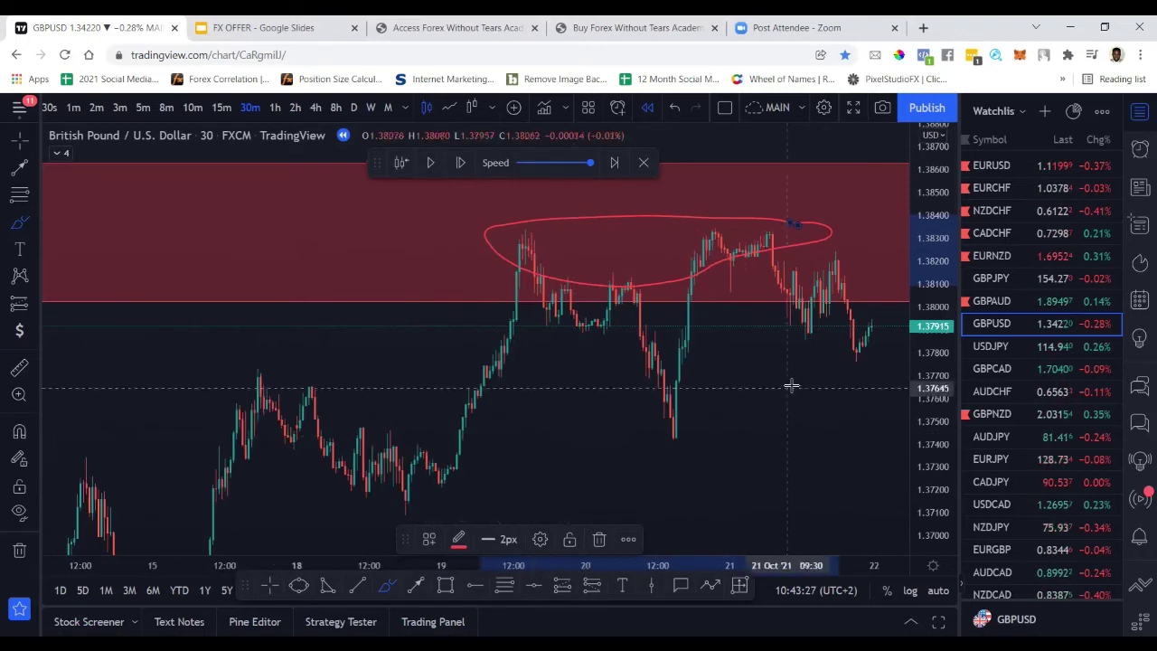
left_click_drag(782, 391, 662, 427)
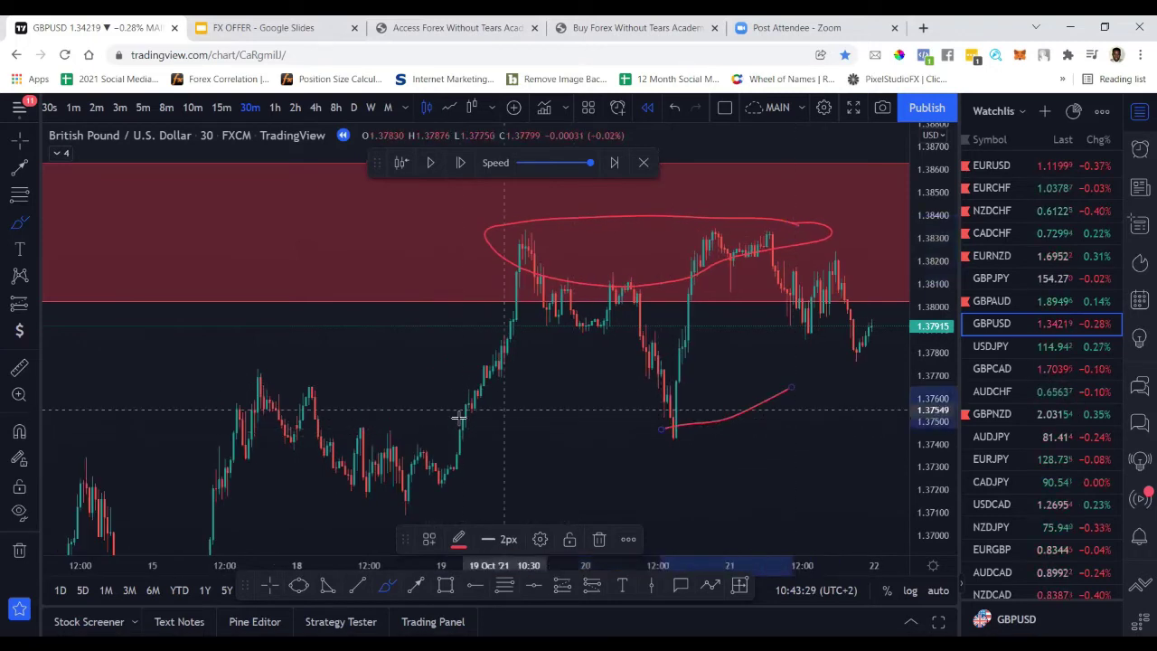
- Clear all drawings from the chart and bring up the FX OFFER presentation
left_click(19, 550)
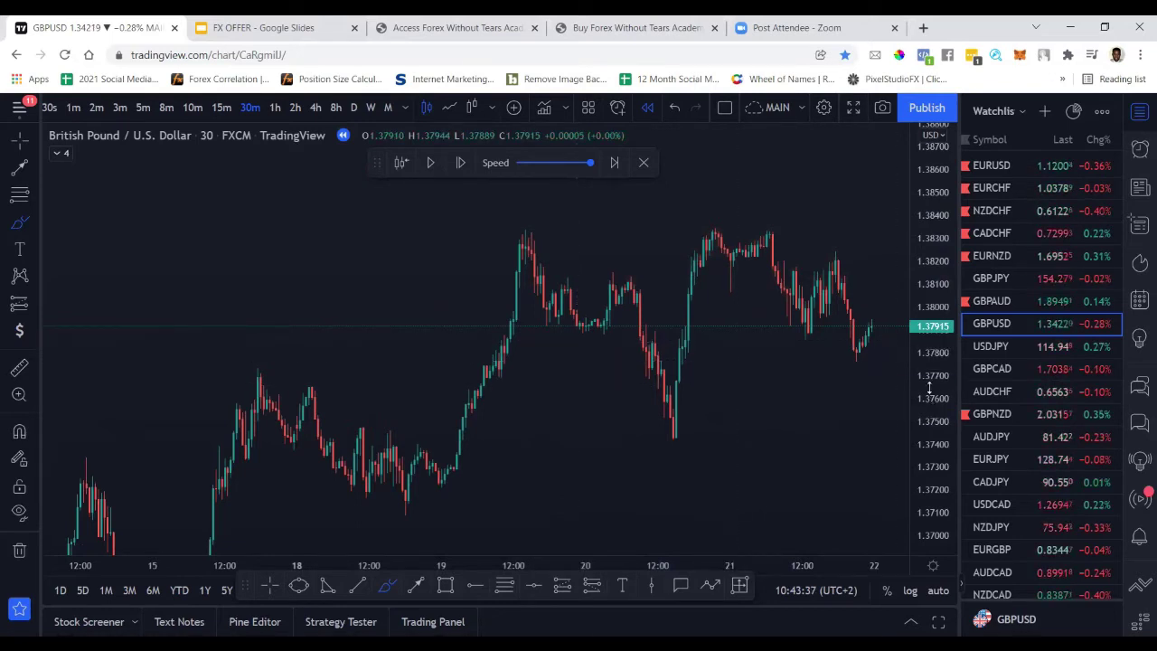
left_click_drag(926, 394, 925, 384)
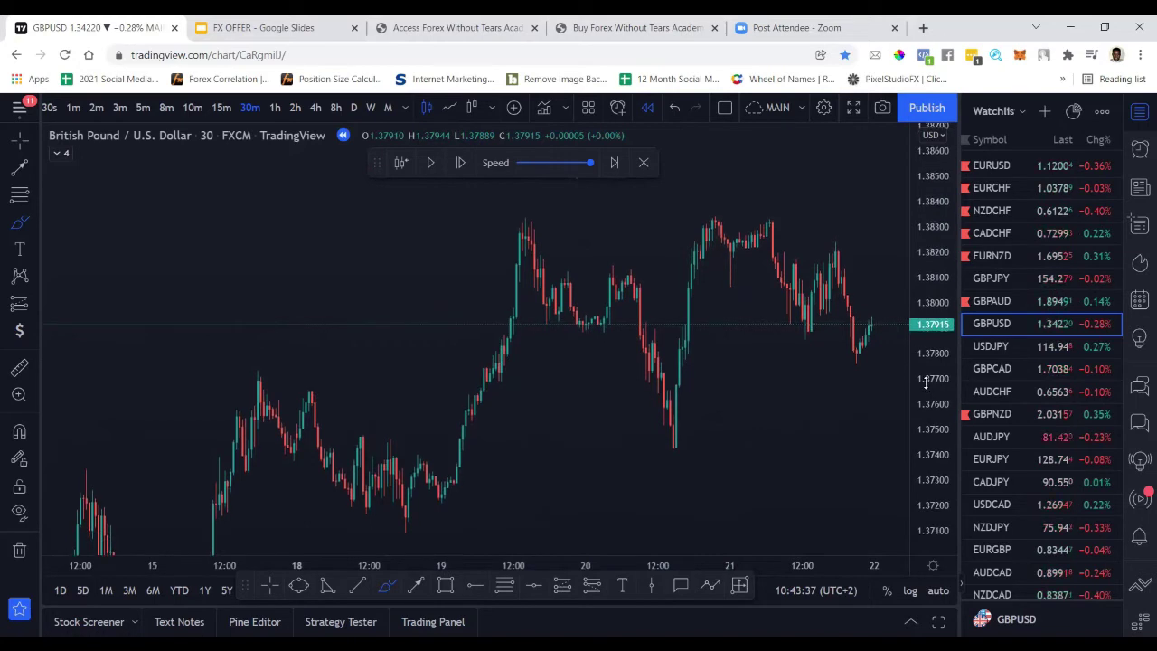
left_click(267, 32)
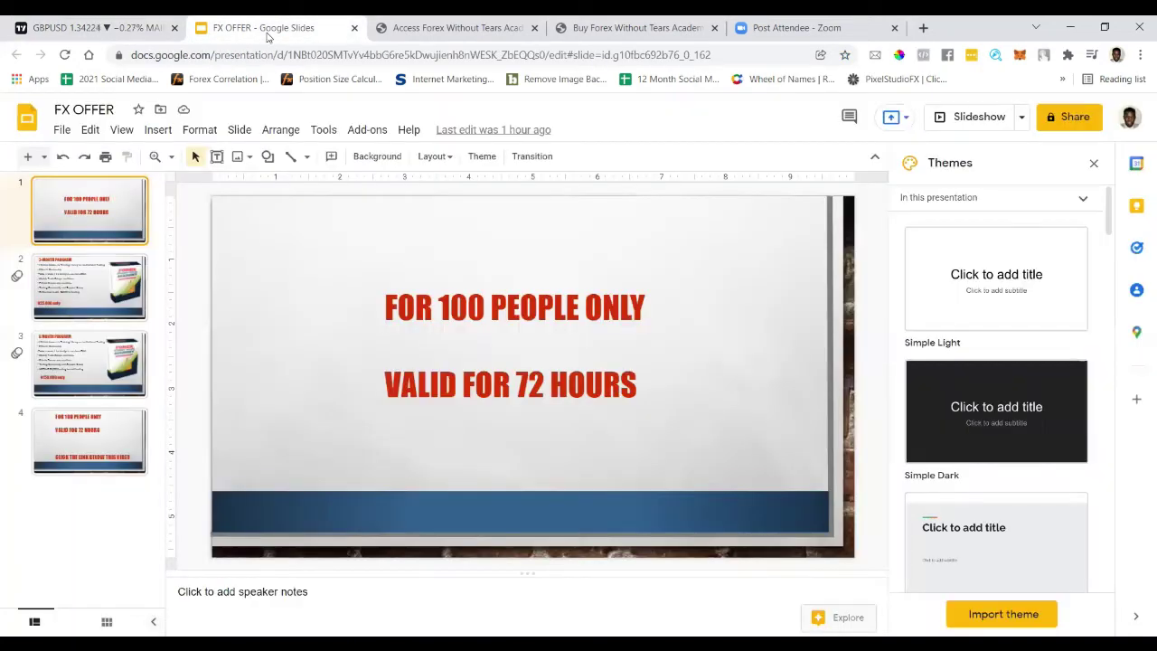